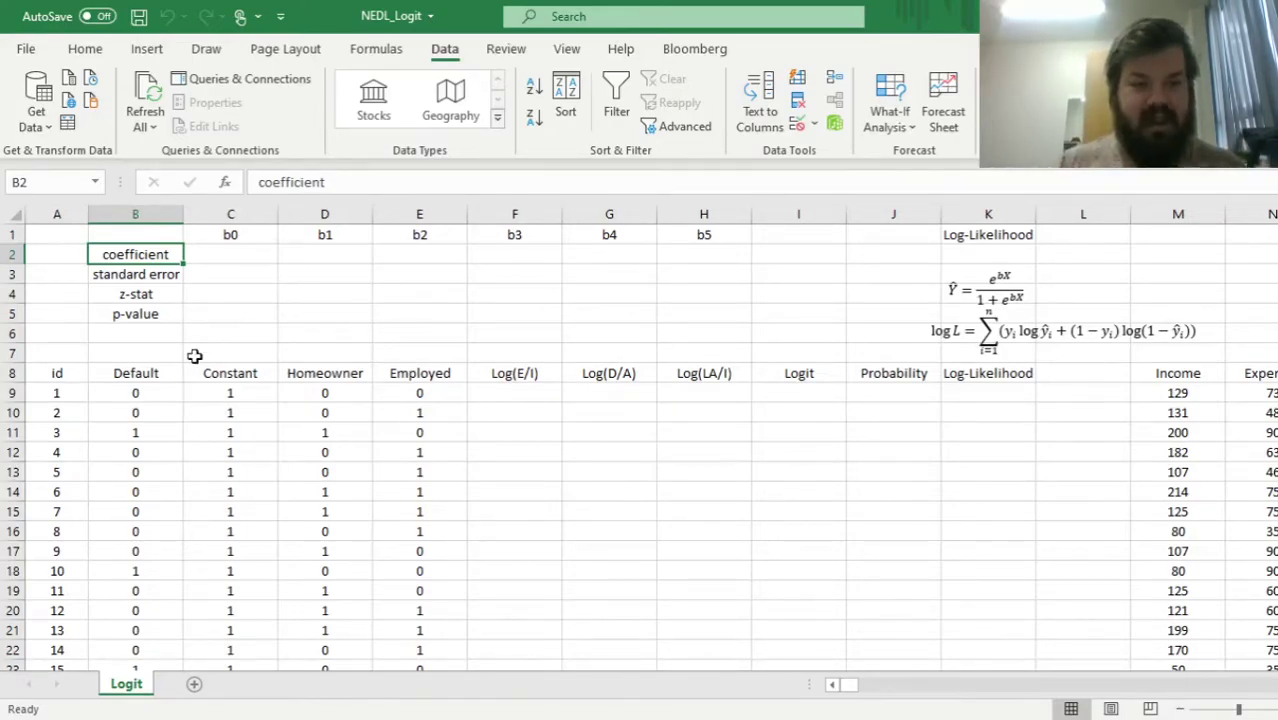
# Examine the id and Default columns from the first borrower down to the last record
pyautogui.click(74, 393)
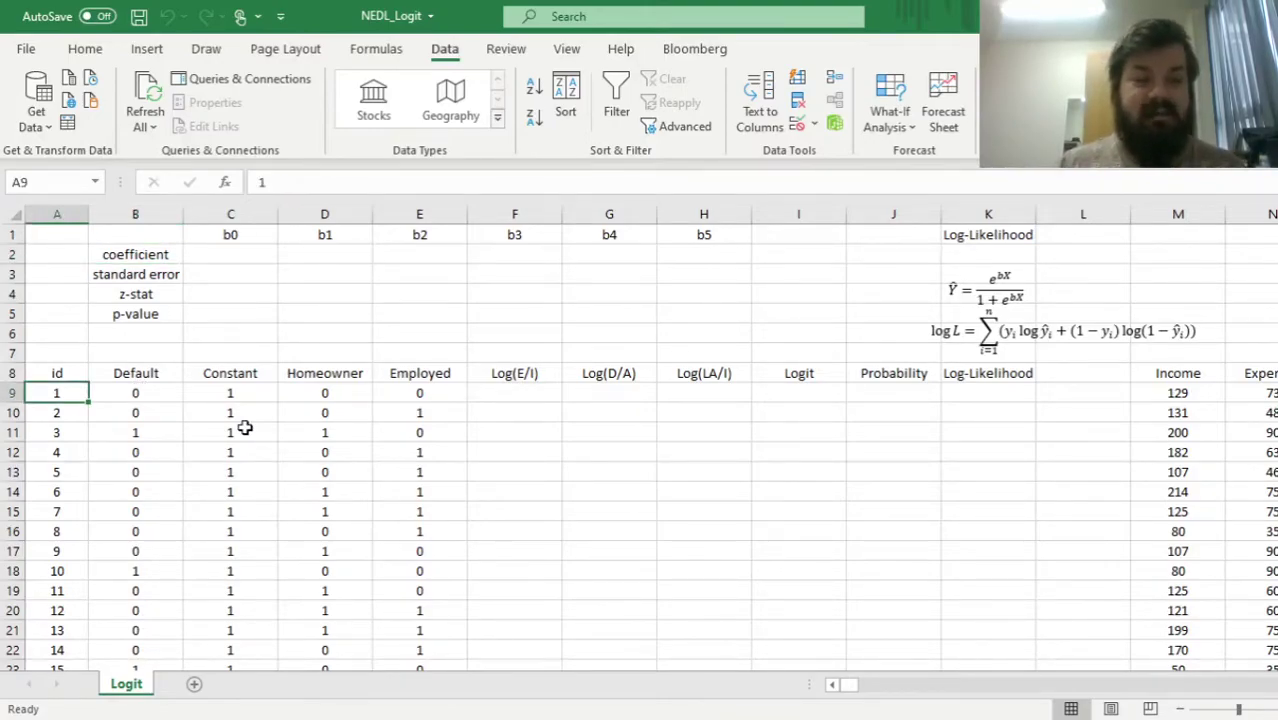
pyautogui.hotkey('ctrl', 'shift', 'Down')
pyautogui.hotkey('ctrl', 'Up')
pyautogui.press('Down')
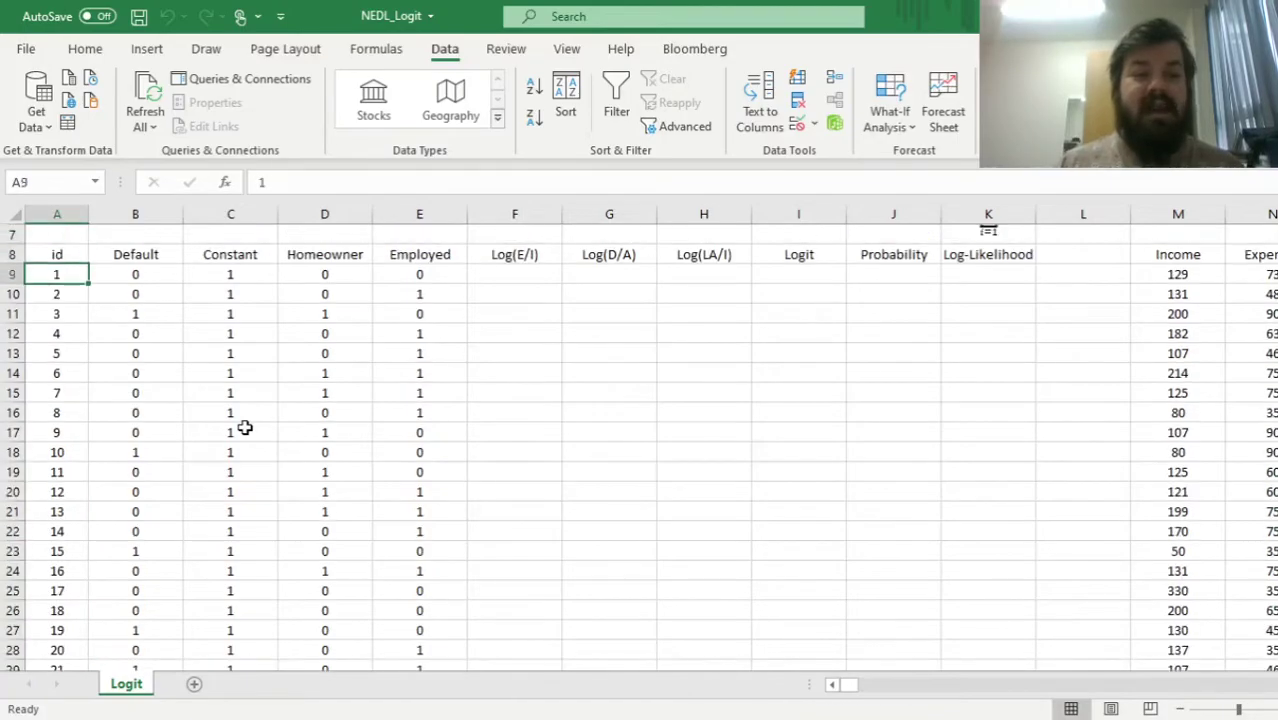
pyautogui.press('Right')
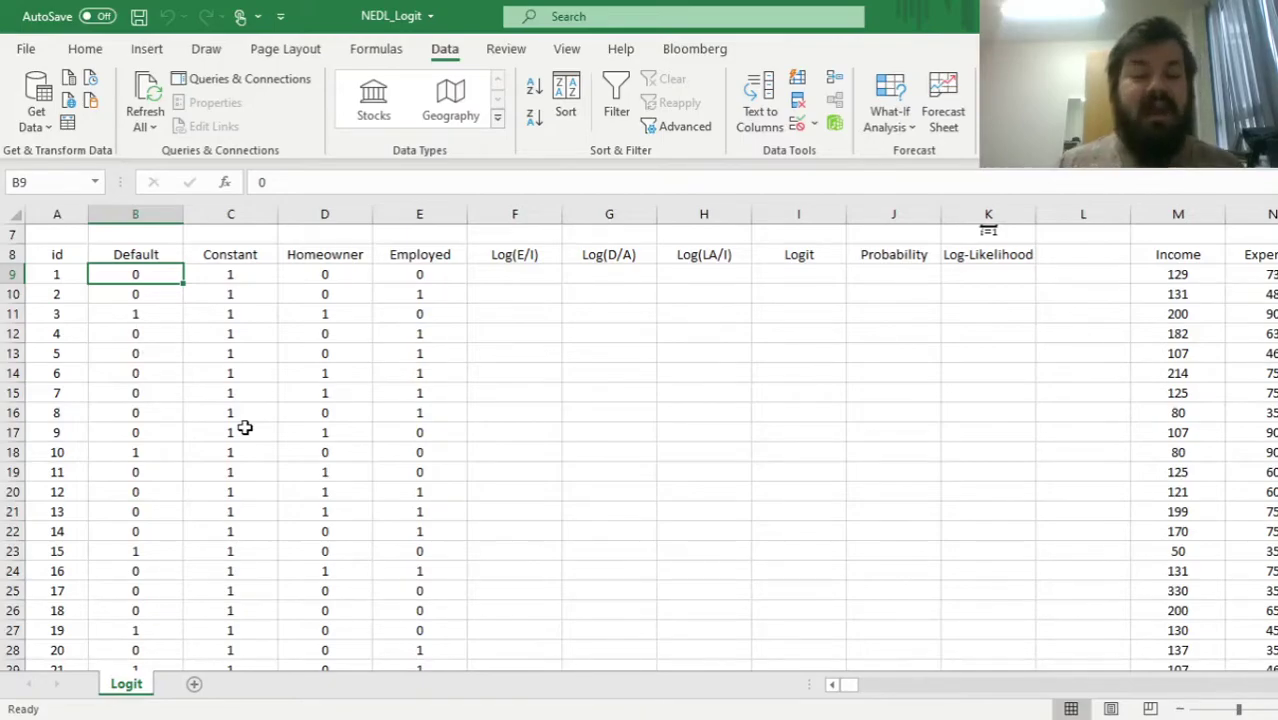
pyautogui.hotkey('ctrl', 'shift', 'Down')
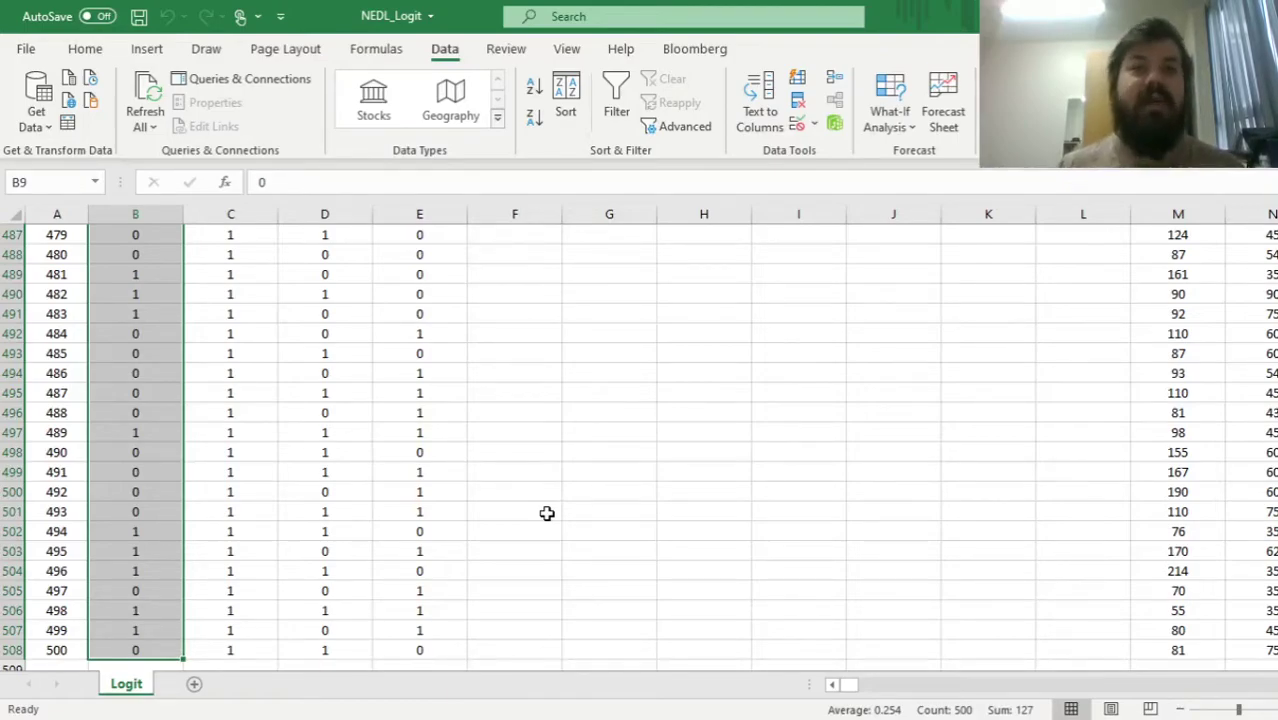
pyautogui.press('Up')
pyautogui.press('Up')
pyautogui.press('Up')
pyautogui.press('Up')
pyautogui.press('Up')
pyautogui.press('Up')
pyautogui.press('Up')
pyautogui.press('Up')
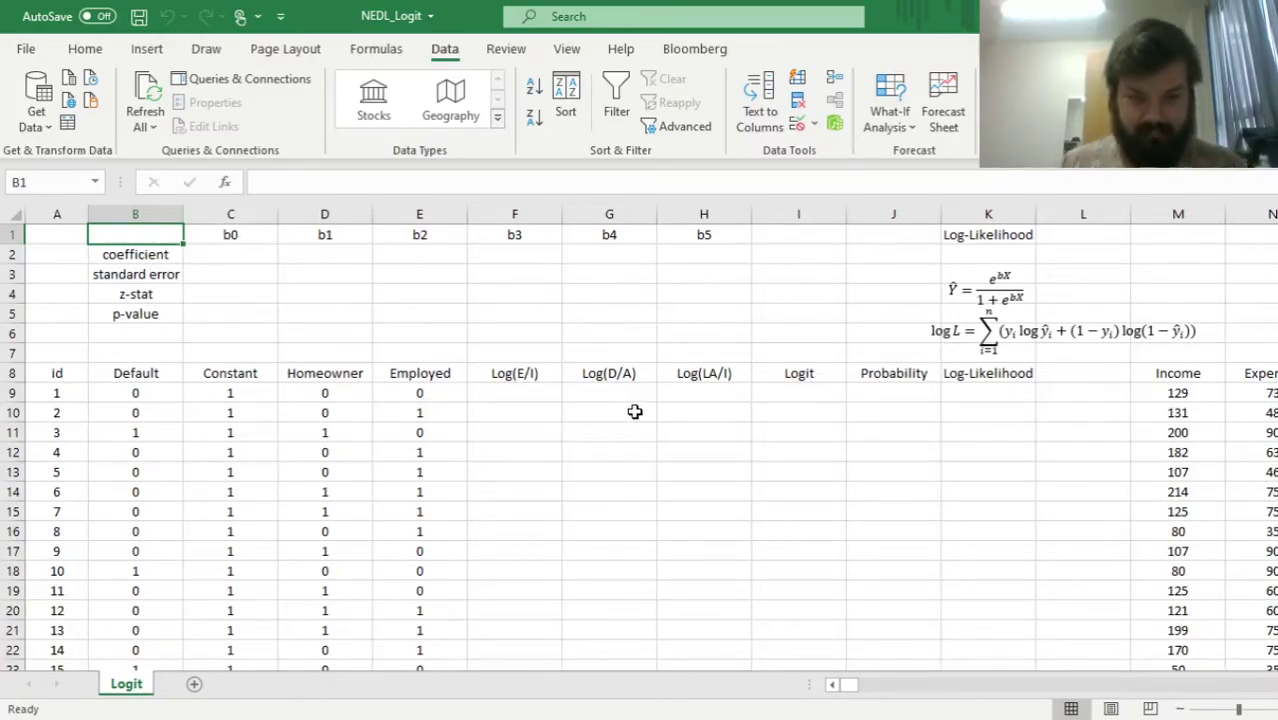
# Review the Homeowner and Employed dummy variables alongside the Default variable in the header row
pyautogui.click(338, 369)
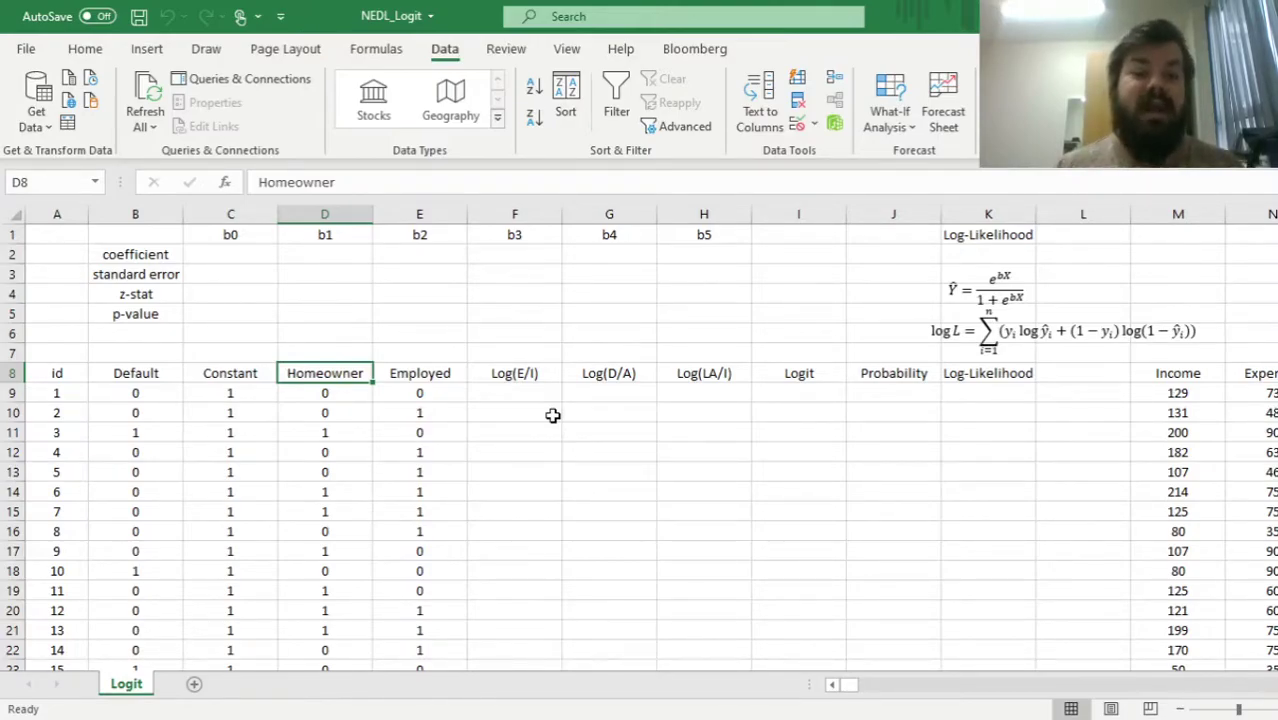
pyautogui.press('Right')
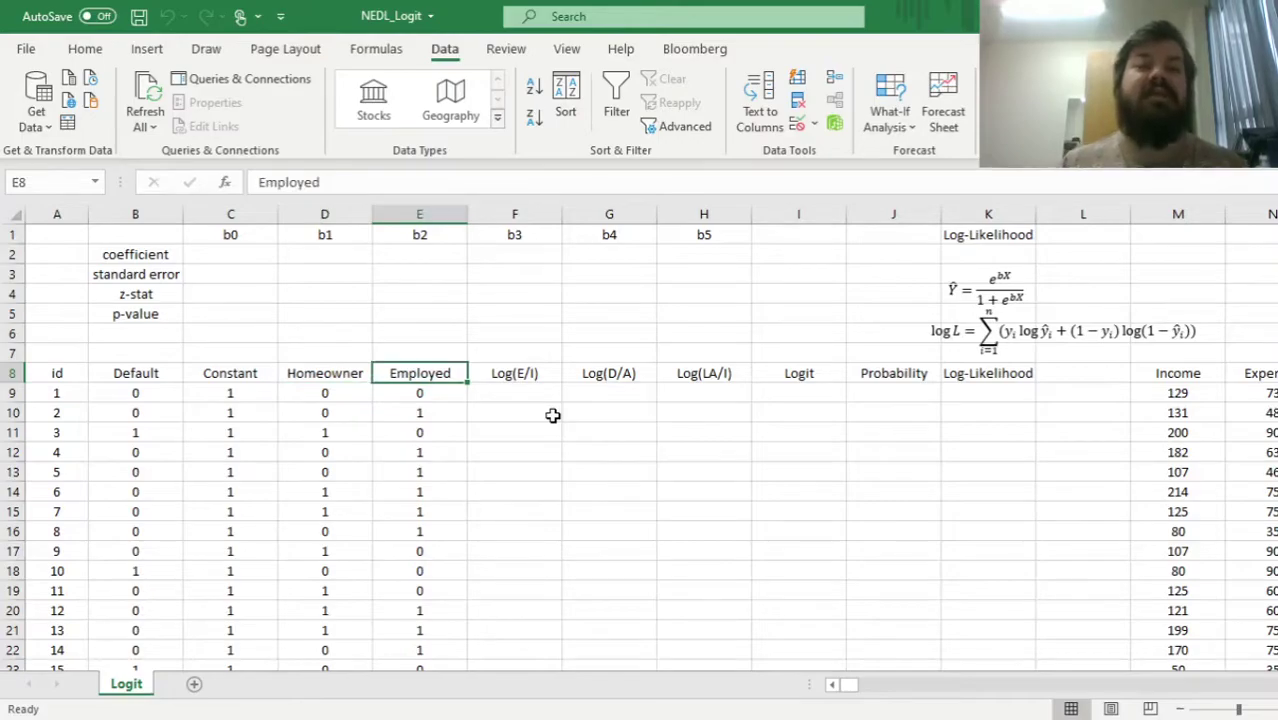
pyautogui.press('Left')
pyautogui.press('Right')
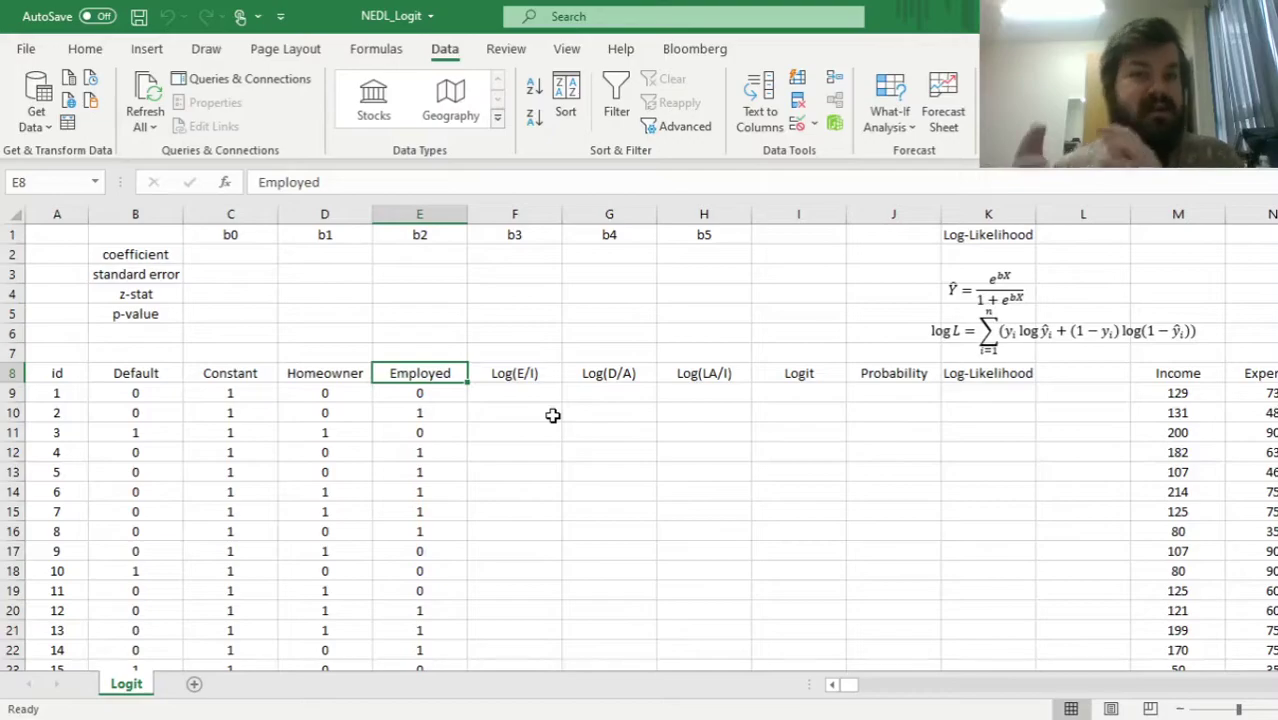
pyautogui.click(134, 365)
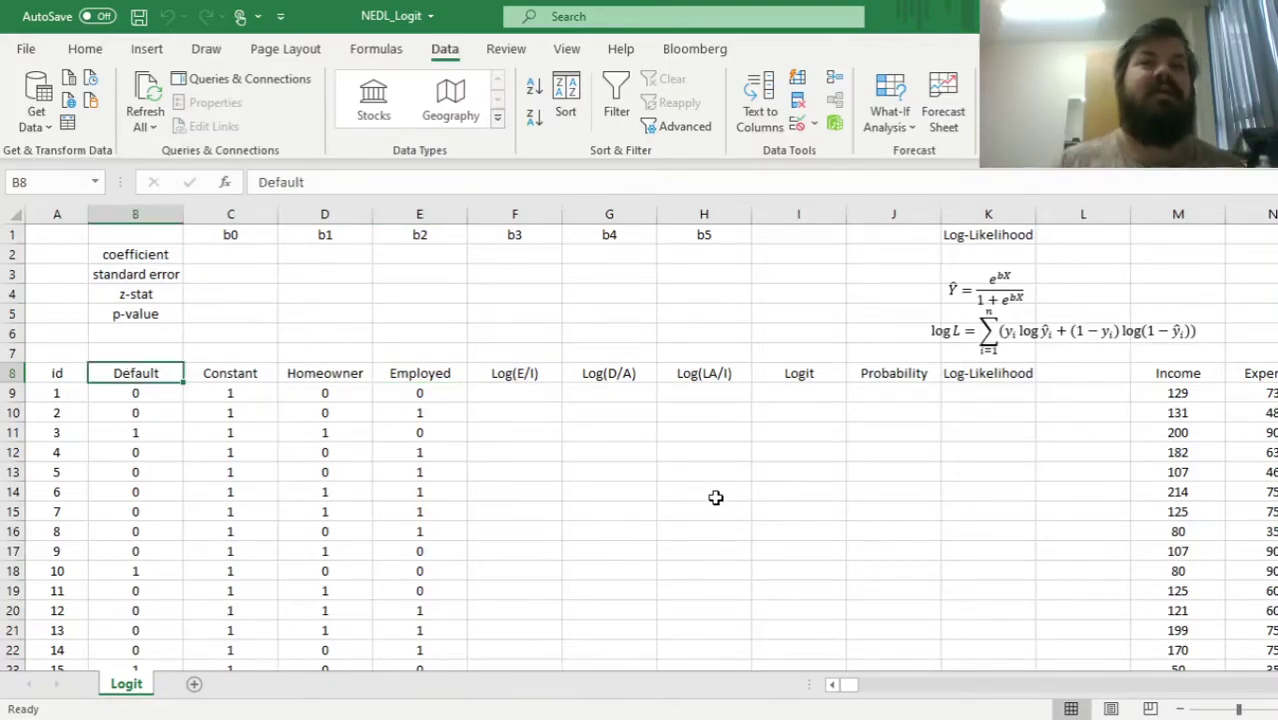
# Examine the raw Income, Expenses, Assets, Debt and Loan amount columns for the first borrower
pyautogui.click(430, 375)
pyautogui.press('Right')
pyautogui.press('Right')
pyautogui.press('Right')
pyautogui.press('Right')
pyautogui.press('Right')
pyautogui.press('Right')
pyautogui.press('Right')
pyautogui.press('Right')
pyautogui.press('Right')
pyautogui.press('Right')
pyautogui.press('Right')
pyautogui.press('Right')
pyautogui.press('Right')
pyautogui.press('Right')
pyautogui.press('Right')
pyautogui.press('Right')
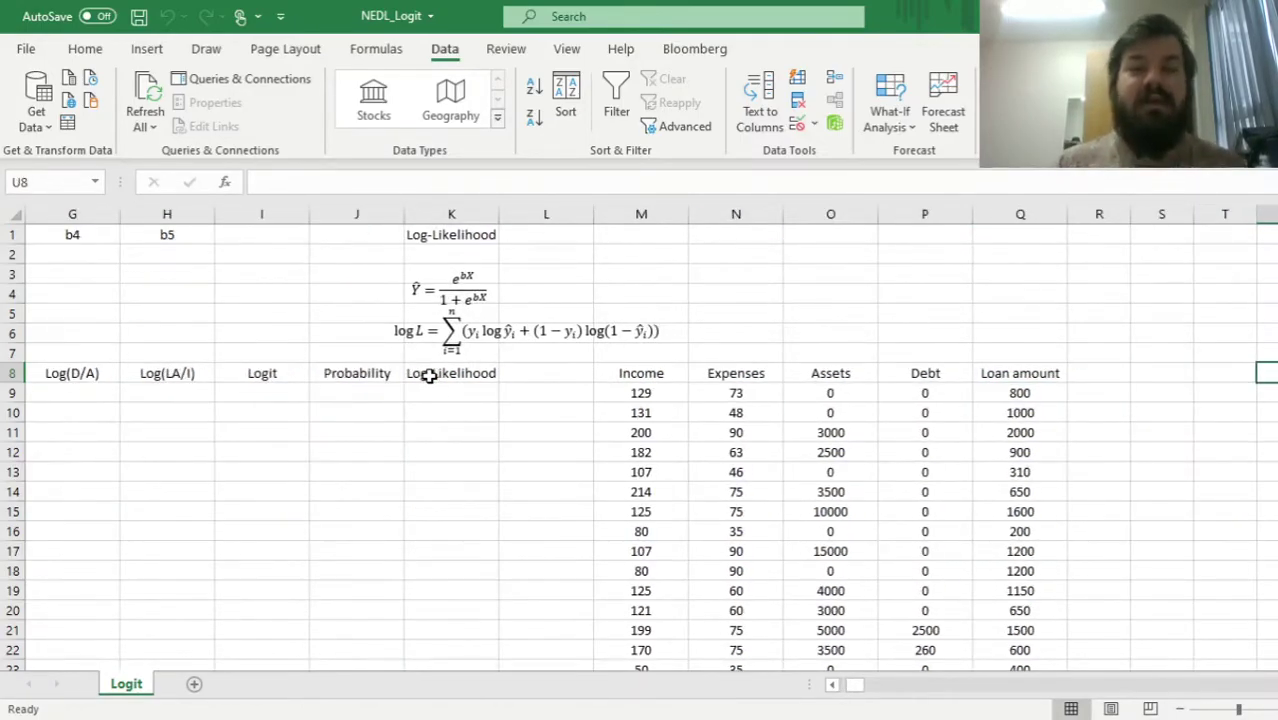
pyautogui.click(663, 374)
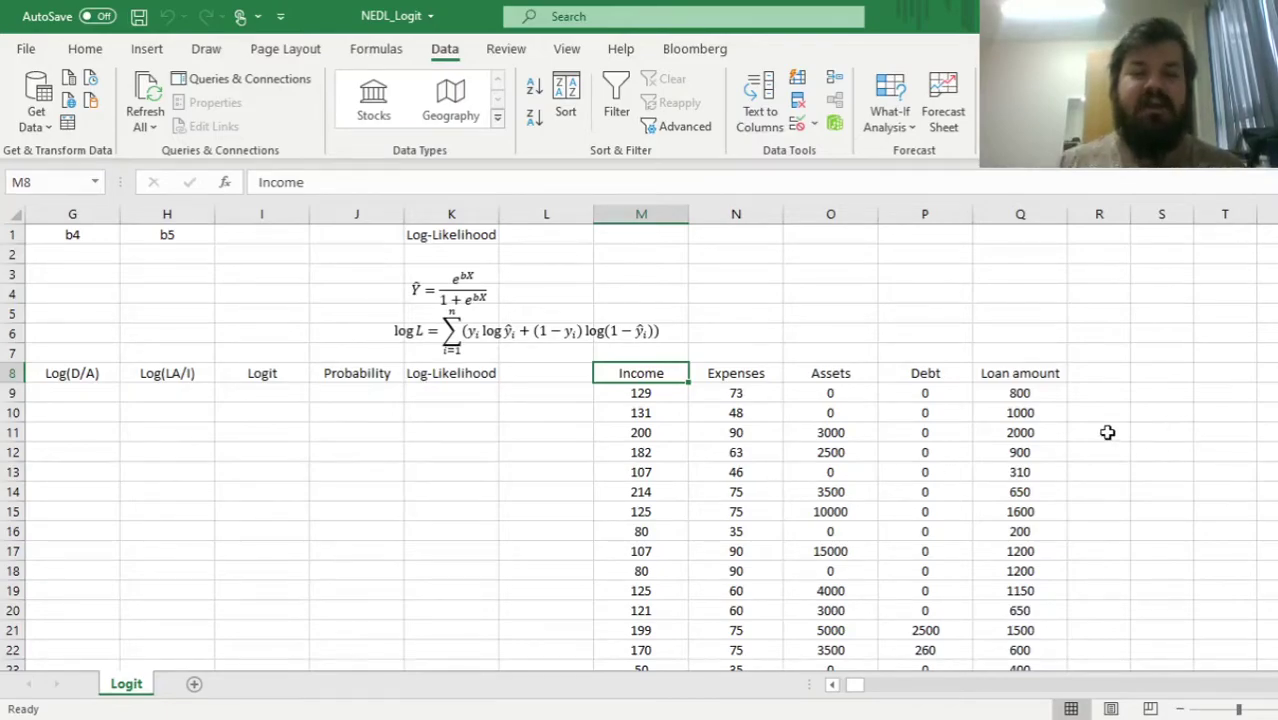
pyautogui.press('Right')
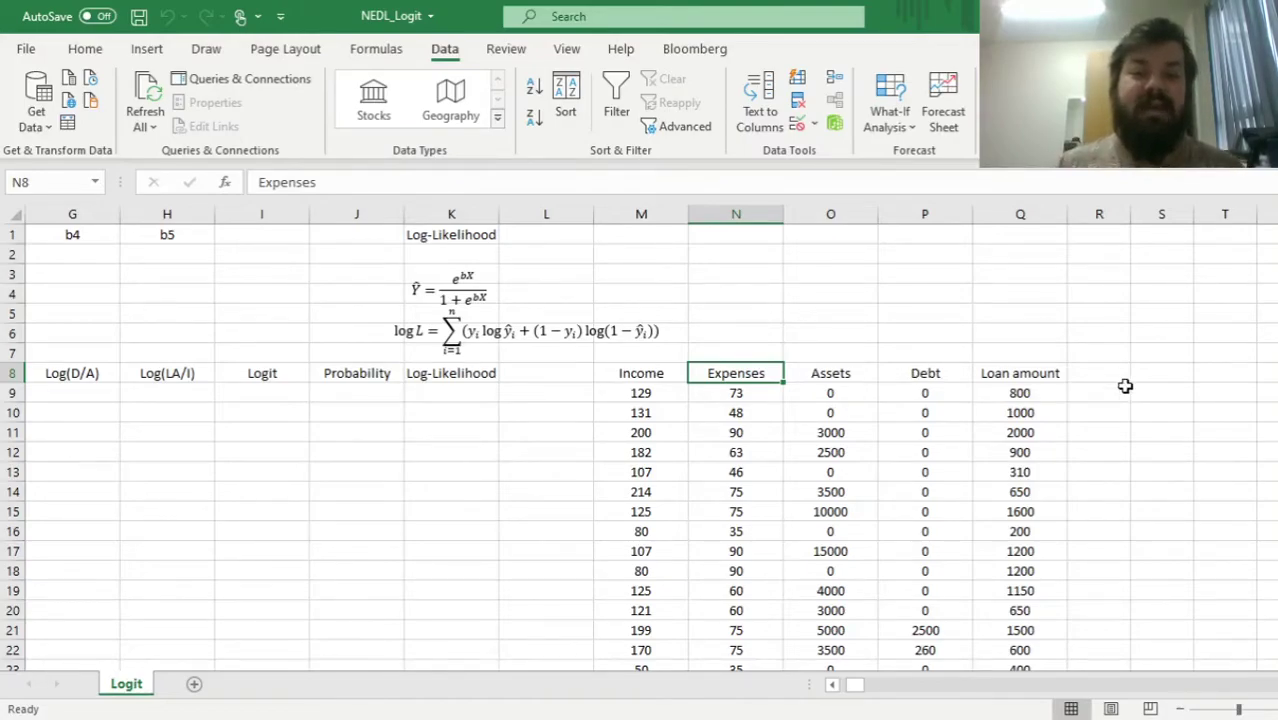
pyautogui.press('Left')
pyautogui.click(633, 392)
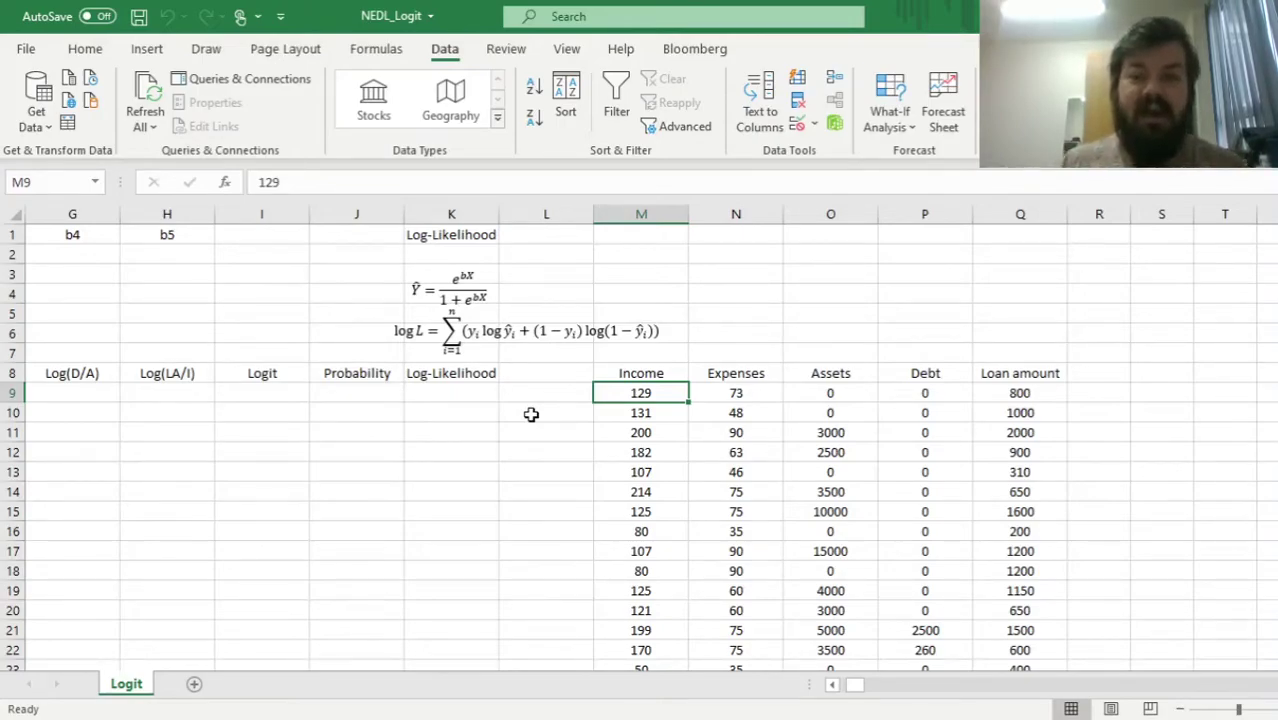
pyautogui.press('Right')
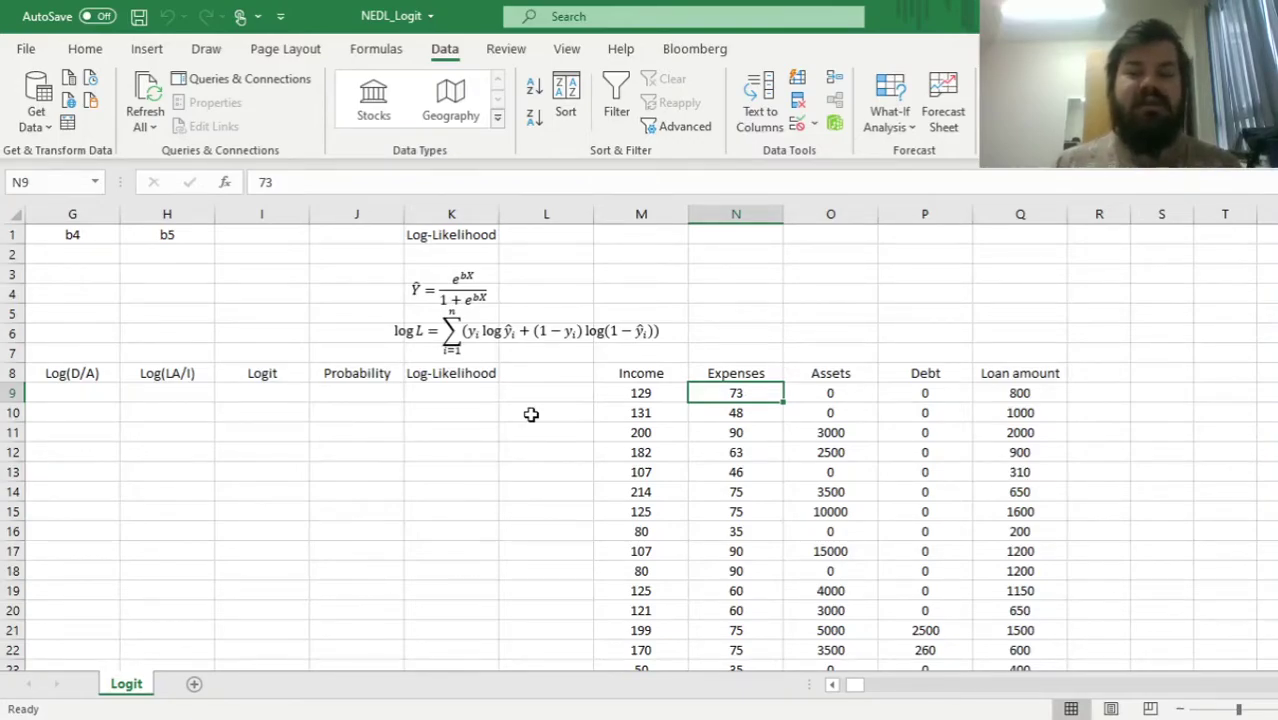
pyautogui.click(847, 395)
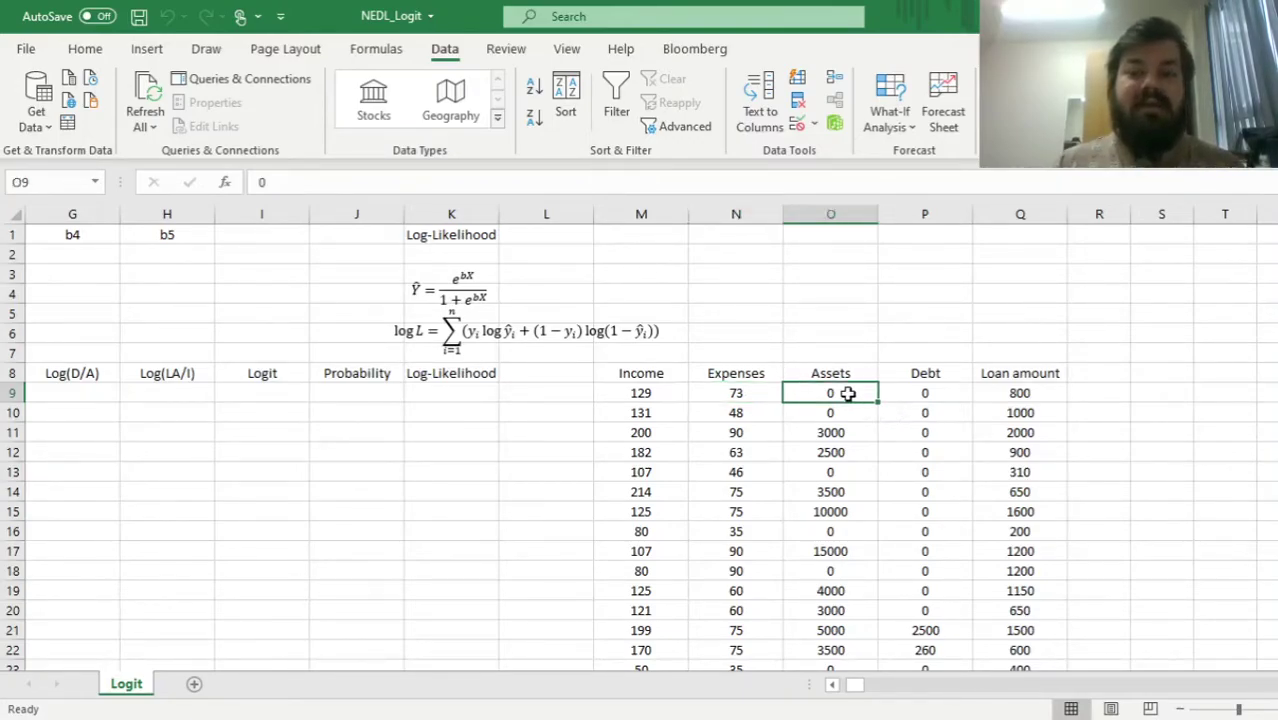
pyautogui.press('Right')
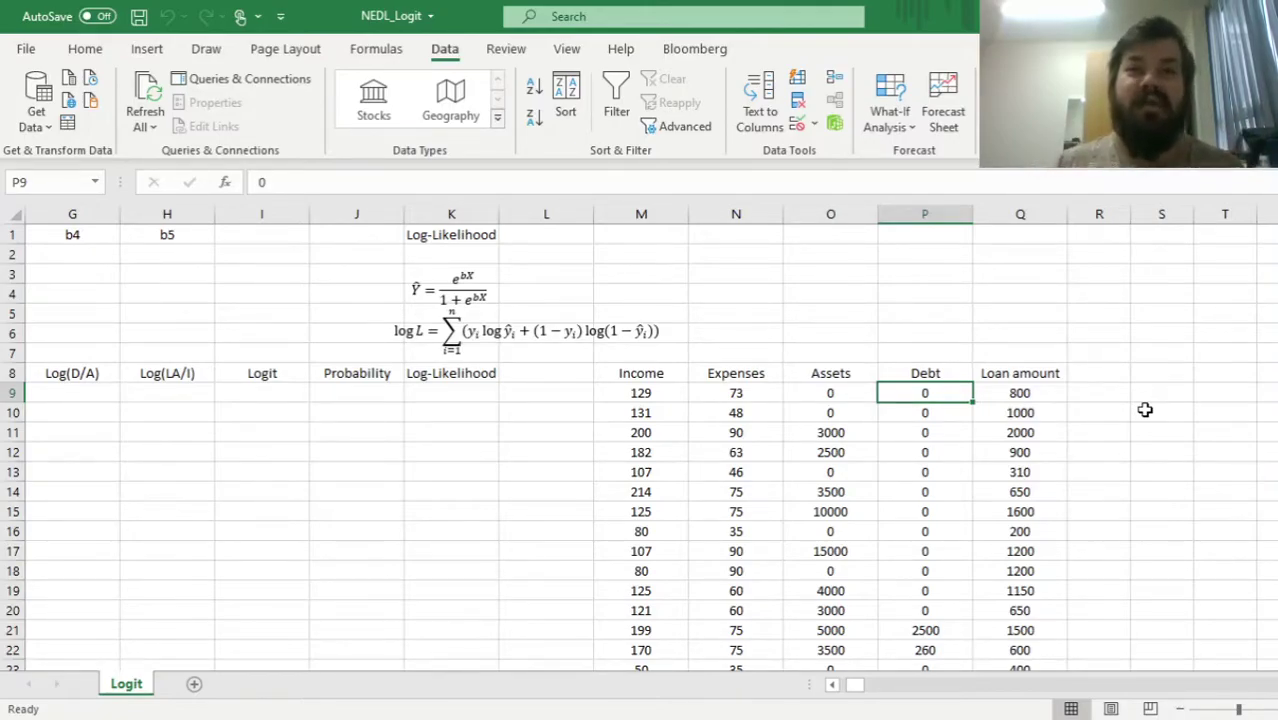
pyautogui.press('Right')
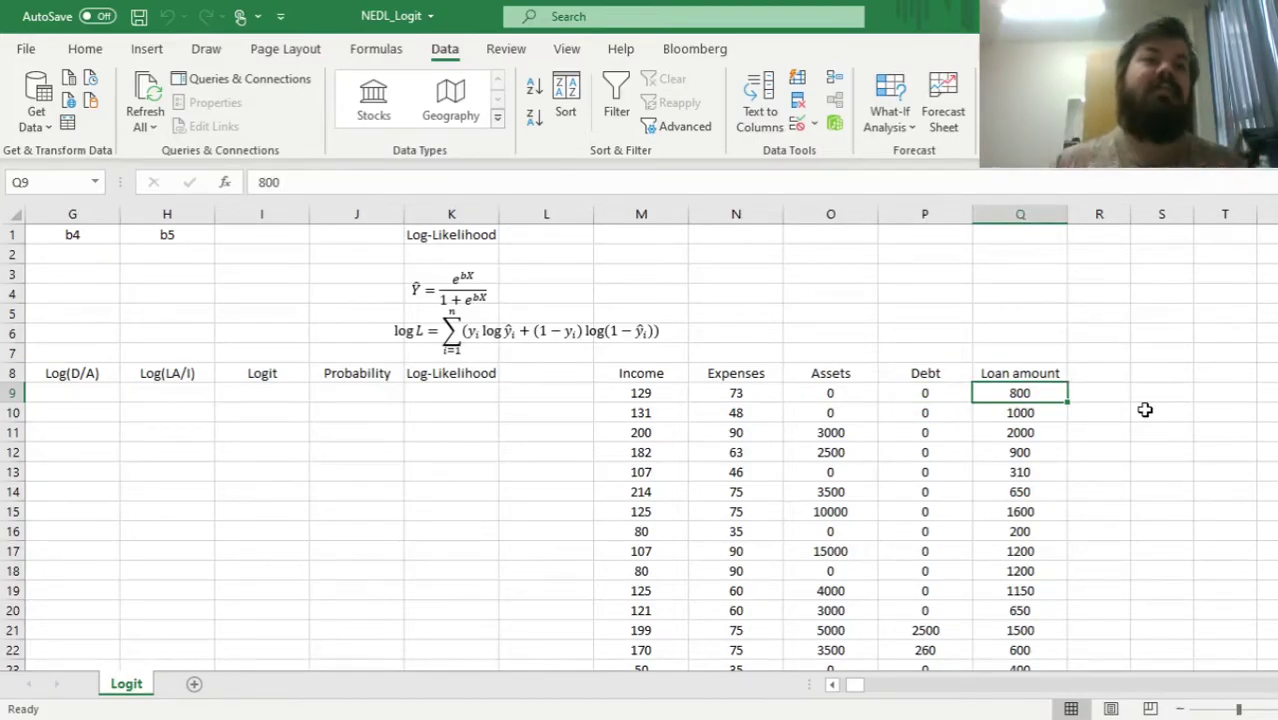
# Compare the Log(E/I), Log(D/A) and Log(LA/I) headers with the raw financial columns they draw on
pyautogui.hotkey('ctrl', 'Left')
pyautogui.hotkey('ctrl', 'Left')
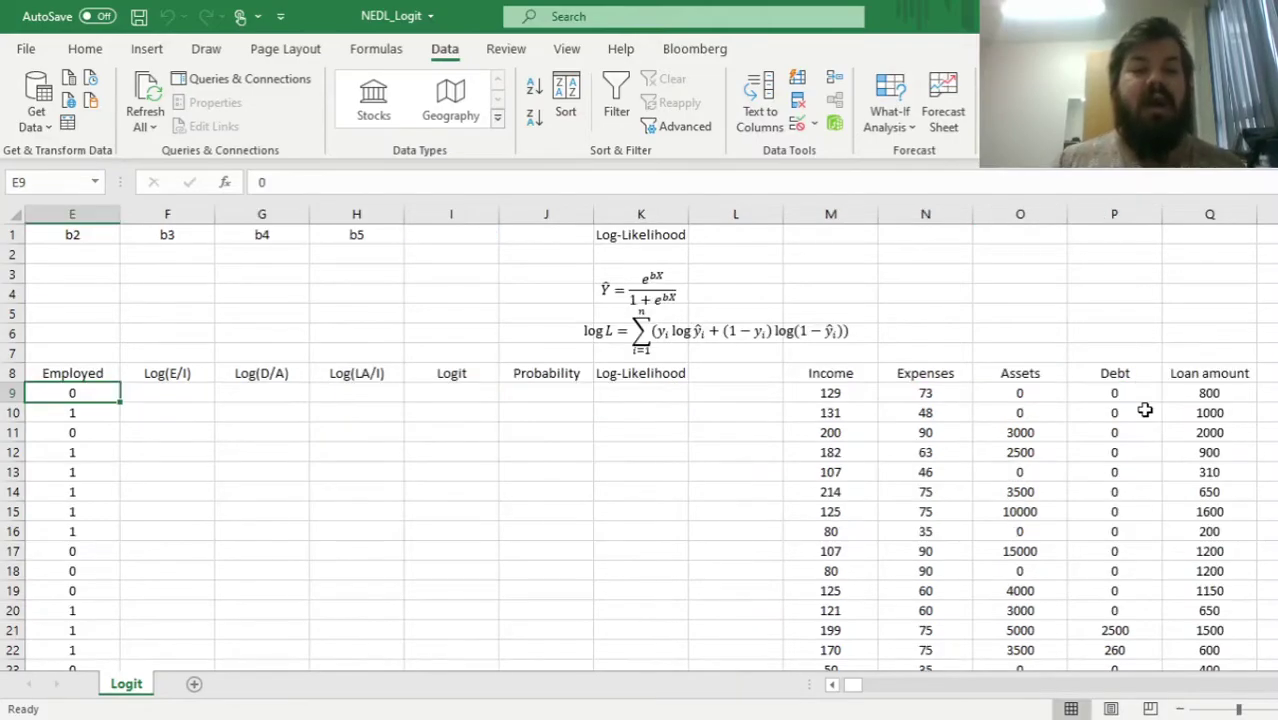
pyautogui.press('Left')
pyautogui.press('Left')
pyautogui.press('Left')
pyautogui.press('Left')
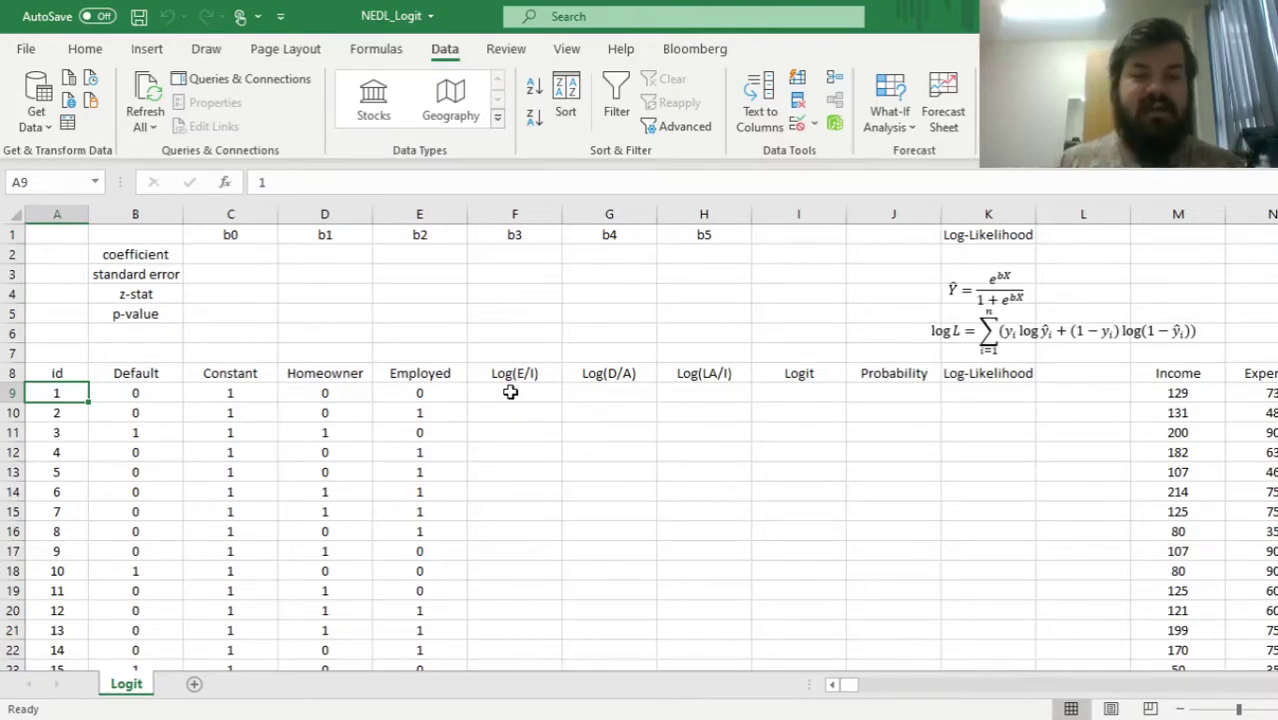
pyautogui.moveTo(520, 374); pyautogui.dragTo(679, 374)
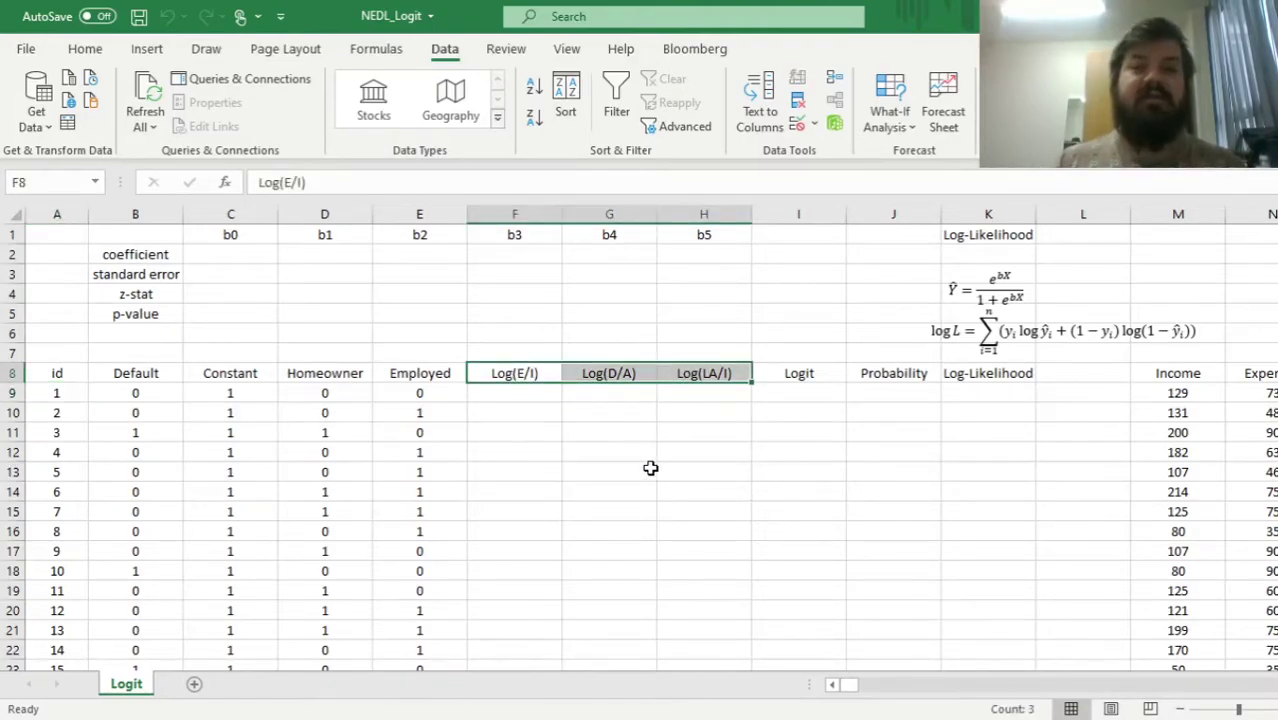
pyautogui.click(1211, 349)
pyautogui.press('Right')
pyautogui.press('Right')
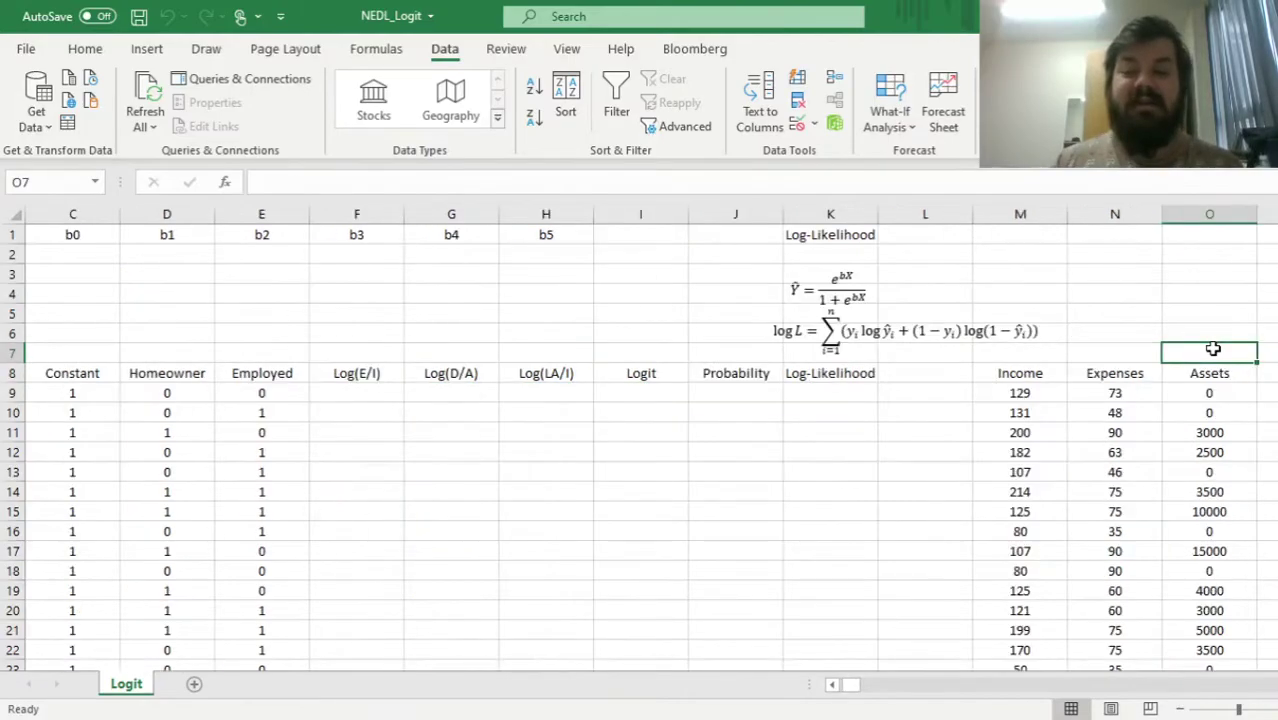
pyautogui.press('Right')
pyautogui.press('Right')
pyautogui.press('Left')
pyautogui.press('Left')
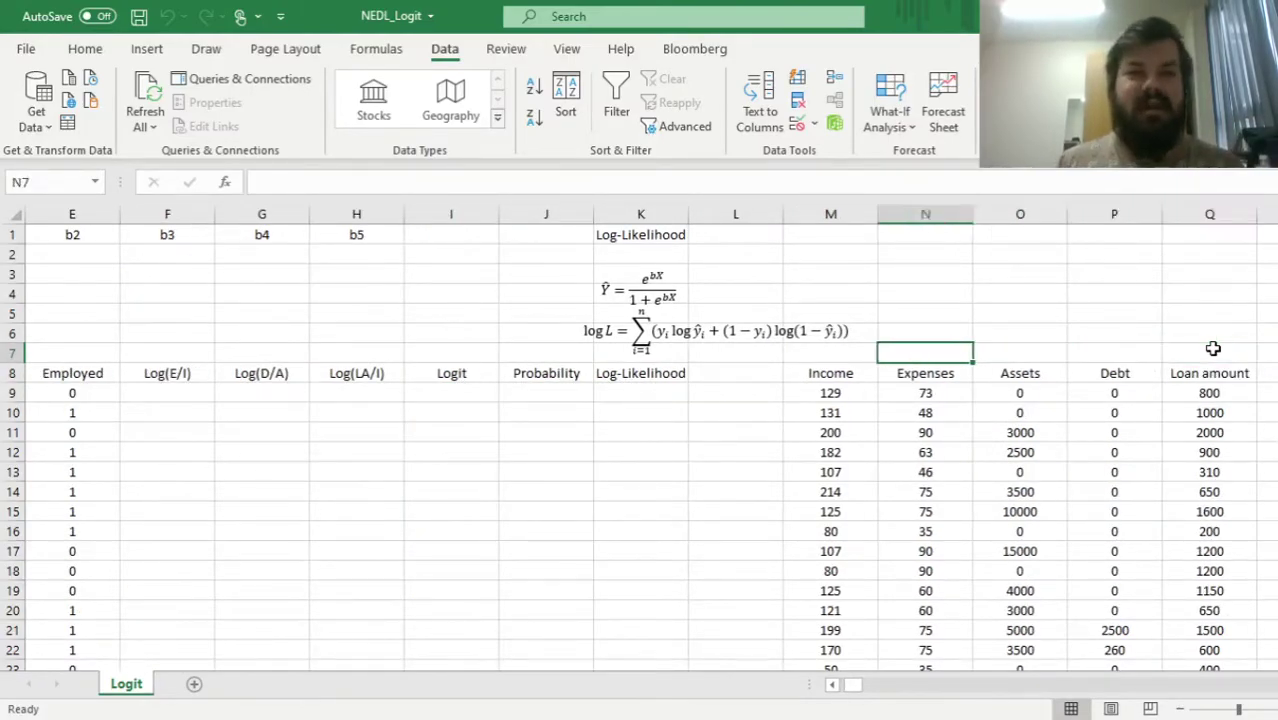
pyautogui.press('Home')
# Calculate the first borrower's log expenses-to-income ratio in F9 with =LN(N9/M9)
pyautogui.click(516, 393)
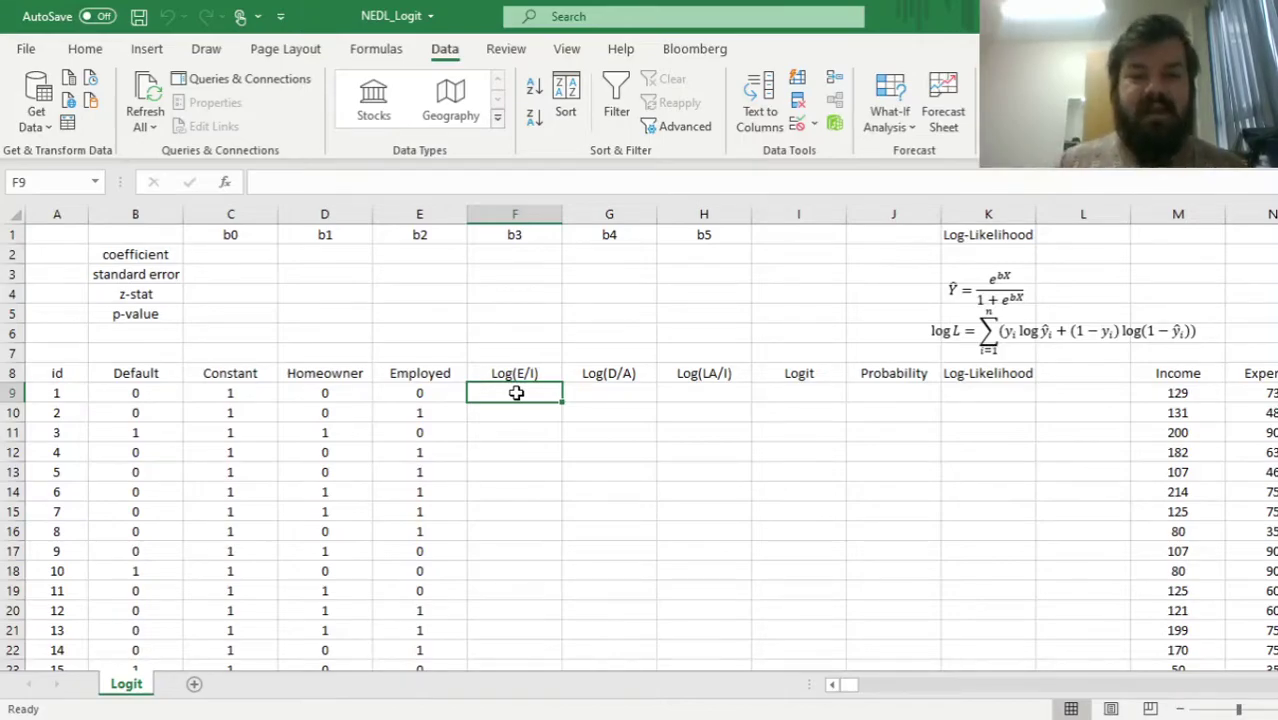
pyautogui.write('=LN(')
pyautogui.click(1240, 393)
pyautogui.write('/')
pyautogui.click(1193, 396)
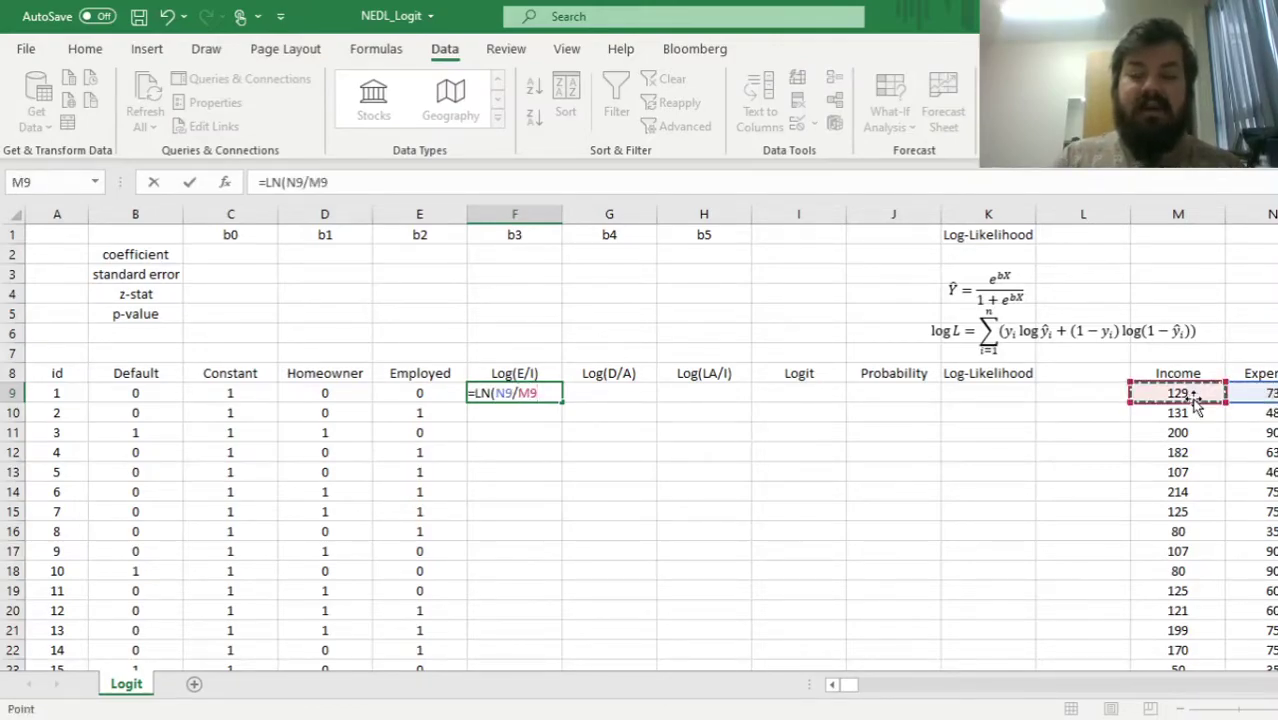
pyautogui.write(')')
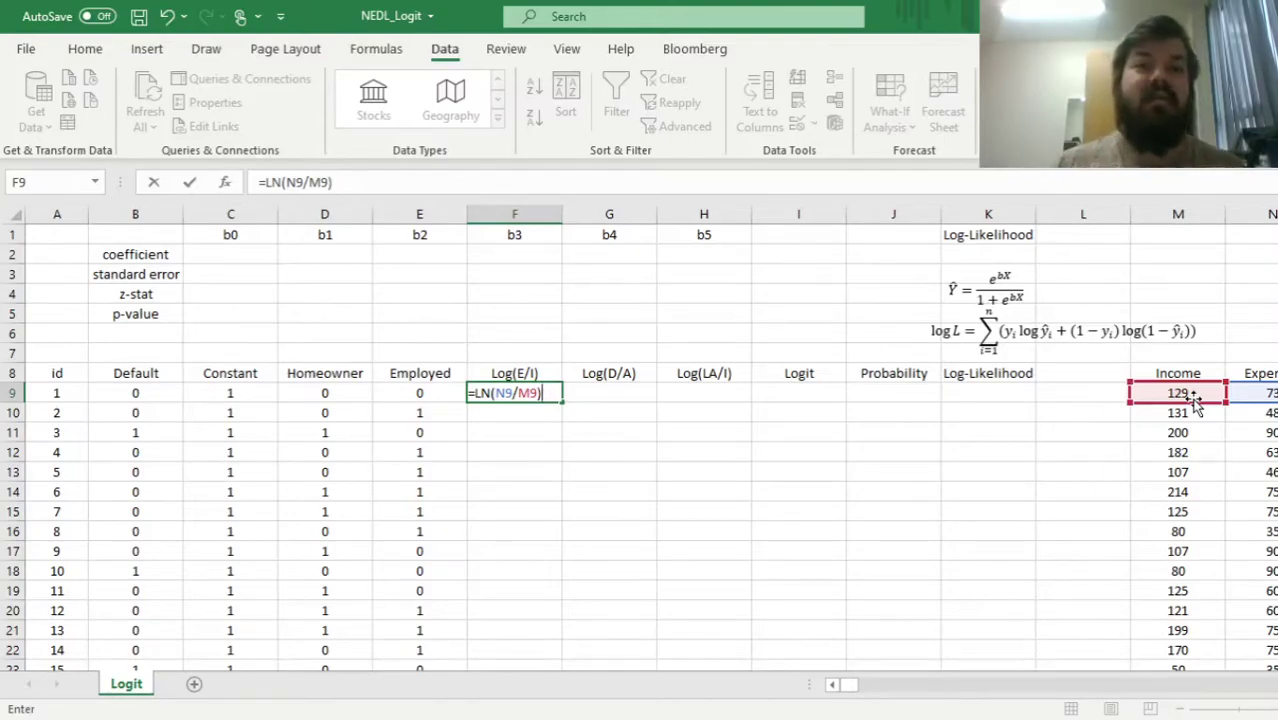
pyautogui.press('Return')
# Review the first borrower's Assets, Debt and Loan amount as inputs for the Log(D/A) ratio in G9
pyautogui.press('Right')
pyautogui.press('Up')
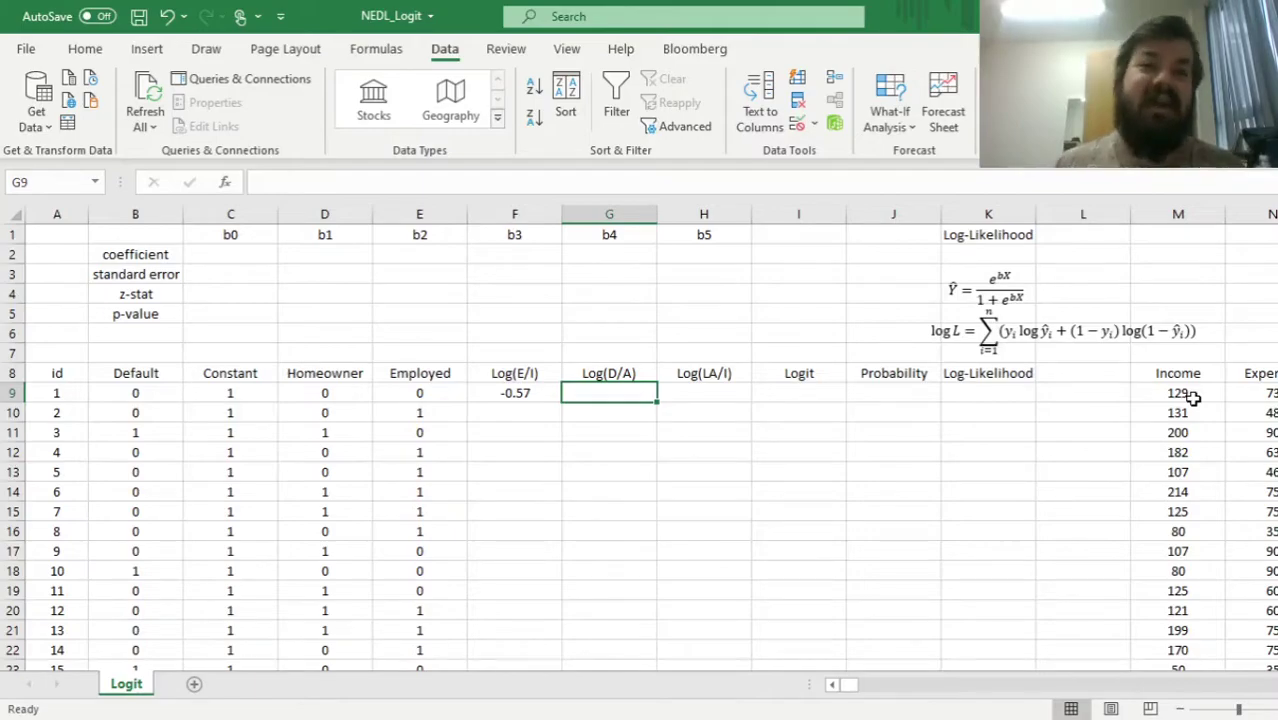
pyautogui.hotkey('ctrl', 'Right')
pyautogui.hotkey('ctrl', 'Right')
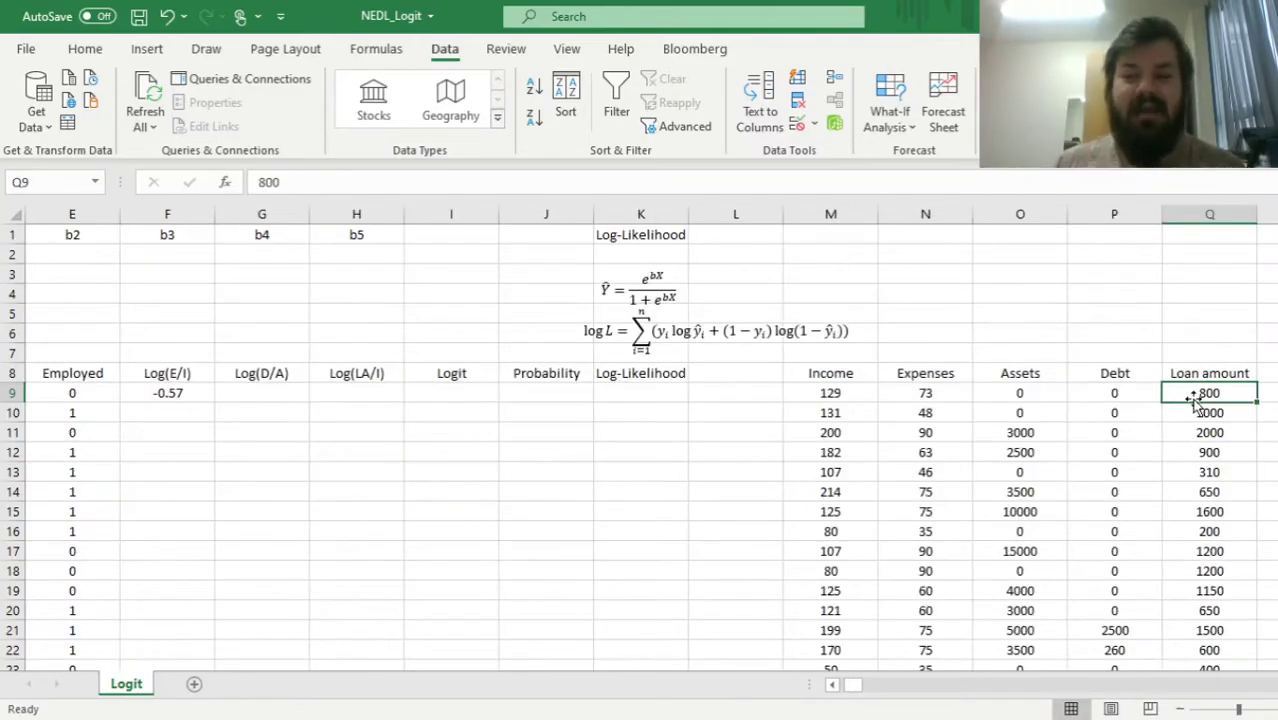
pyautogui.press('Left')
pyautogui.press('Left')
pyautogui.press('Right')
pyautogui.press('Right')
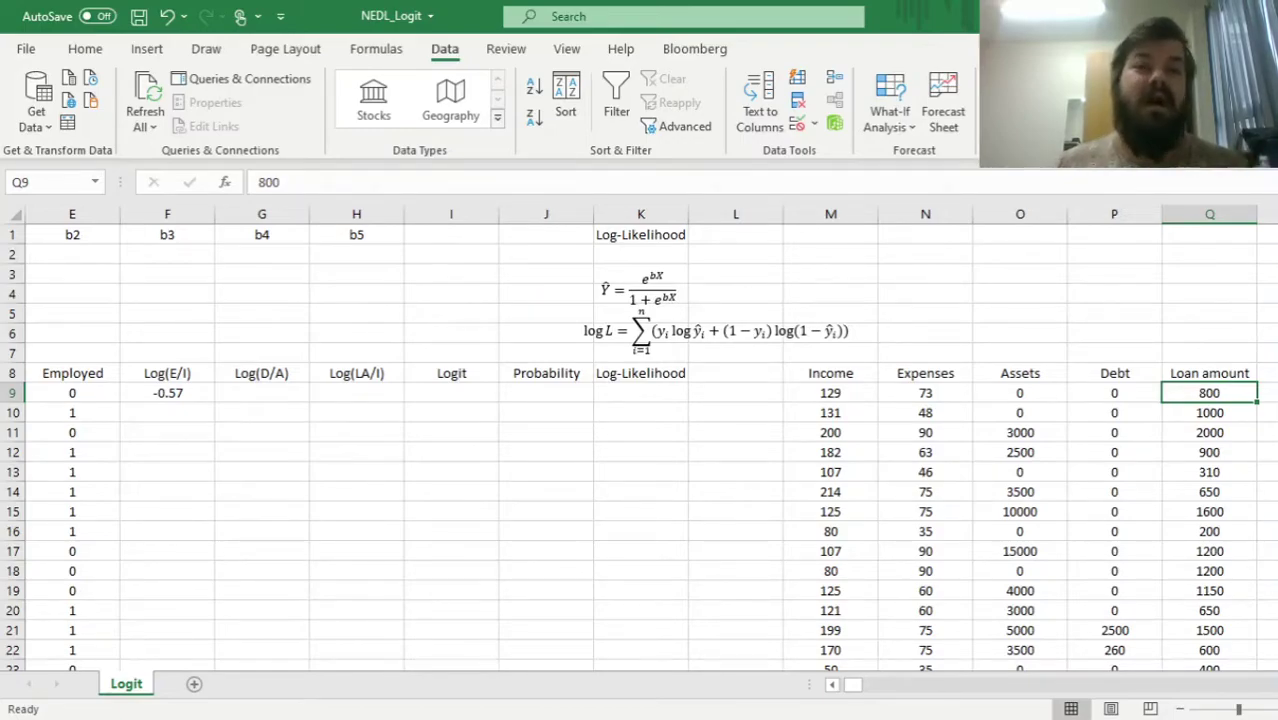
pyautogui.hotkey('ctrl', 'Left')
pyautogui.hotkey('ctrl', 'Left')
pyautogui.hotkey('ctrl', 'Left')
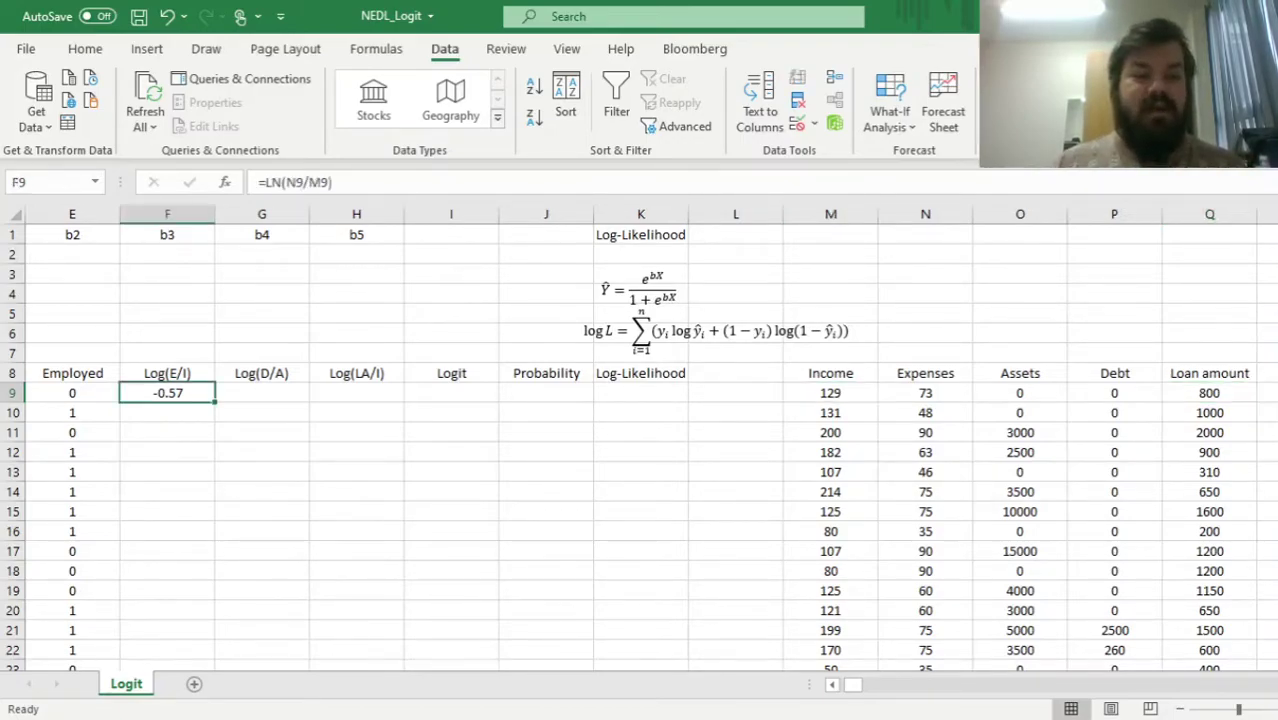
pyautogui.press('Right')
pyautogui.press('Right')
pyautogui.press('Right')
pyautogui.press('Right')
pyautogui.press('Right')
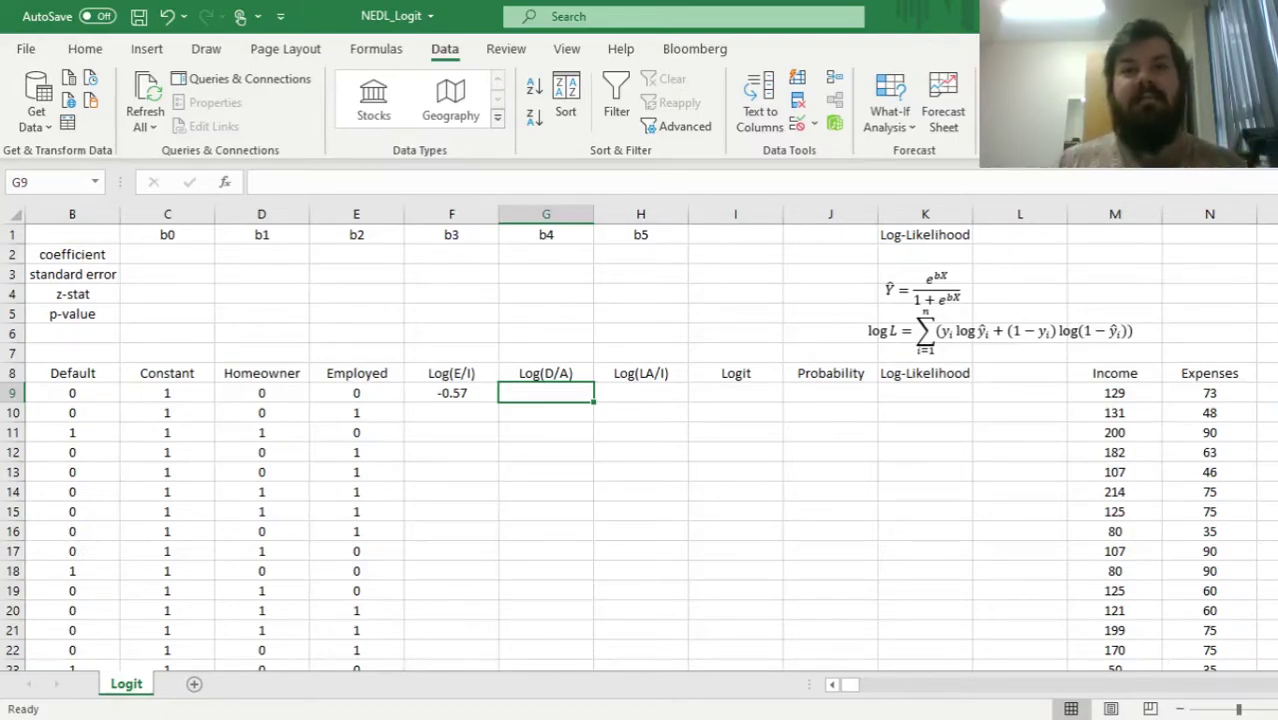
# Calculate the first borrower's log debt-to-assets ratio in G9, adding the loan amount to both sides, with =LN((P9+Q9)/(O9+Q9))
pyautogui.write('=LN(')
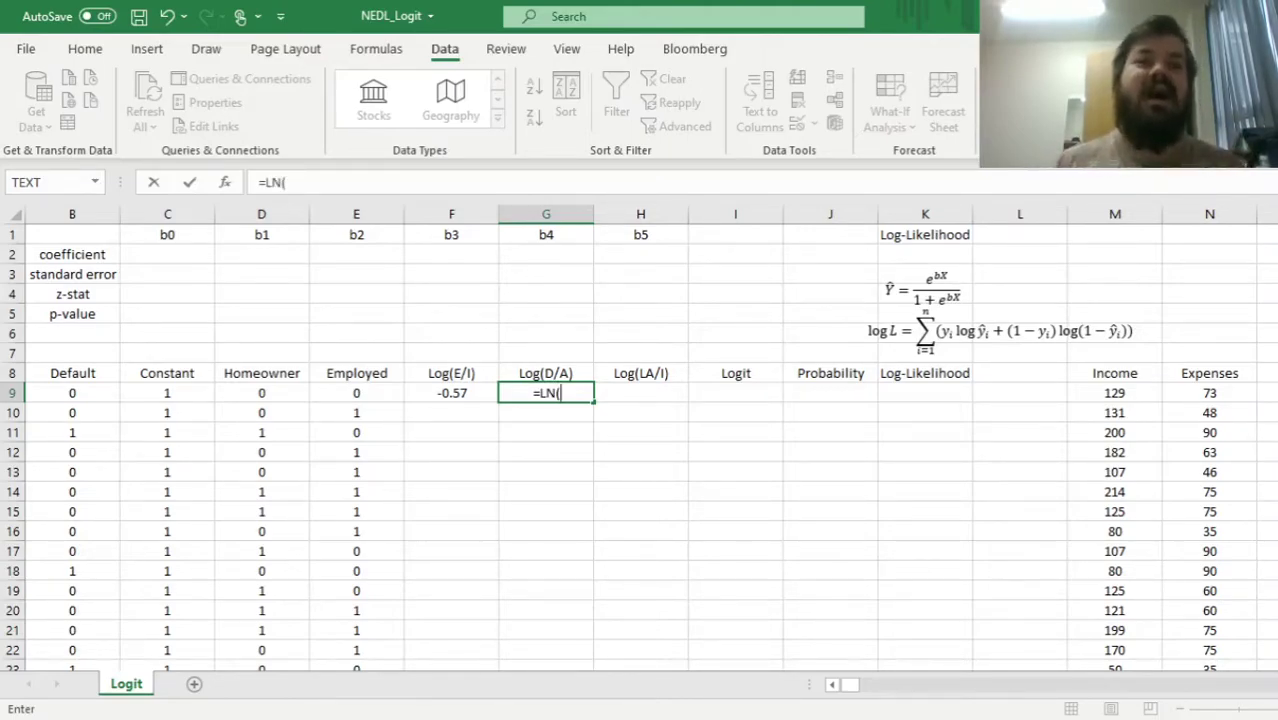
pyautogui.write('(')
pyautogui.click(834, 390)
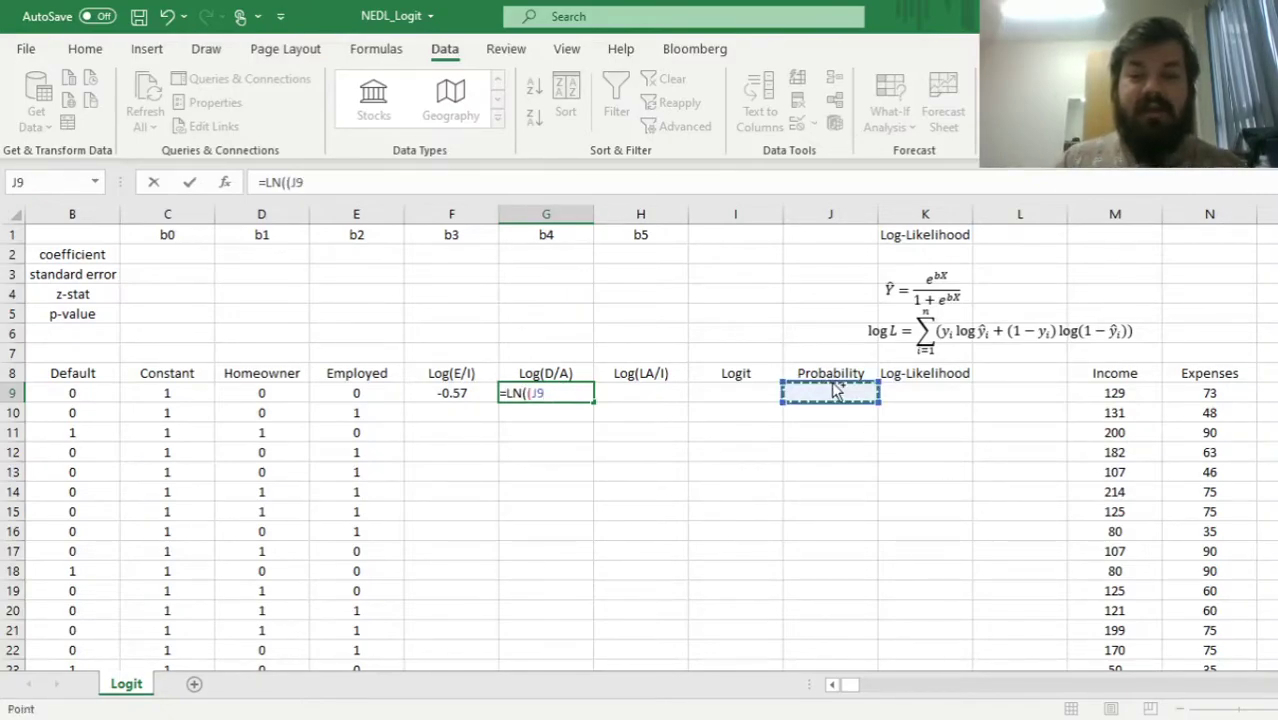
pyautogui.press('Right')
pyautogui.press('Right')
pyautogui.press('Right')
pyautogui.press('Right')
pyautogui.press('Right')
pyautogui.press('Right')
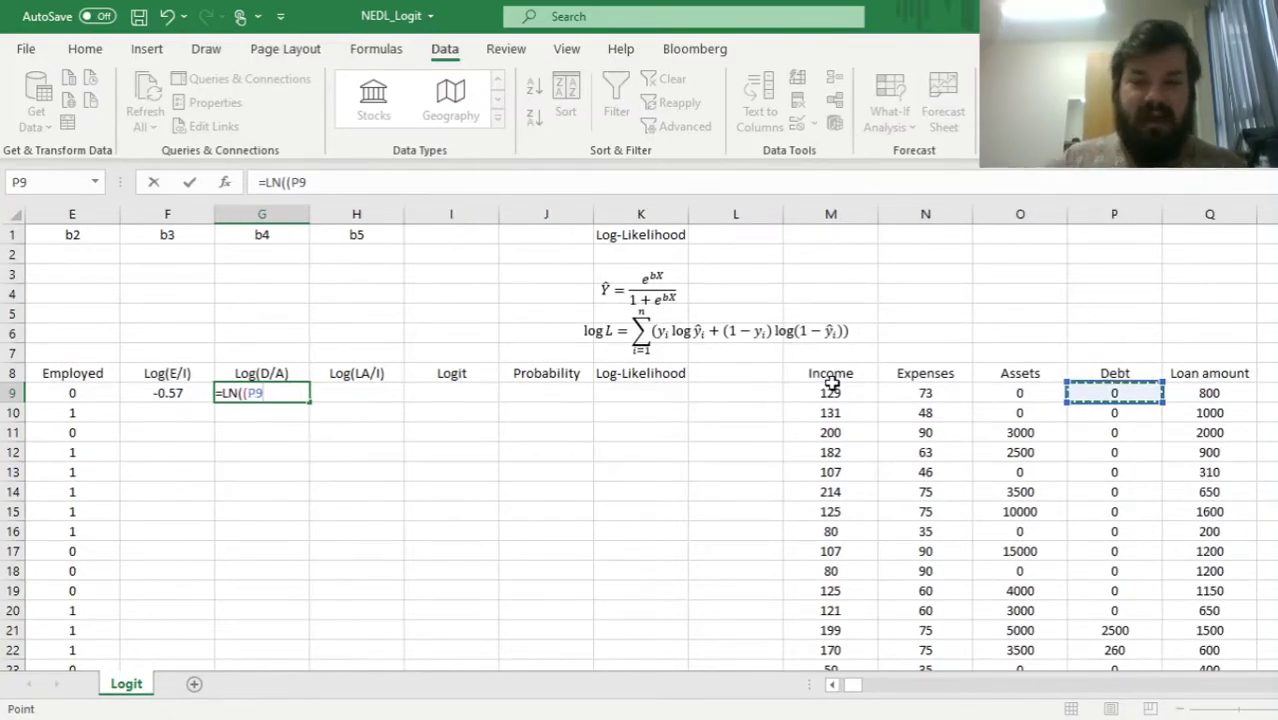
pyautogui.write('+')
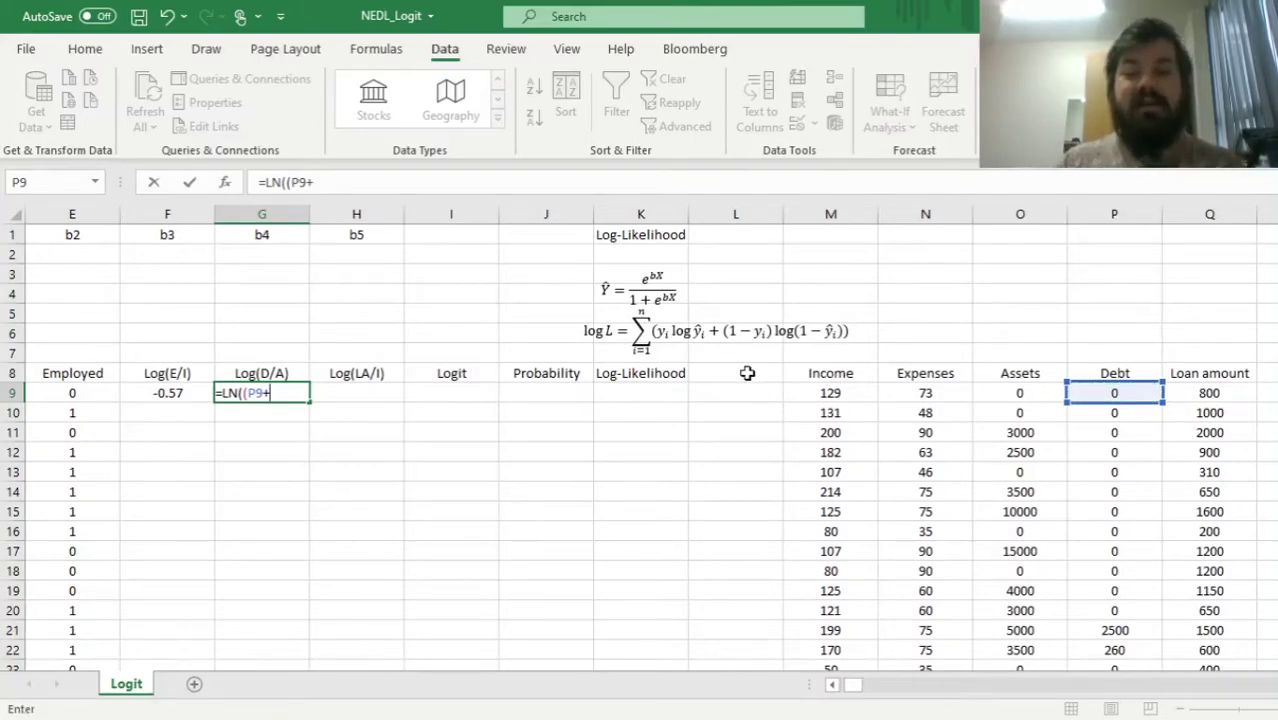
pyautogui.click(1240, 392)
pyautogui.write(')/(')
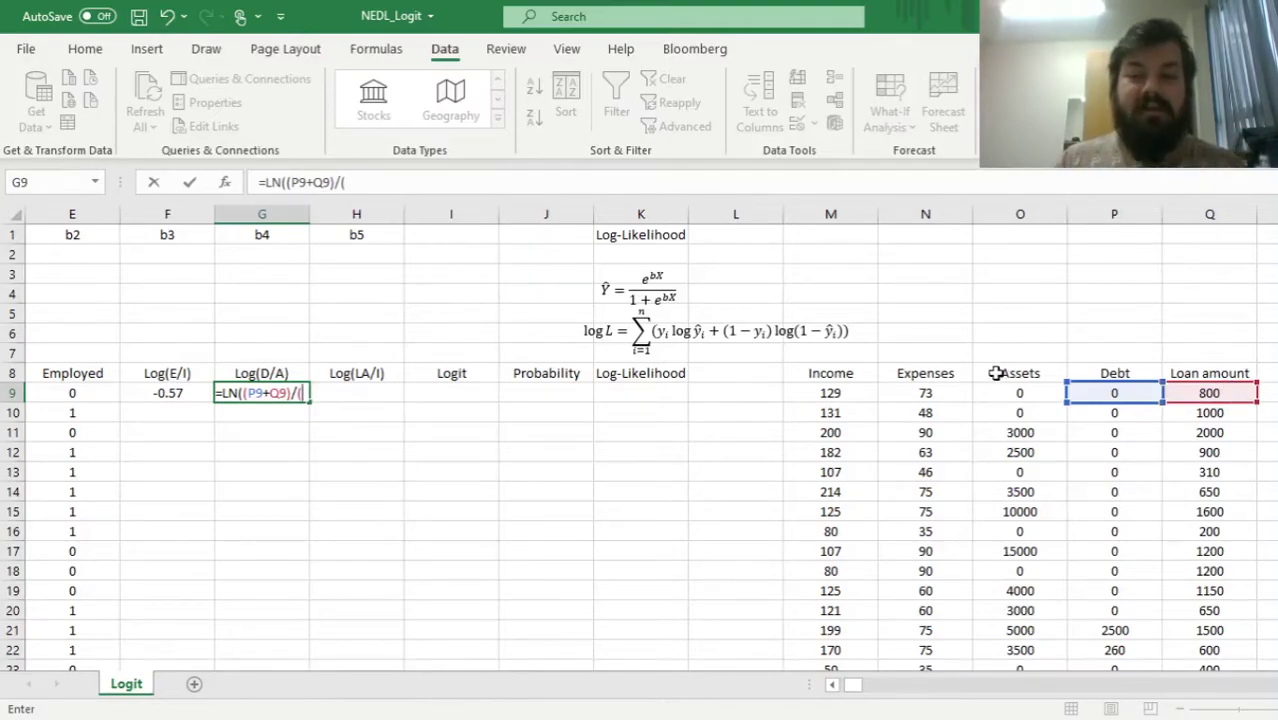
pyautogui.click(1009, 392)
pyautogui.write('+')
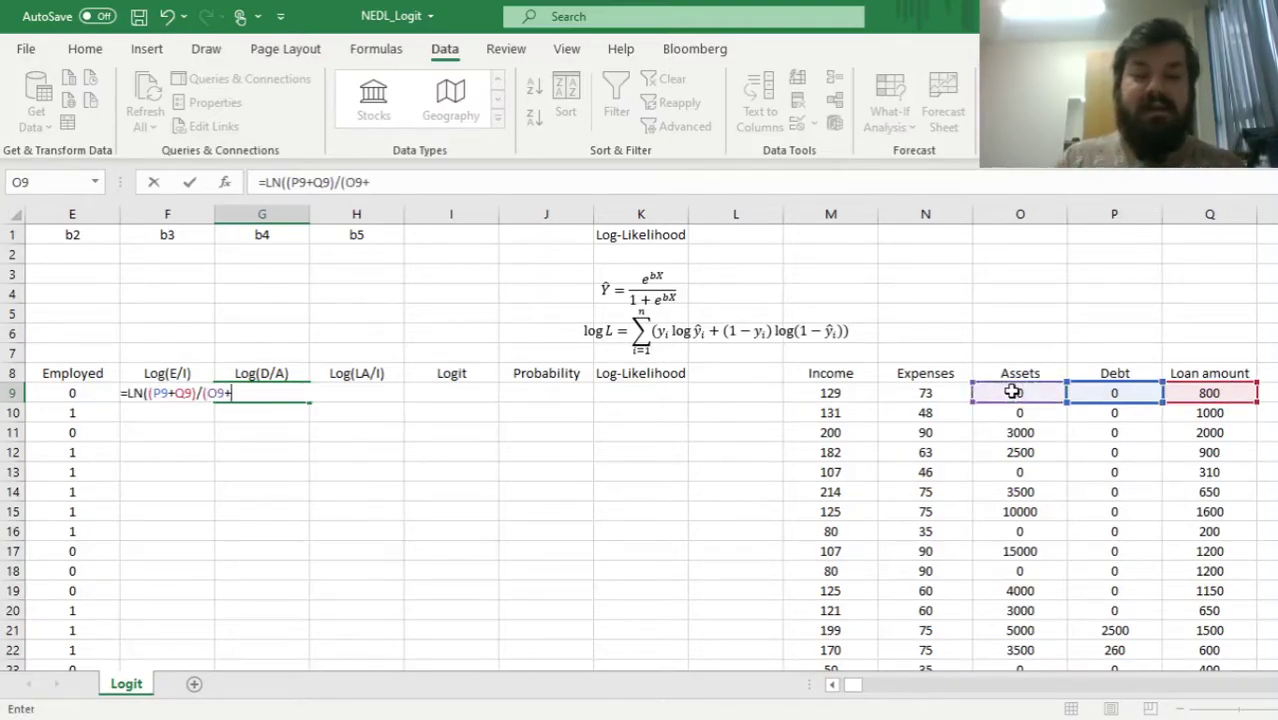
pyautogui.click(1208, 392)
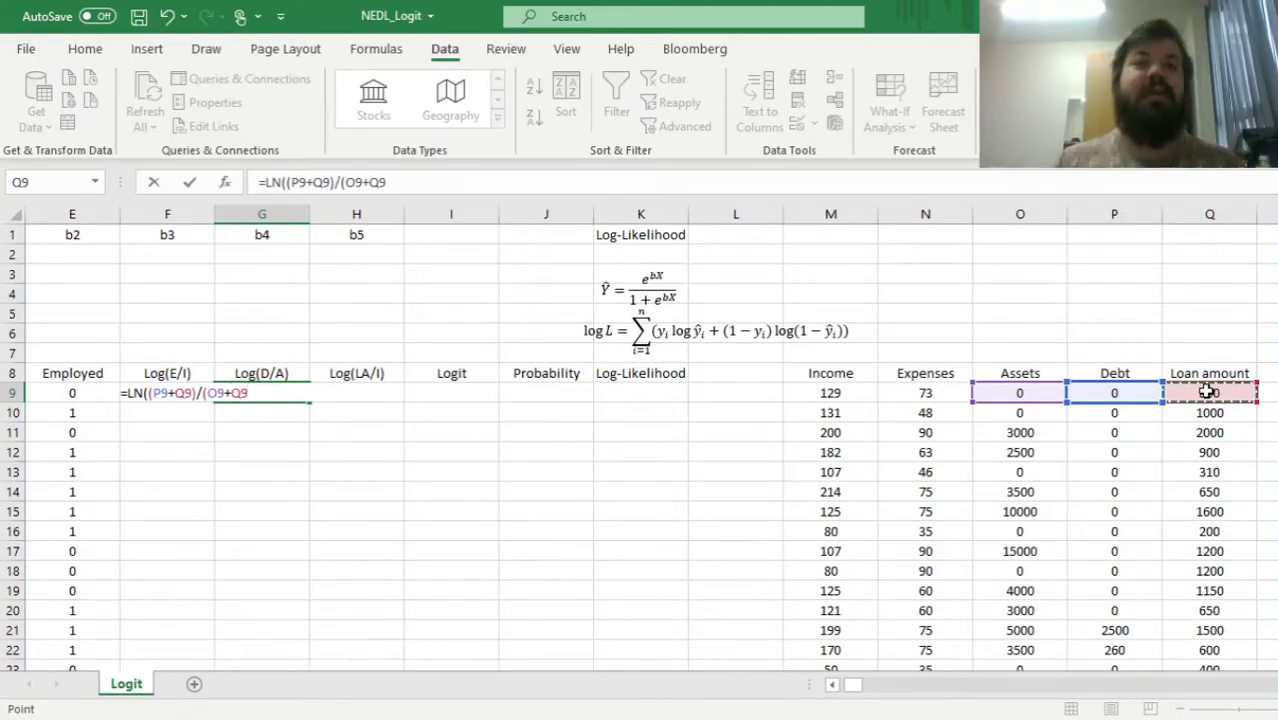
pyautogui.write('))')
pyautogui.press('Return')
# Calculate the first borrower's log loan-amount-to-income ratio in H9 with =LN(Q9/M9)
pyautogui.press('Up')
pyautogui.press('Right')
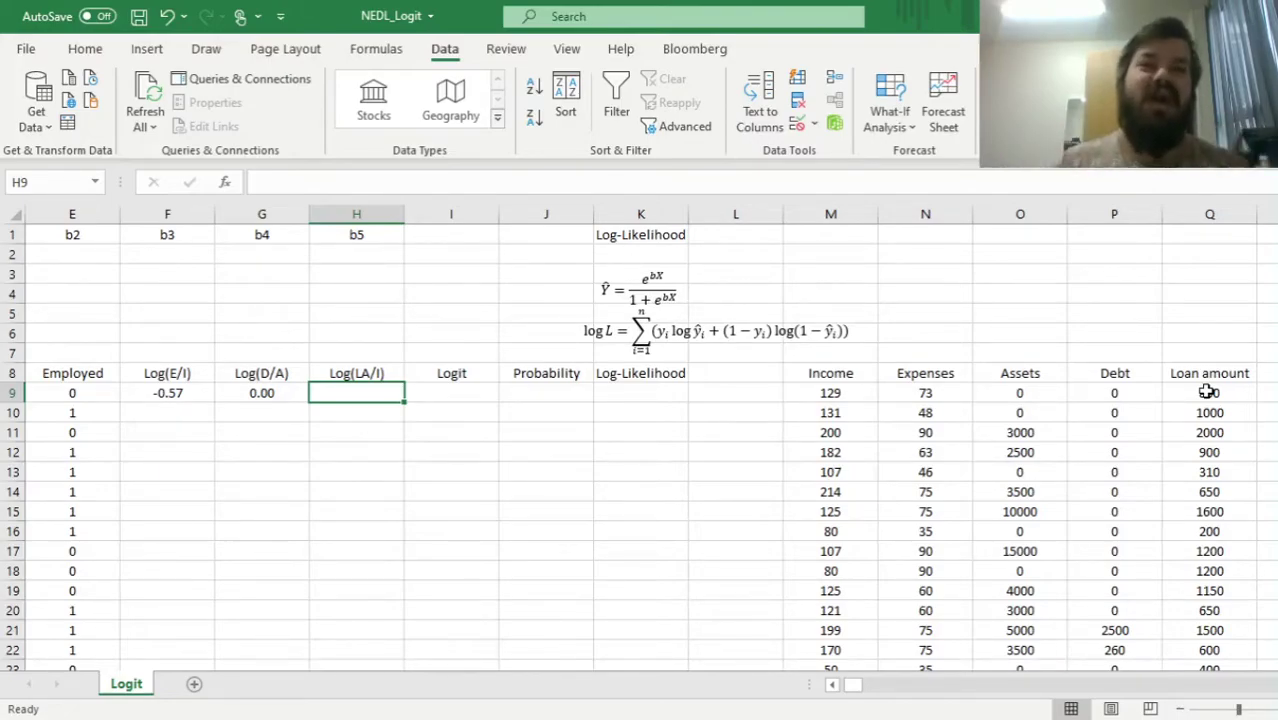
pyautogui.write('=')
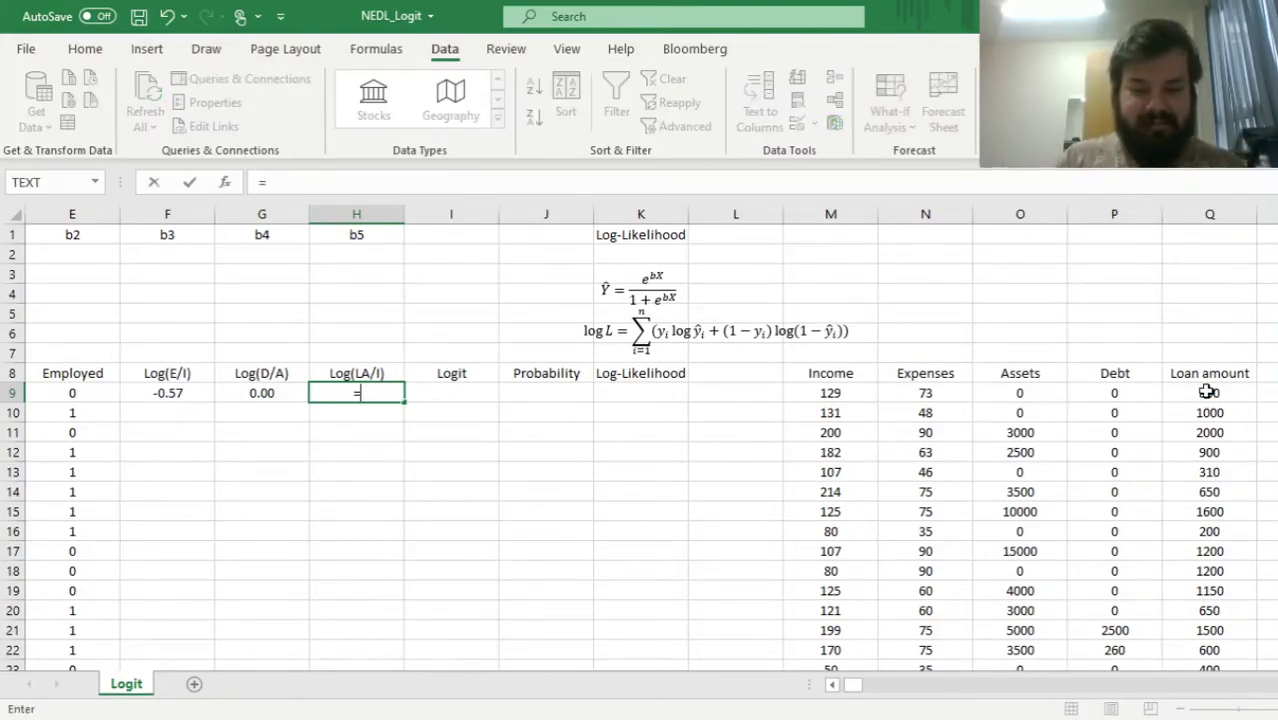
pyautogui.write('LN(')
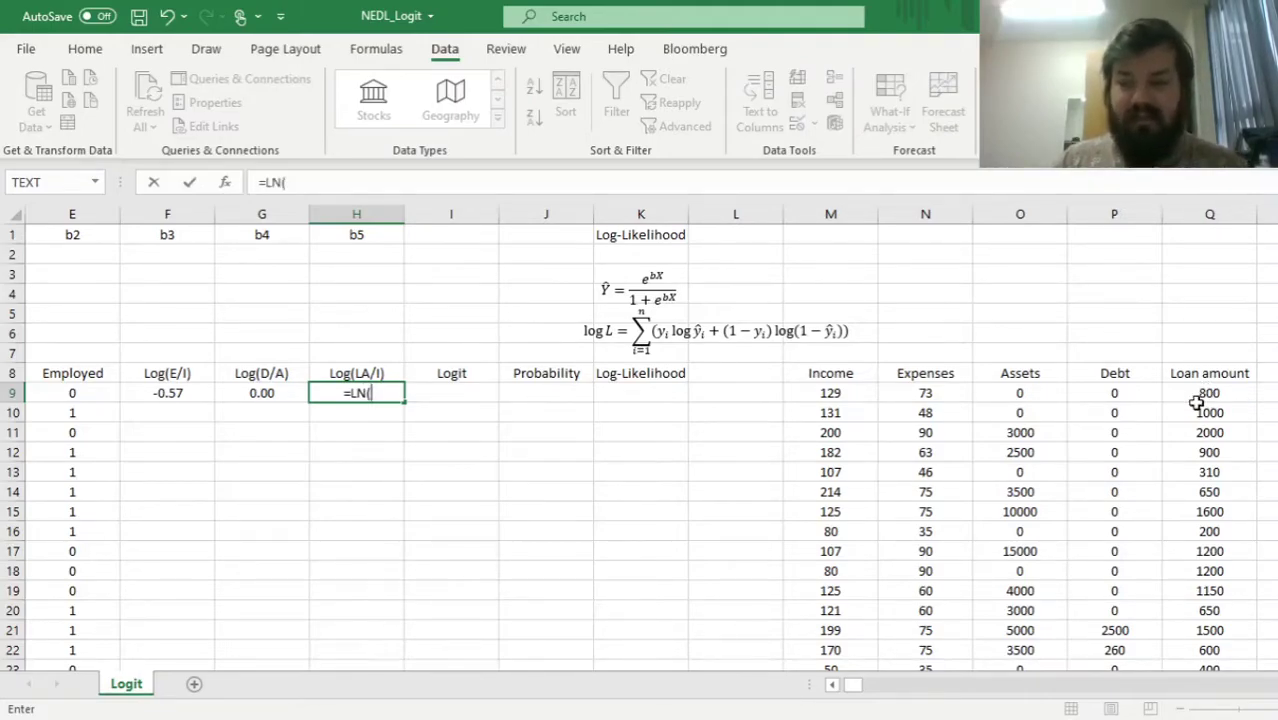
pyautogui.click(1198, 400)
pyautogui.write('/')
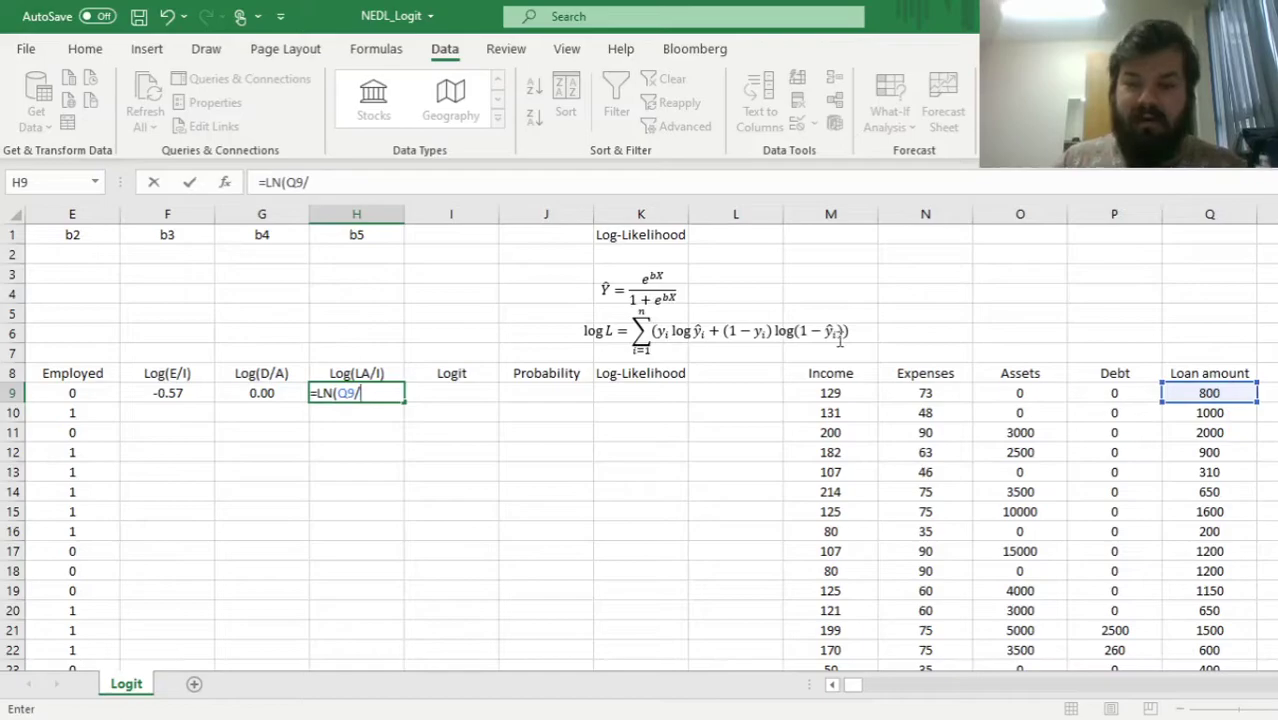
pyautogui.click(791, 392)
pyautogui.write(')')
pyautogui.press('Return')
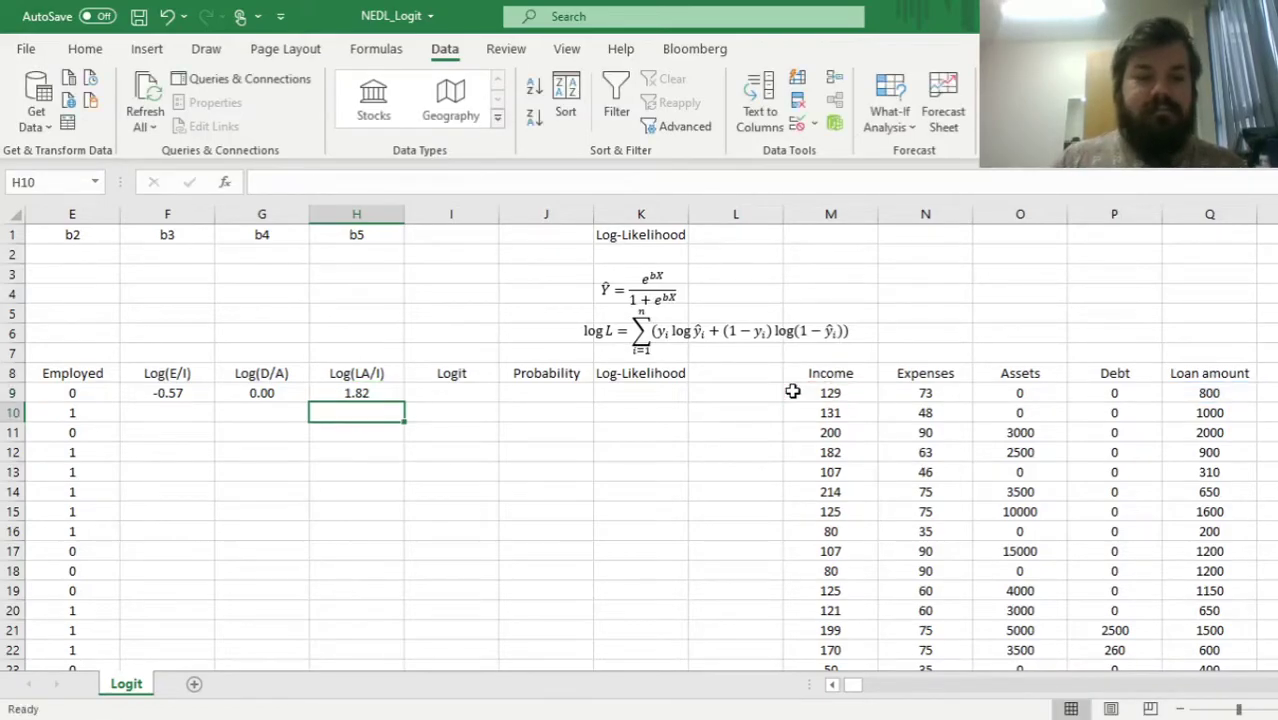
# Fill the three log-ratio formulas in F9:H9 down through all borrower rows
pyautogui.press('Up')
pyautogui.hotkey('ctrl', 'Left')
pyautogui.press('Right')
pyautogui.moveTo(305, 393); pyautogui.dragTo(728, 400)
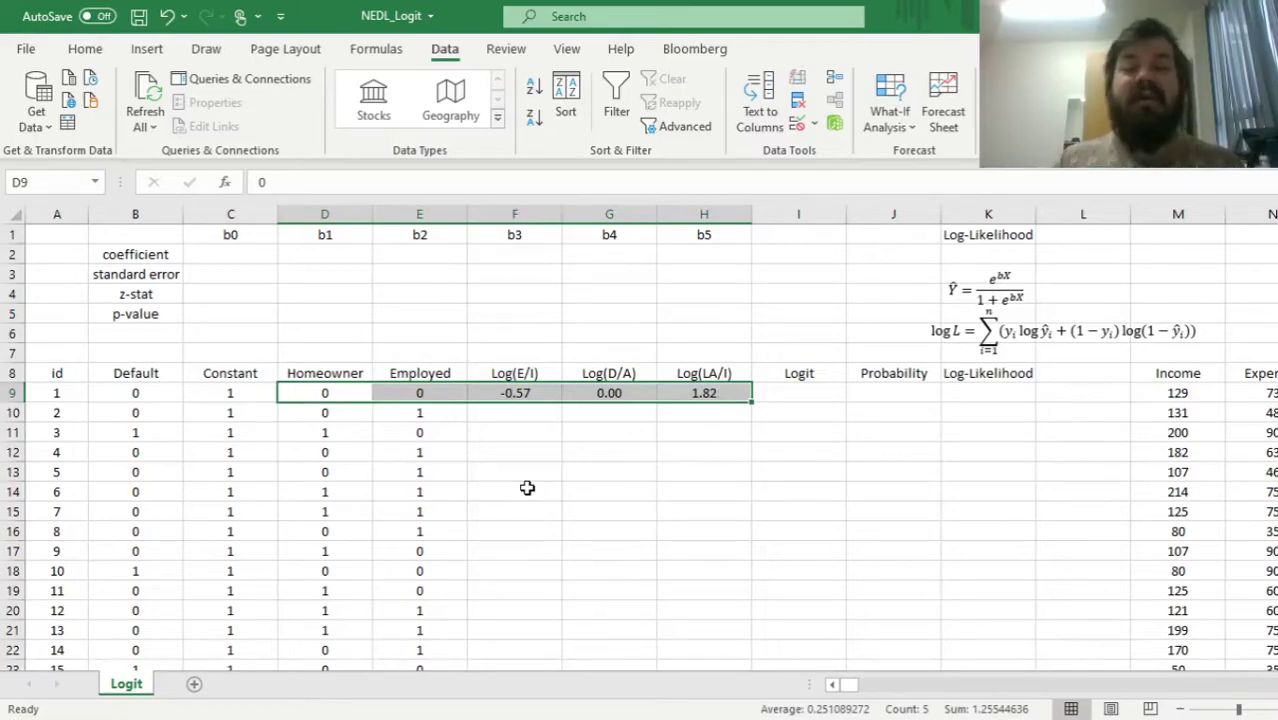
pyautogui.click(522, 457)
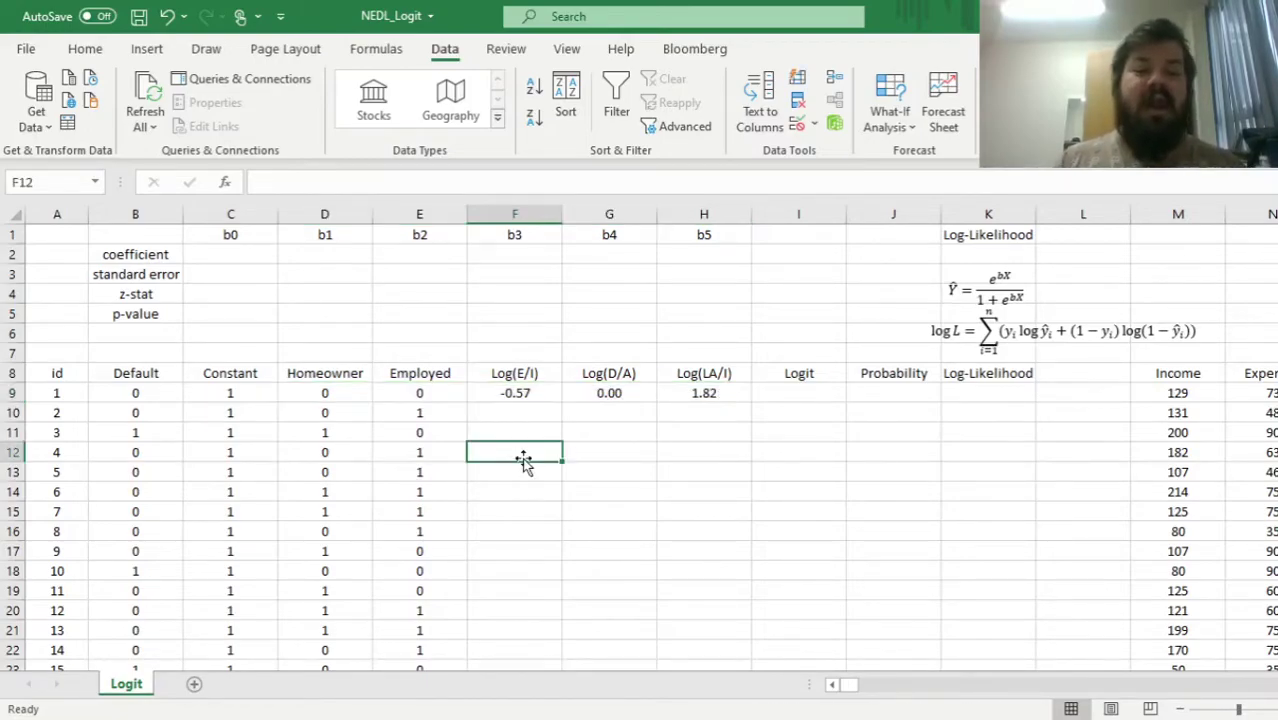
pyautogui.moveTo(500, 396); pyautogui.dragTo(737, 407)
pyautogui.doubleClick(737, 400)
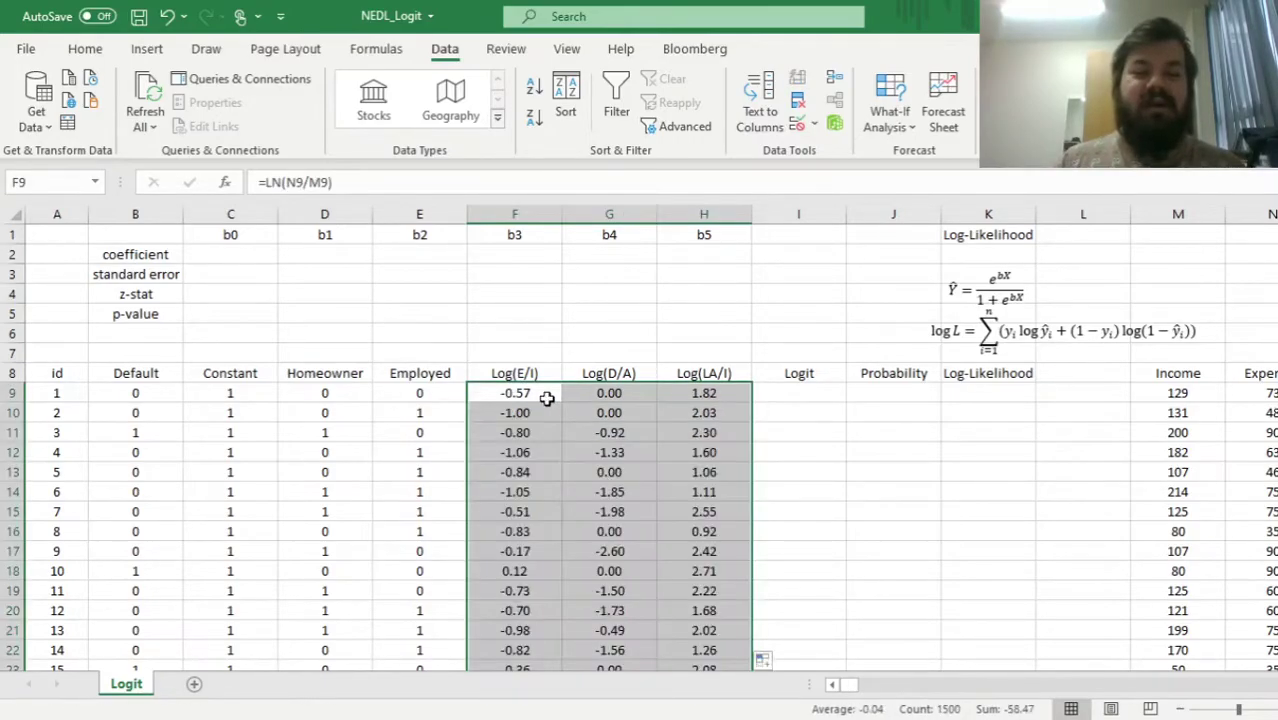
pyautogui.click(548, 400)
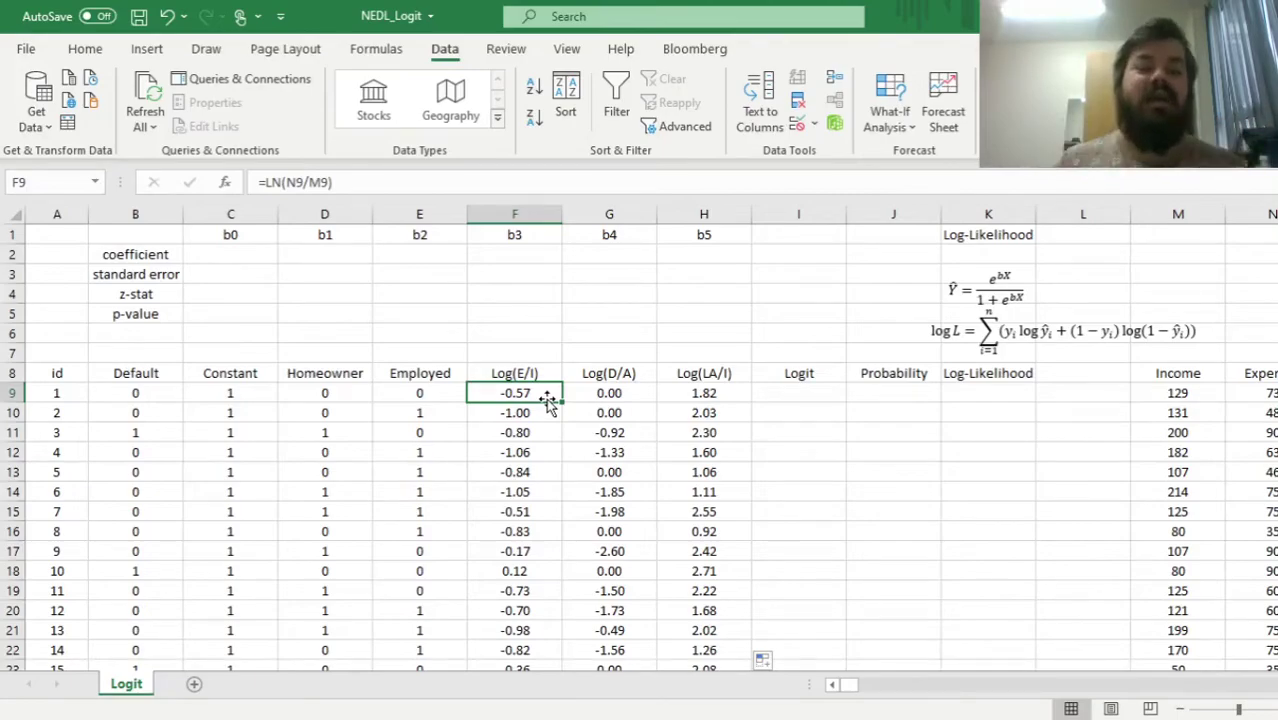
# Compare the coefficient labels b0 to b5 with the constant and explanatory variable headers in row 8
pyautogui.moveTo(224, 236); pyautogui.dragTo(688, 217)
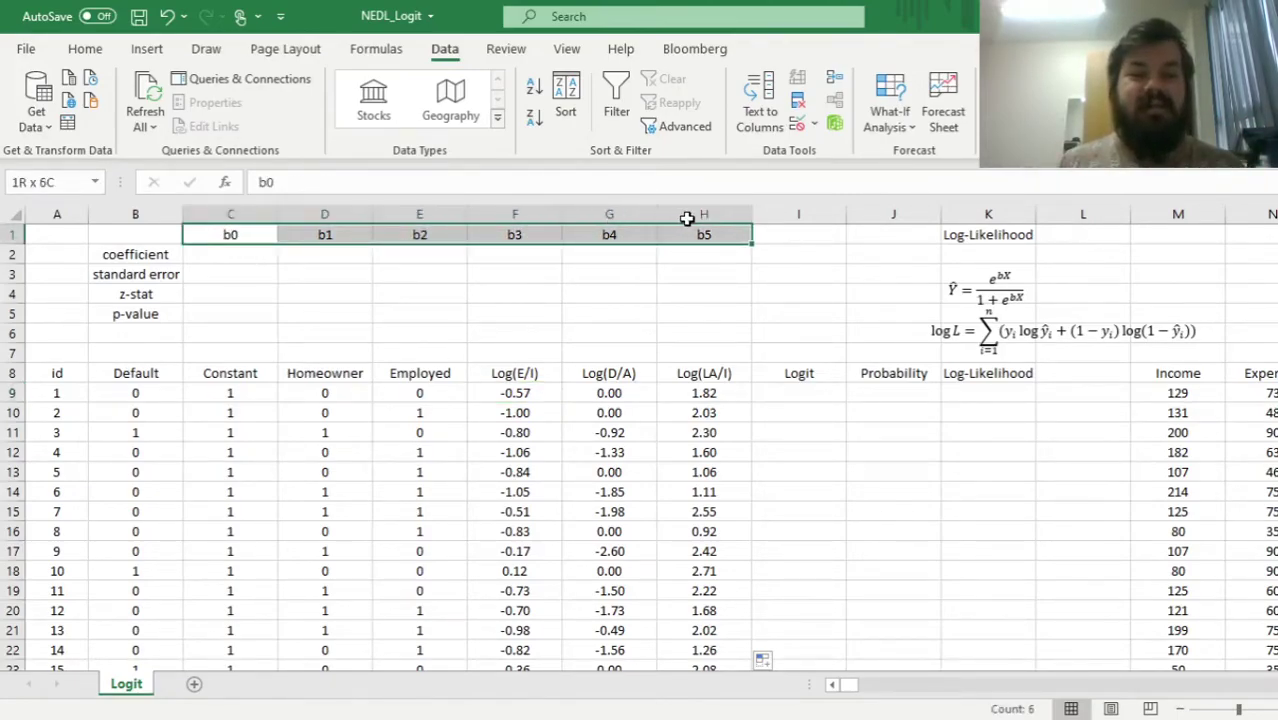
pyautogui.click(225, 231)
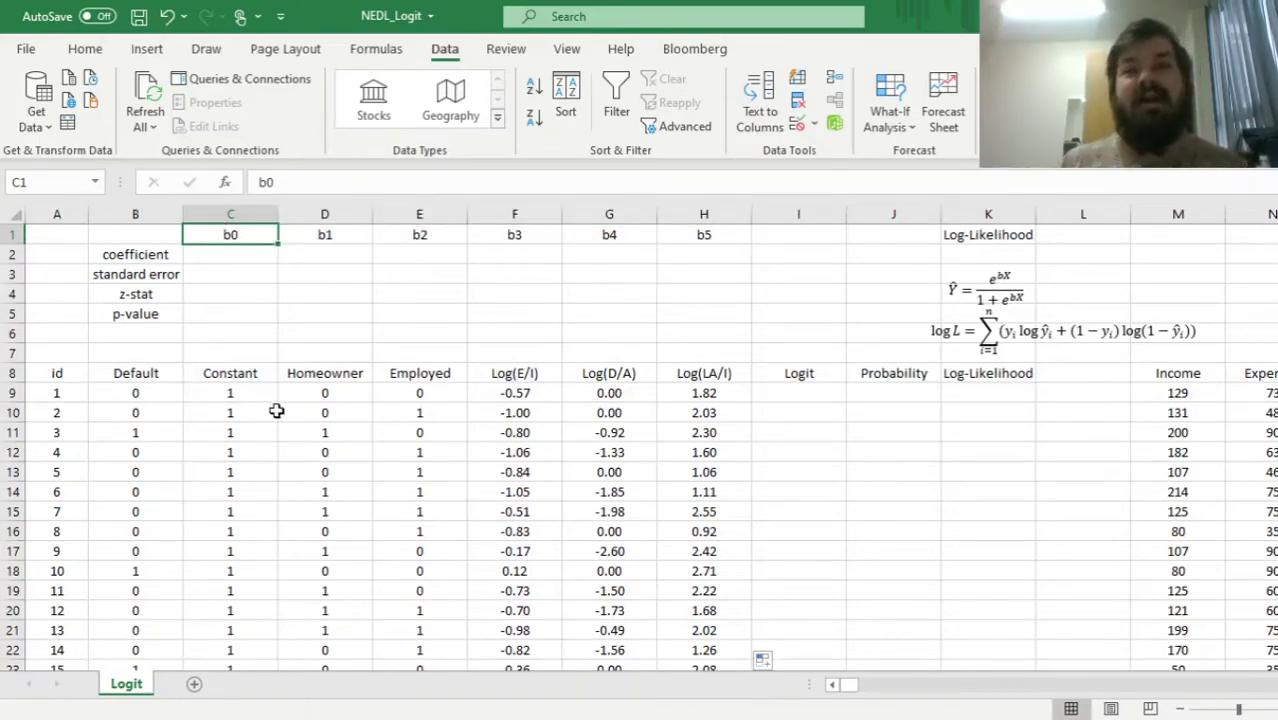
pyautogui.moveTo(337, 240); pyautogui.dragTo(700, 234)
pyautogui.moveTo(331, 373); pyautogui.dragTo(680, 368)
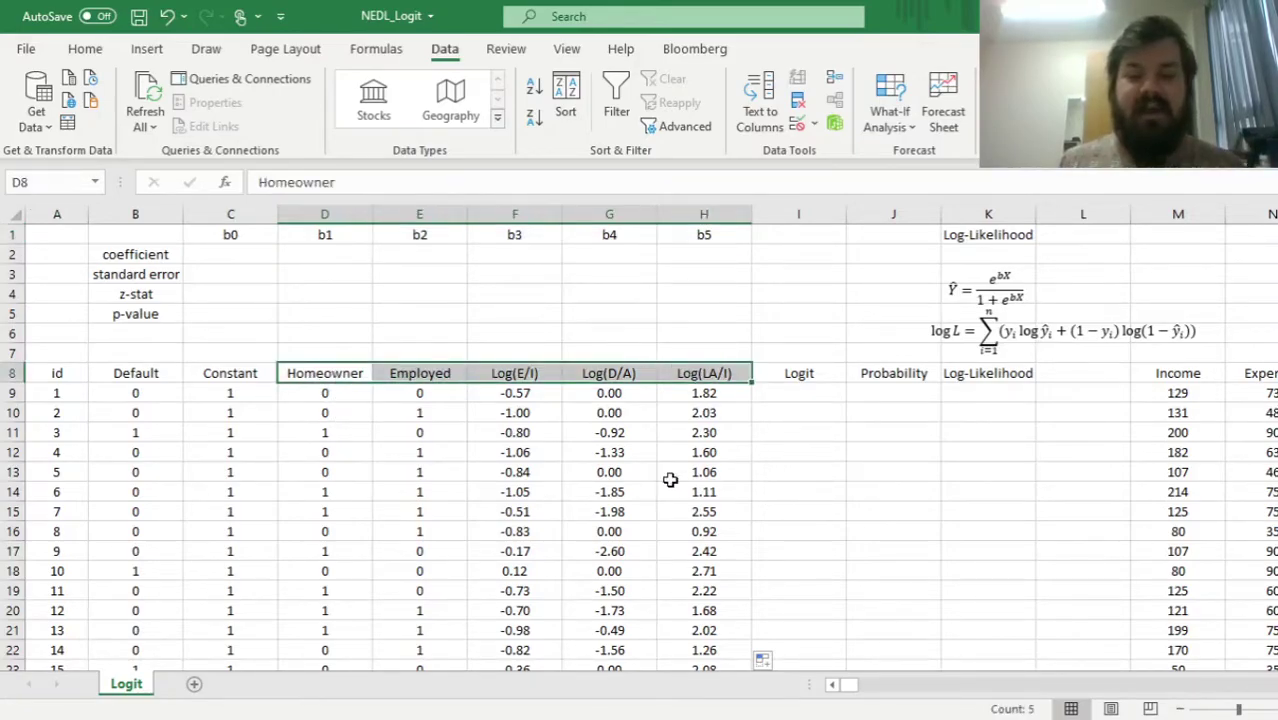
pyautogui.click(702, 412)
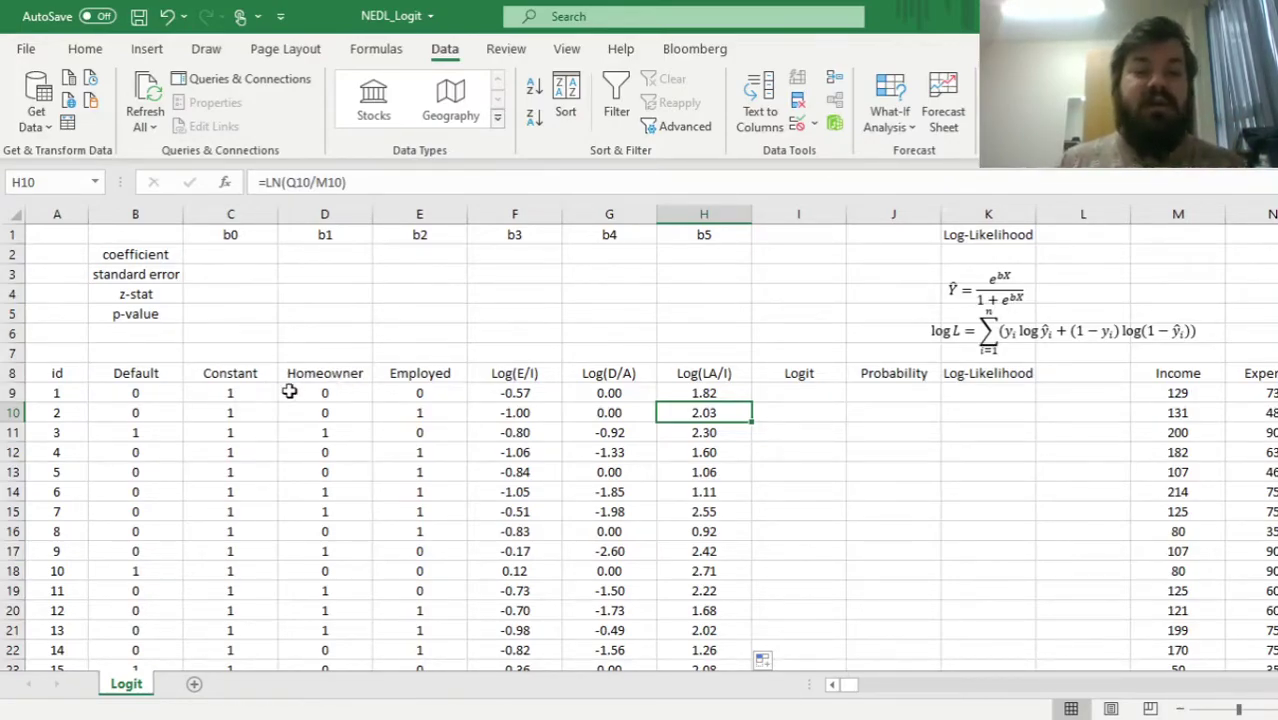
# Examine the predicted-probability equation alongside the first borrower's default value and explanatory variables in row 9
pyautogui.moveTo(302, 390); pyautogui.dragTo(747, 391)
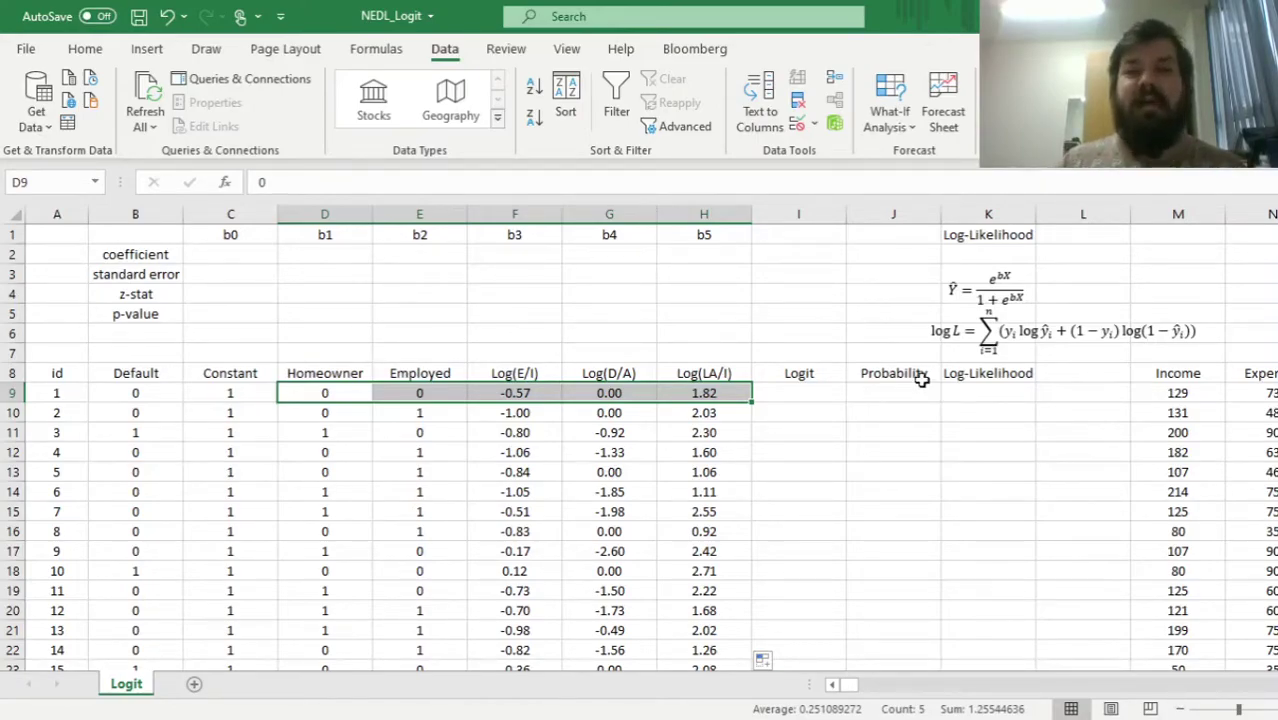
pyautogui.click(955, 292)
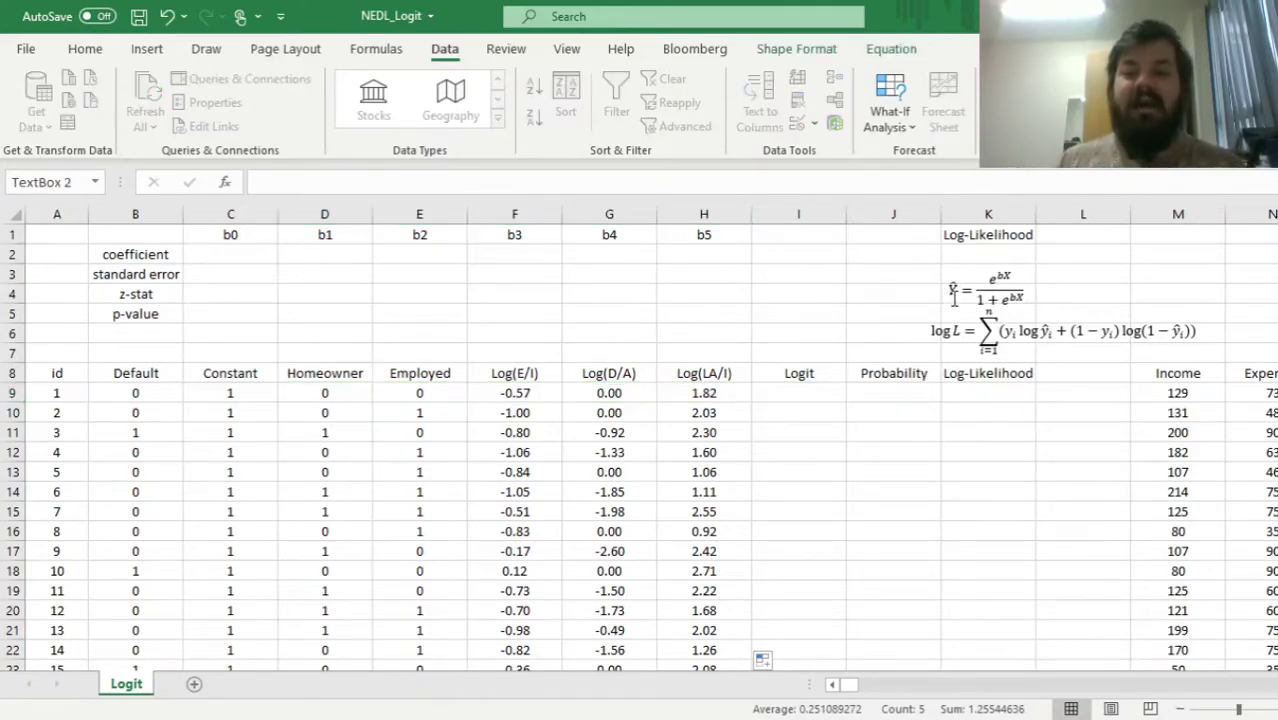
pyautogui.click(941, 431)
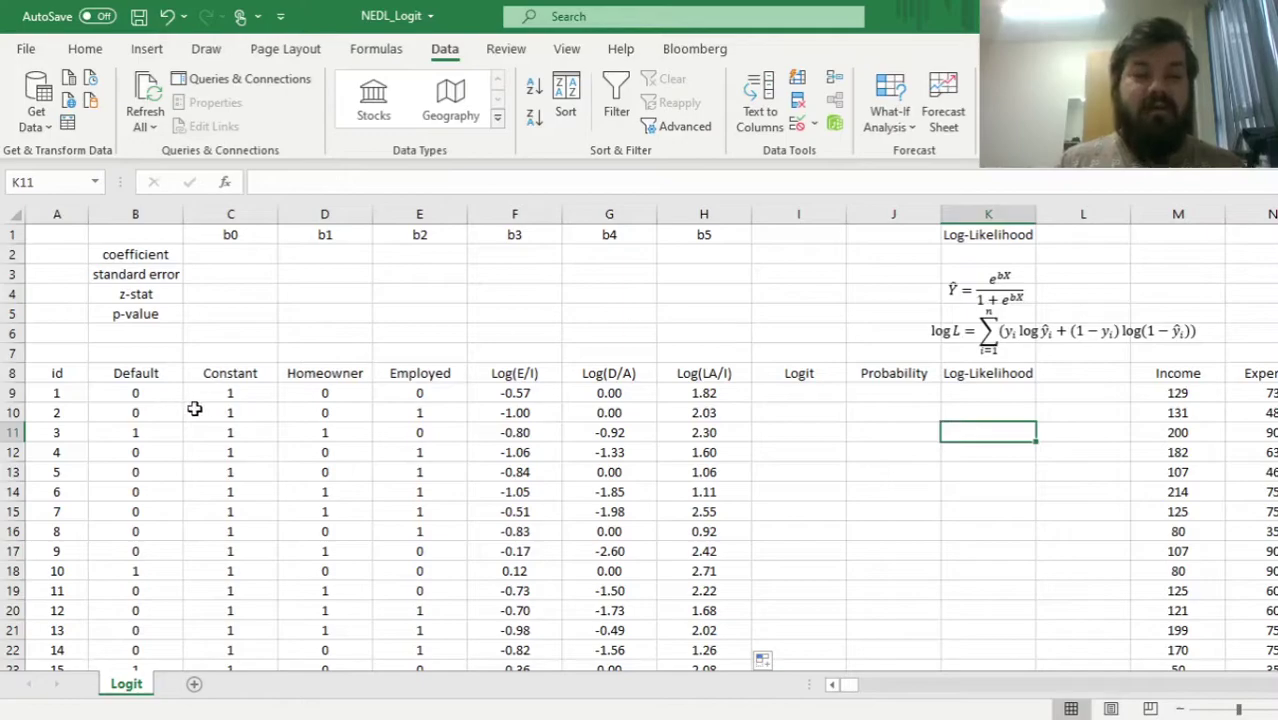
pyautogui.click(160, 392)
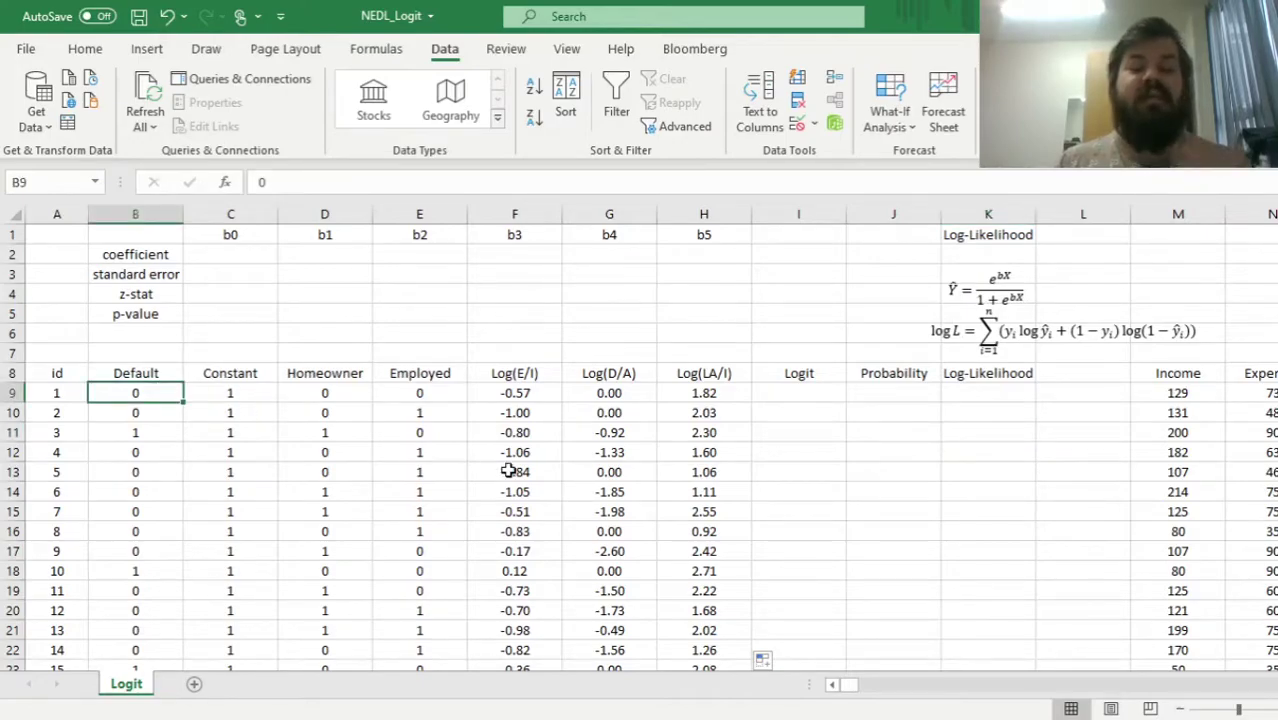
pyautogui.click(980, 292)
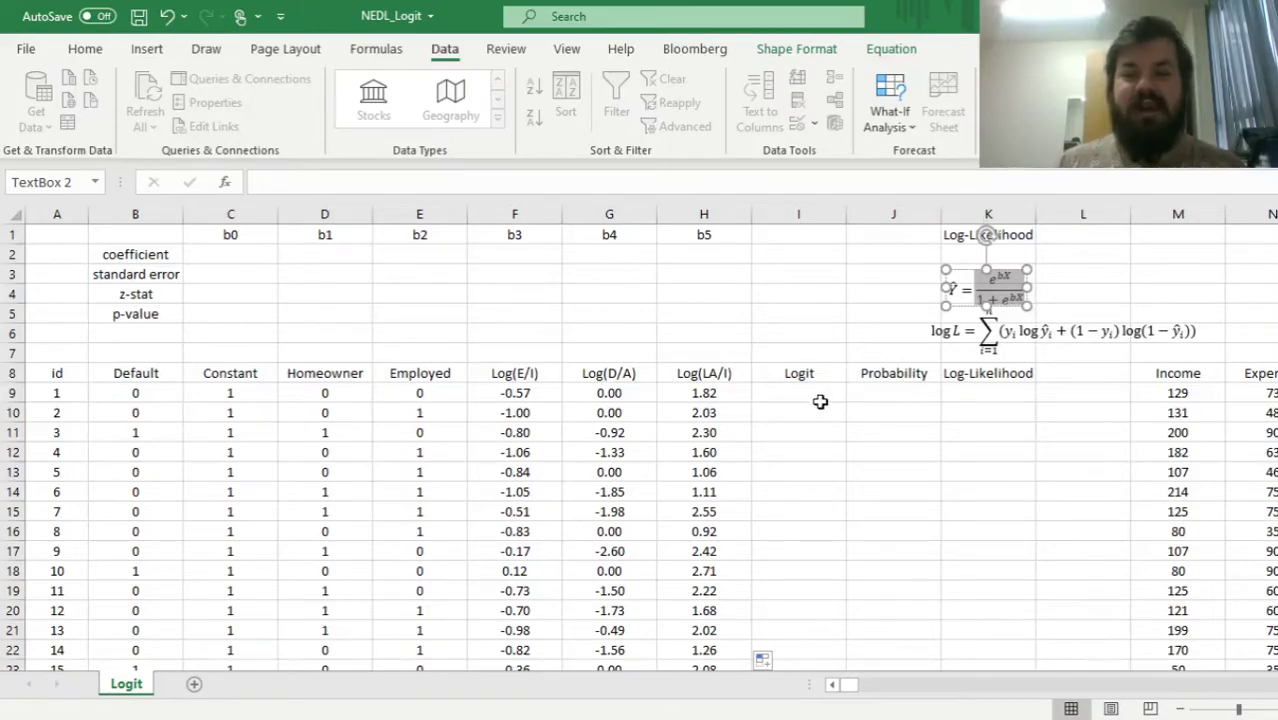
pyautogui.moveTo(712, 396); pyautogui.dragTo(605, 395)
pyautogui.moveTo(453, 395); pyautogui.dragTo(328, 394)
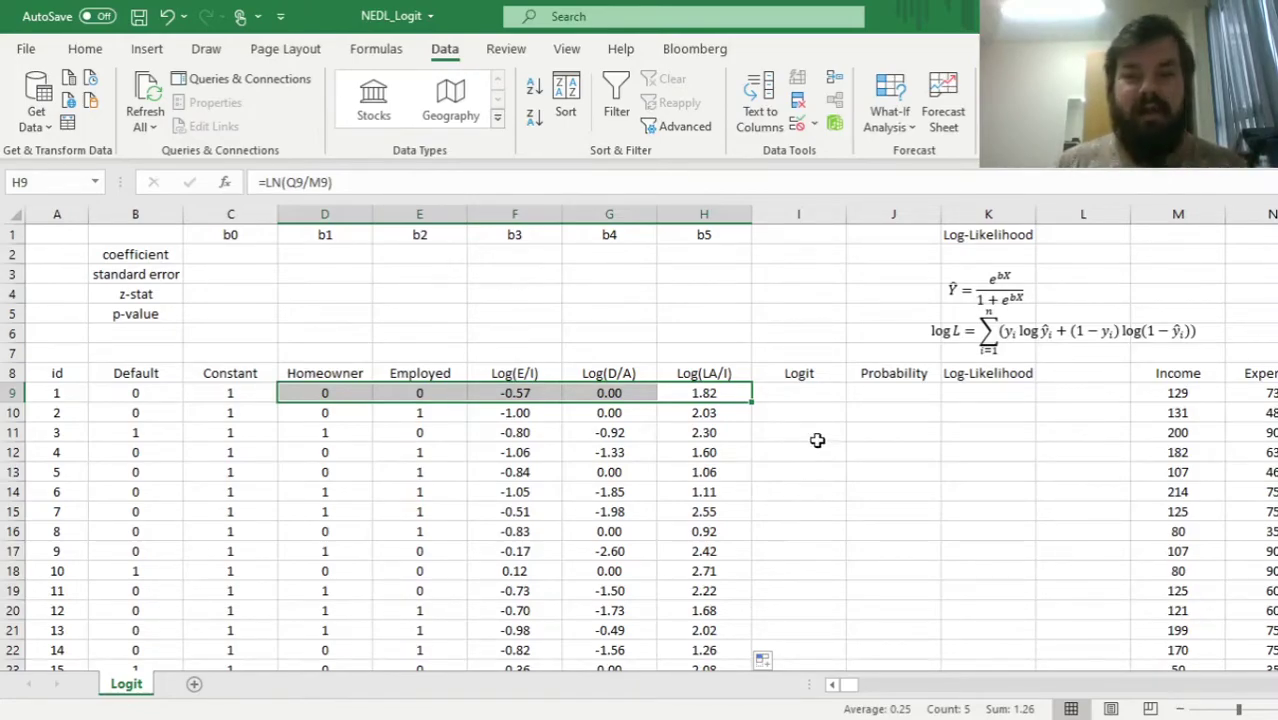
# Calculate the first borrower's Logit in I9 from the row-locked coefficients and the borrower's variables with =EXP(SUMPRODUCT(C$2:H$2,C9:H9))
pyautogui.click(795, 396)
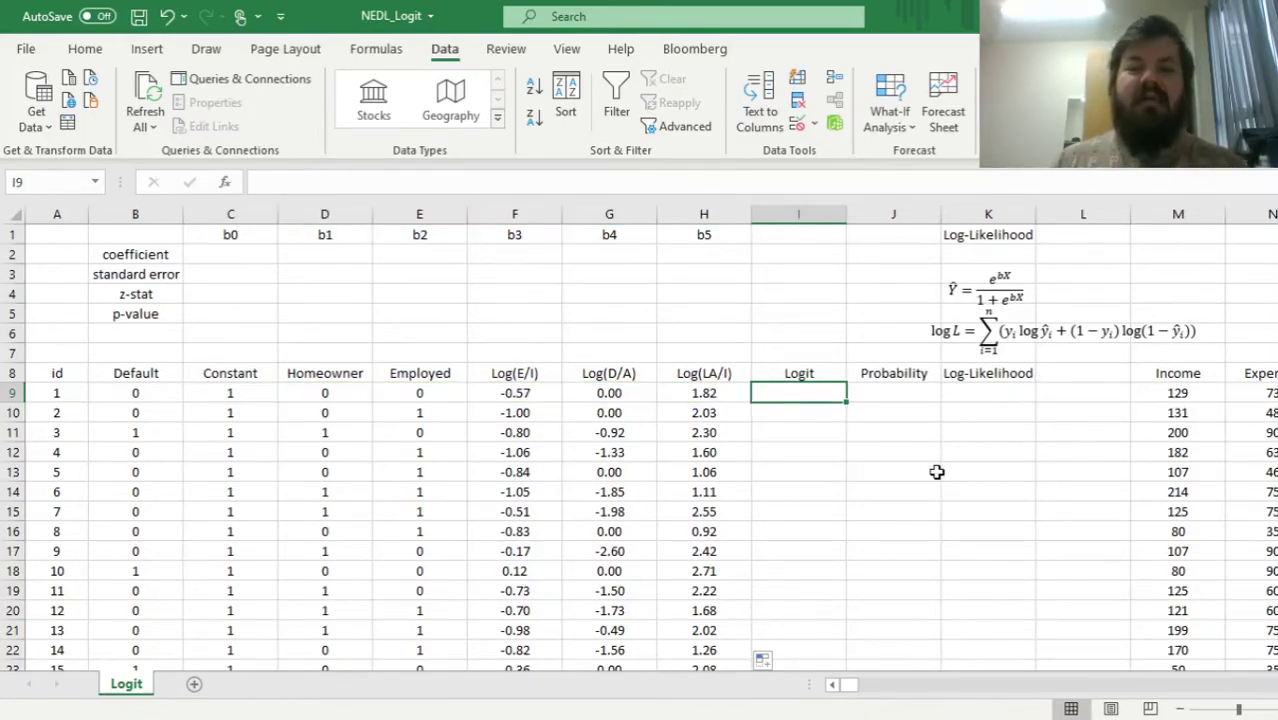
pyautogui.write('=EX')
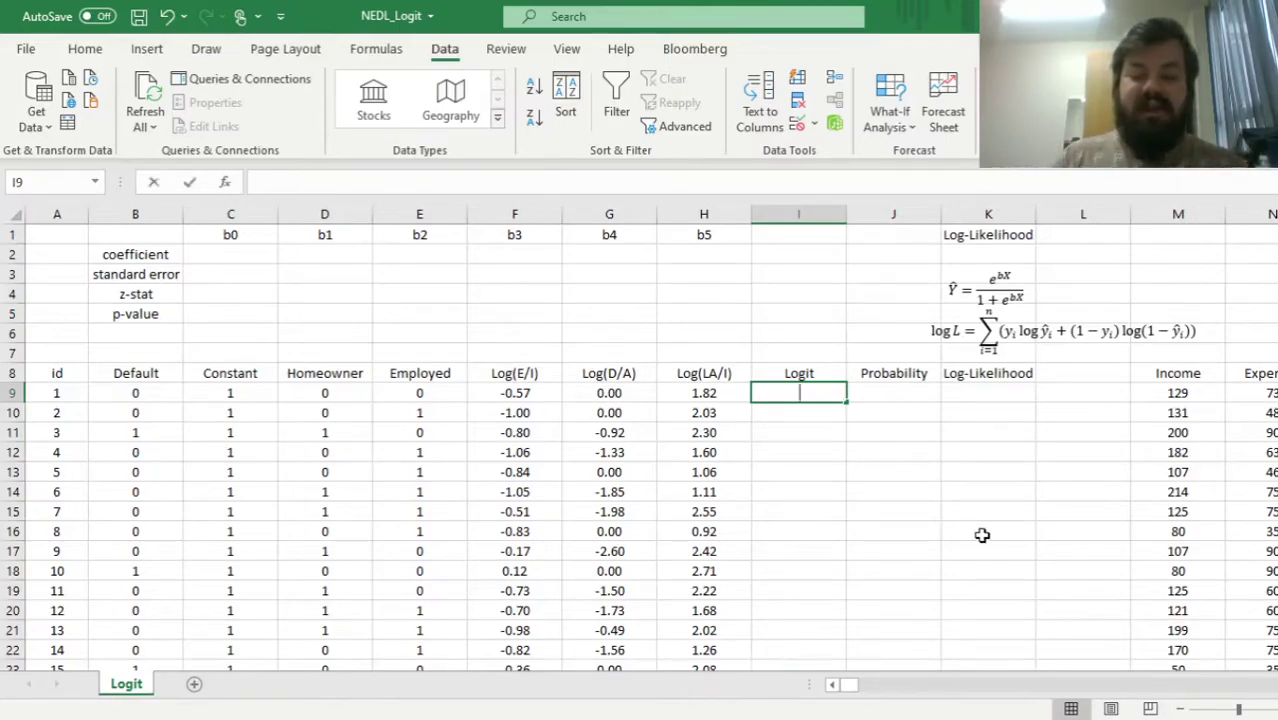
pyautogui.write('P(')
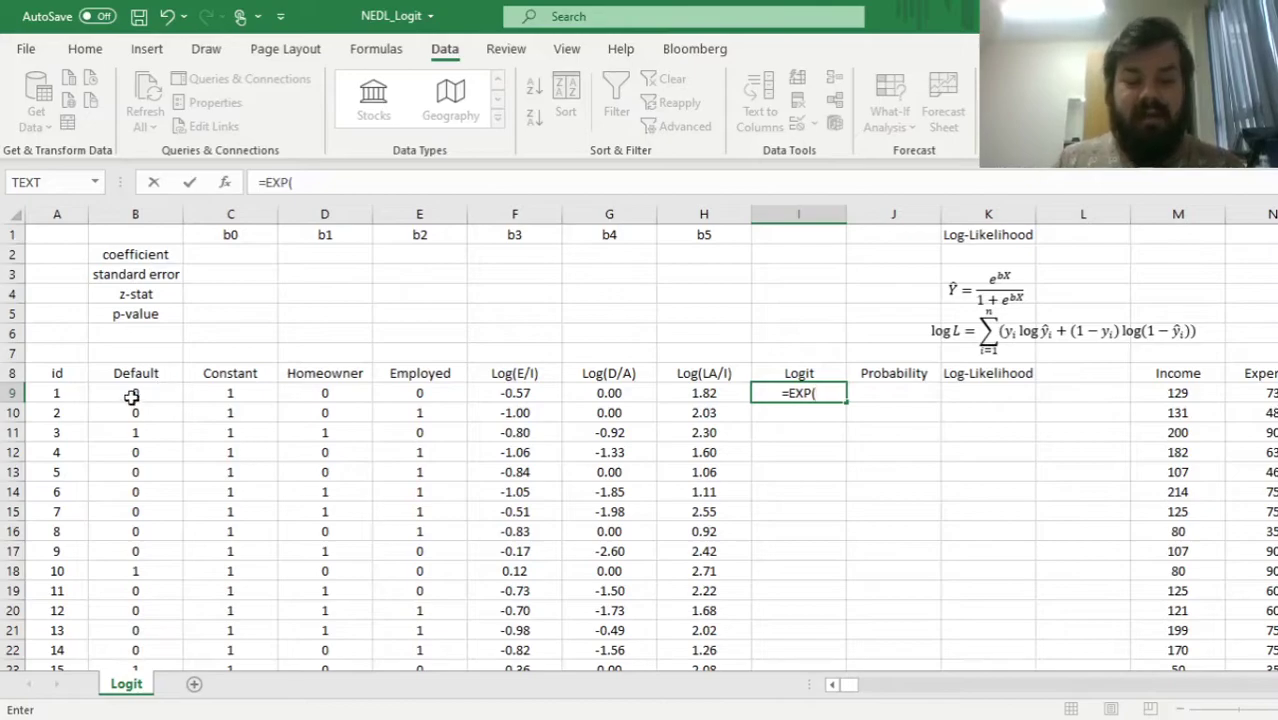
pyautogui.write('SUMRPDOC')
pyautogui.press('BackSpace')
pyautogui.press('BackSpace')
pyautogui.press('BackSpace')
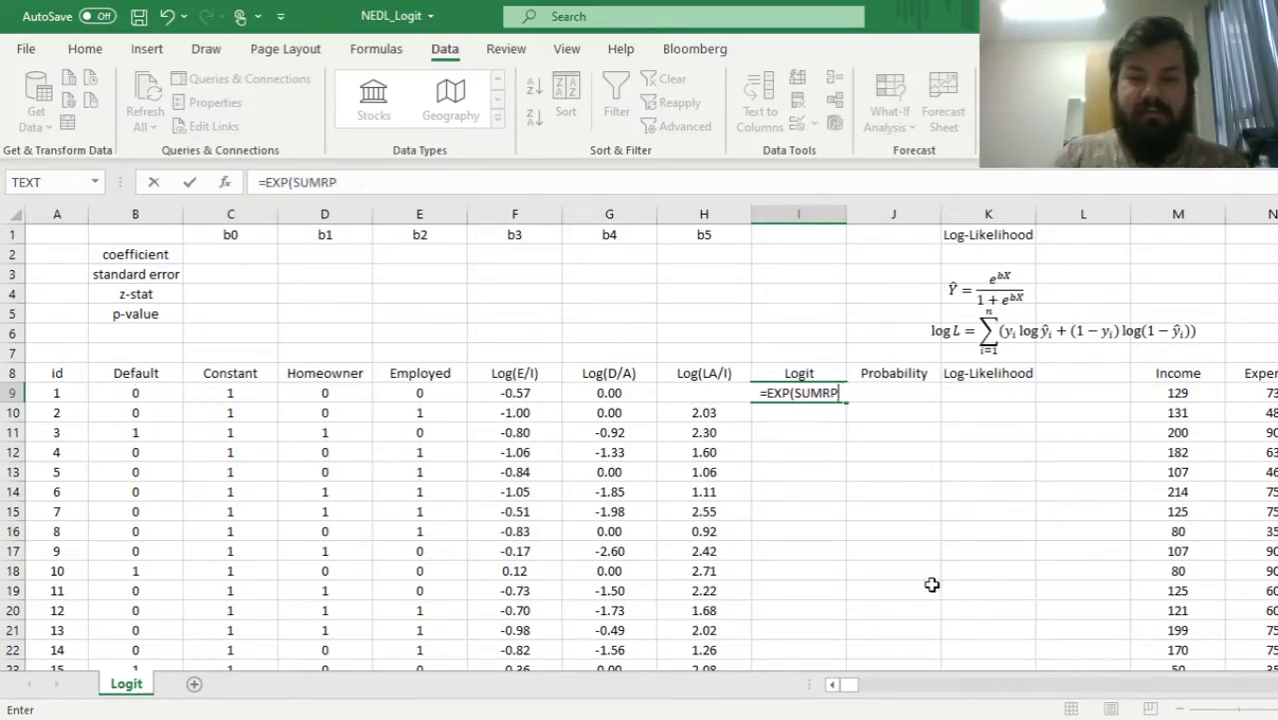
pyautogui.press('BackSpace')
pyautogui.press('BackSpace')
pyautogui.write('PRODUCT(')
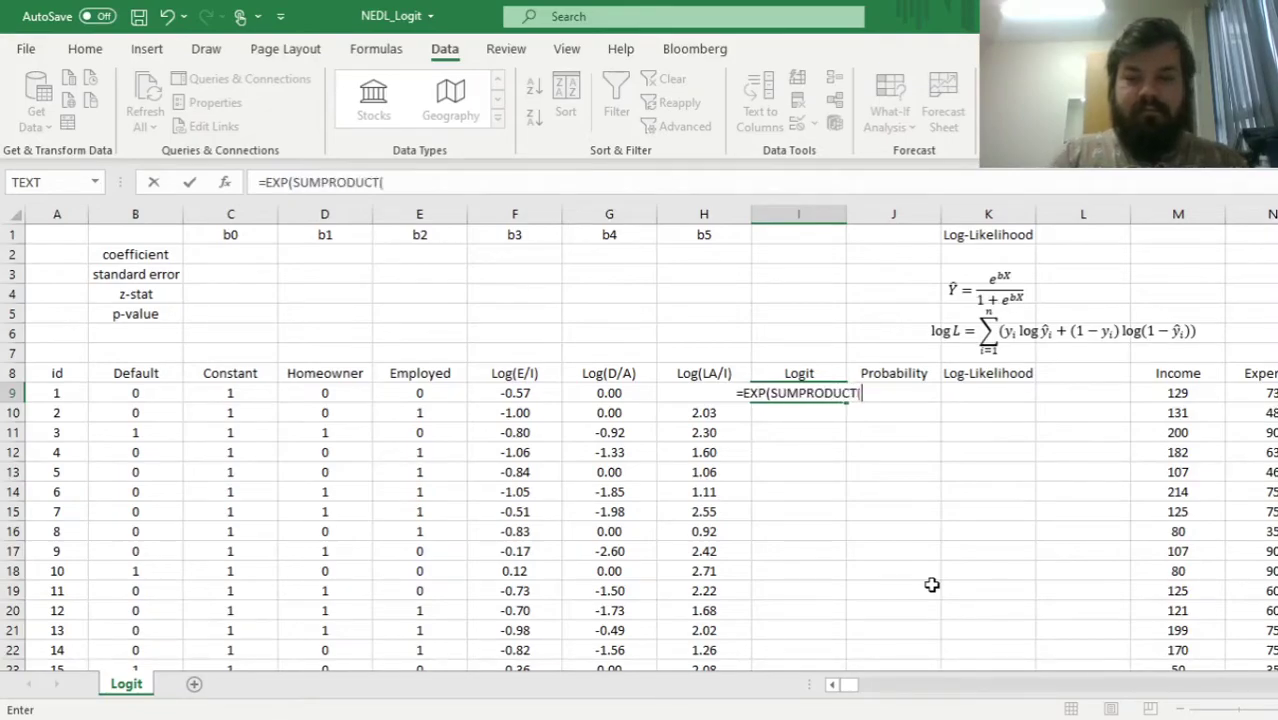
pyautogui.moveTo(194, 250); pyautogui.dragTo(697, 248)
pyautogui.click(389, 184)
pyautogui.write('$2:H2')
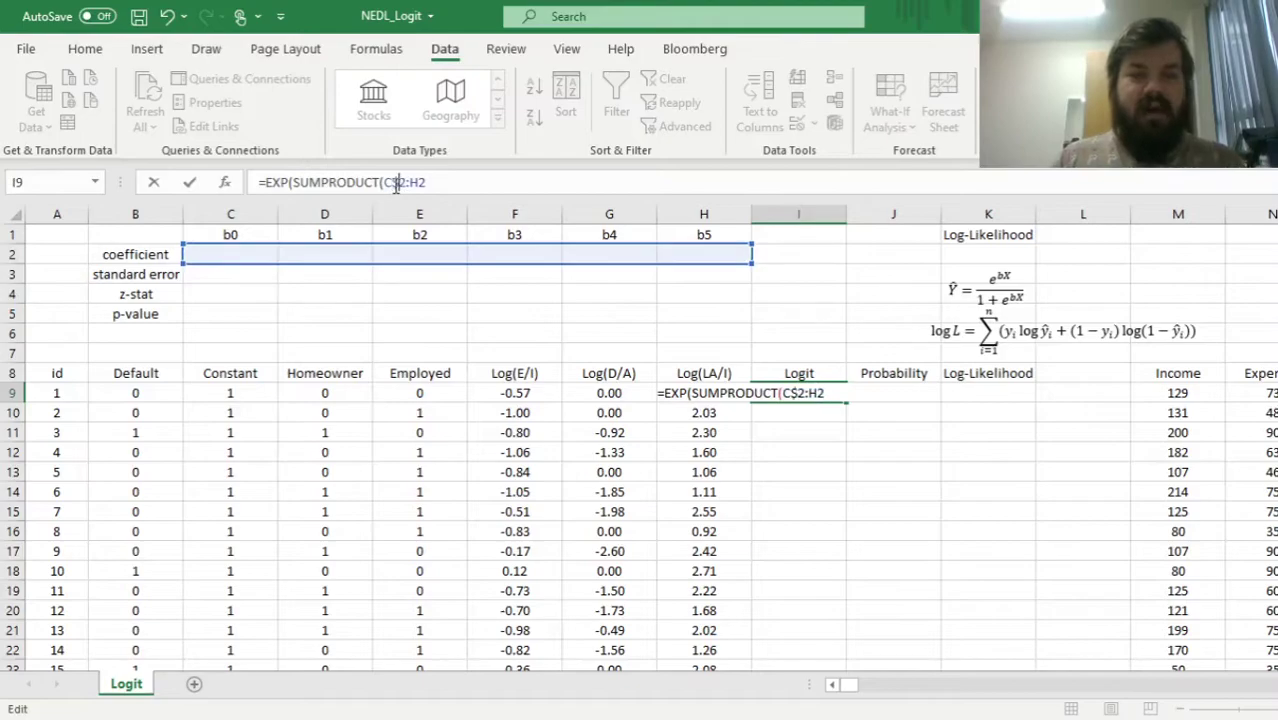
pyautogui.press('Right')
pyautogui.write('$')
pyautogui.press('Right')
pyautogui.write(',')
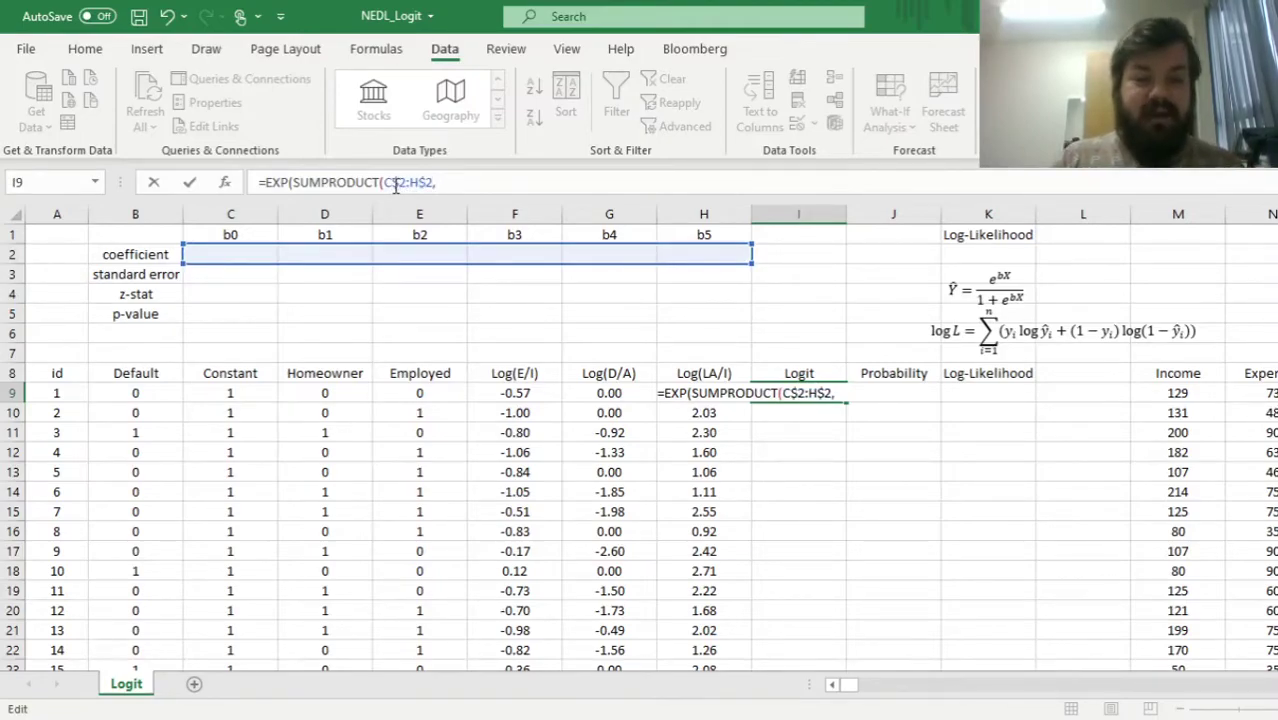
pyautogui.moveTo(230, 395); pyautogui.dragTo(662, 392)
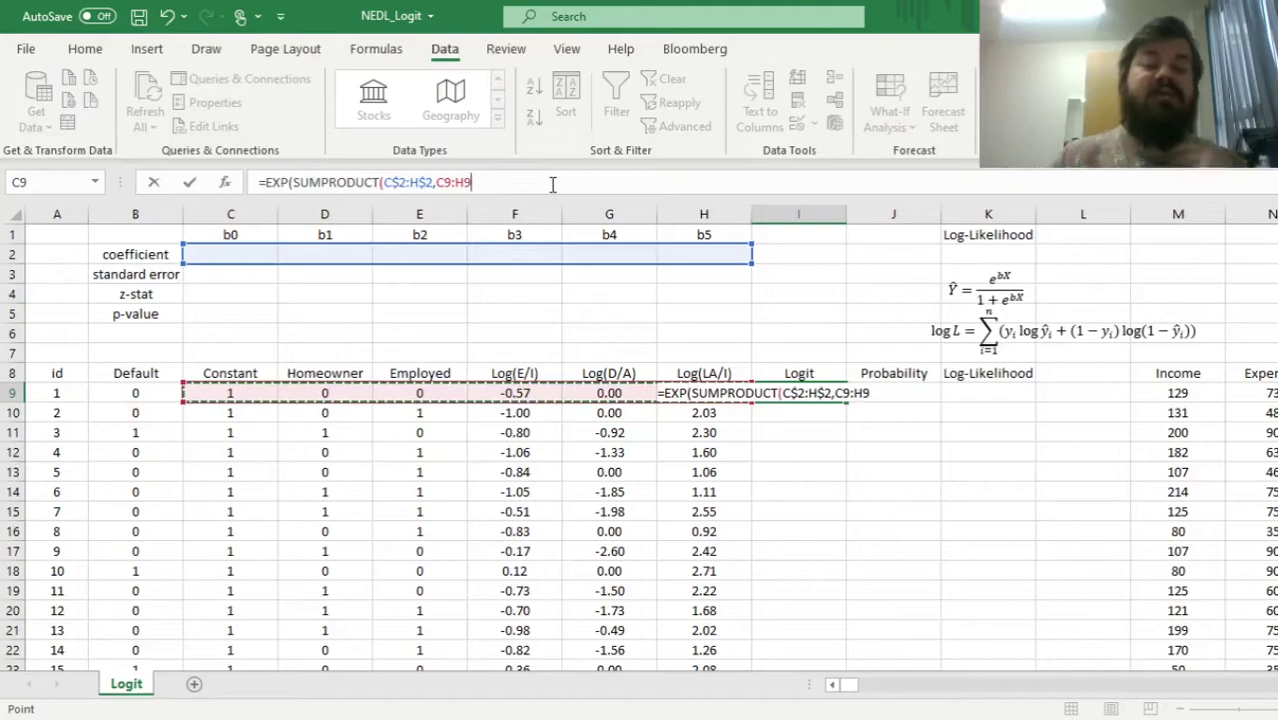
pyautogui.press('Return')
pyautogui.press('Up')
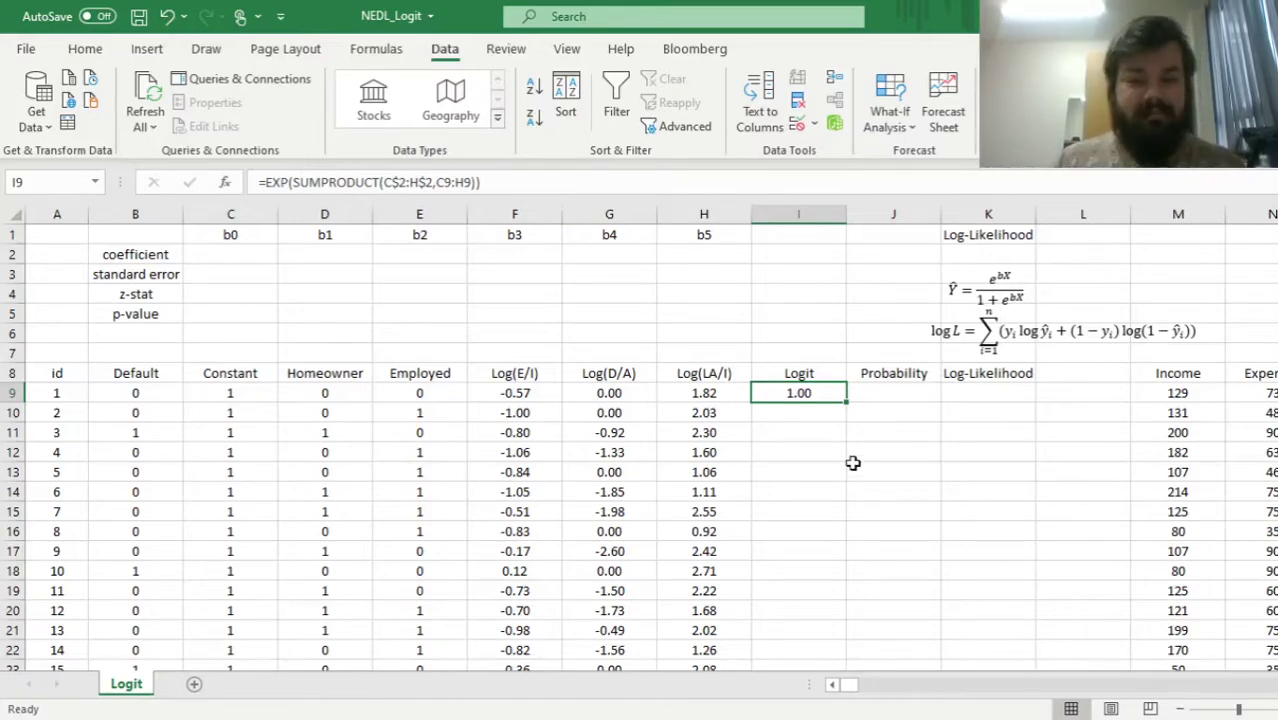
# Calculate the first borrower's Probability in J9 from the Logit with =I9/(1+I9)
pyautogui.moveTo(234, 254); pyautogui.dragTo(742, 257)
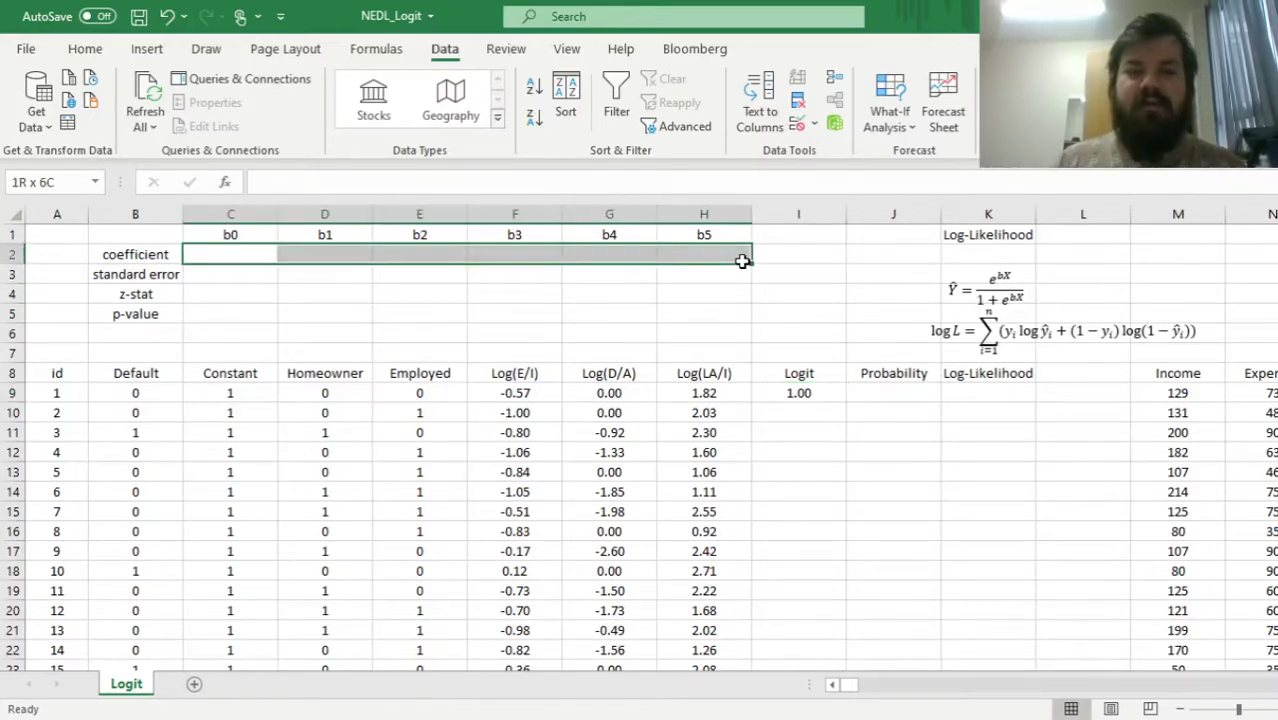
pyautogui.click(800, 396)
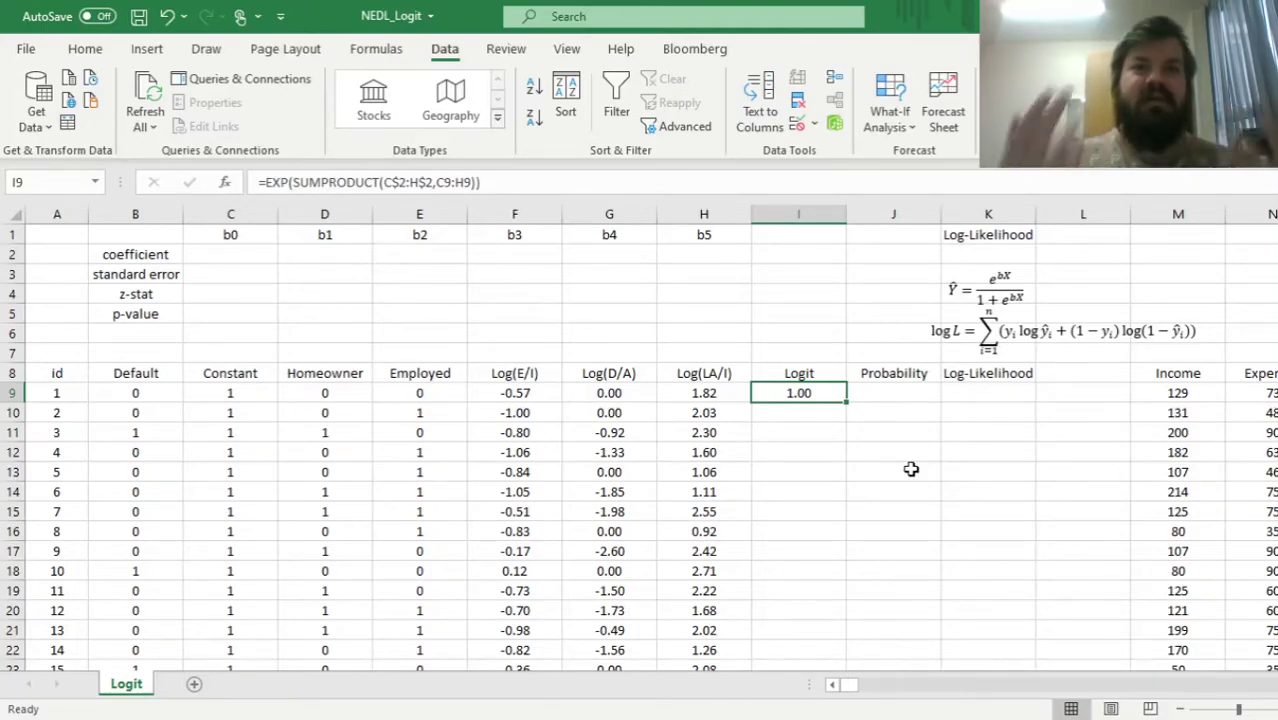
pyautogui.press('Right')
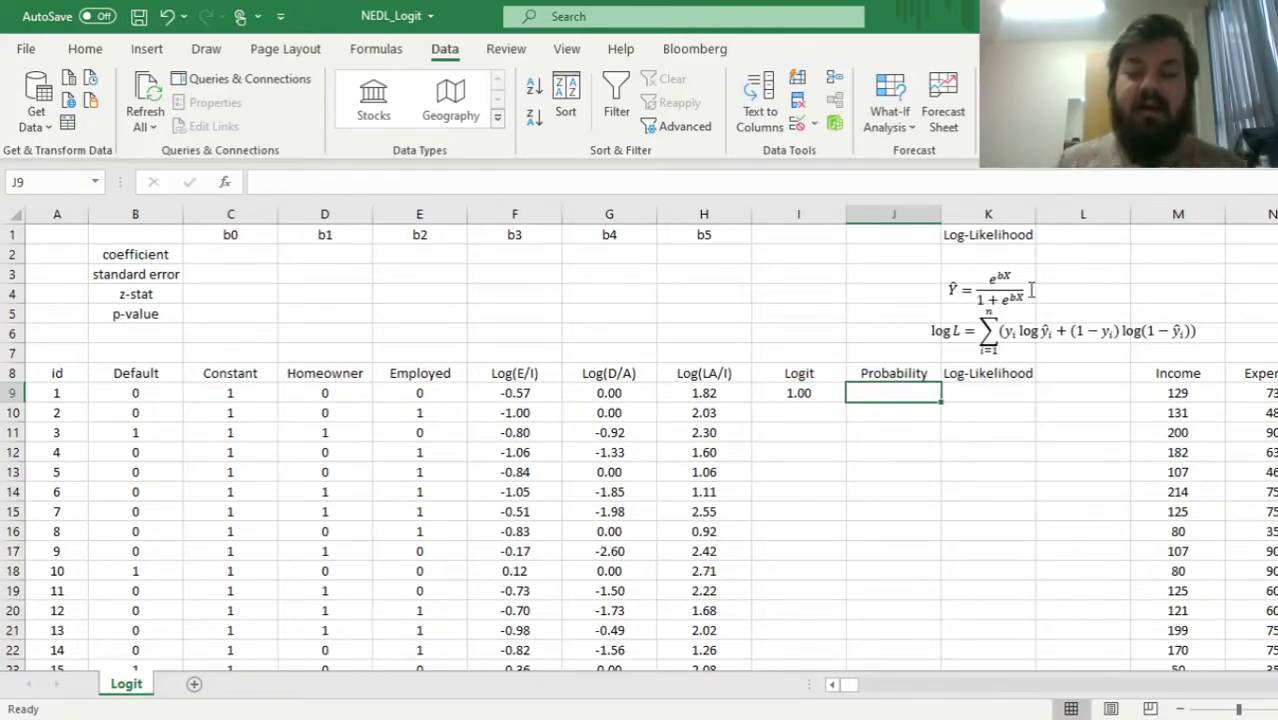
pyautogui.write('=')
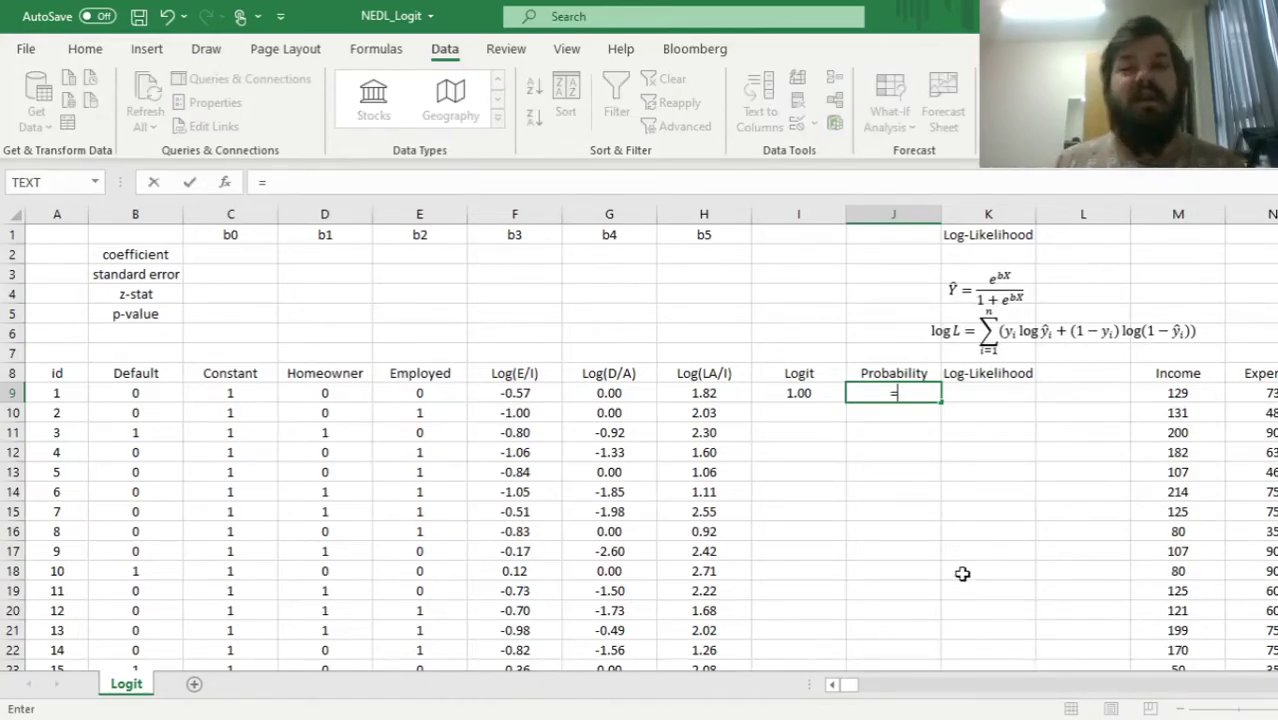
pyautogui.click(784, 393)
pyautogui.write('/')
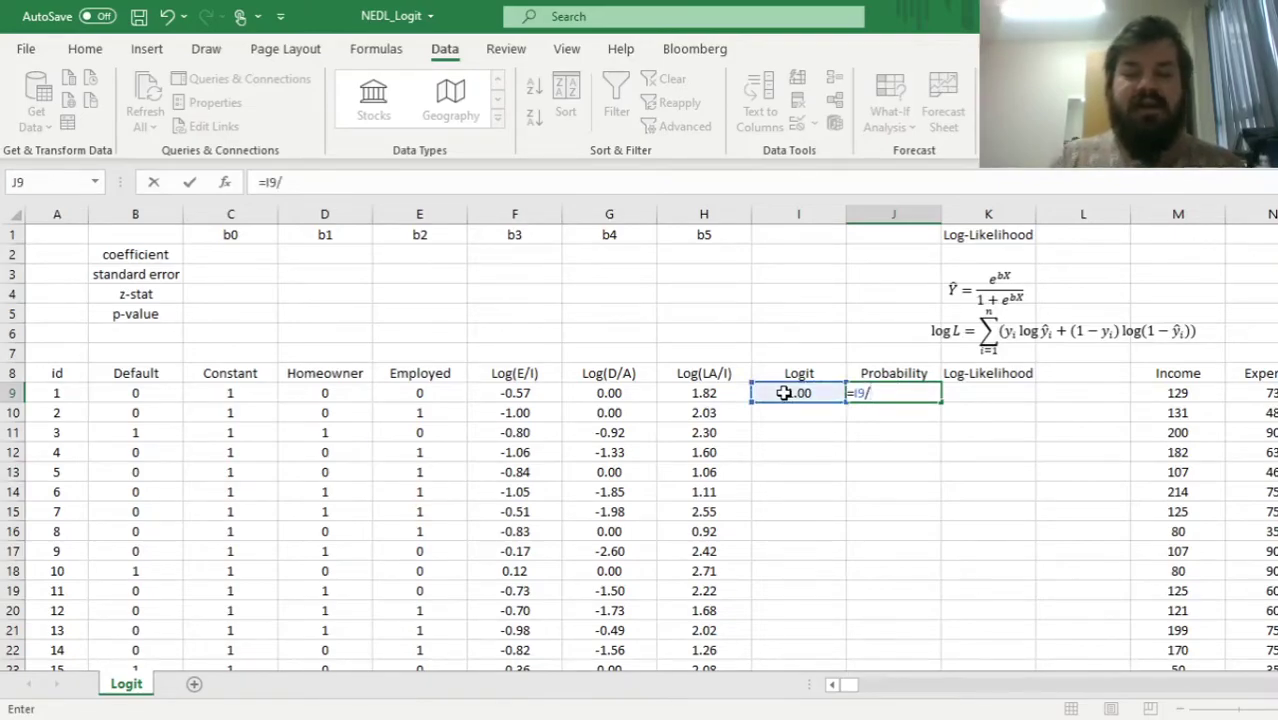
pyautogui.write('(1+')
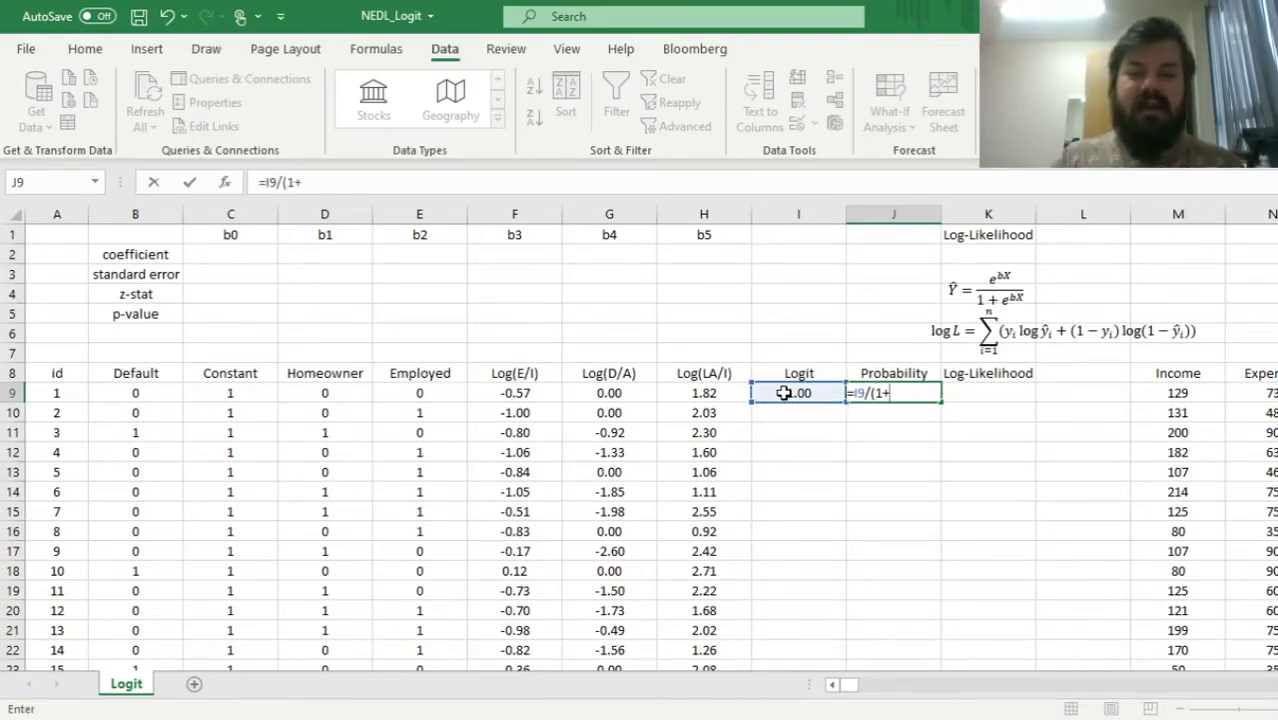
pyautogui.click(784, 393)
pyautogui.write(')')
pyautogui.hotkey('ctrl', 'Return')
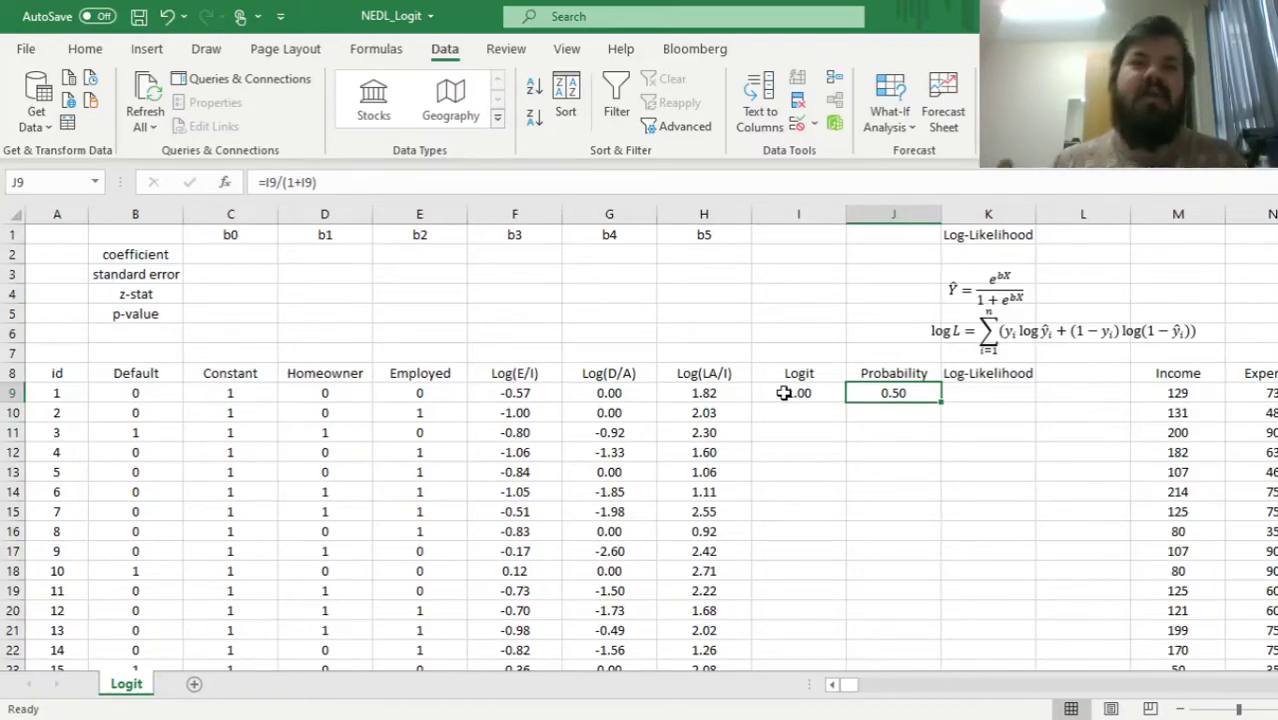
# Fill the Logit and Probability formulas in I9:J9 down through all borrower rows
pyautogui.moveTo(785, 393); pyautogui.dragTo(930, 400)
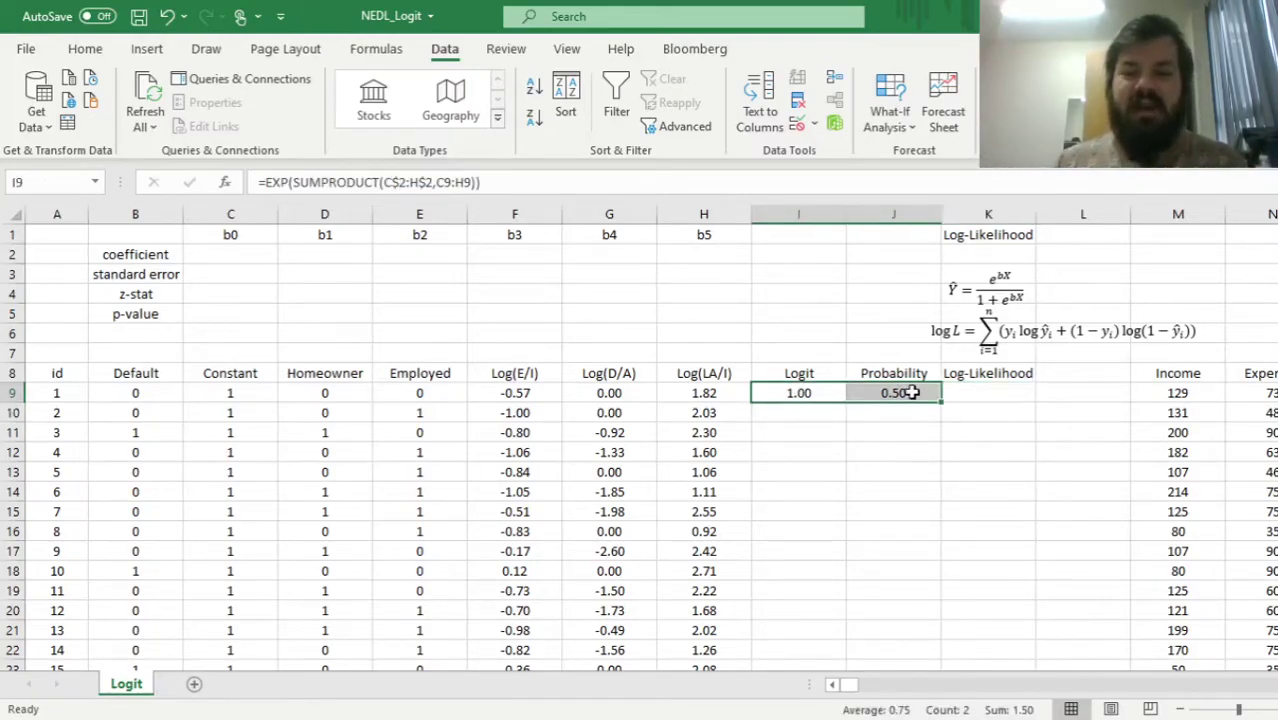
pyautogui.doubleClick(941, 403)
pyautogui.click(863, 407)
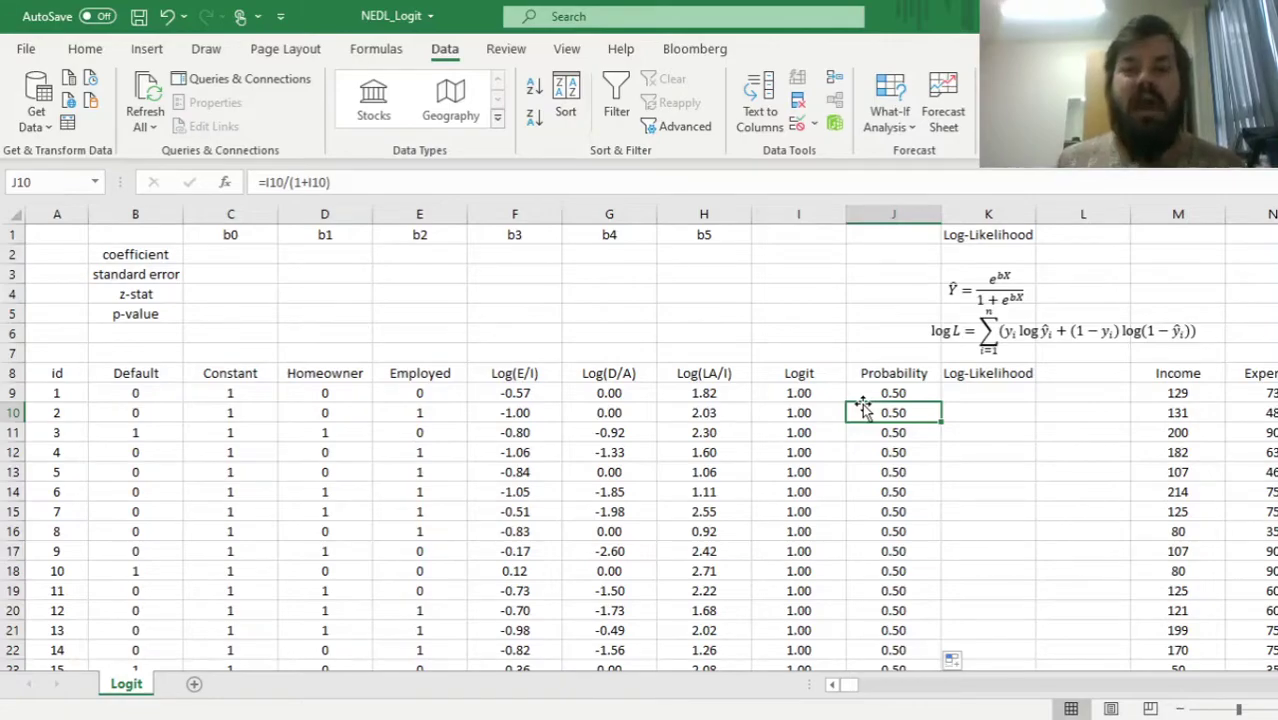
pyautogui.press('Right')
pyautogui.press('Up')
pyautogui.click(888, 393)
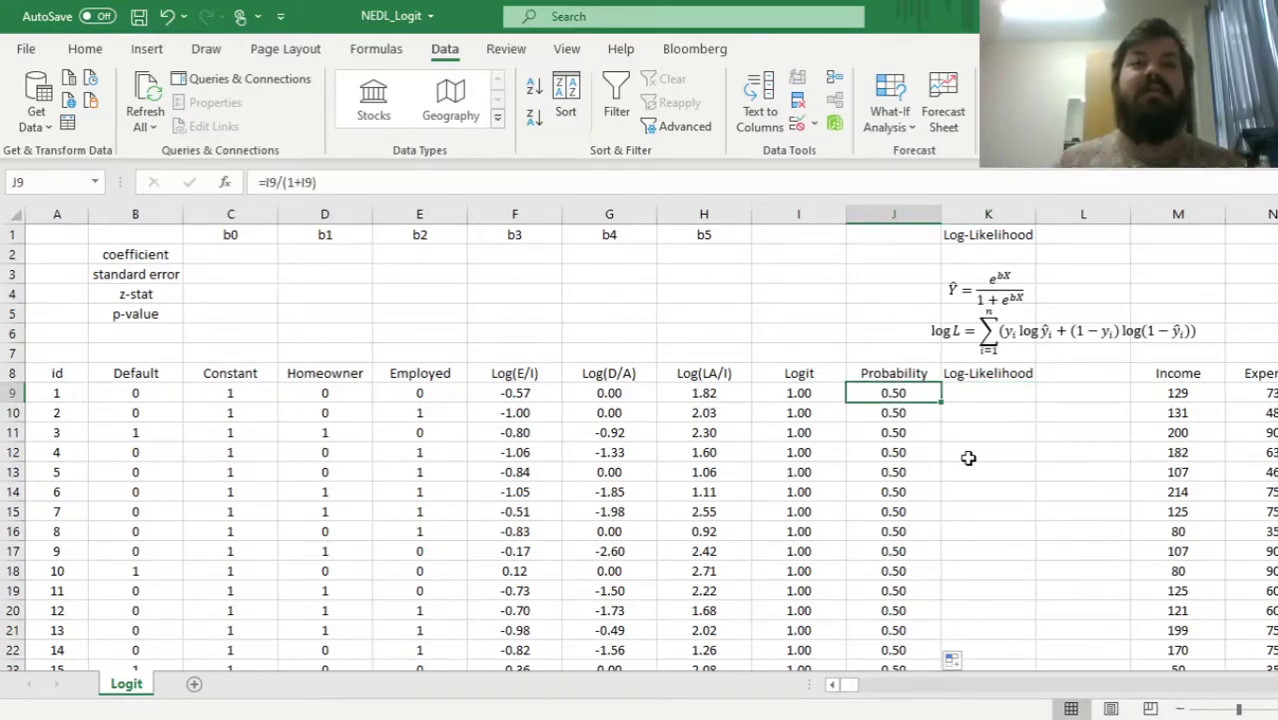
# Examine the log-likelihood equation's actual and predicted outcome terms alongside the coefficient cells and the first borrower's default value
pyautogui.moveTo(233, 257); pyautogui.dragTo(672, 252)
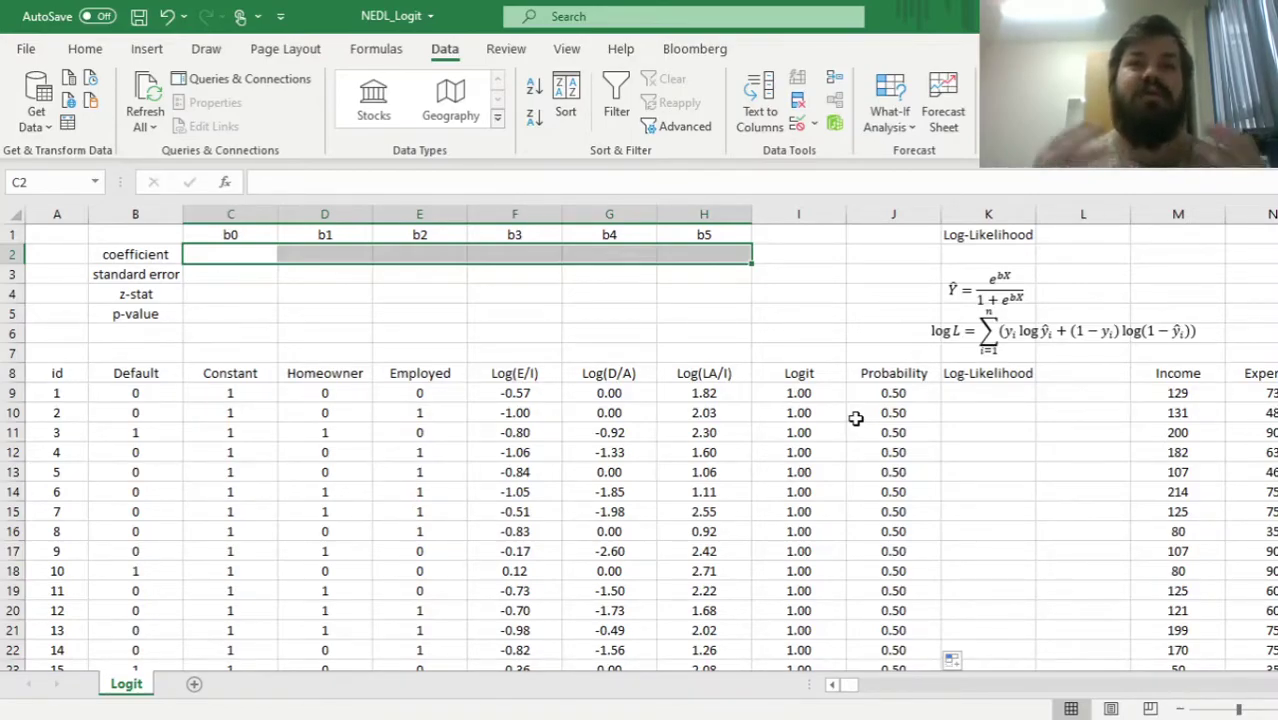
pyautogui.click(986, 393)
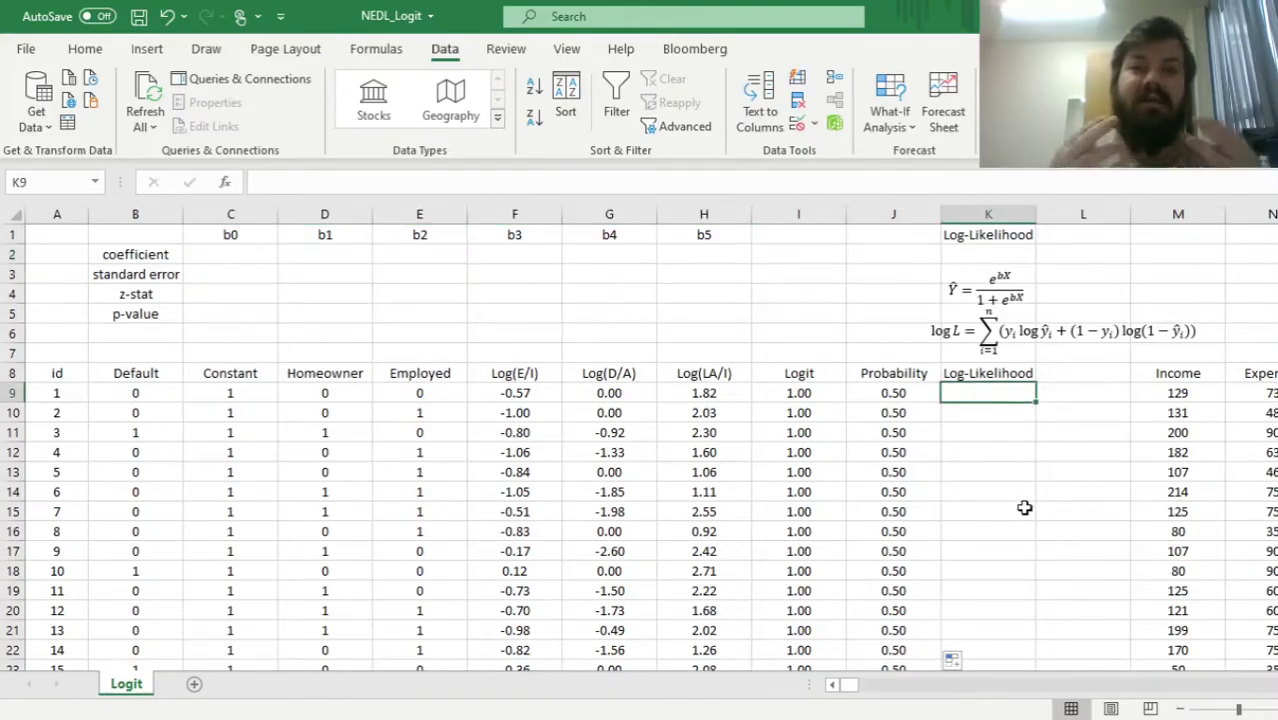
pyautogui.click(138, 396)
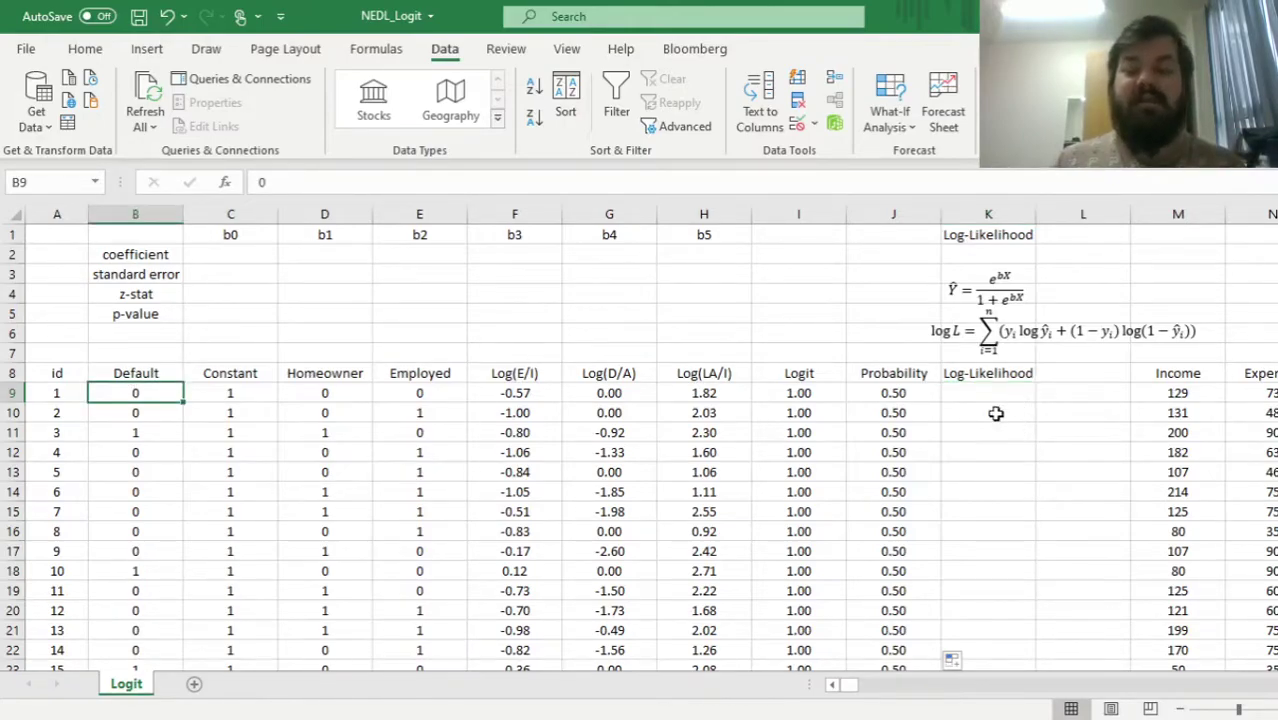
pyautogui.click(1005, 333)
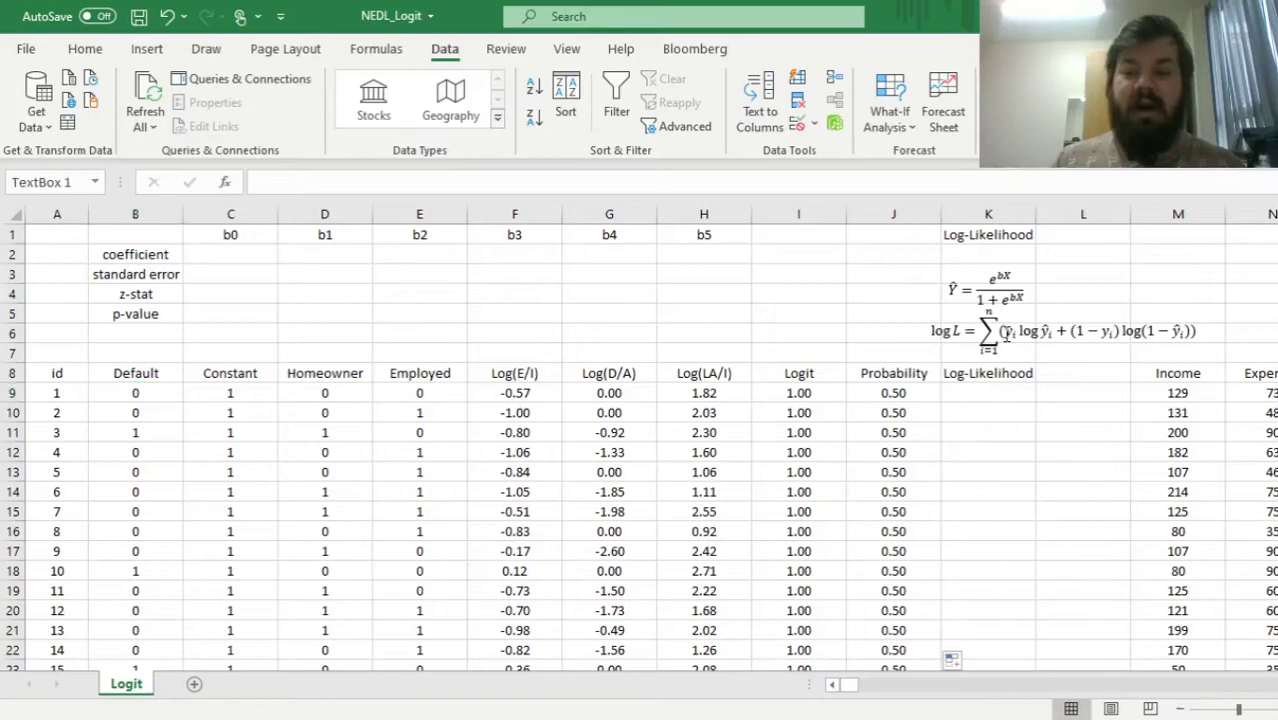
pyautogui.click(1010, 334)
pyautogui.click(1043, 333)
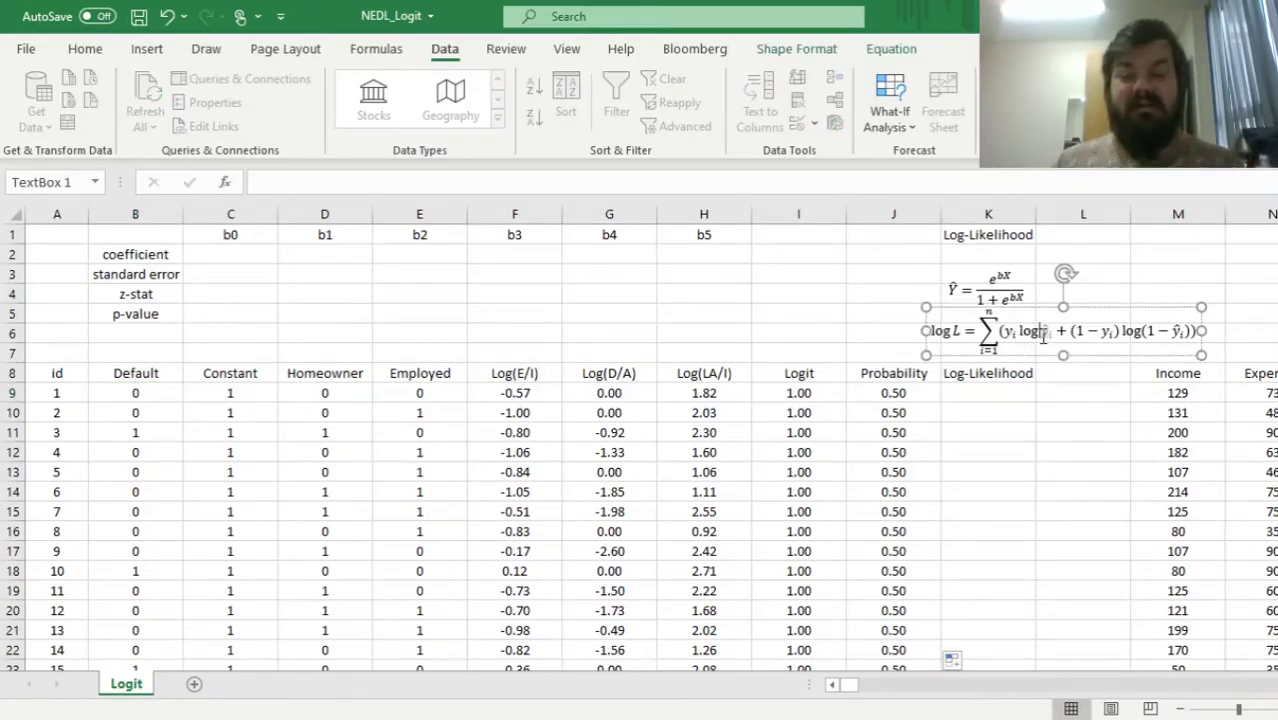
pyautogui.moveTo(1043, 337); pyautogui.dragTo(1060, 337)
pyautogui.click(1047, 338)
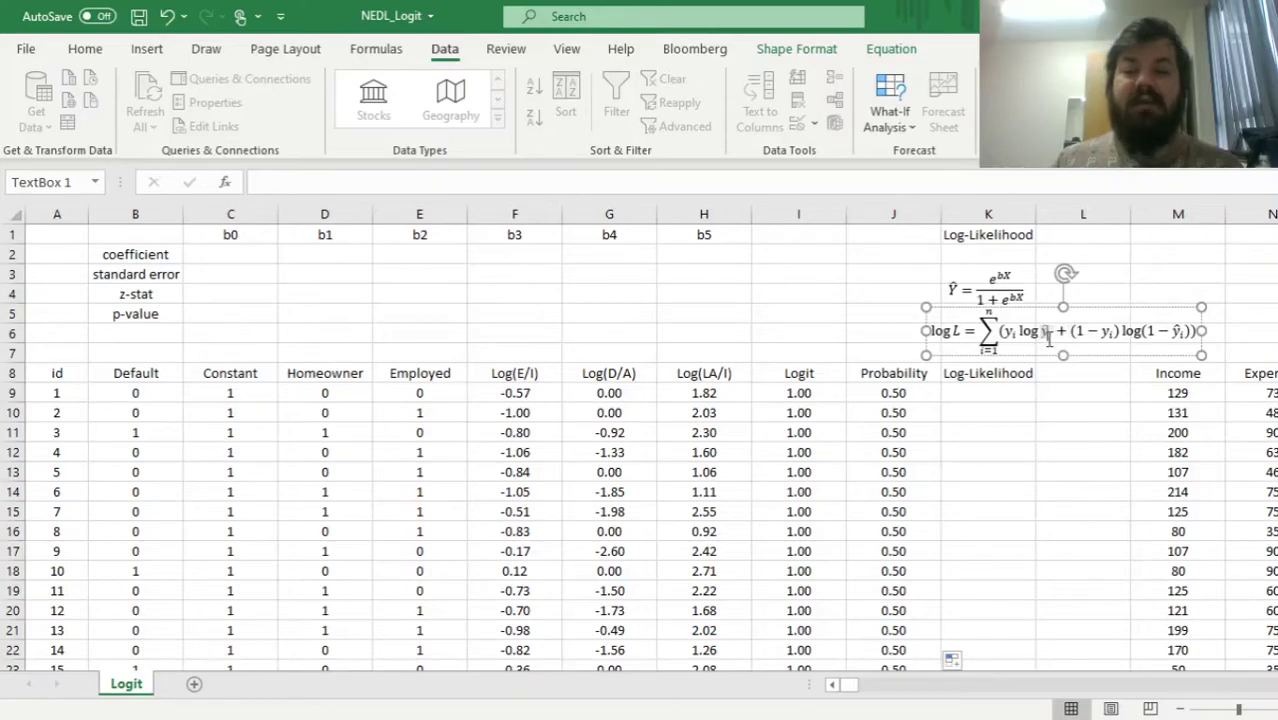
# Calculate the first borrower's Log-Likelihood in K9 with =B9*LN(J9) + (1-B9)*LN(1-J9) and fill it down through all borrower rows
pyautogui.click(988, 393)
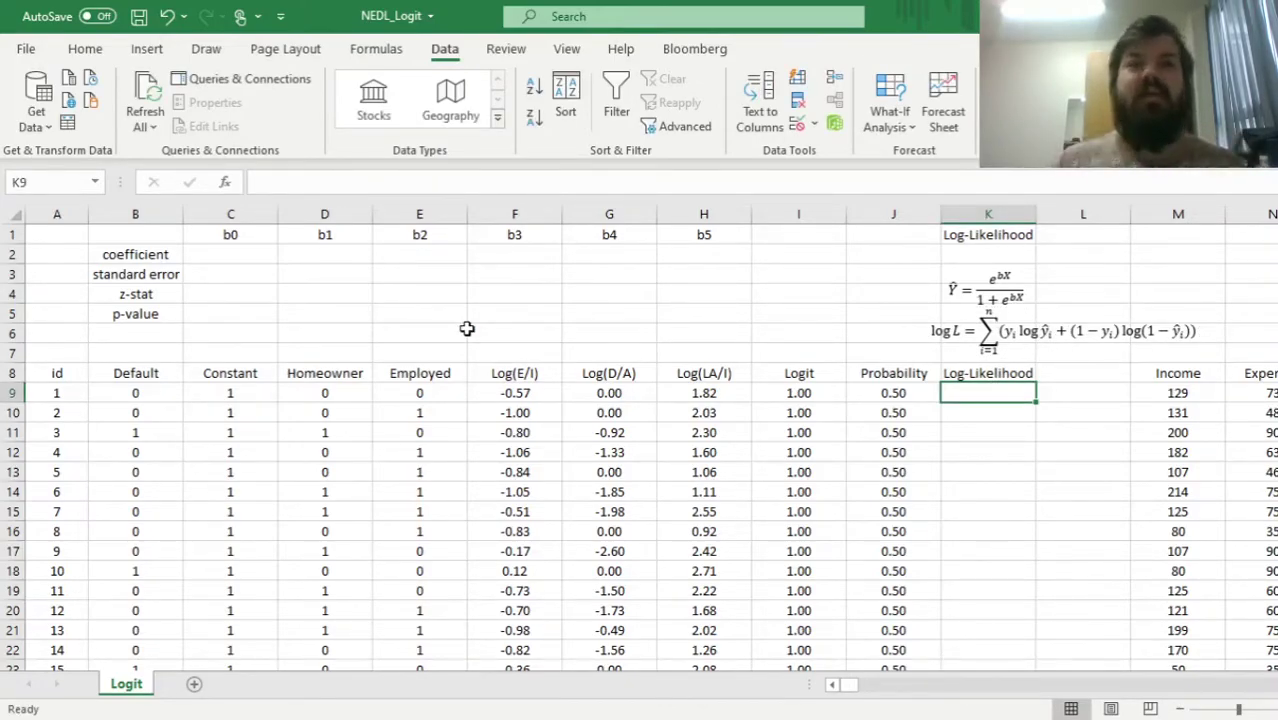
pyautogui.write('=')
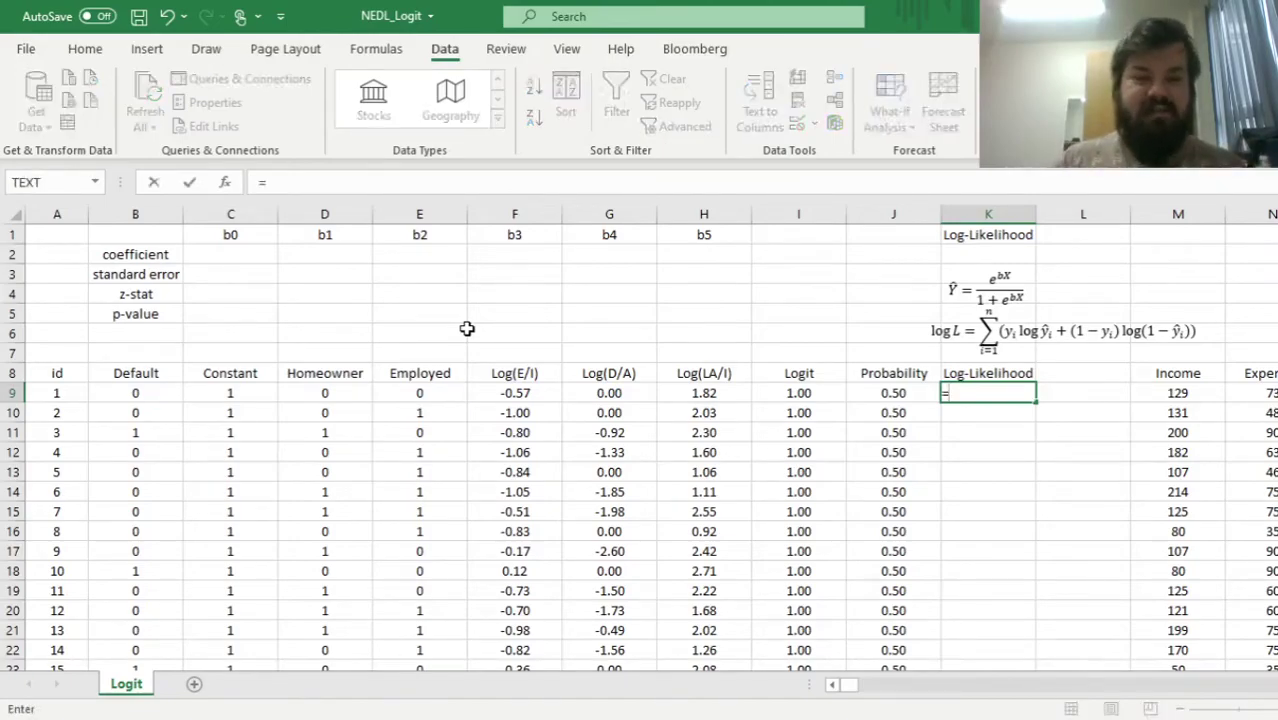
pyautogui.click(127, 393)
pyautogui.write('*')
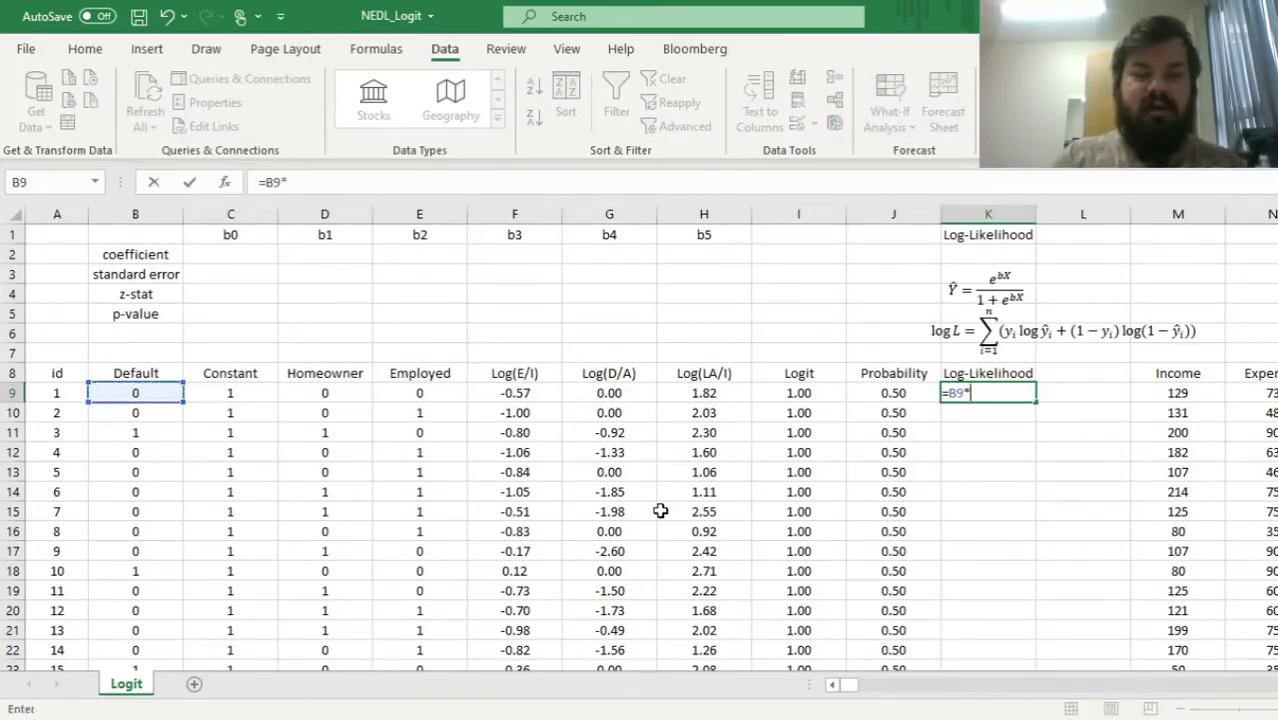
pyautogui.write('LN(')
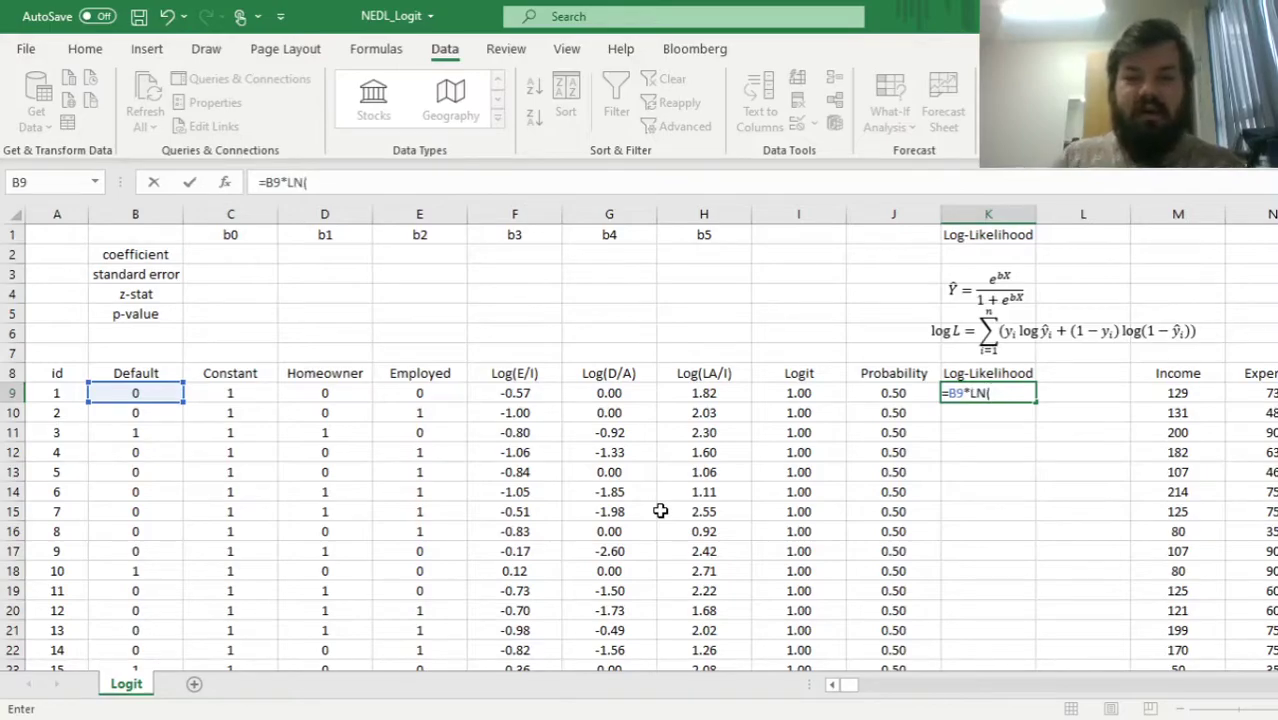
pyautogui.click(895, 393)
pyautogui.write(') + (1-')
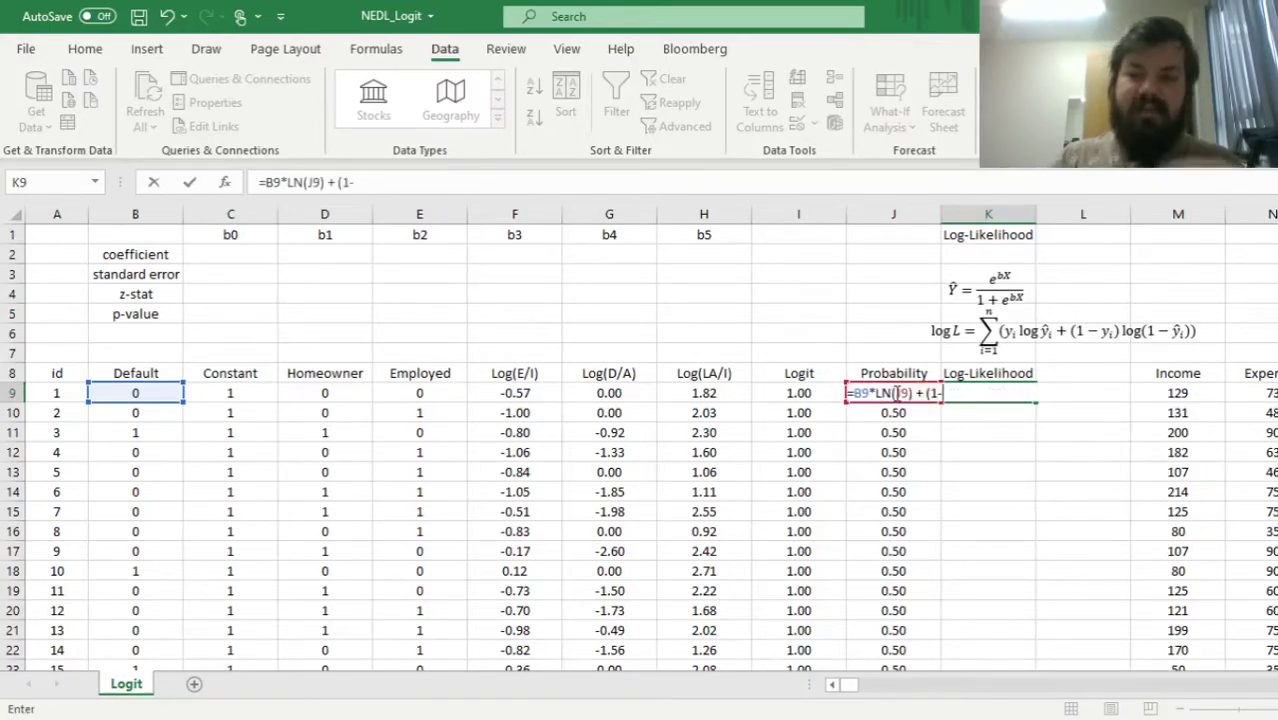
pyautogui.click(137, 394)
pyautogui.write(')')
pyautogui.write('*LN')
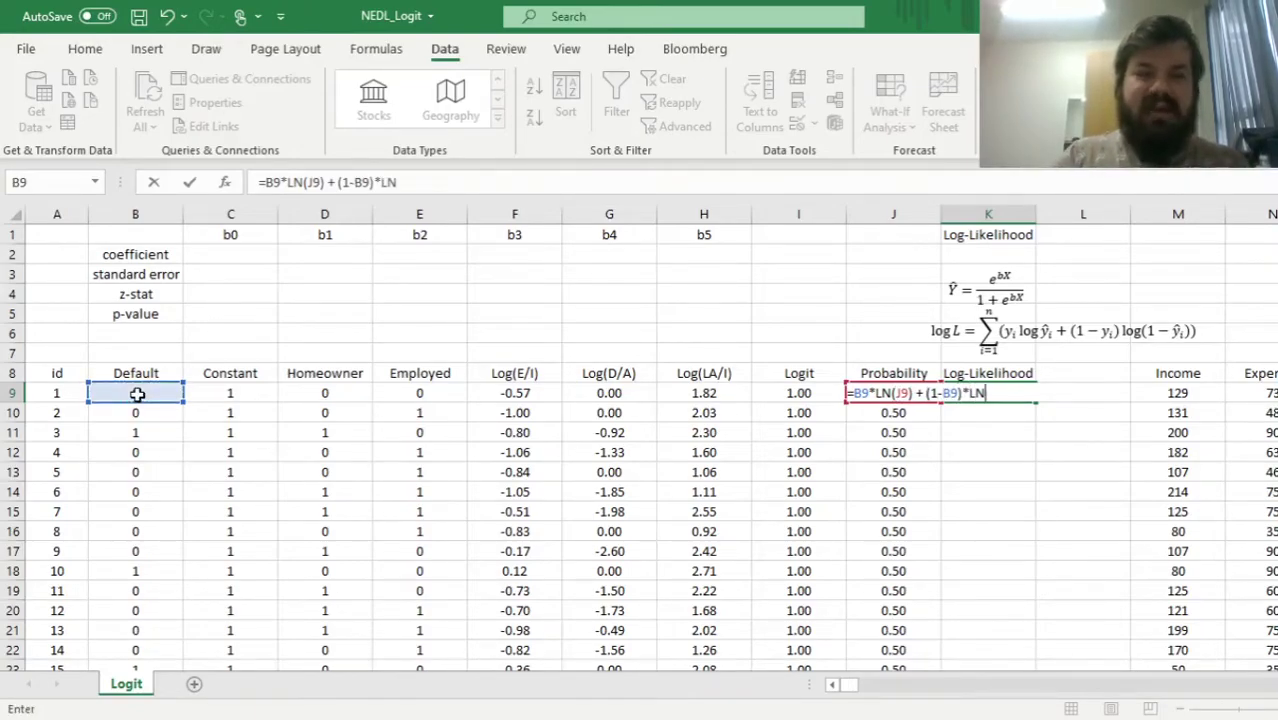
pyautogui.write('(1-')
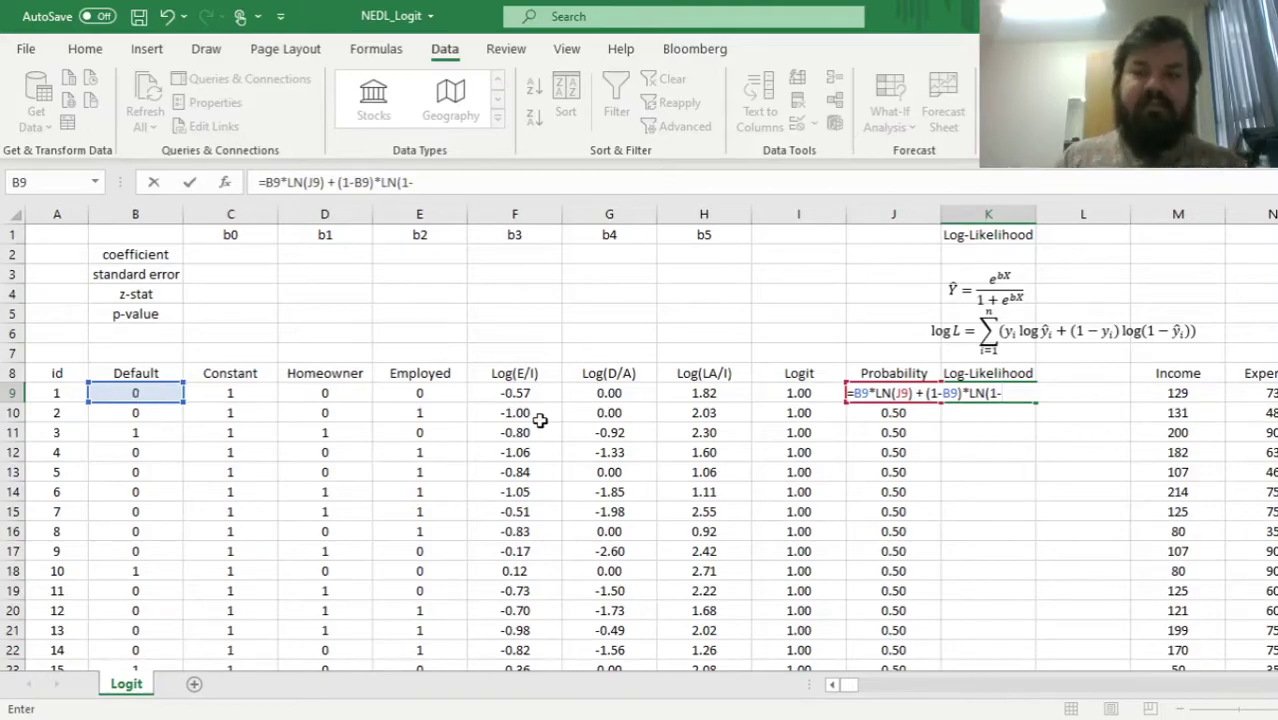
pyautogui.click(866, 450)
pyautogui.press('Up')
pyautogui.press('Up')
pyautogui.press('Up')
pyautogui.write(')')
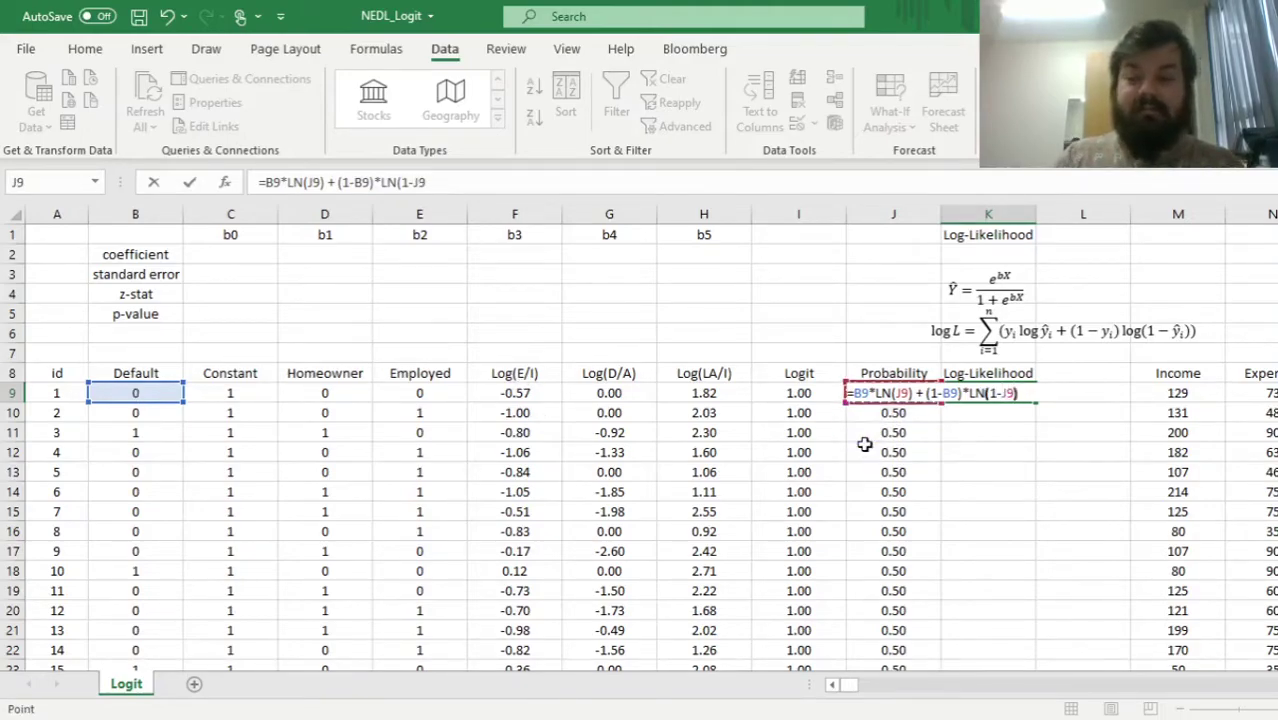
pyautogui.press('Return')
pyautogui.press('Up')
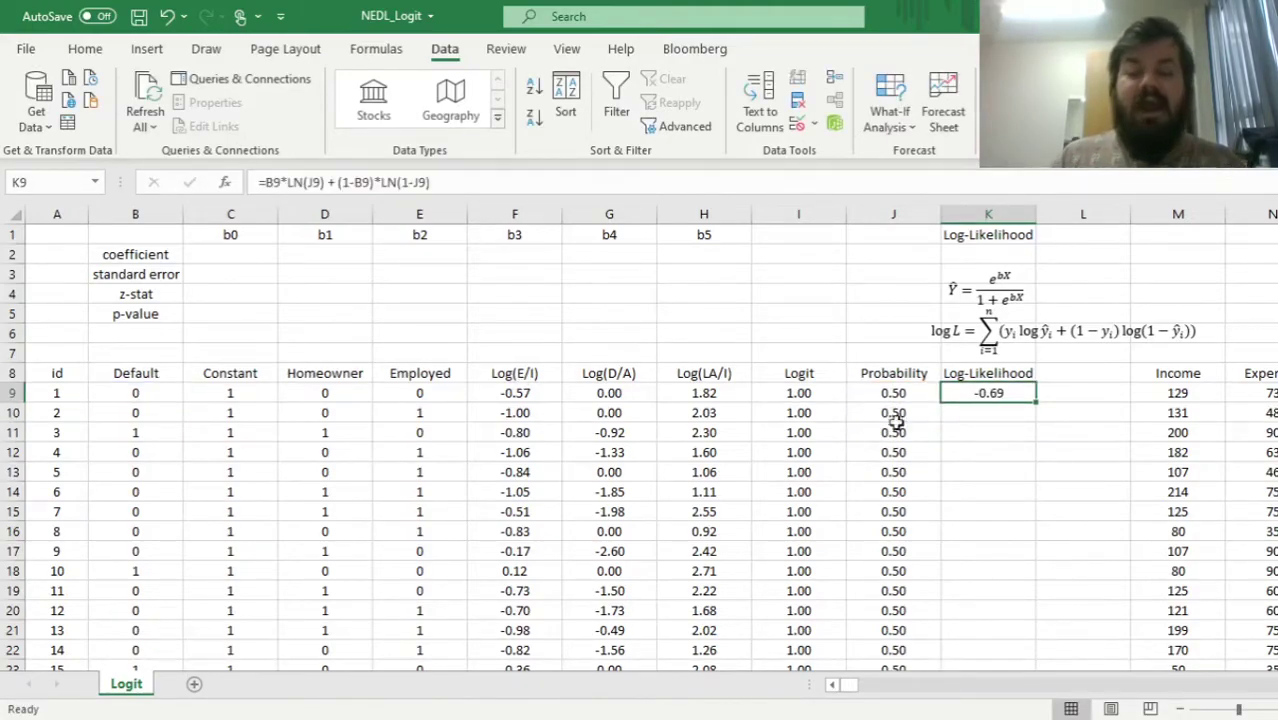
pyautogui.doubleClick(1036, 401)
# Total the borrowers' log-likelihoods in L1 with =SUM(K9:K508) and centre the cell's content
pyautogui.click(1070, 237)
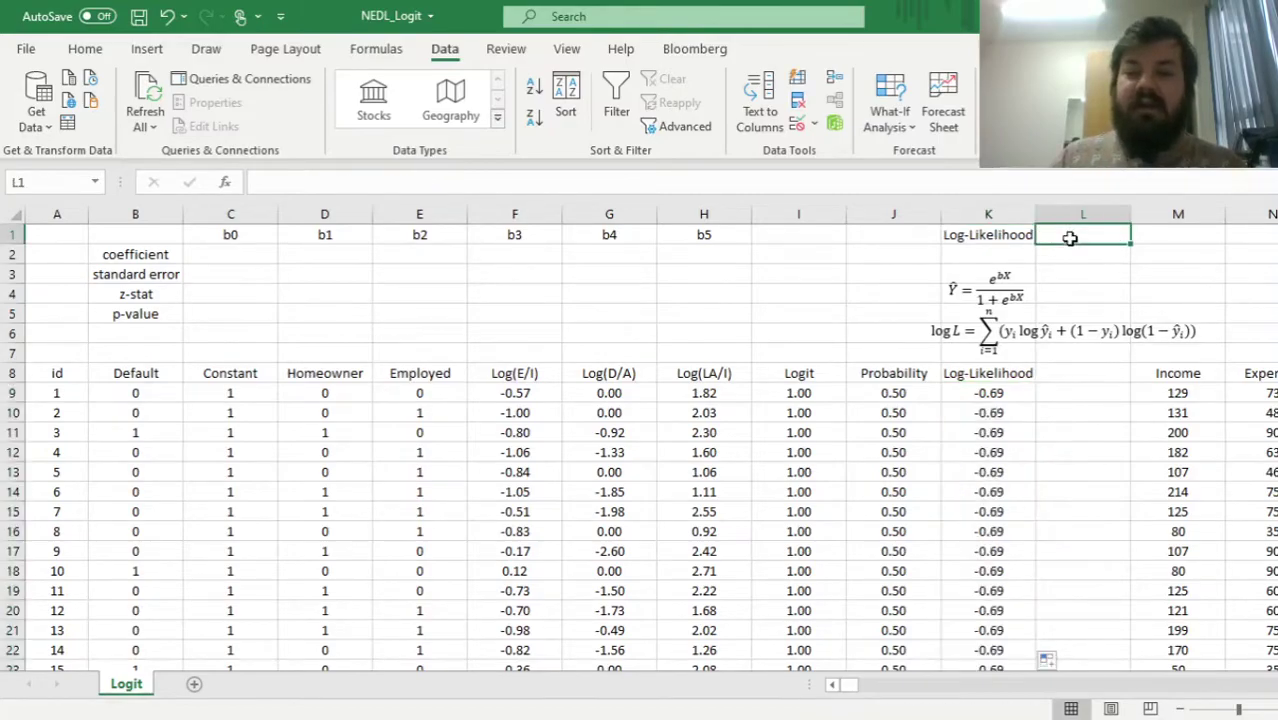
pyautogui.write('=SUM(')
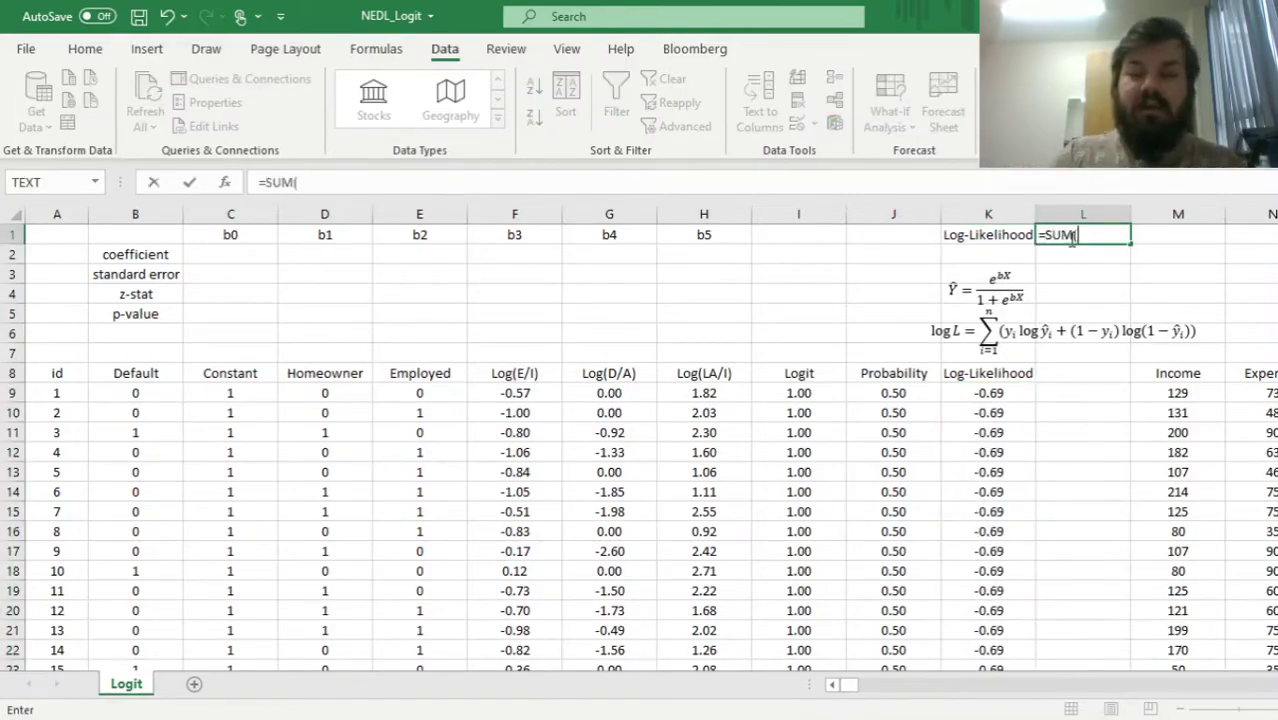
pyautogui.click(950, 395)
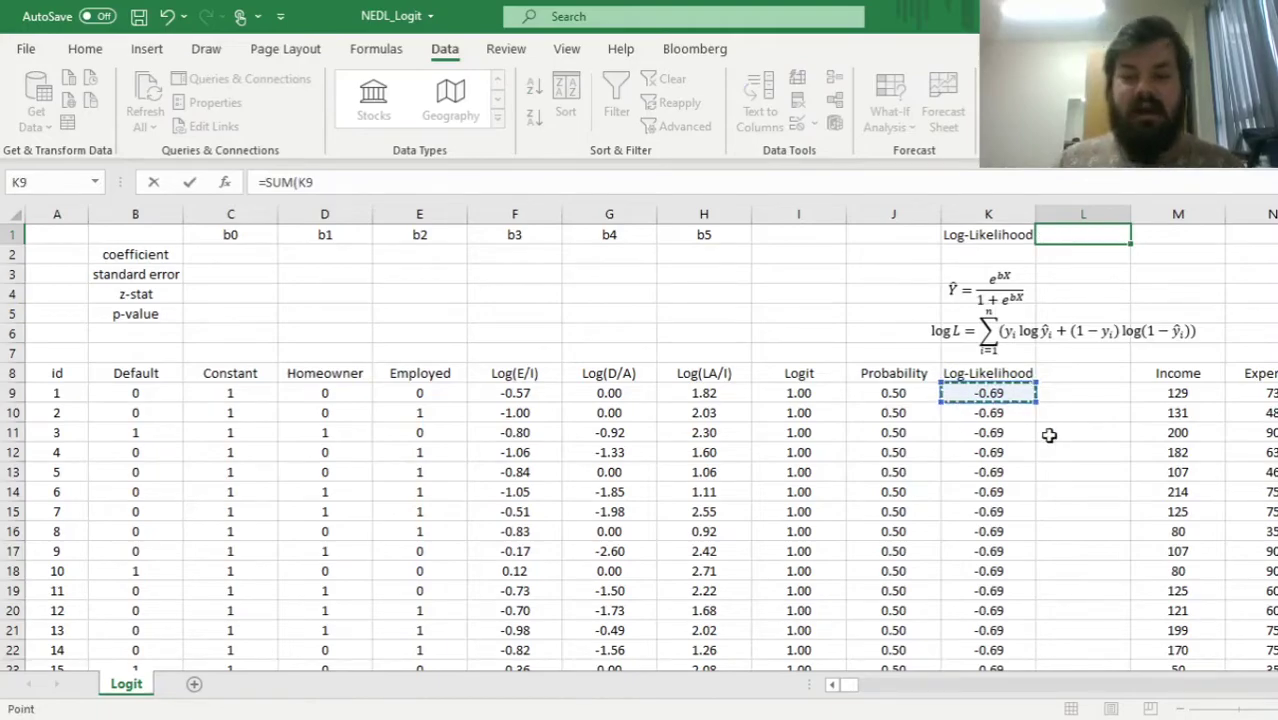
pyautogui.hotkey('ctrl', 'shift', 'Down')
pyautogui.press('Return')
pyautogui.press('Up')
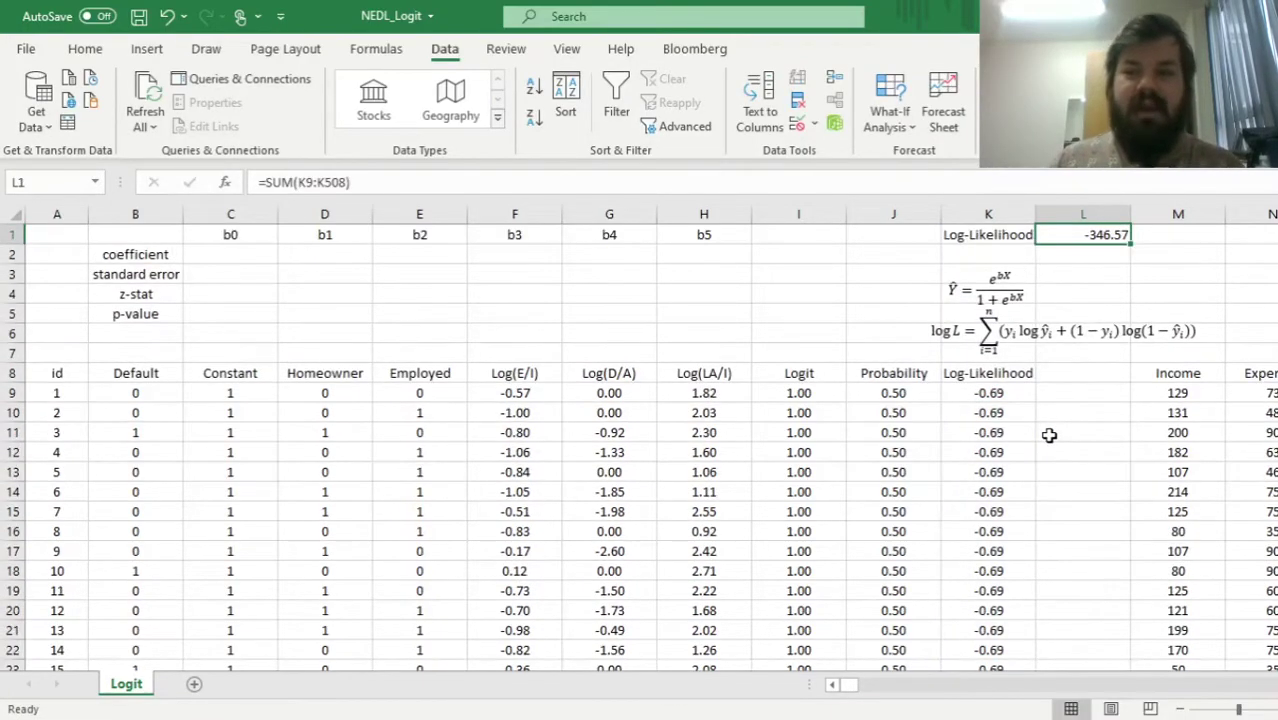
pyautogui.click(85, 48)
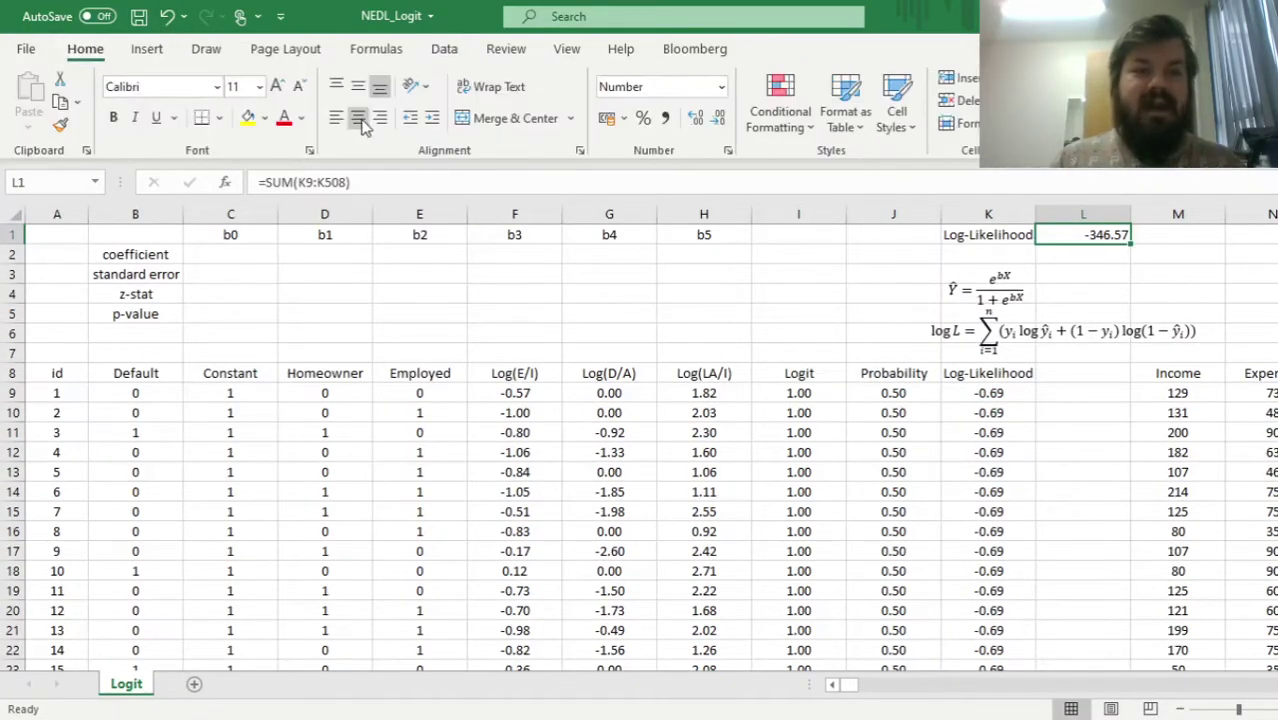
pyautogui.click(973, 452)
# Set up Solver to maximize the total log-likelihood in $L$1 by changing the coefficient cells $C$2:$H$2
pyautogui.moveTo(234, 254); pyautogui.dragTo(683, 254)
pyautogui.click(926, 476)
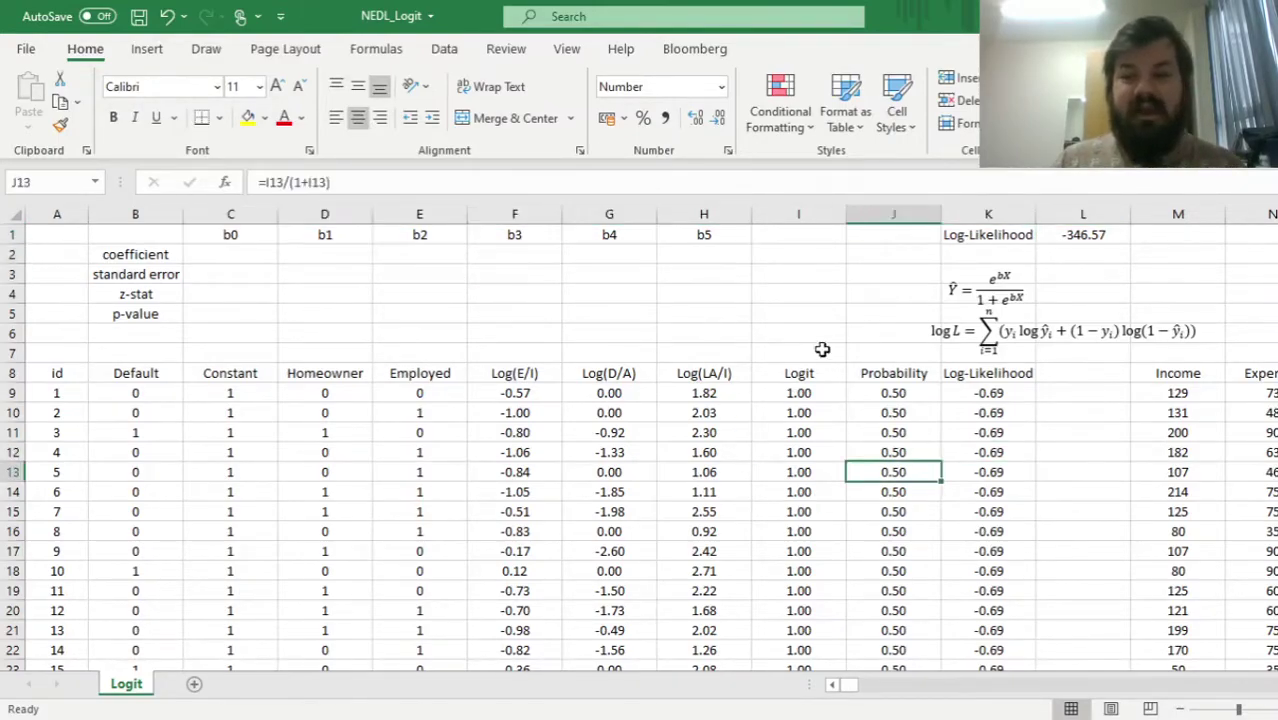
pyautogui.click(444, 48)
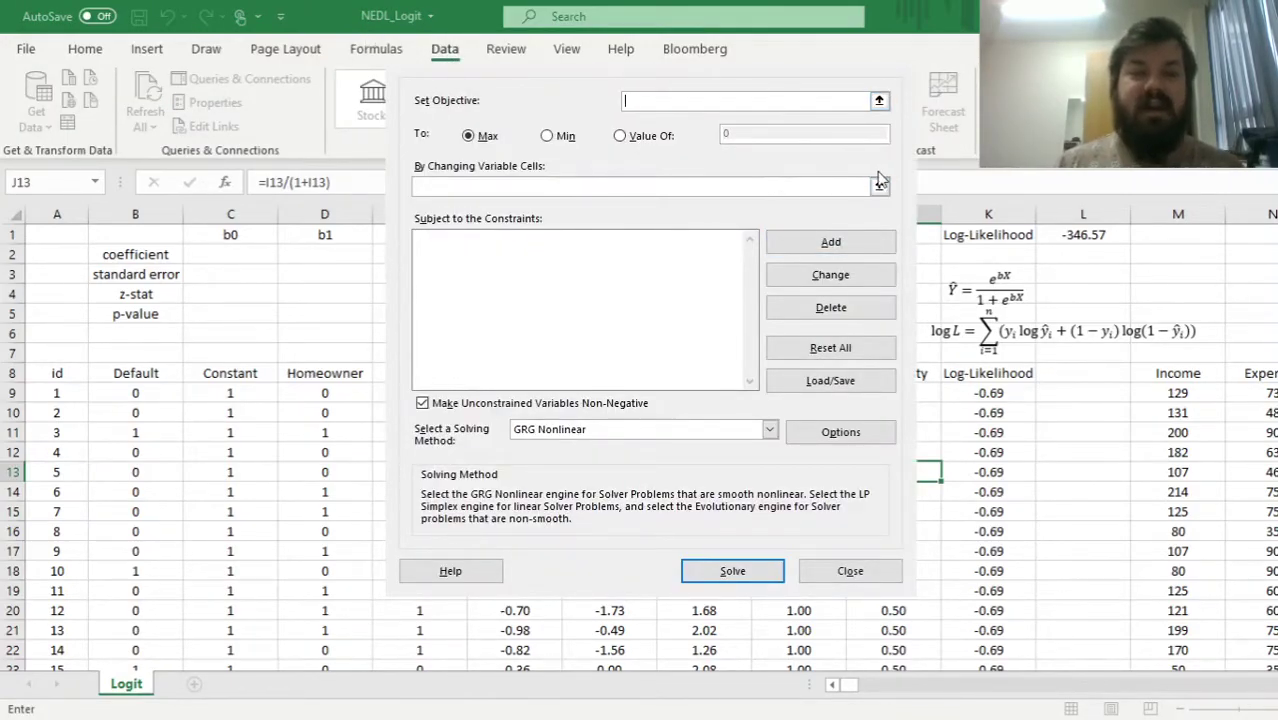
pyautogui.click(1085, 236)
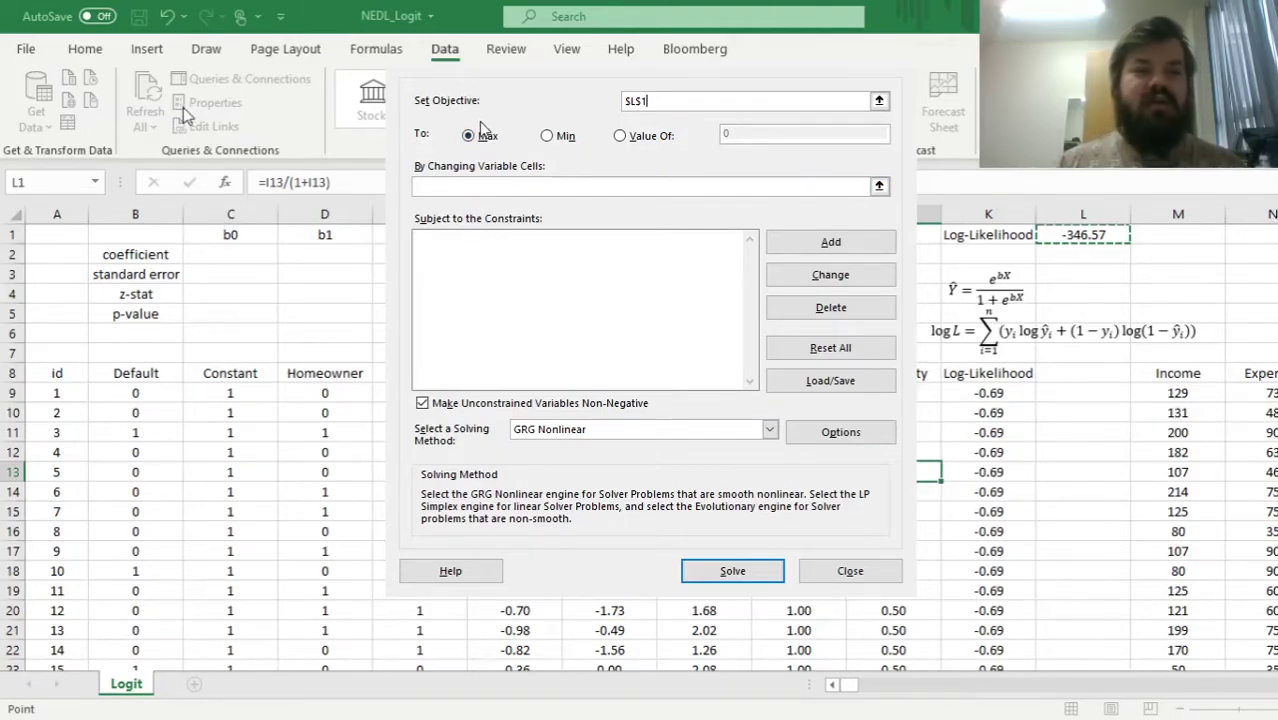
pyautogui.click(472, 186)
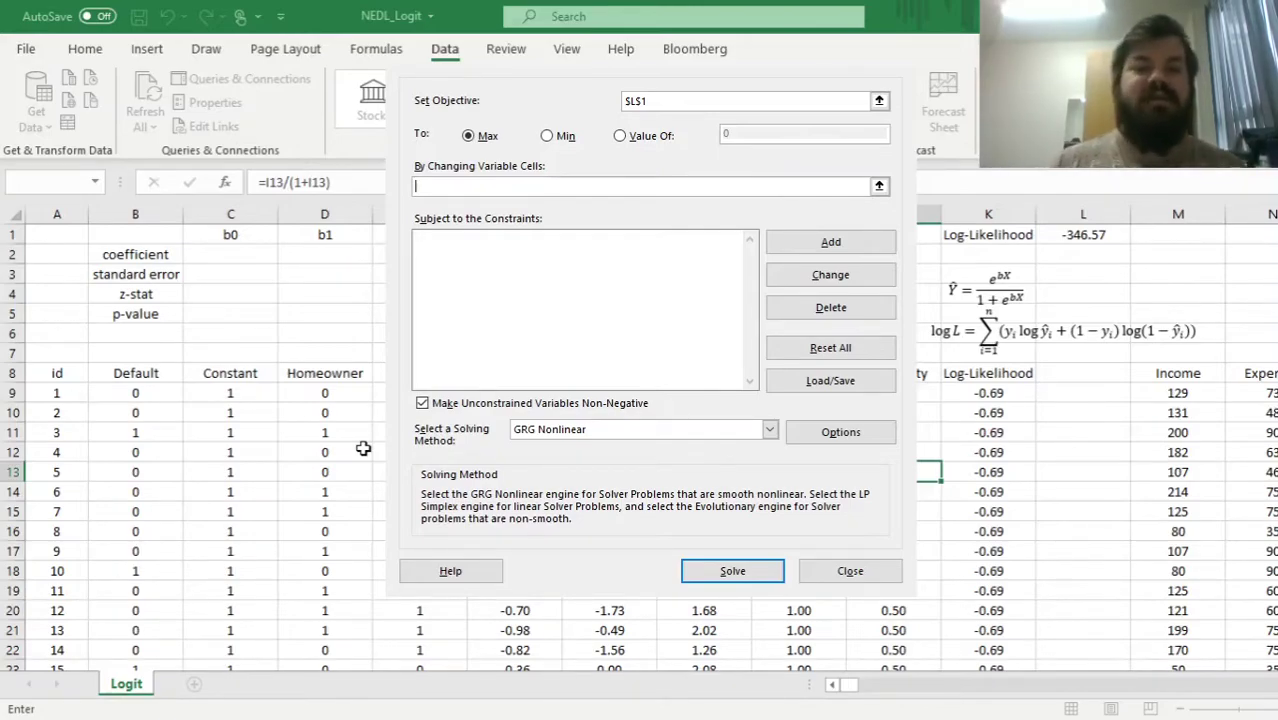
pyautogui.moveTo(220, 251); pyautogui.dragTo(699, 257)
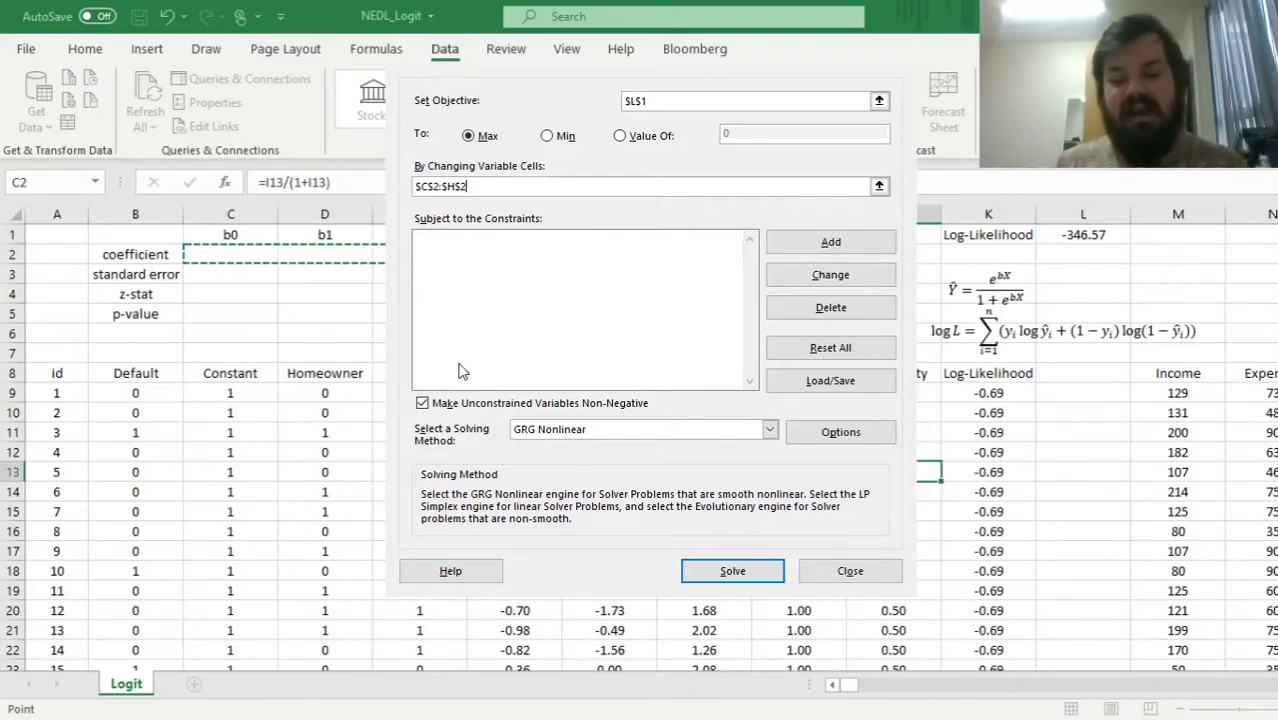
# Allow negative values for the unconstrained variables, solve with GRG Nonlinear, and check the total log-likelihood in L1
pyautogui.click(421, 403)
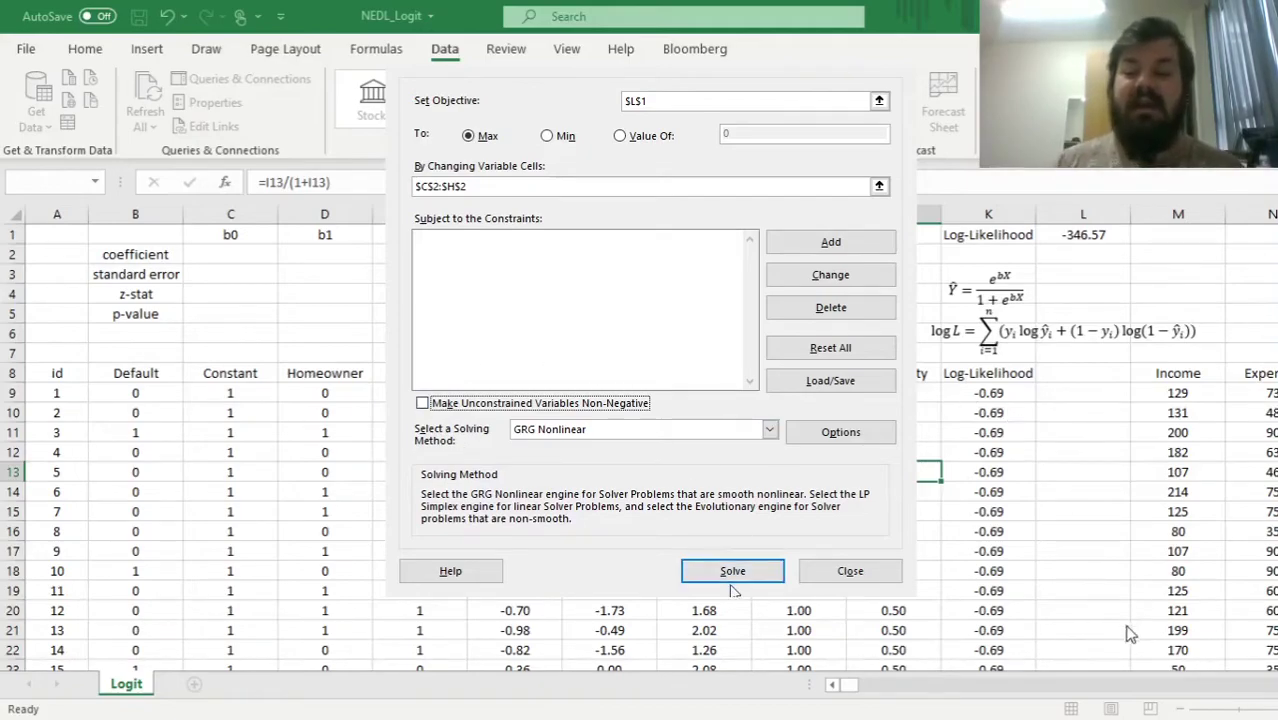
pyautogui.click(729, 576)
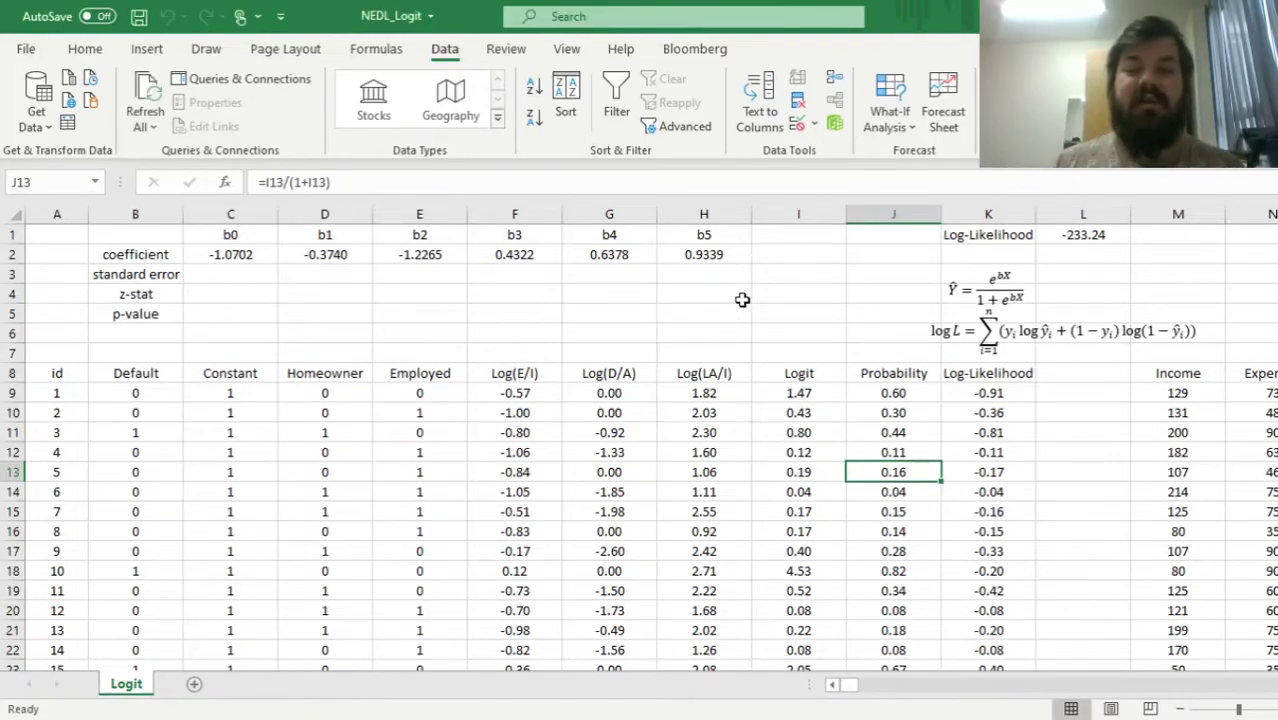
pyautogui.click(1095, 238)
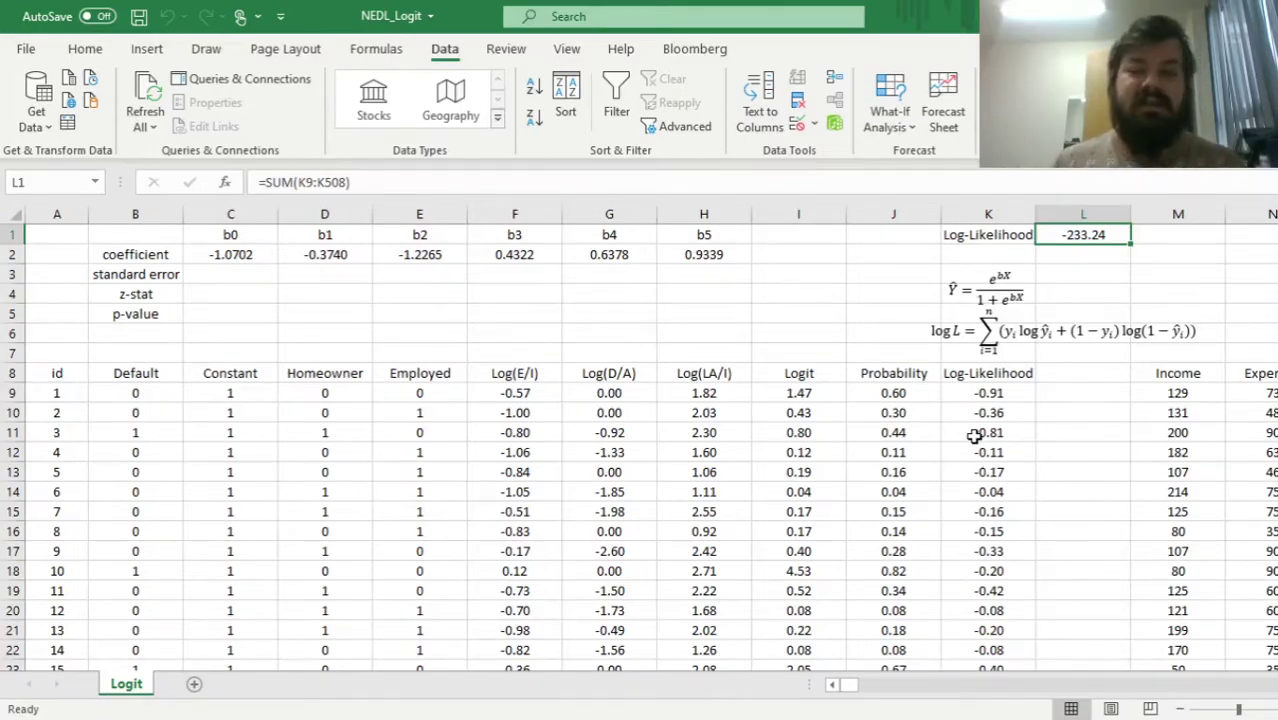
# Examine the estimated coefficients b0 to b5 in C2:H2 against the Homeowner, Employed and log-ratio columns they belong to
pyautogui.moveTo(230, 254); pyautogui.dragTo(692, 256)
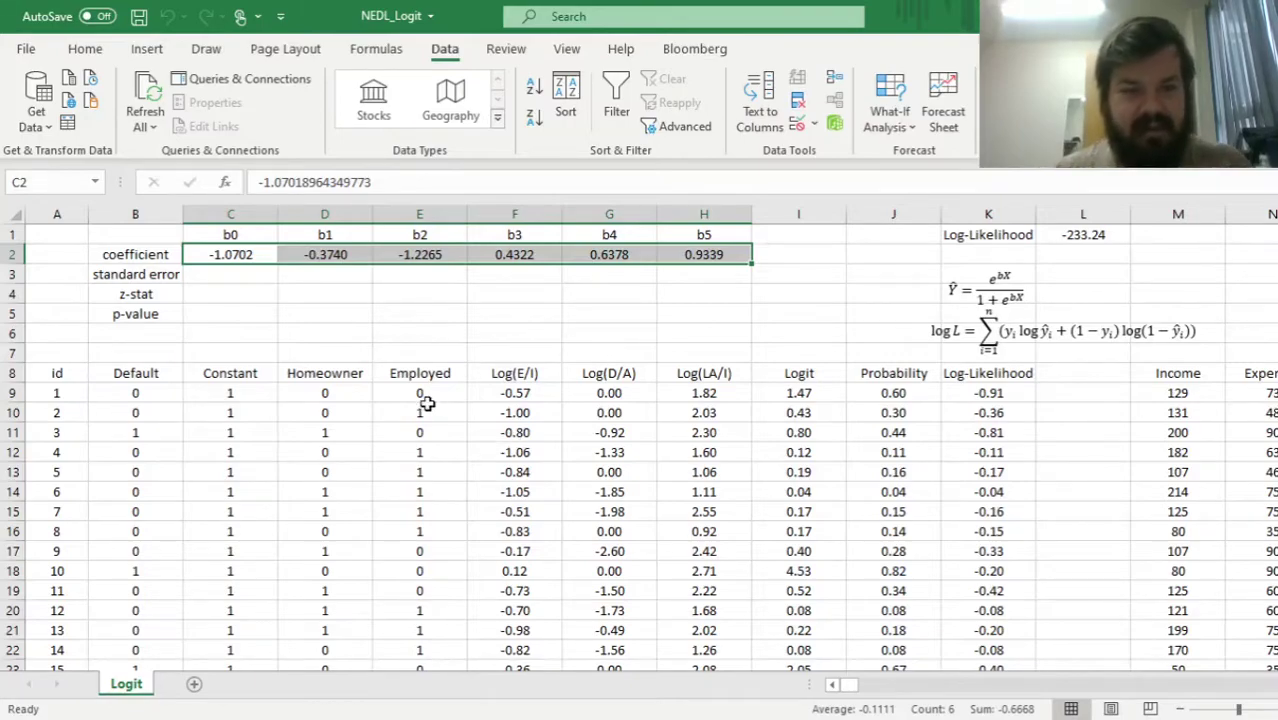
pyautogui.click(346, 319)
pyautogui.moveTo(305, 256); pyautogui.dragTo(419, 256)
pyautogui.click(321, 372)
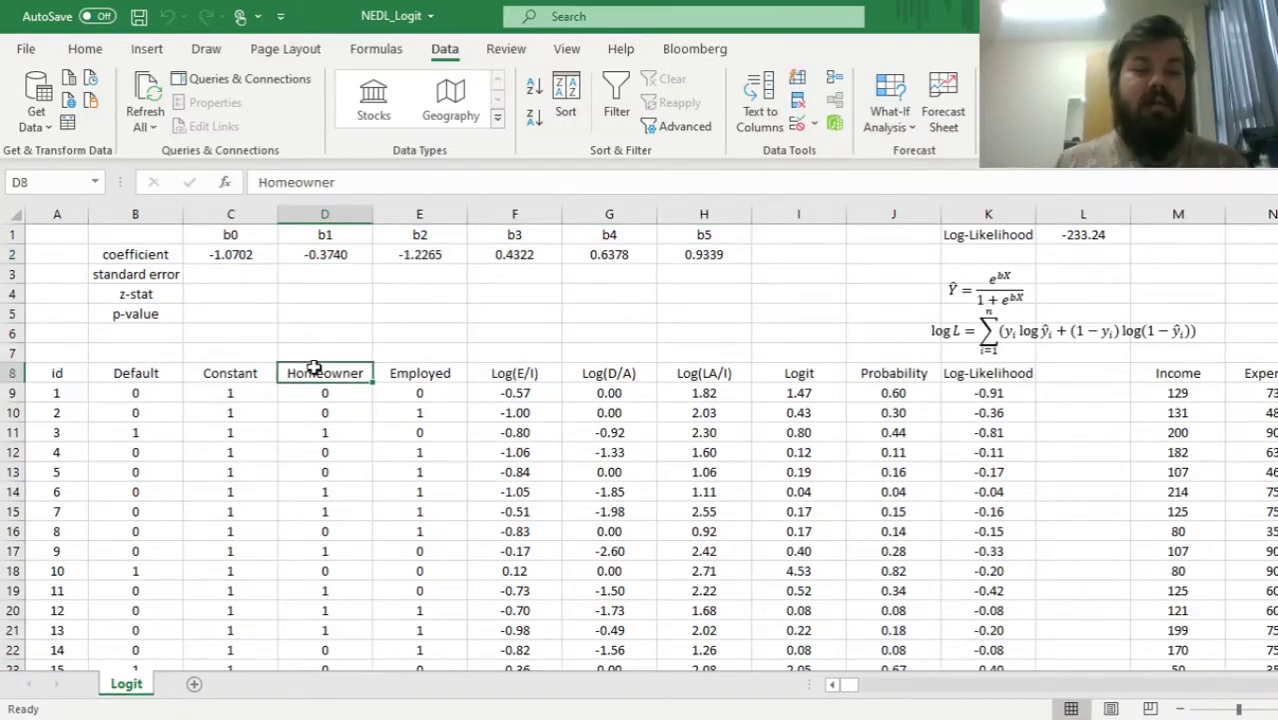
pyautogui.click(441, 370)
pyautogui.moveTo(326, 255); pyautogui.dragTo(414, 255)
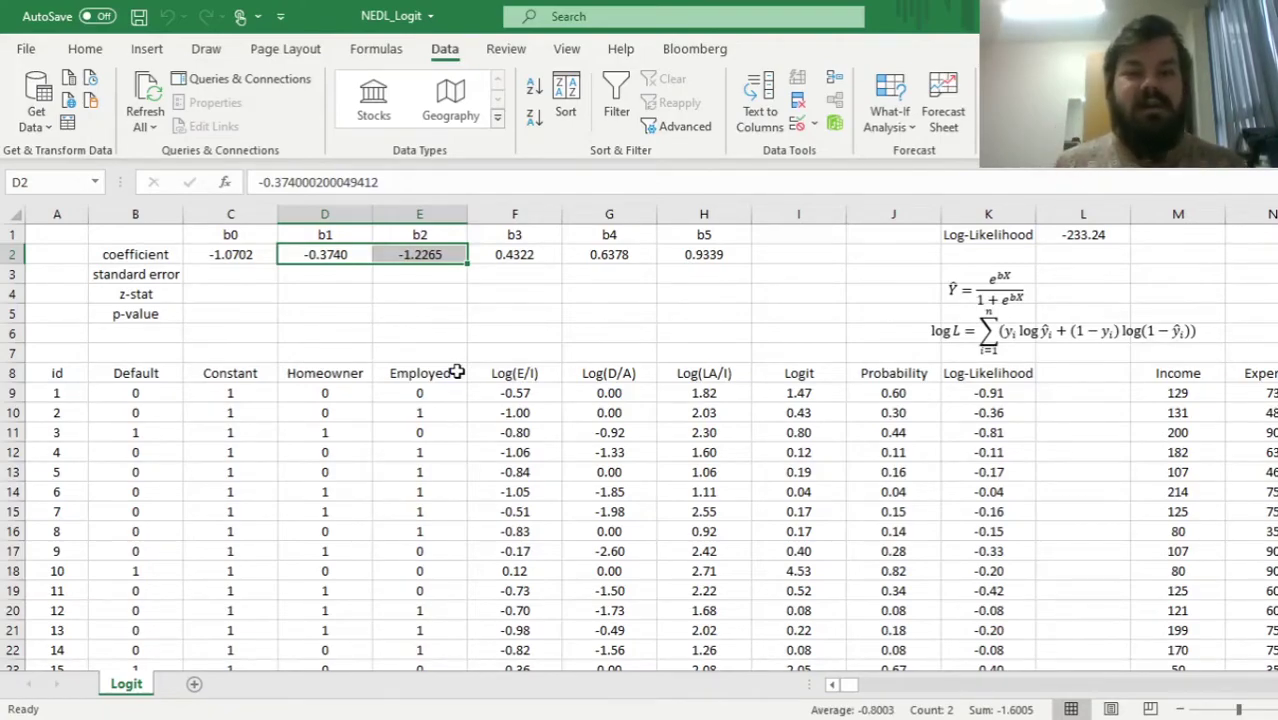
pyautogui.click(520, 256)
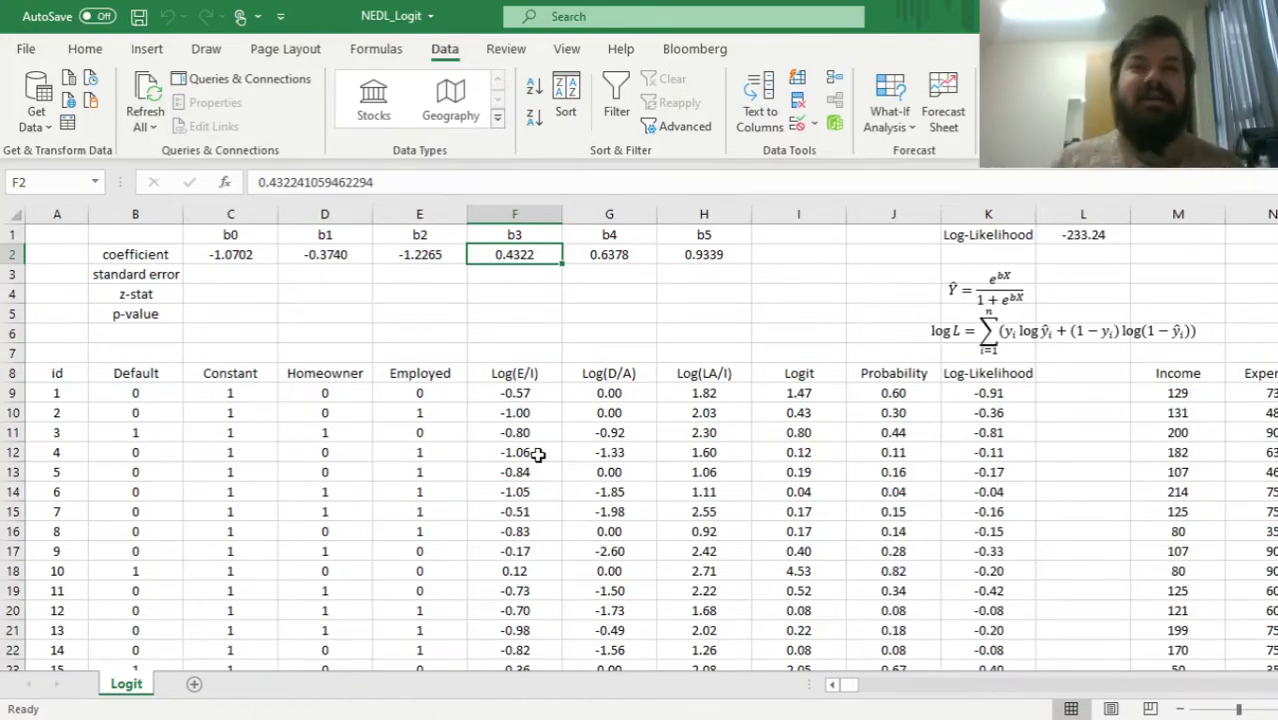
pyautogui.click(607, 259)
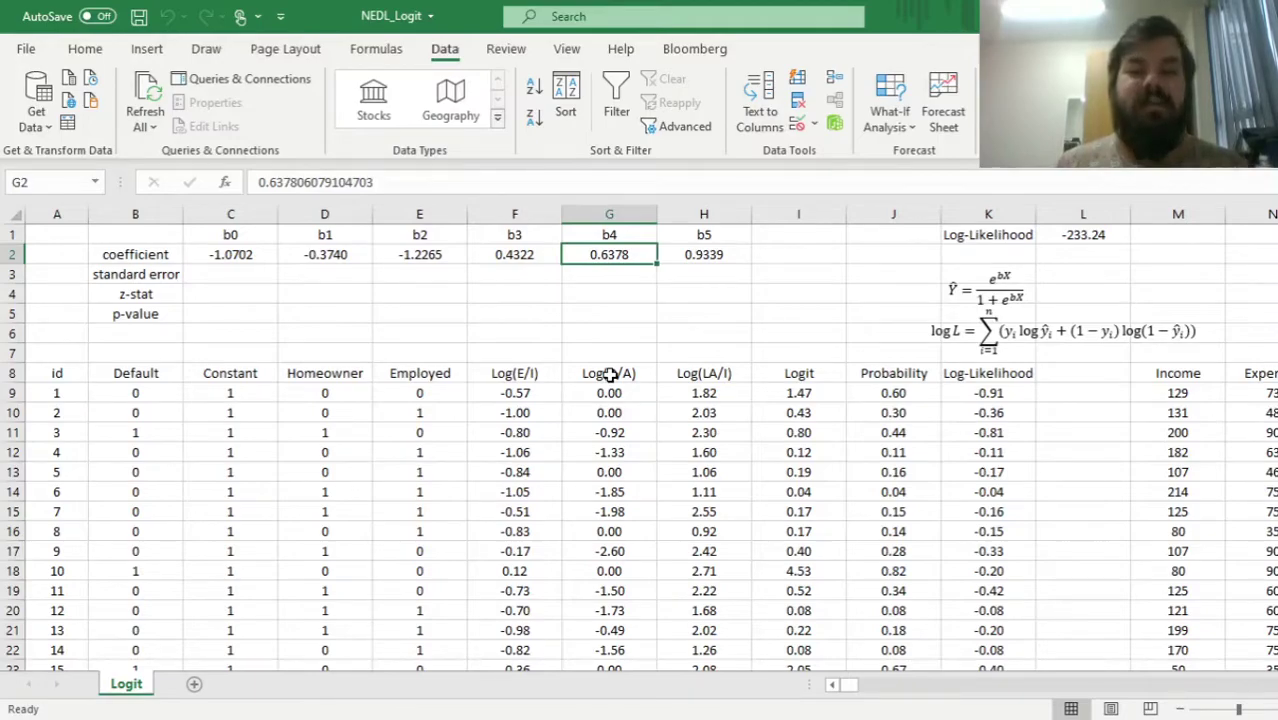
pyautogui.click(706, 262)
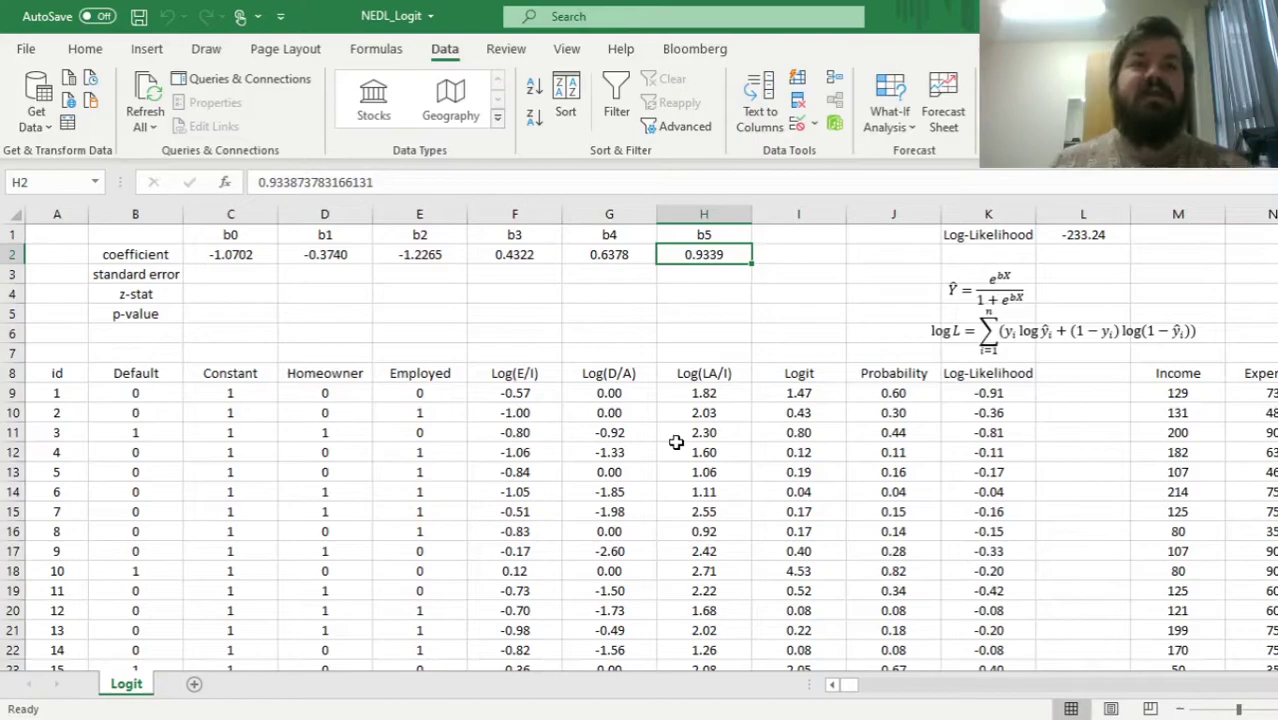
pyautogui.click(124, 277)
pyautogui.click(249, 261)
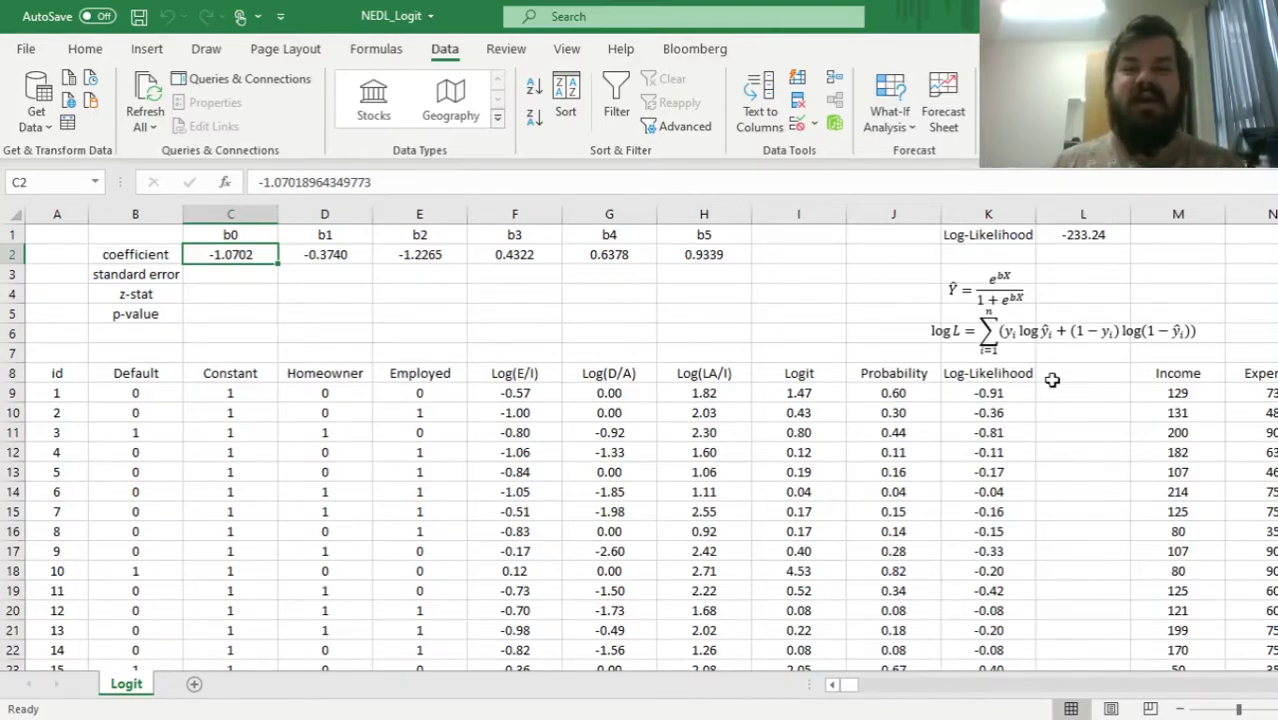
# Examine the coefficient covariance equation and the definition of the diagonal matrix W below the borrower data
pyautogui.click(994, 333)
pyautogui.click(838, 400)
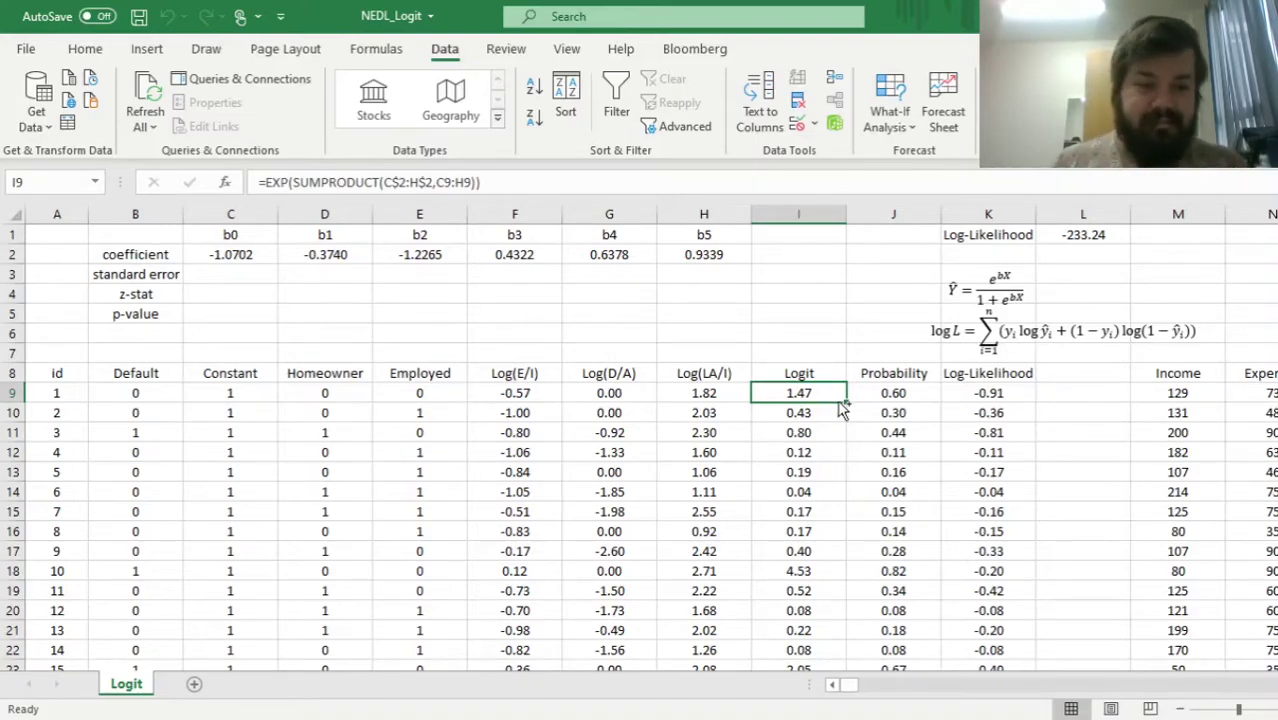
pyautogui.hotkey('ctrl', 'Left')
pyautogui.hotkey('ctrl', 'Down')
pyautogui.press('Down')
pyautogui.press('Down')
pyautogui.press('Down')
pyautogui.press('Down')
pyautogui.press('Down')
pyautogui.press('Down')
pyautogui.press('Down')
pyautogui.press('Down')
pyautogui.press('Down')
pyautogui.press('Down')
pyautogui.press('Down')
pyautogui.press('Down')
pyautogui.press('Down')
pyautogui.press('Down')
pyautogui.press('Down')
pyautogui.press('Down')
pyautogui.press('Down')
pyautogui.press('Down')
pyautogui.press('Down')
pyautogui.press('Down')
pyautogui.press('Down')
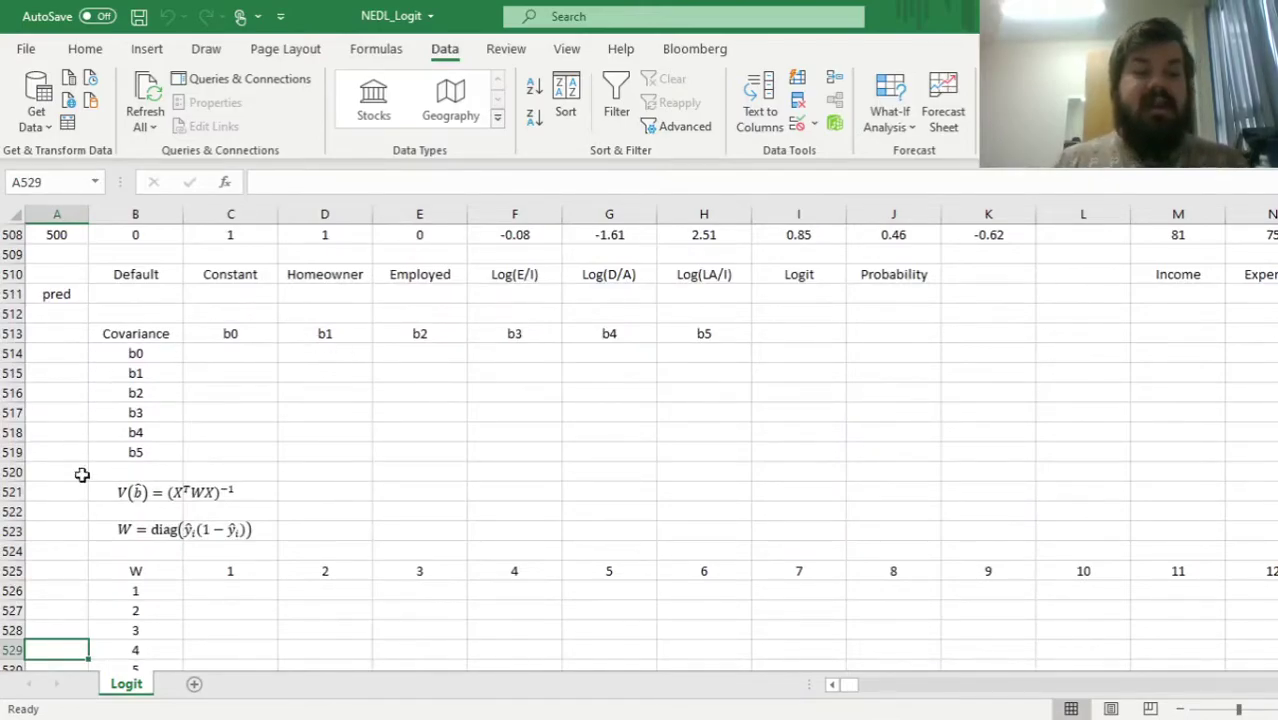
pyautogui.click(133, 490)
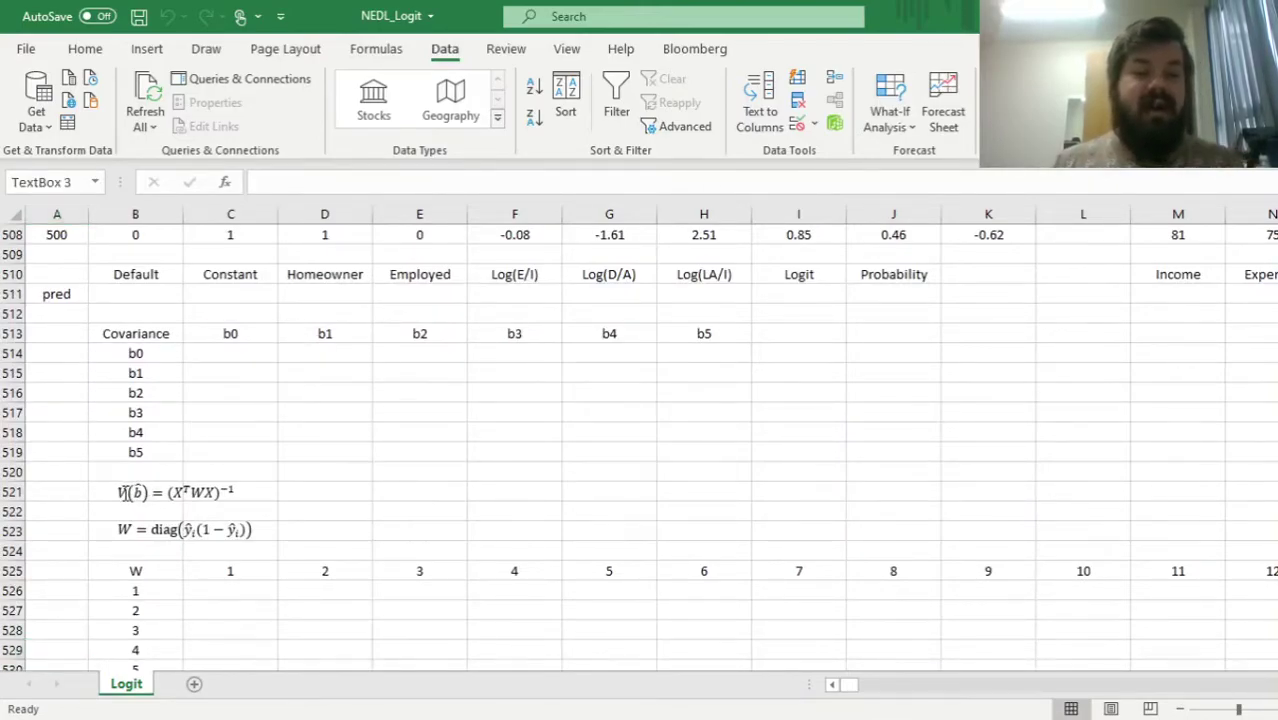
pyautogui.click(44, 492)
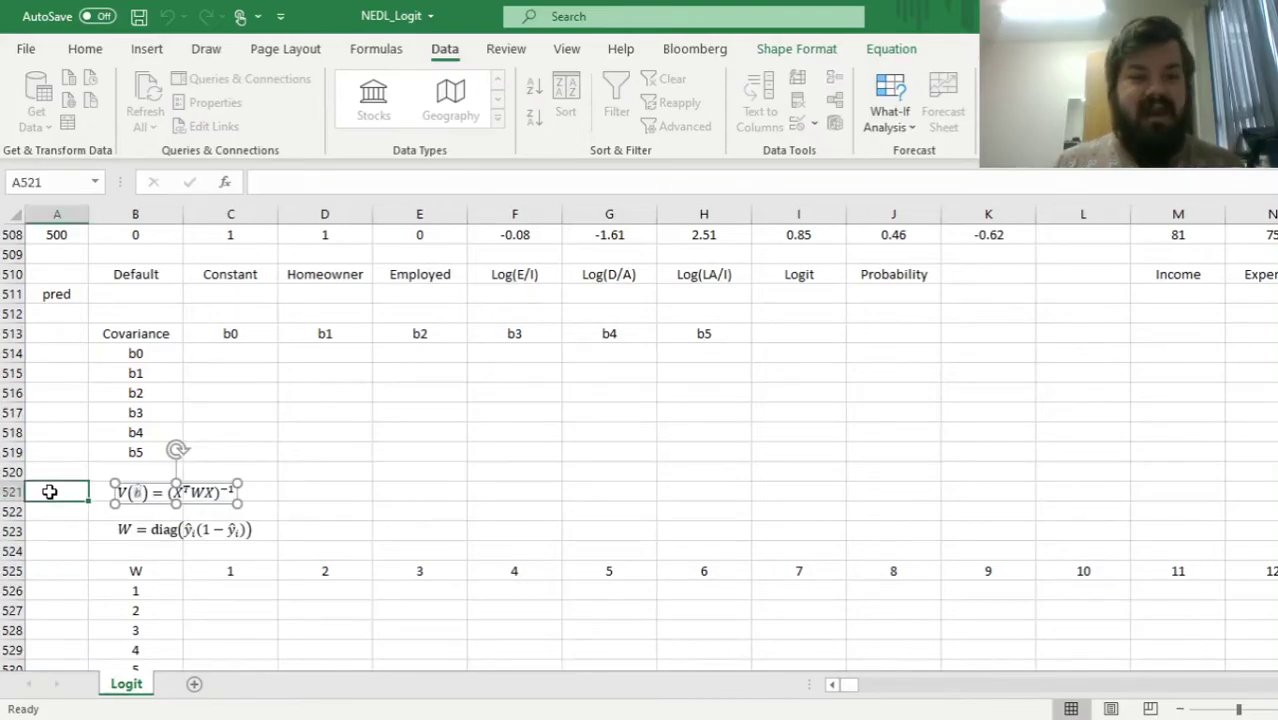
pyautogui.moveTo(168, 492); pyautogui.dragTo(216, 493)
pyautogui.click(217, 493)
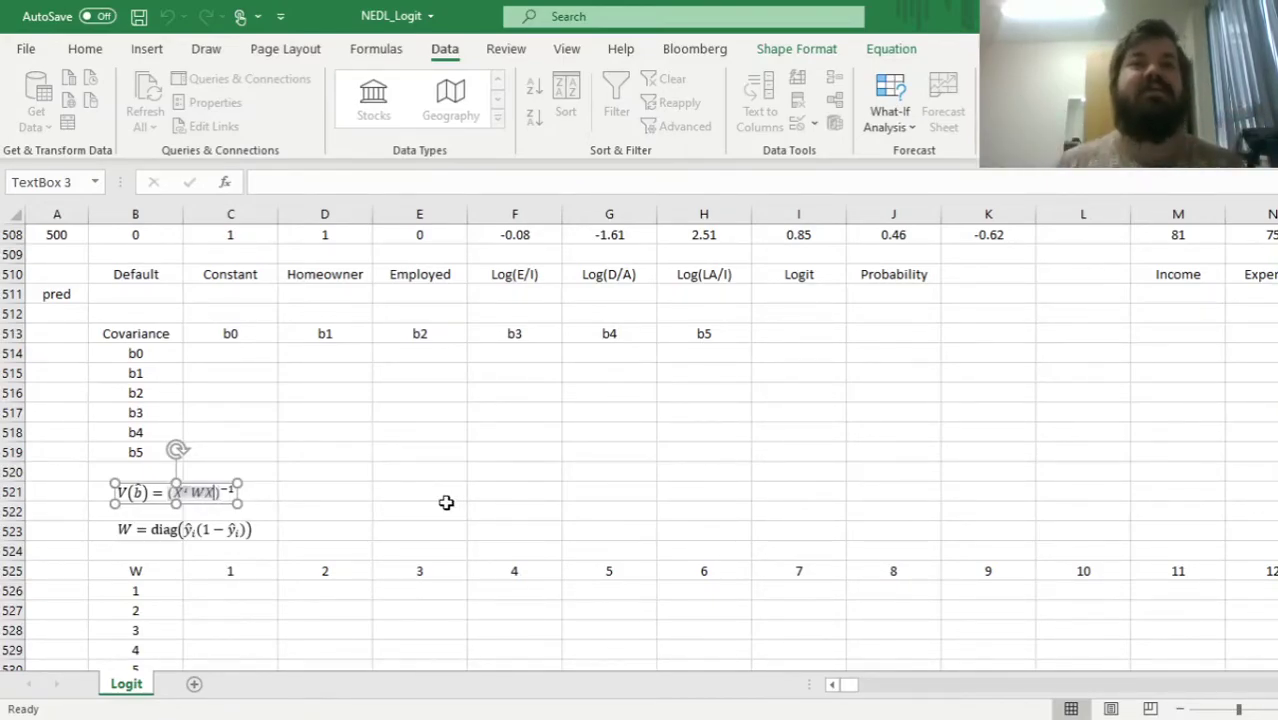
pyautogui.click(305, 508)
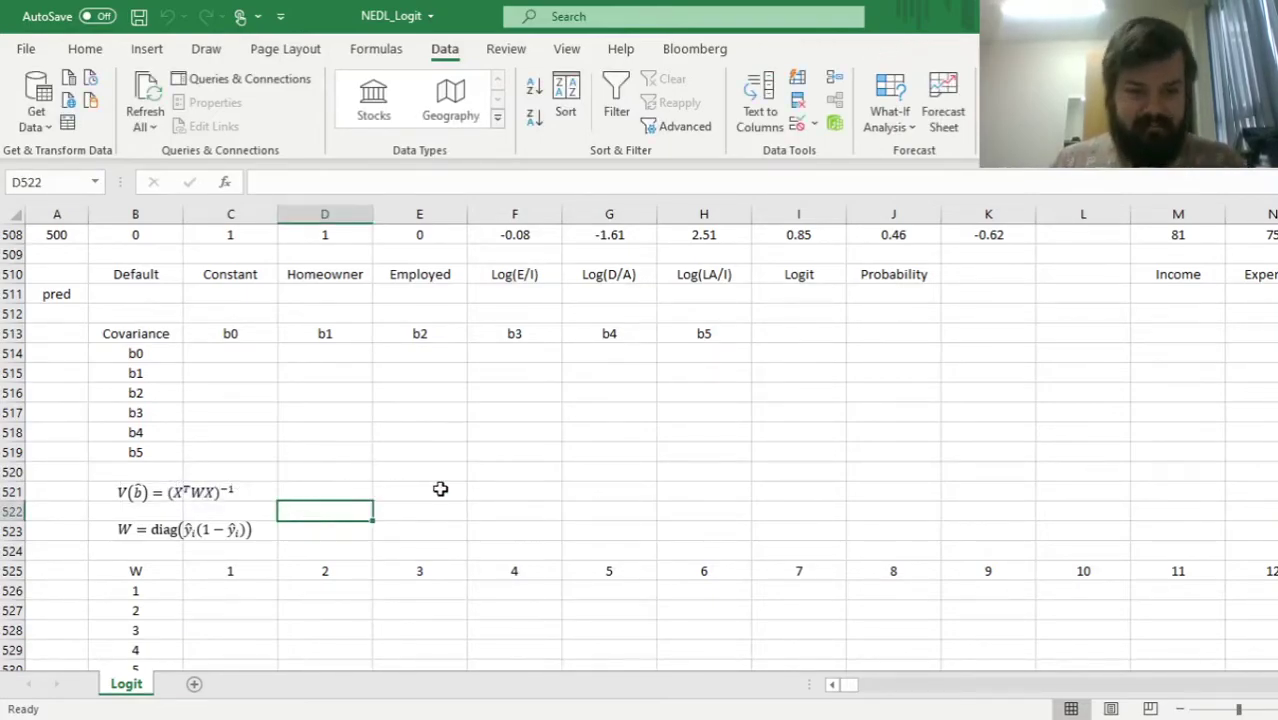
pyautogui.doubleClick(124, 530)
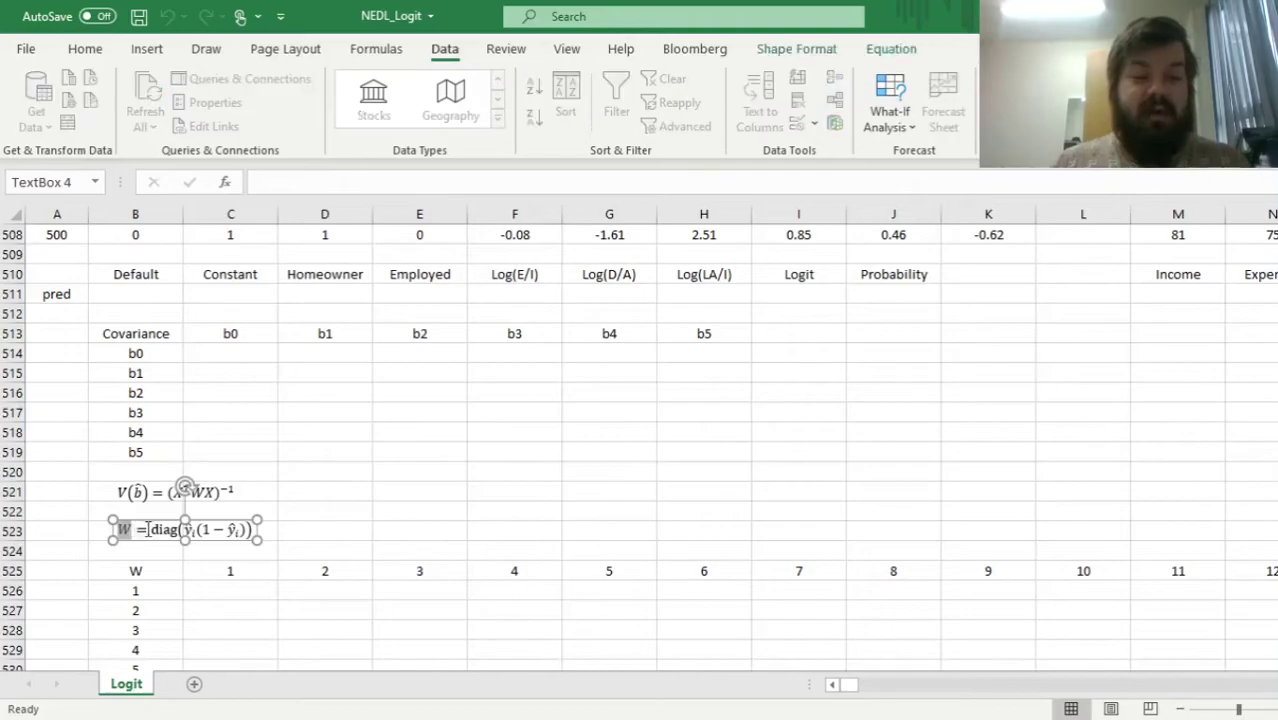
pyautogui.click(339, 527)
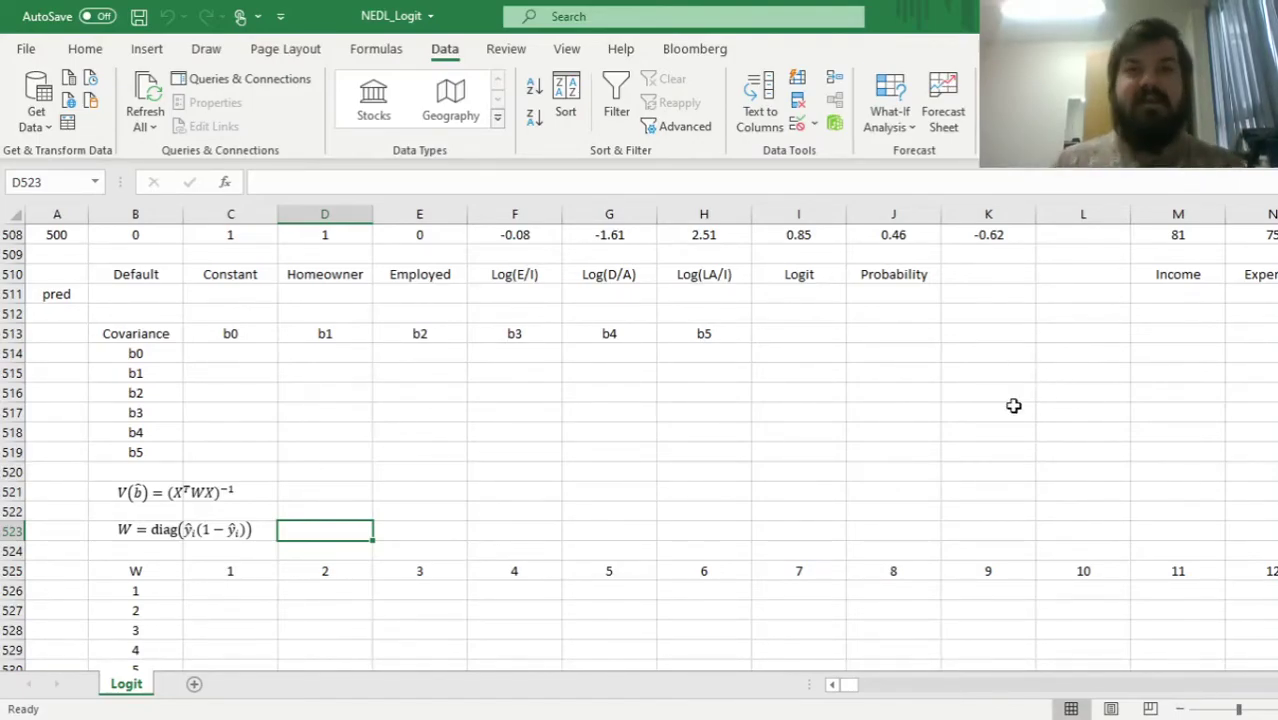
# Examine the first ten borrowers' predicted default probabilities in J9:J18 as inputs to the W matrix
pyautogui.click(981, 400)
pyautogui.hotkey('ctrl', 'Up')
pyautogui.hotkey('ctrl', 'Up')
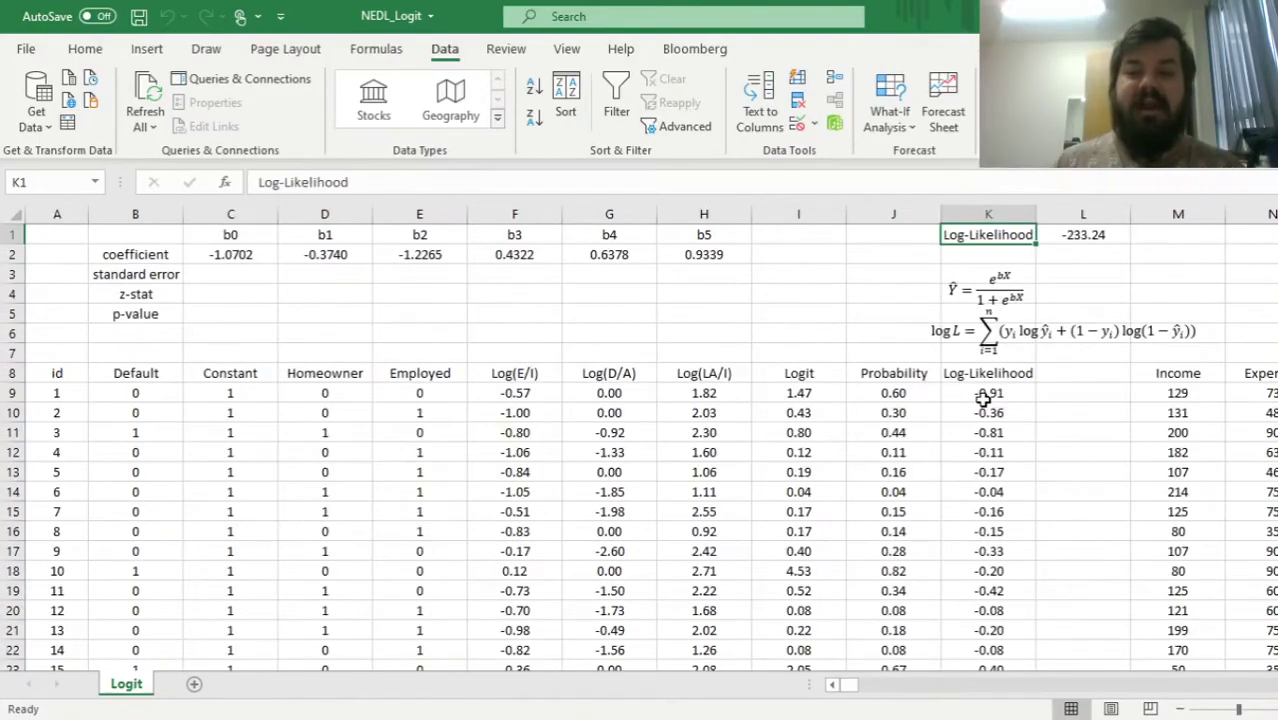
pyautogui.click(917, 380)
pyautogui.click(920, 393)
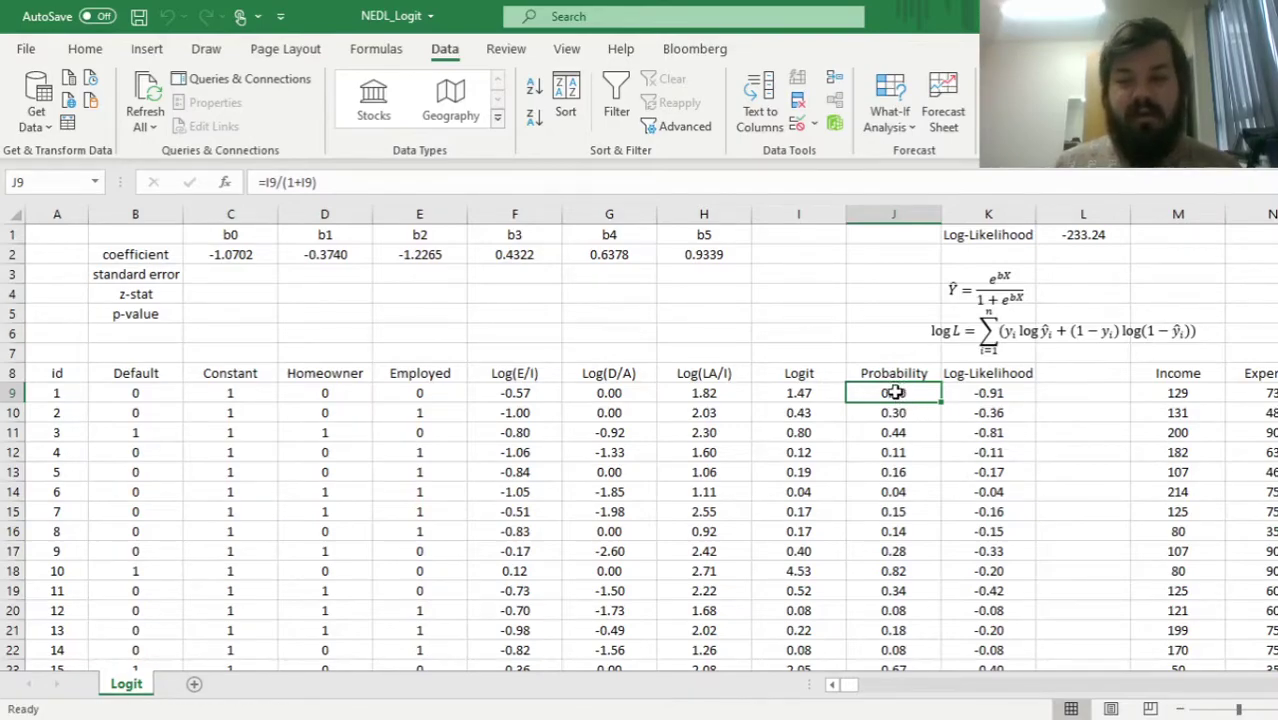
pyautogui.moveTo(893, 395); pyautogui.dragTo(890, 568)
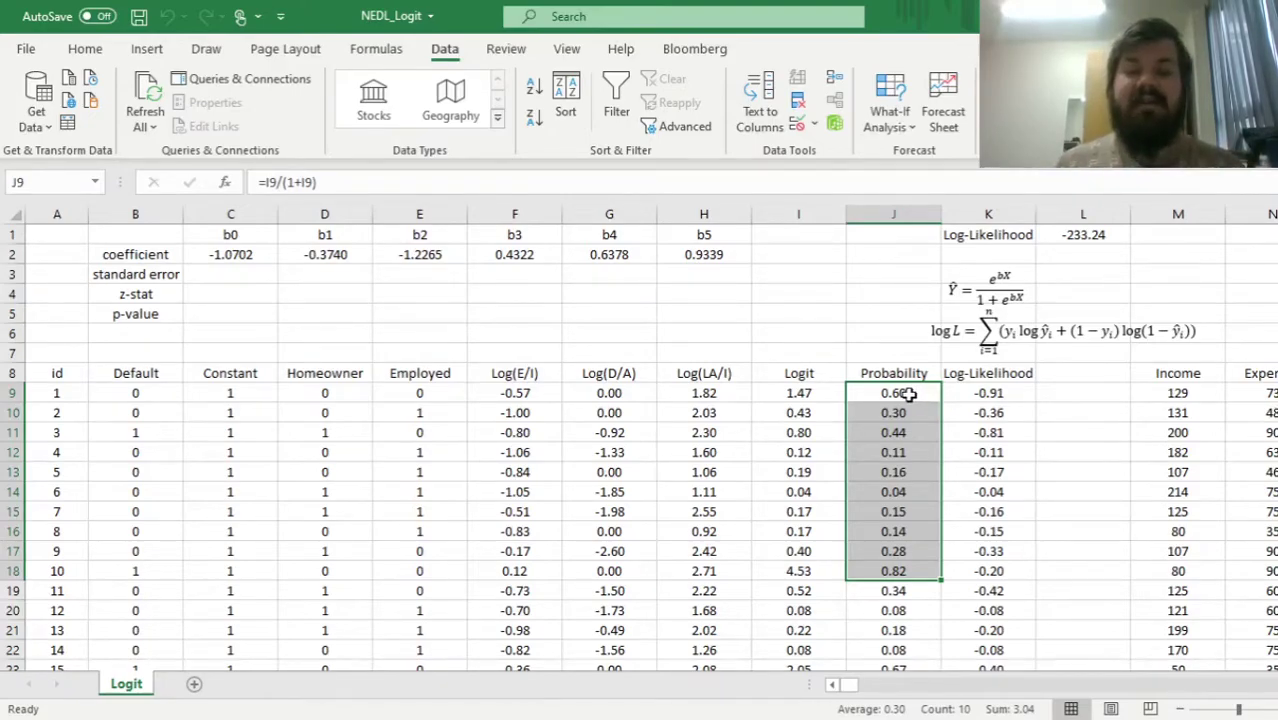
pyautogui.moveTo(906, 393); pyautogui.dragTo(903, 571)
pyautogui.click(903, 571)
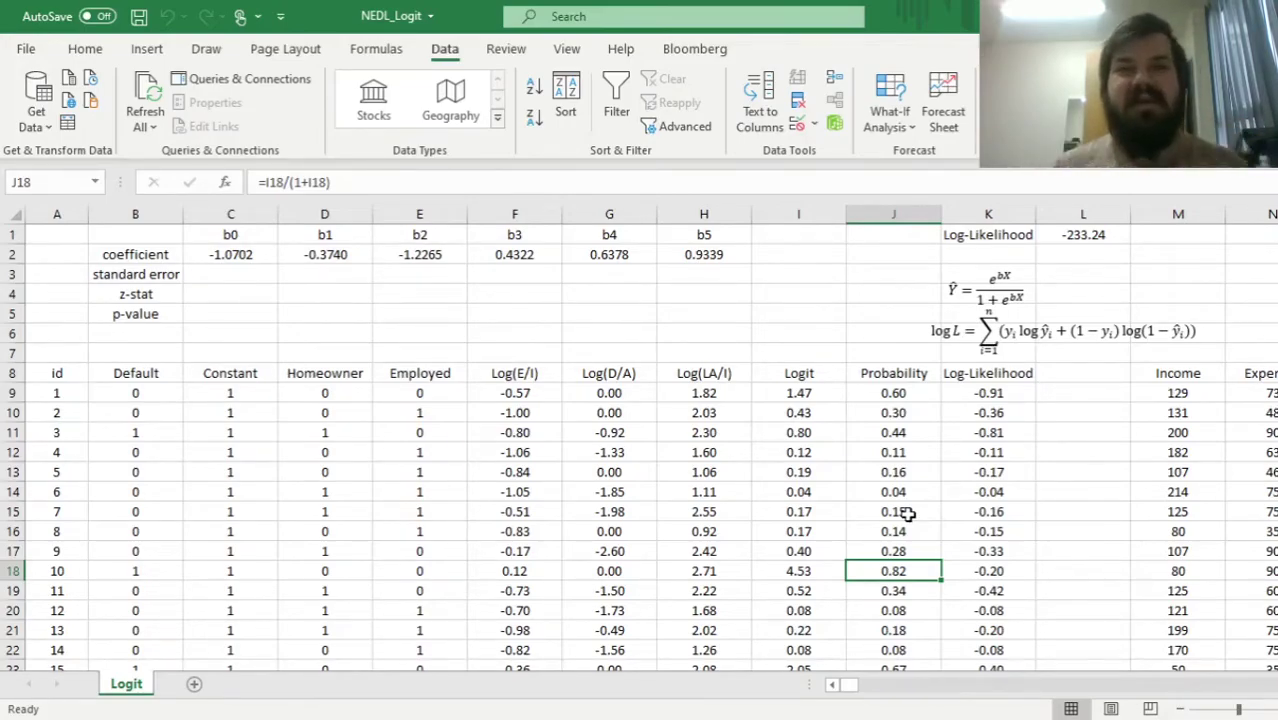
# Examine the extent of the empty W matrix through its labels in row 525 and column B
pyautogui.hotkey('ctrl', 'Down')
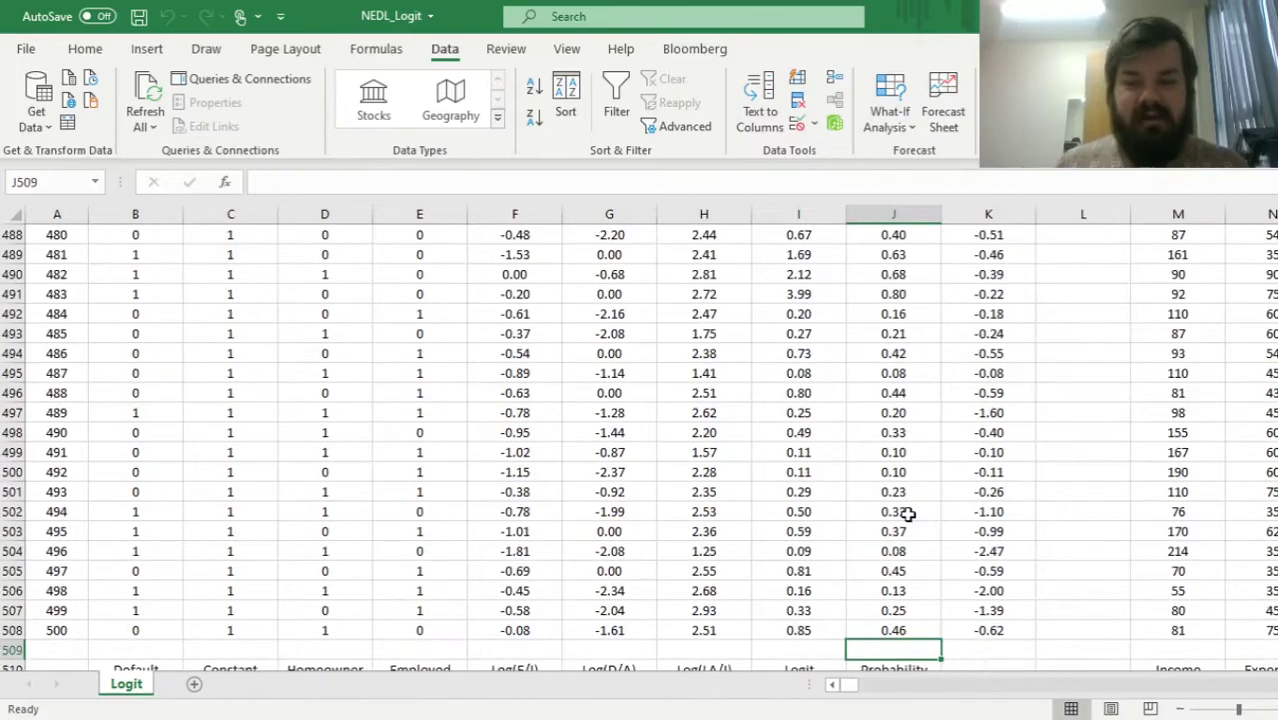
pyautogui.press('Down')
pyautogui.press('Down')
pyautogui.press('Down')
pyautogui.press('Down')
pyautogui.press('Down')
pyautogui.press('Down')
pyautogui.press('Down')
pyautogui.press('Down')
pyautogui.press('Down')
pyautogui.press('Down')
pyautogui.press('Down')
pyautogui.press('Down')
pyautogui.press('Down')
pyautogui.press('Down')
pyautogui.press('Down')
pyautogui.press('Down')
pyautogui.press('Down')
pyautogui.press('Down')
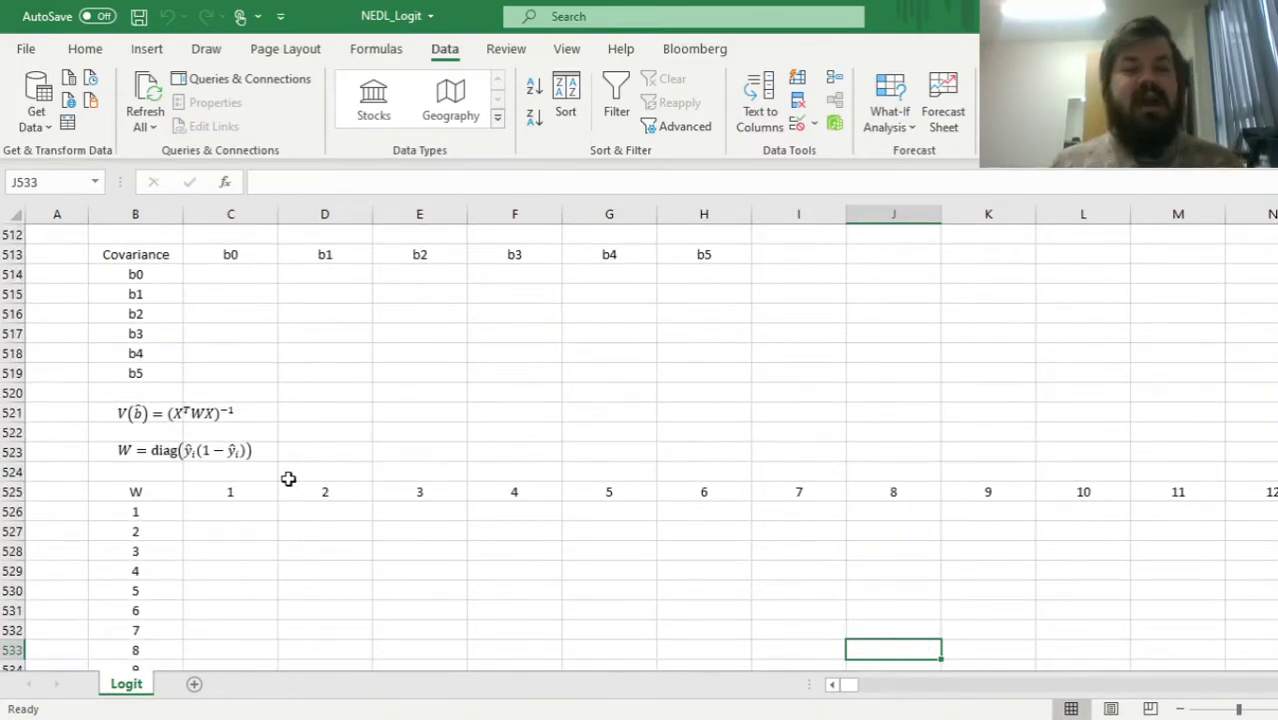
pyautogui.click(229, 517)
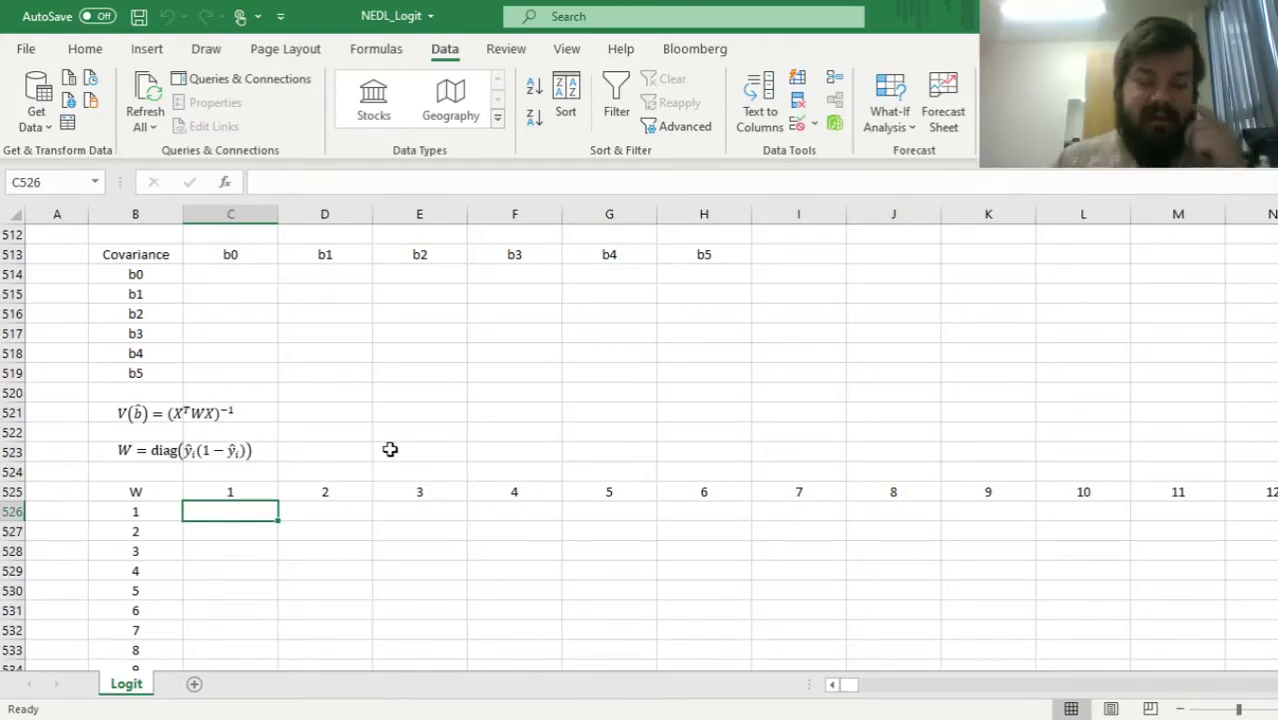
pyautogui.click(234, 492)
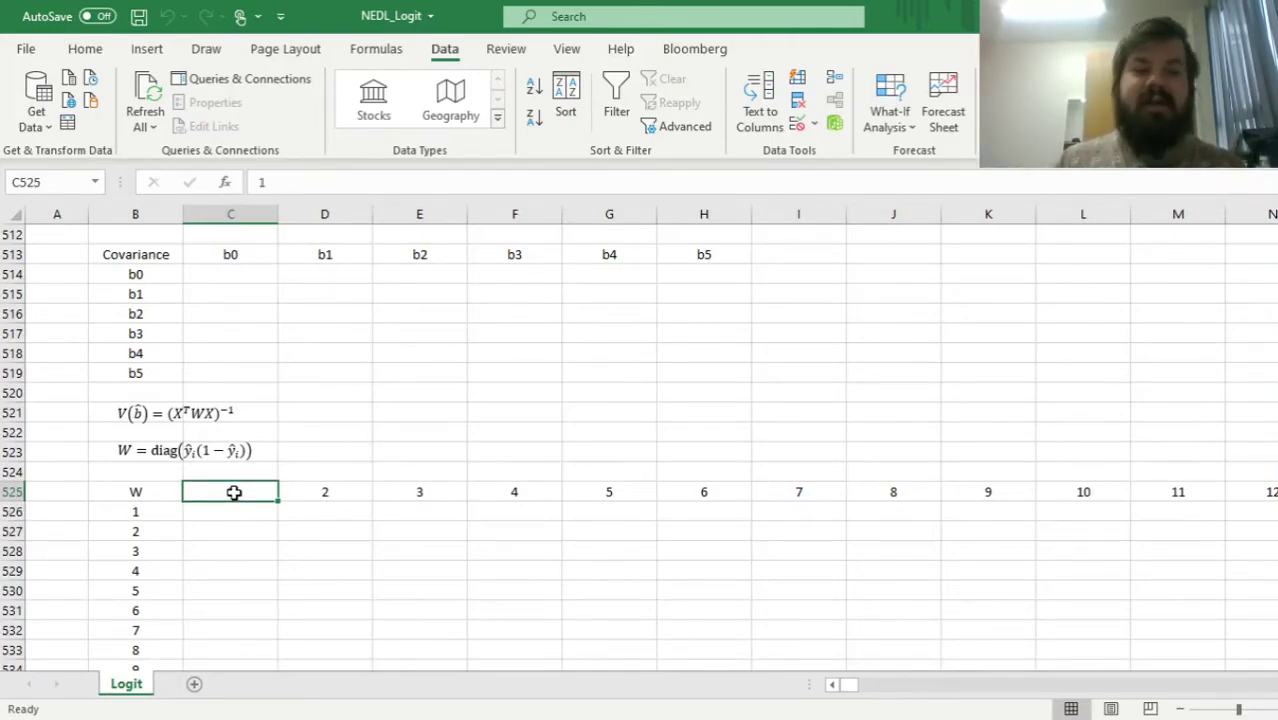
pyautogui.press('Left')
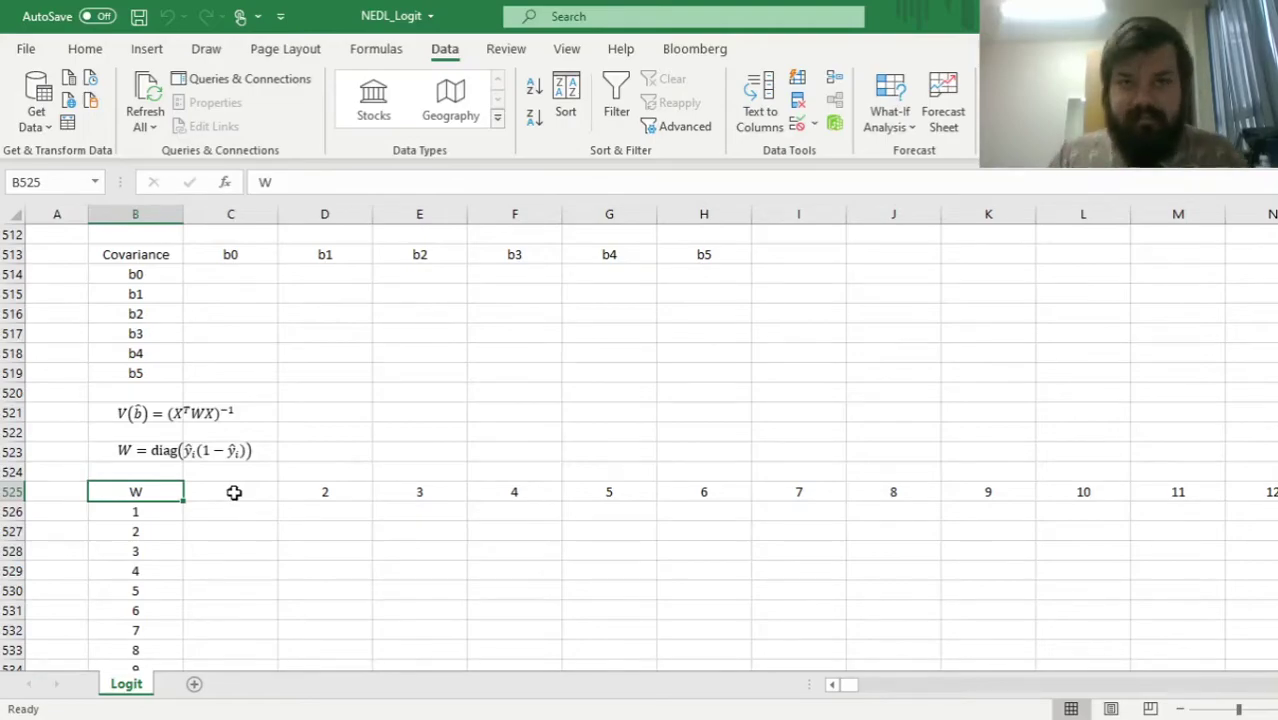
pyautogui.hotkey('ctrl', 'shift', 'Right')
pyautogui.hotkey('ctrl', 'shift', 'Left')
pyautogui.hotkey('ctrl', 'shift', 'Down')
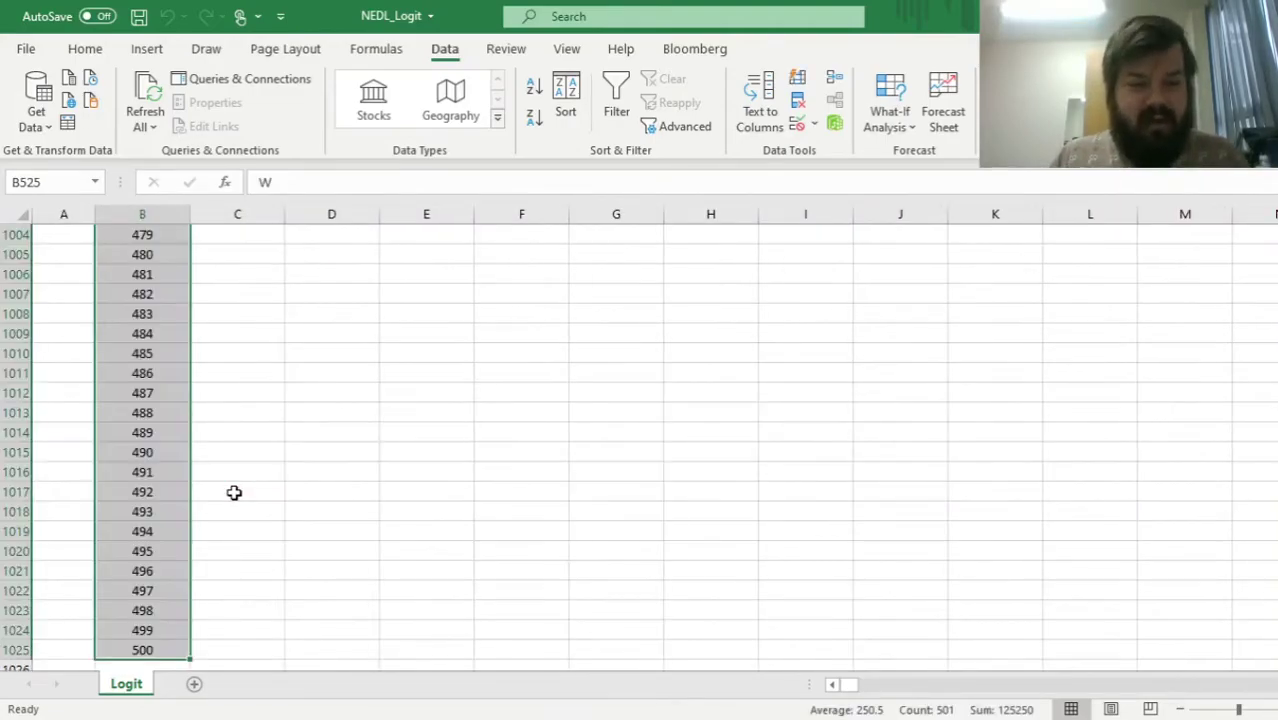
pyautogui.hotkey('ctrl', 'shift', 'Up')
# Start an IF formula in C526 that tests whether the row label $B526 equals the column label C$525
pyautogui.press('Down')
pyautogui.press('Right')
pyautogui.press('Up')
pyautogui.press('Up')
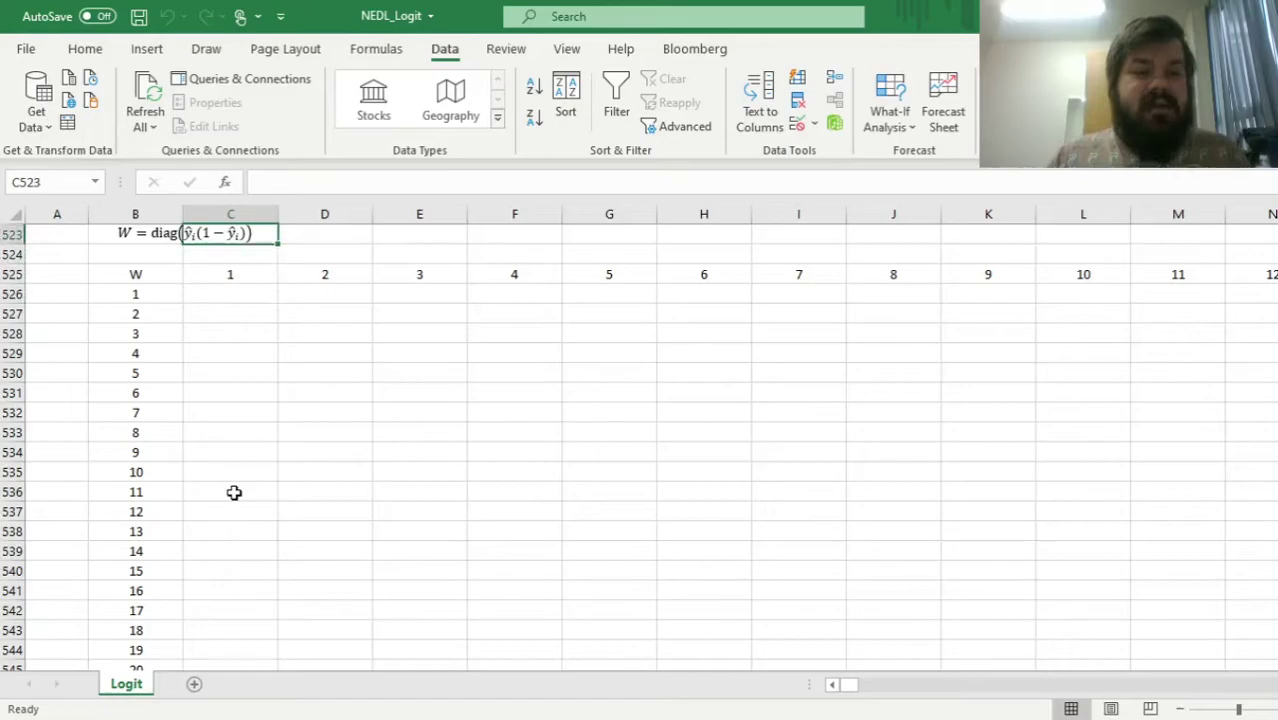
pyautogui.press('Up')
pyautogui.press('Up')
pyautogui.press('Up')
pyautogui.press('Up')
pyautogui.press('Up')
pyautogui.press('Up')
pyautogui.press('Up')
pyautogui.press('Down')
pyautogui.press('Down')
pyautogui.press('Down')
pyautogui.press('Down')
pyautogui.press('Down')
pyautogui.press('Down')
pyautogui.press('Down')
pyautogui.press('Down')
pyautogui.press('Down')
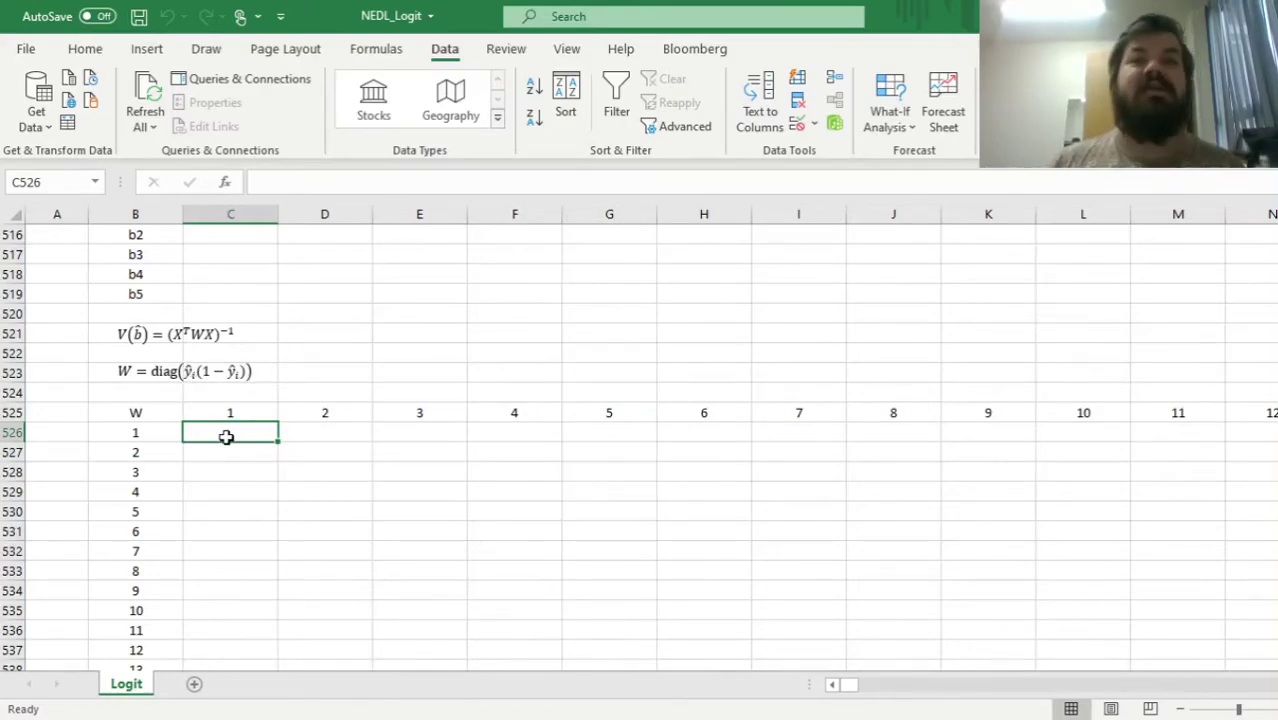
pyautogui.write('=if(')
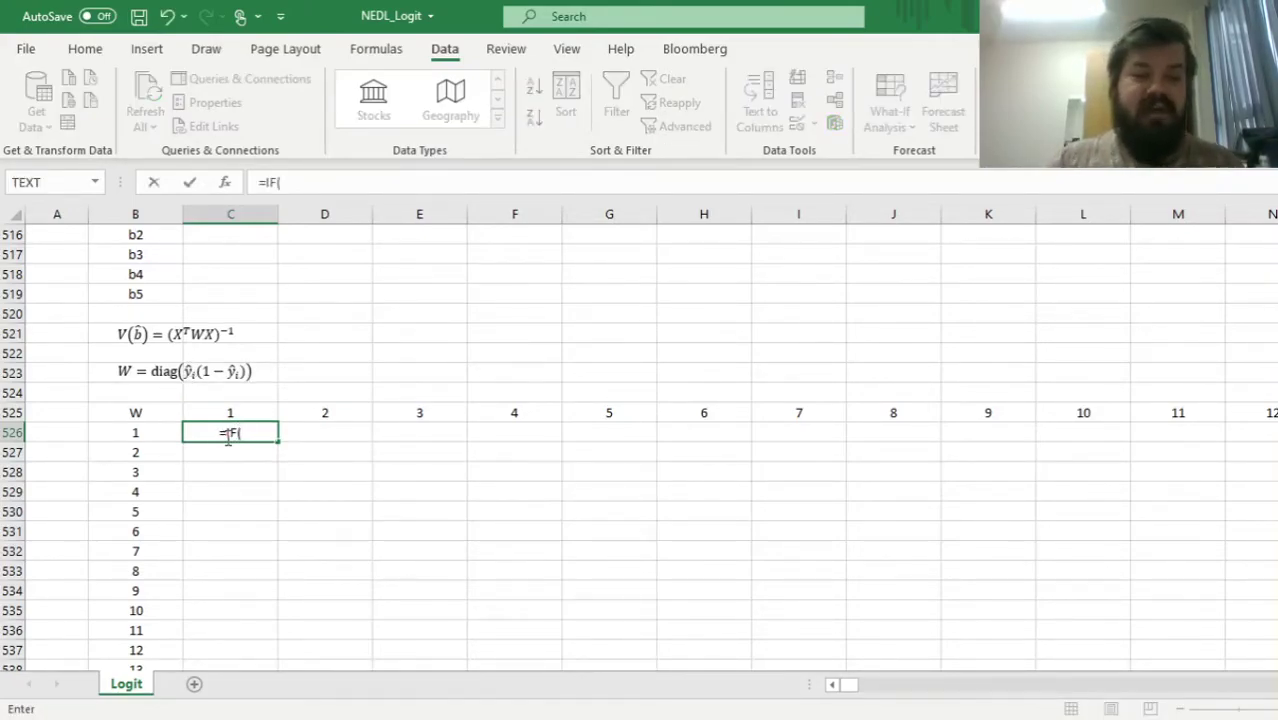
pyautogui.click(163, 438)
pyautogui.click(282, 182)
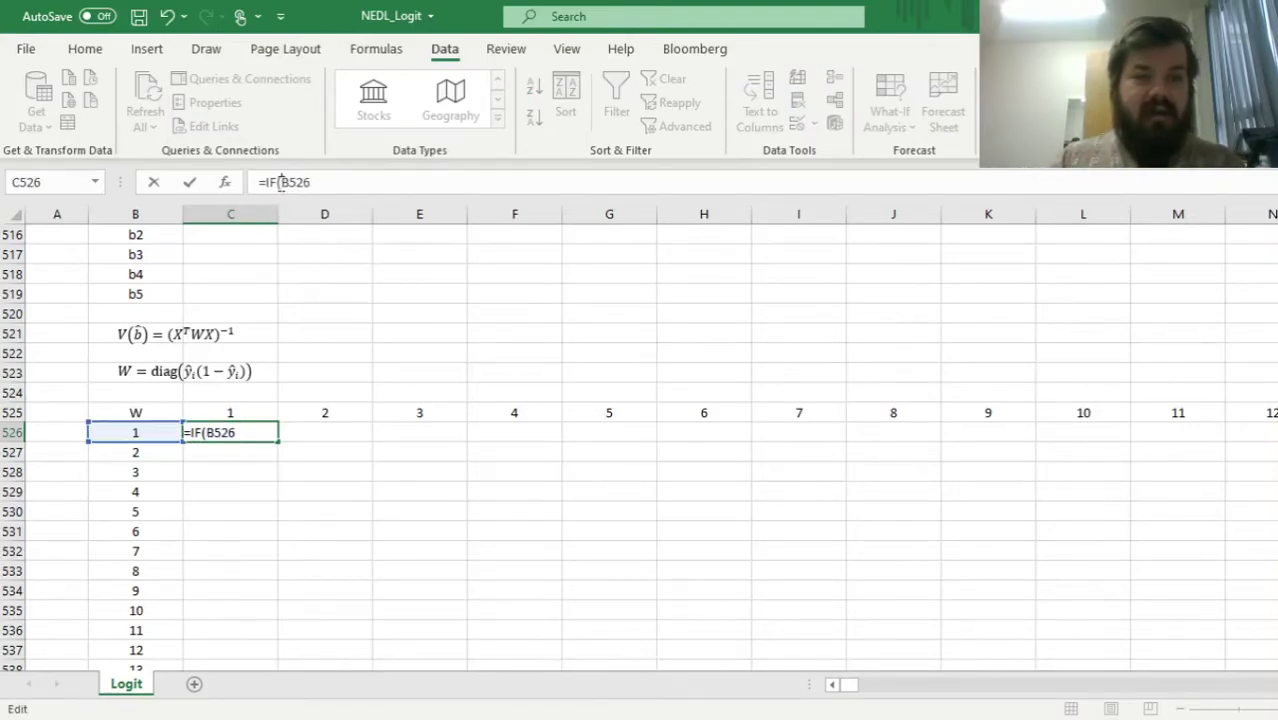
pyautogui.write('$')
pyautogui.click(356, 186)
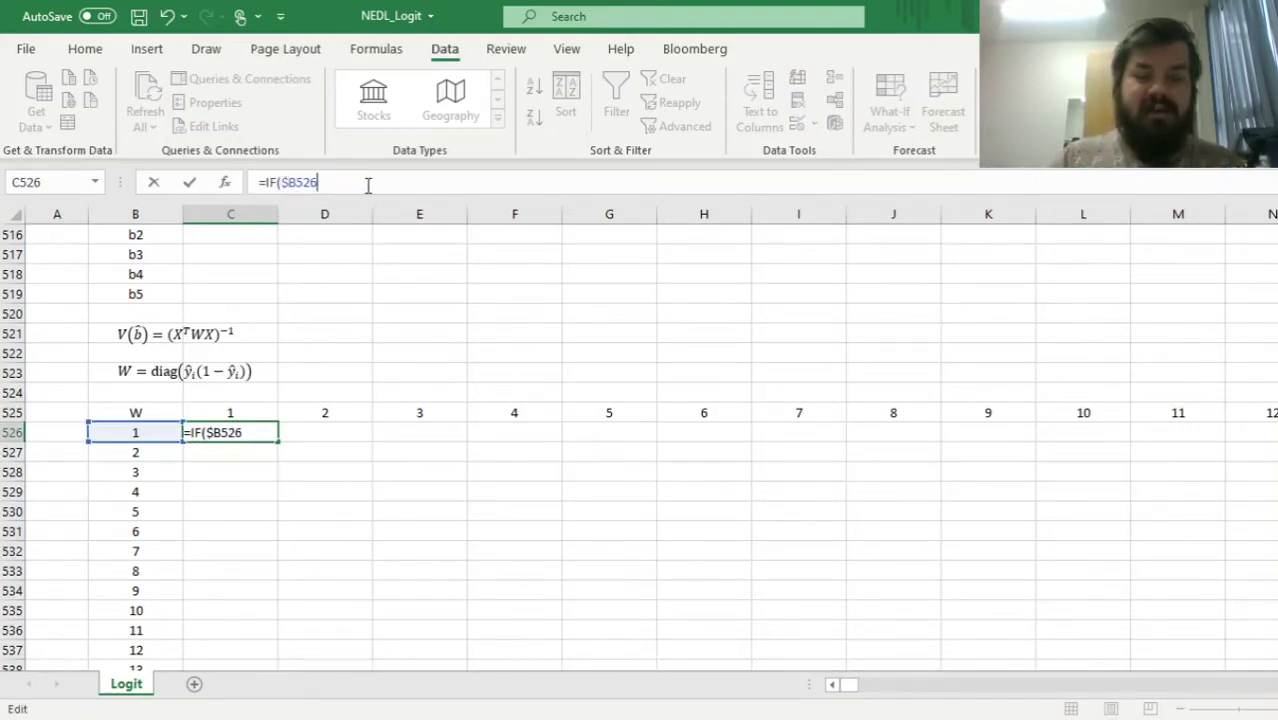
pyautogui.click(268, 408)
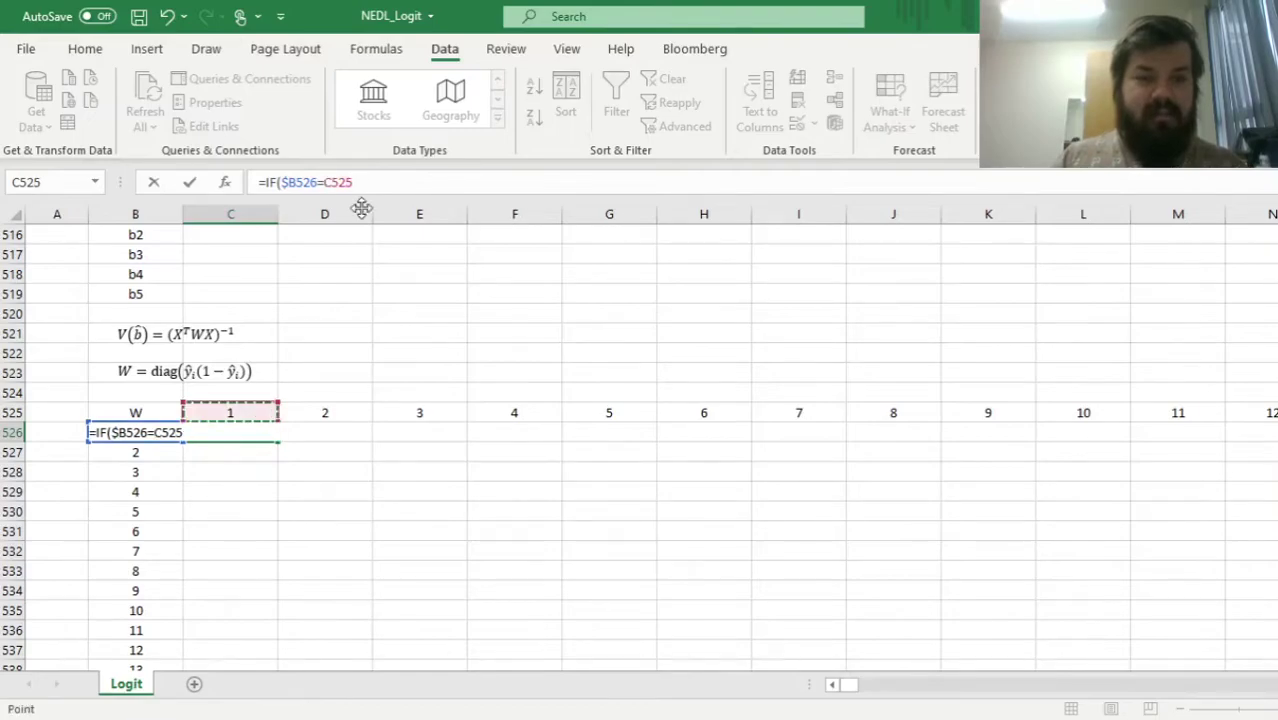
pyautogui.click(334, 184)
pyautogui.write('$525')
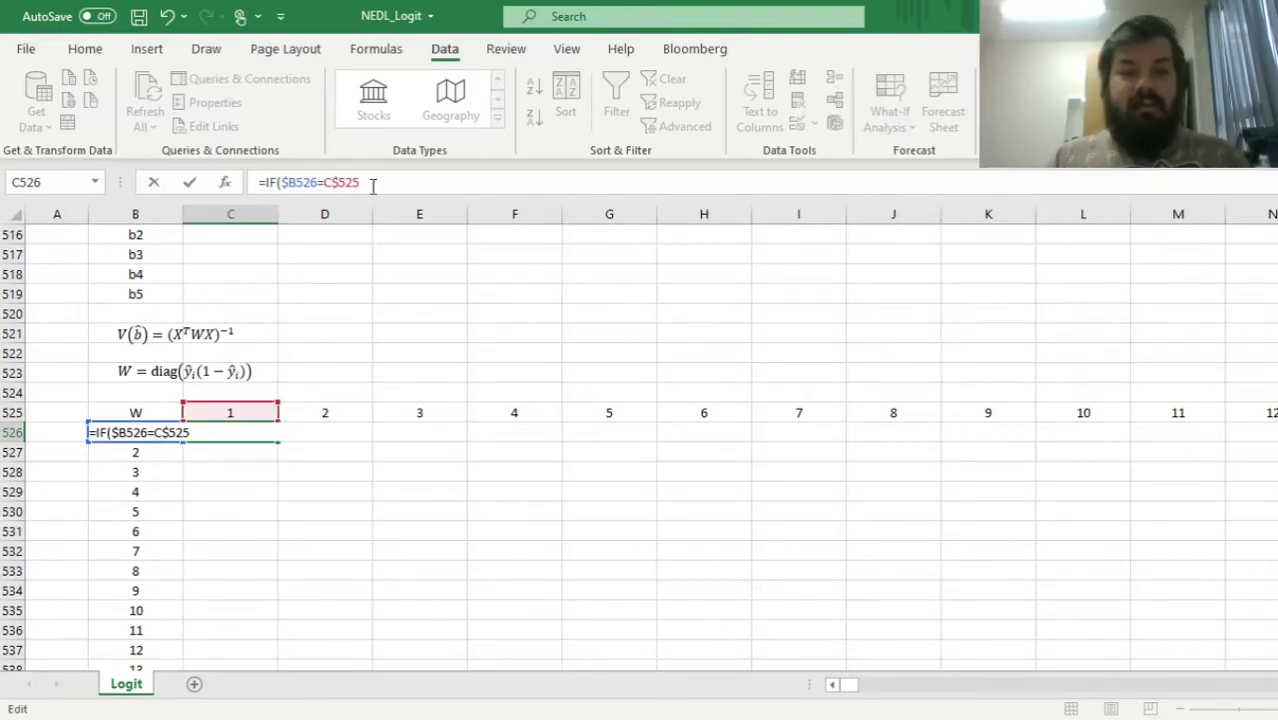
# Complete the IF formula in C526 with $J9*(1-$J9) when the labels match and 0 otherwise
pyautogui.write(',')
pyautogui.click(785, 334)
pyautogui.hotkey('ctrl', 'Up')
pyautogui.hotkey('ctrl', 'Up')
pyautogui.hotkey('ctrl', 'Up')
pyautogui.hotkey('ctrl', 'Up')
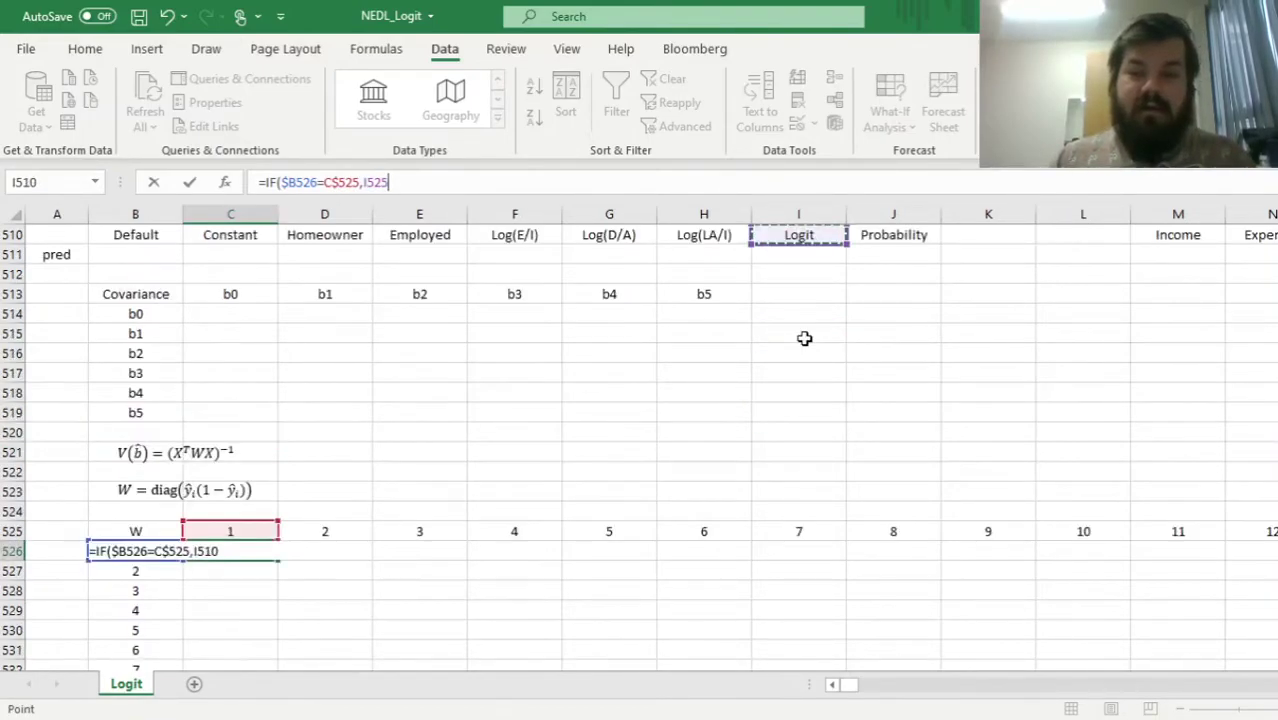
pyautogui.click(893, 393)
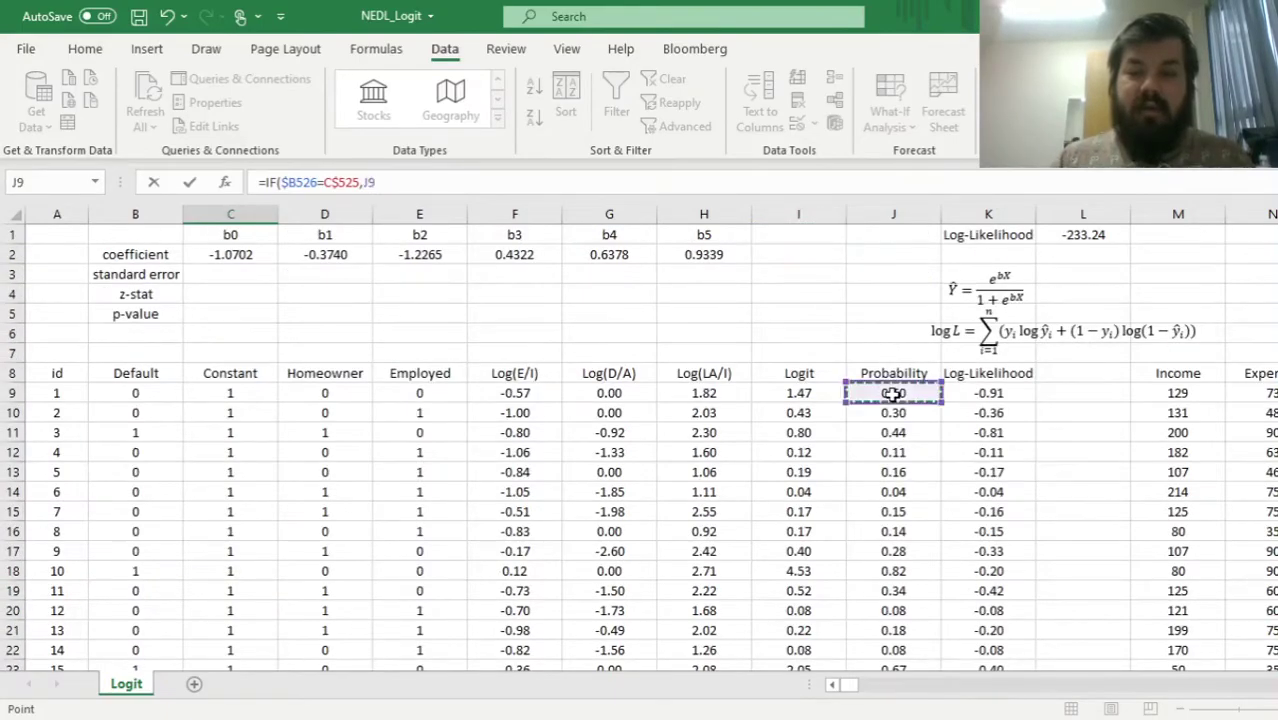
pyautogui.click(362, 183)
pyautogui.write('$J9')
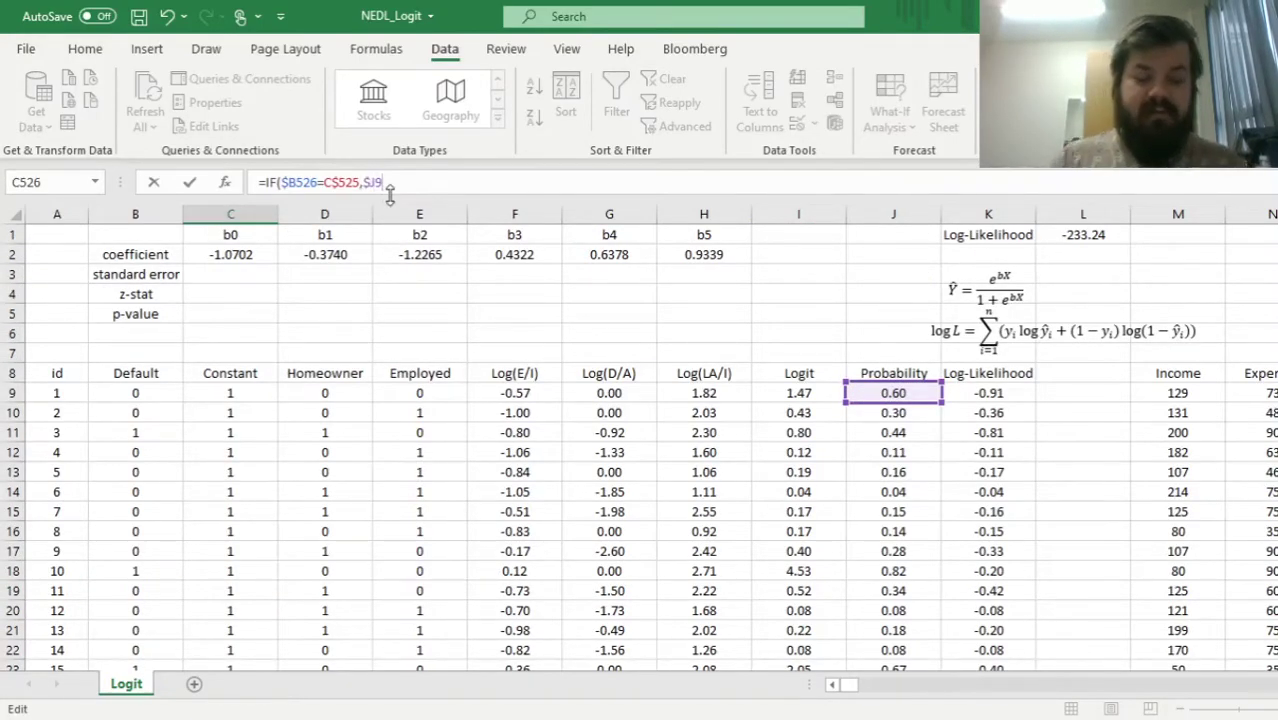
pyautogui.write('*(1-')
pyautogui.click(895, 392)
pyautogui.click(408, 183)
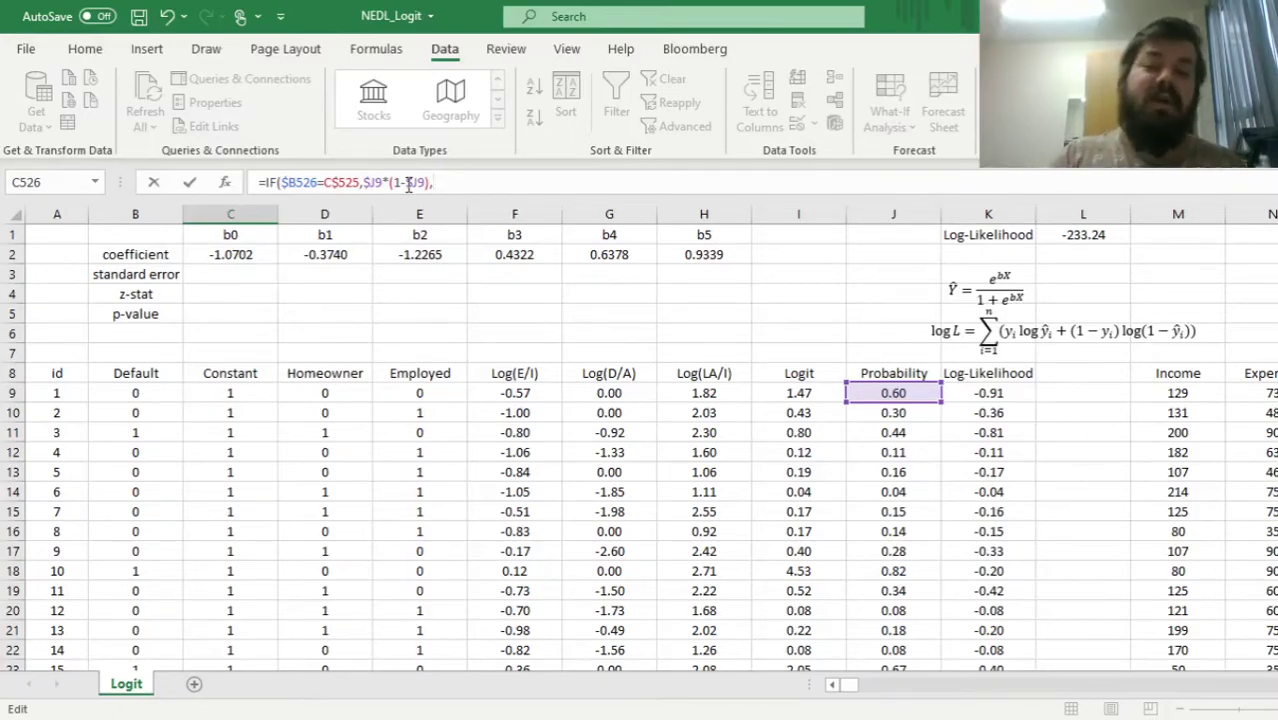
pyautogui.press('Return')
# Fill the C526 formula across row 526 to column 500 and down through all 500 rows of the W matrix
pyautogui.press('Up')
pyautogui.press('Up')
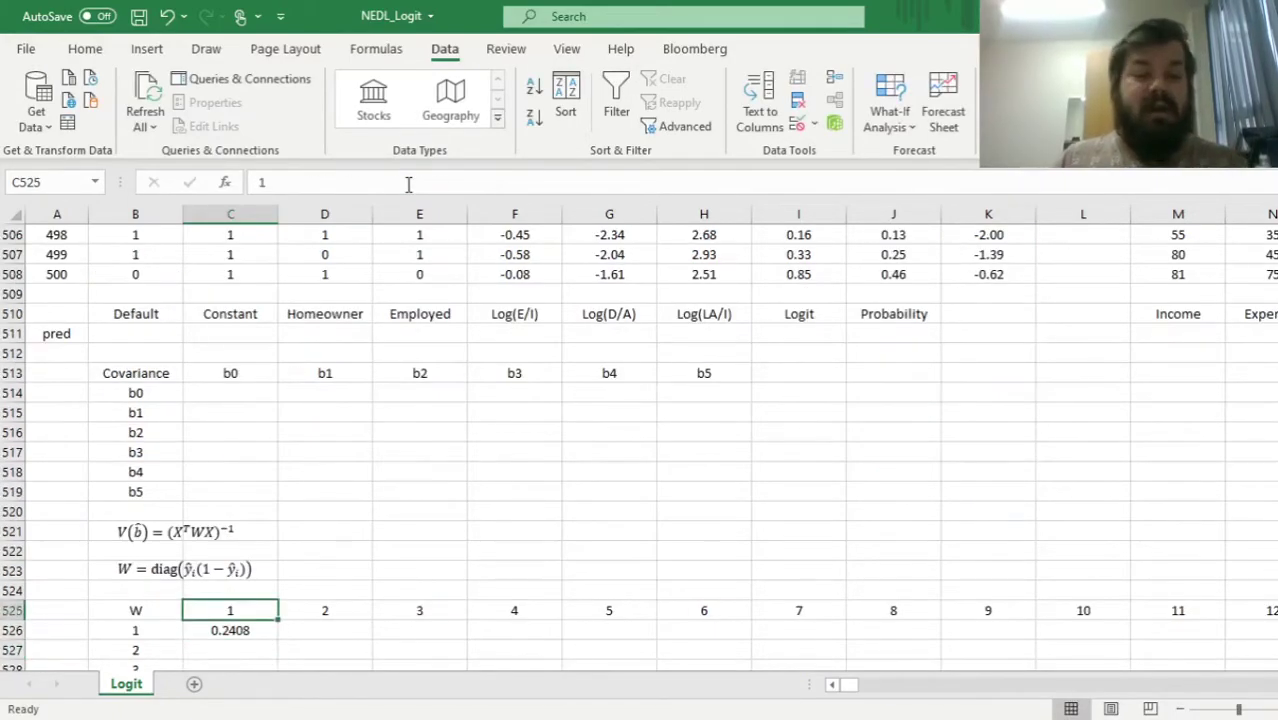
pyautogui.hotkey('ctrl', 'Right')
pyautogui.press('Down')
pyautogui.hotkey('ctrl', 'Left')
pyautogui.hotkey('ctrl', 'shift', 'Right')
pyautogui.hotkey('ctrl', 'r')
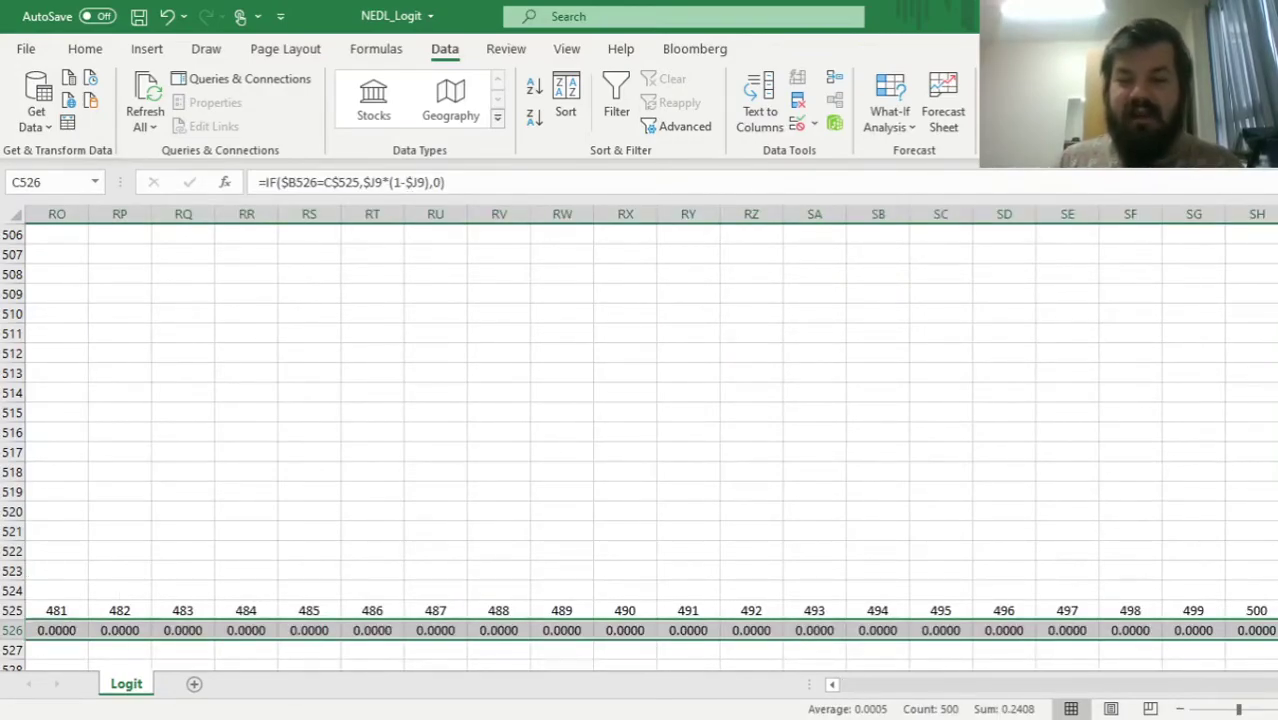
pyautogui.doubleClick(1277, 640)
# Examine the upper-left block of the filled W matrix, comparing its diagonal entries with the off-diagonal ones
pyautogui.click(1206, 638)
pyautogui.hotkey('ctrl', 'Left')
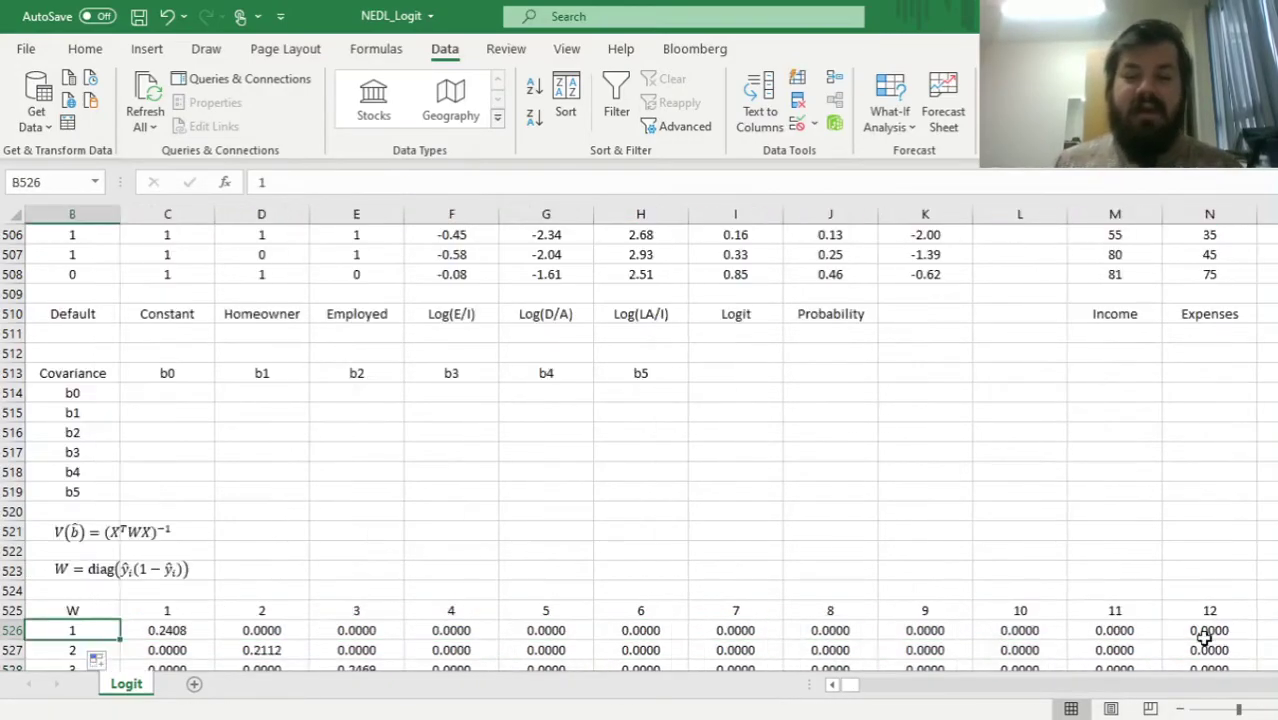
pyautogui.press('Left')
pyautogui.press('Right')
pyautogui.press('Right')
pyautogui.press('Down')
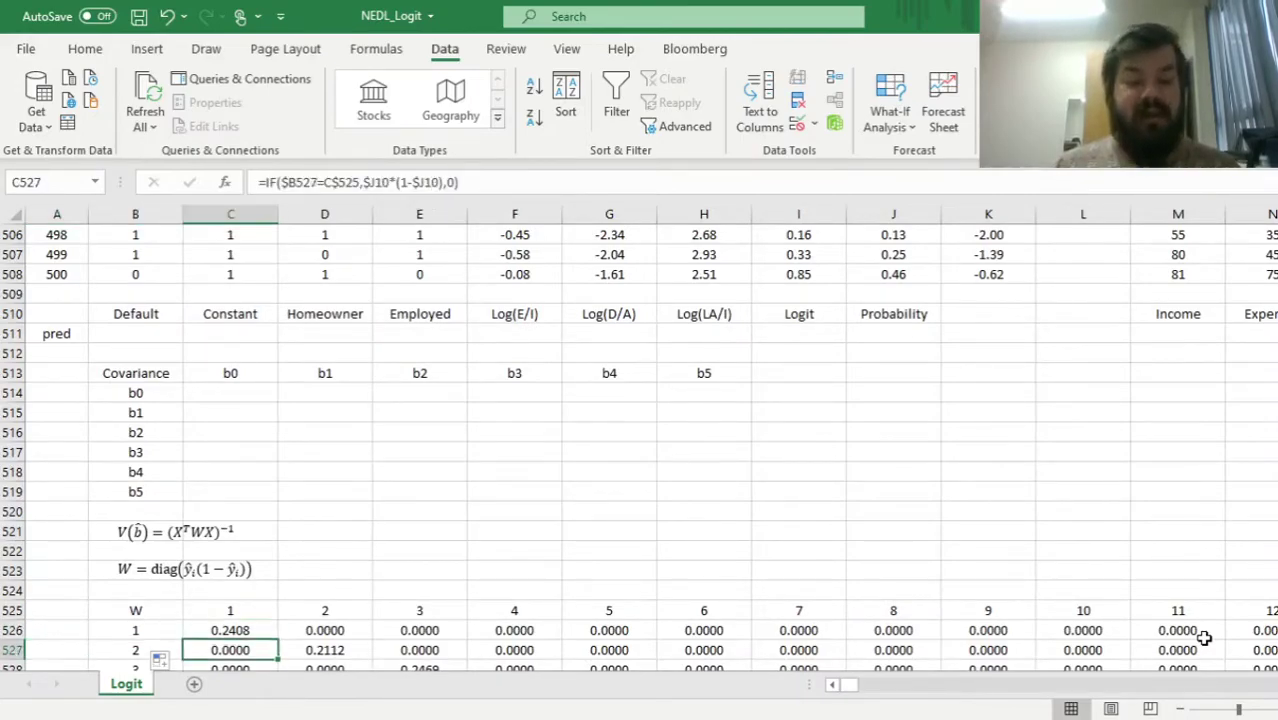
pyautogui.press('Down')
pyautogui.press('Down')
pyautogui.press('Down')
pyautogui.press('Down')
pyautogui.press('Down')
pyautogui.press('Down')
pyautogui.press('Down')
pyautogui.press('Down')
pyautogui.press('Down')
pyautogui.press('Down')
pyautogui.press('Down')
pyautogui.press('Down')
pyautogui.press('Down')
pyautogui.press('Down')
pyautogui.moveTo(233, 344); pyautogui.dragTo(827, 513)
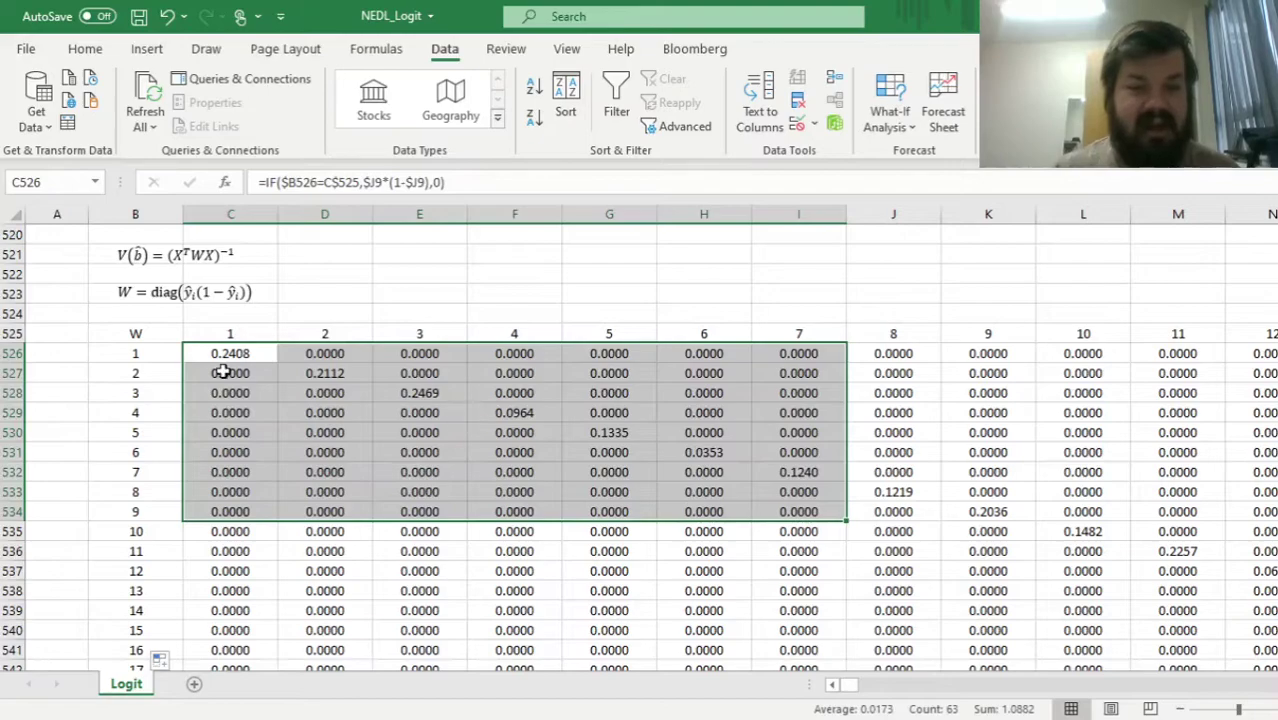
pyautogui.moveTo(228, 345); pyautogui.dragTo(875, 521)
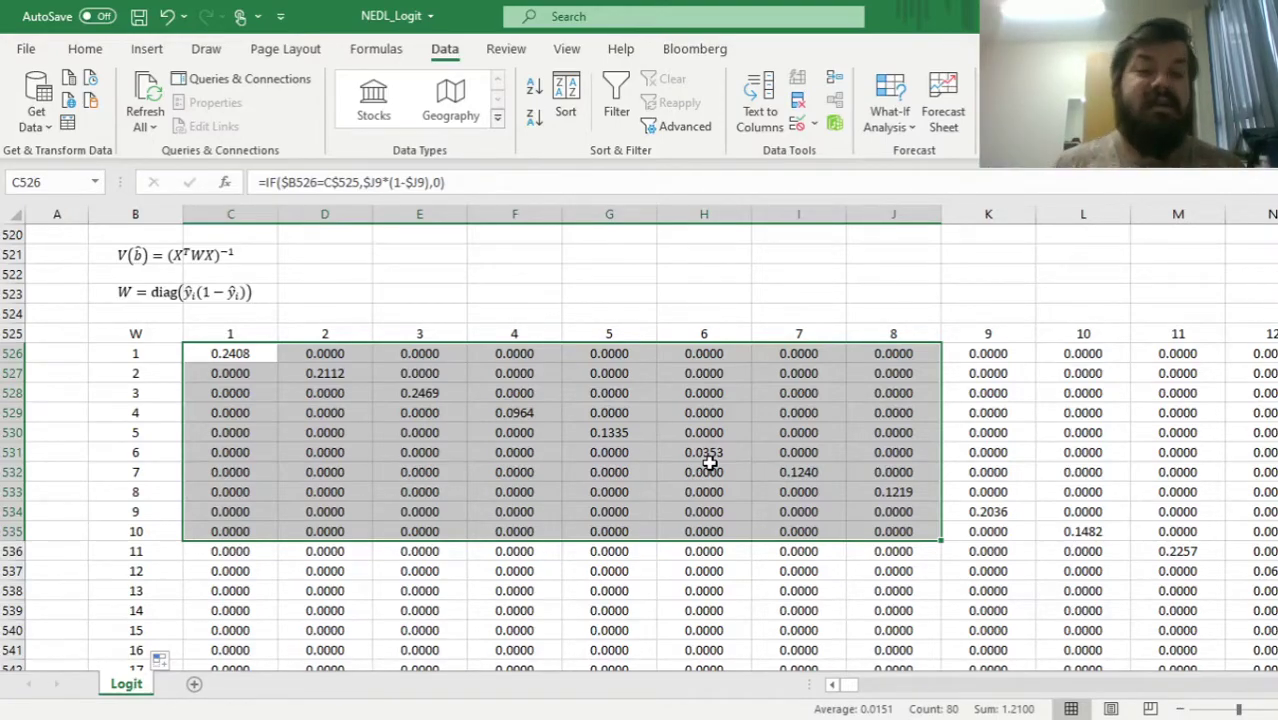
# Start an array formula over the covariance block C514:H519 with =MINVERSE(MMULT(TRANSPOSE(
pyautogui.click(351, 252)
pyautogui.press('Up')
pyautogui.press('Up')
pyautogui.press('Up')
pyautogui.press('Up')
pyautogui.press('Up')
pyautogui.press('Up')
pyautogui.press('Up')
pyautogui.press('Up')
pyautogui.press('Up')
pyautogui.press('Up')
pyautogui.press('Up')
pyautogui.press('Up')
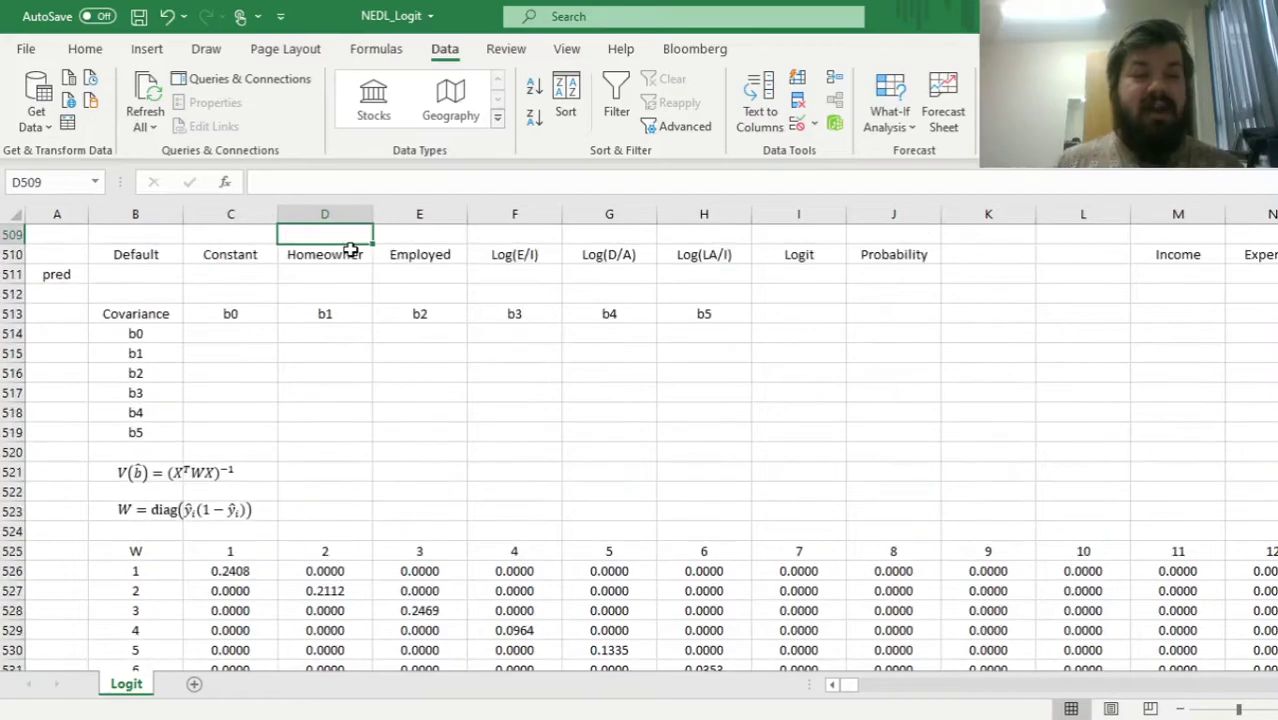
pyautogui.moveTo(194, 334); pyautogui.dragTo(722, 429)
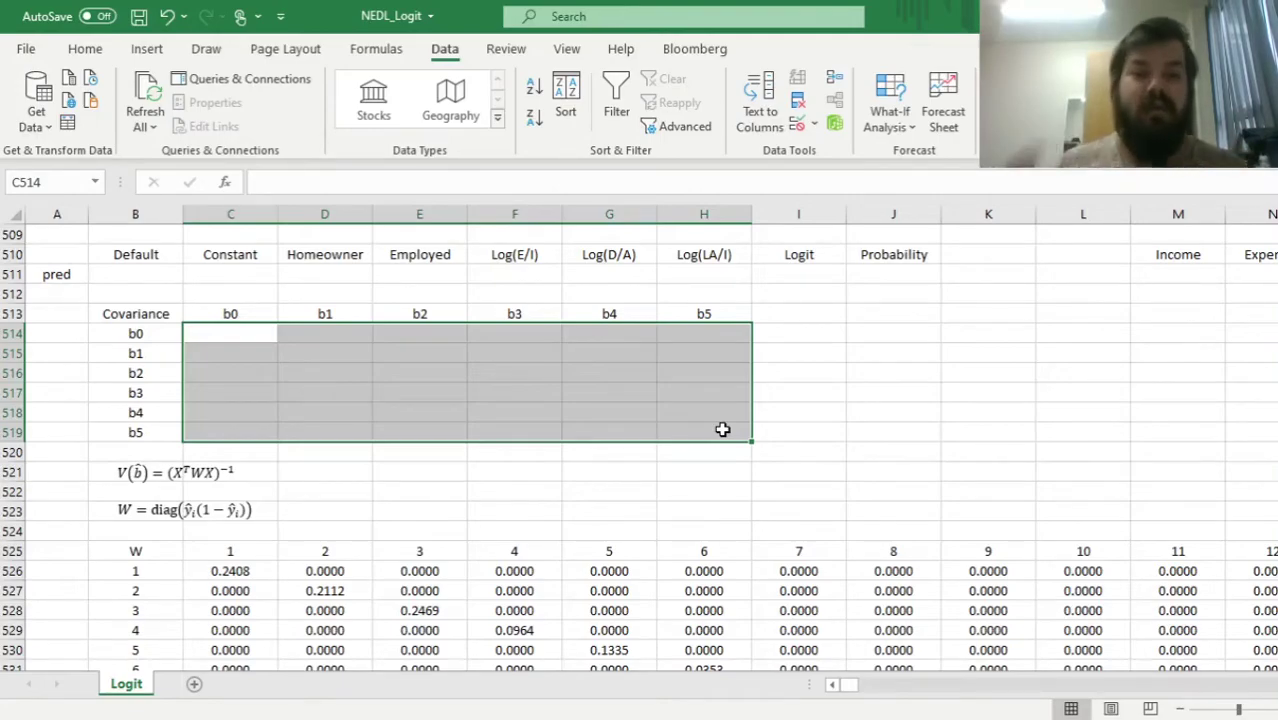
pyautogui.write('=')
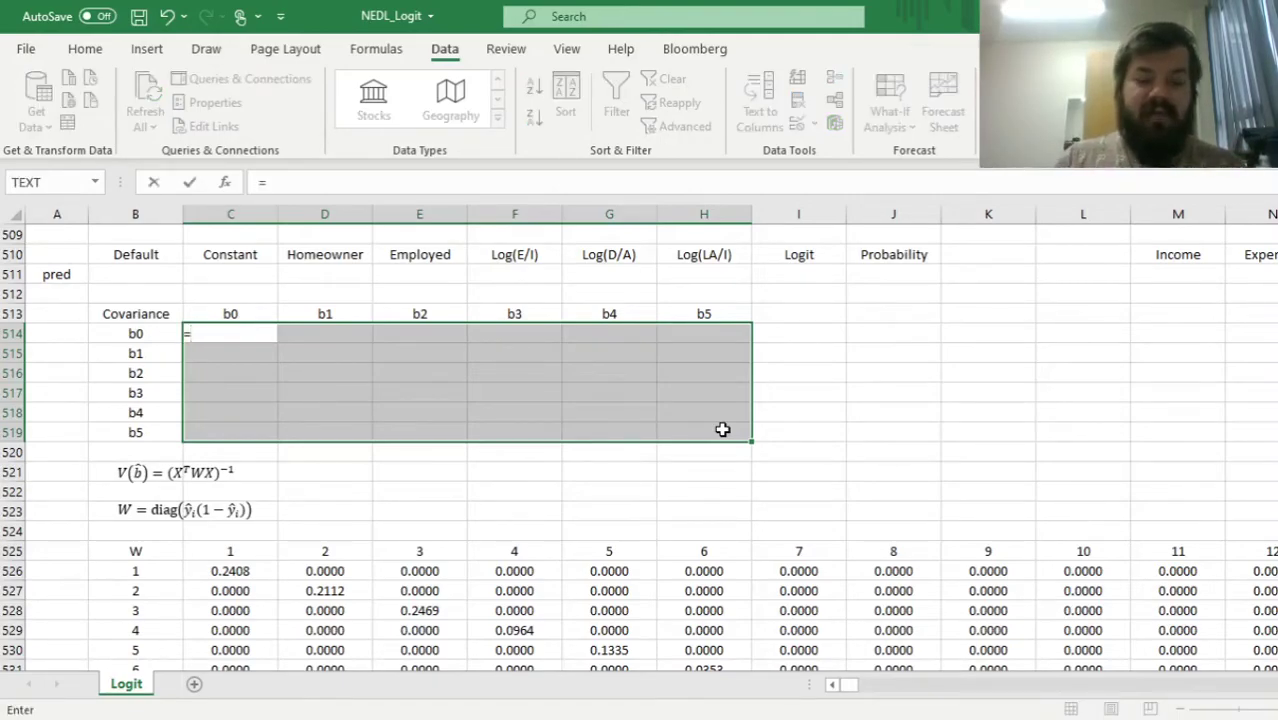
pyautogui.write('MINVERSE(')
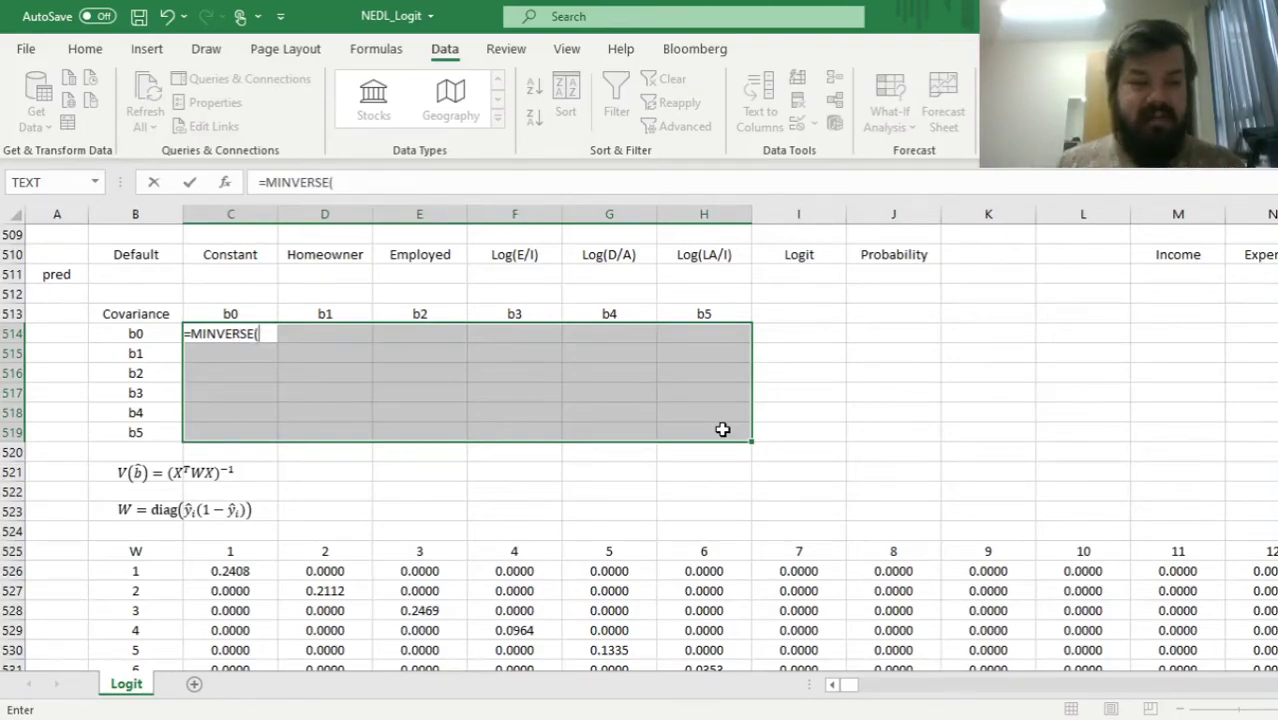
pyautogui.write('MMULT(')
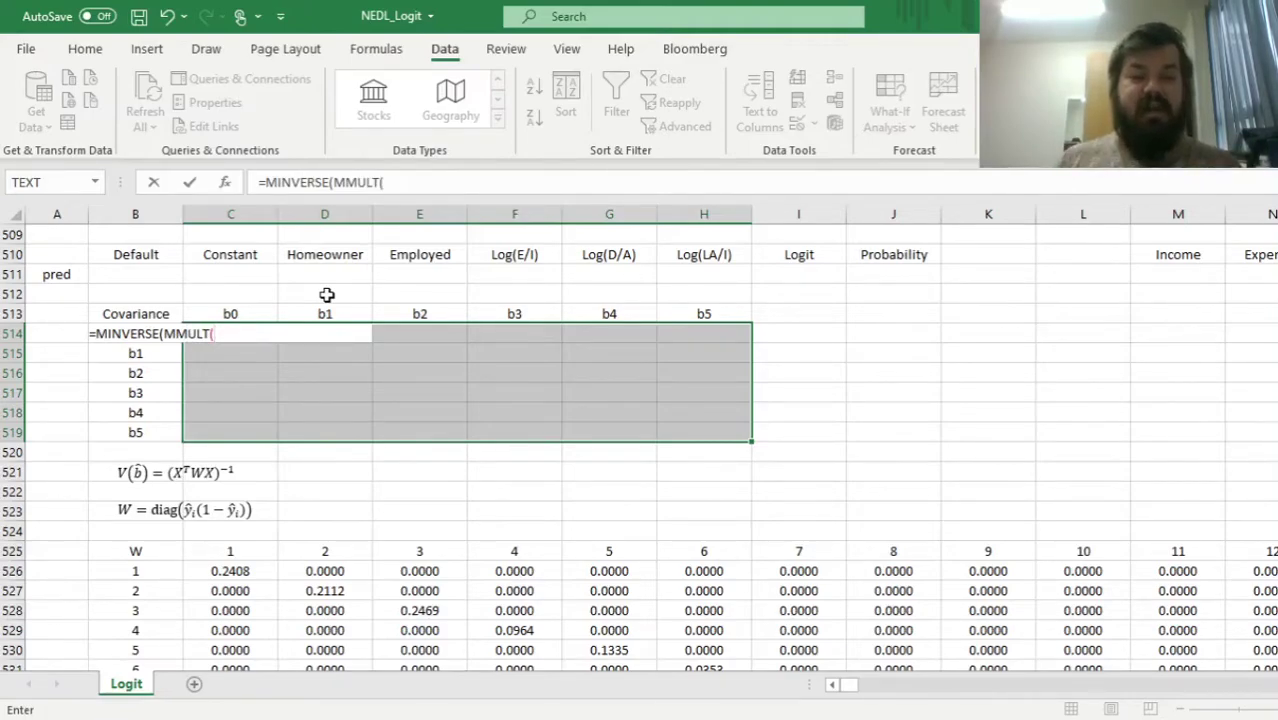
pyautogui.write('TR')
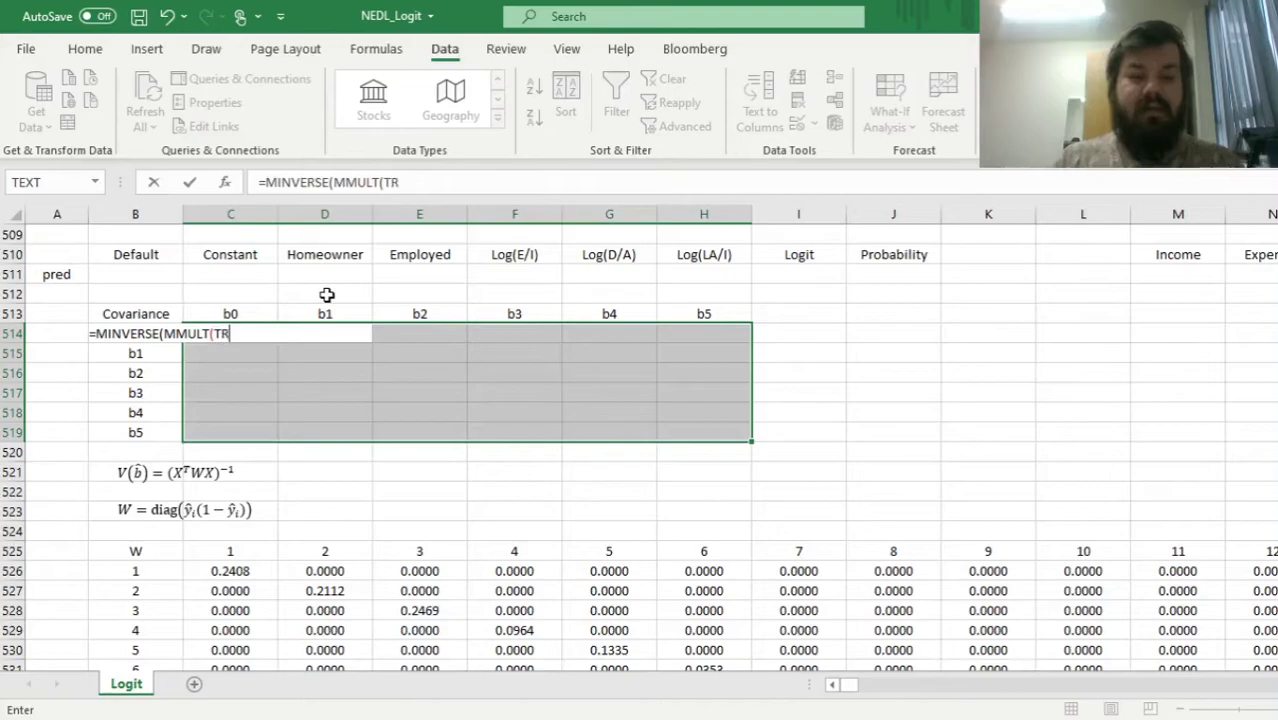
pyautogui.write('ANSPOSE(')
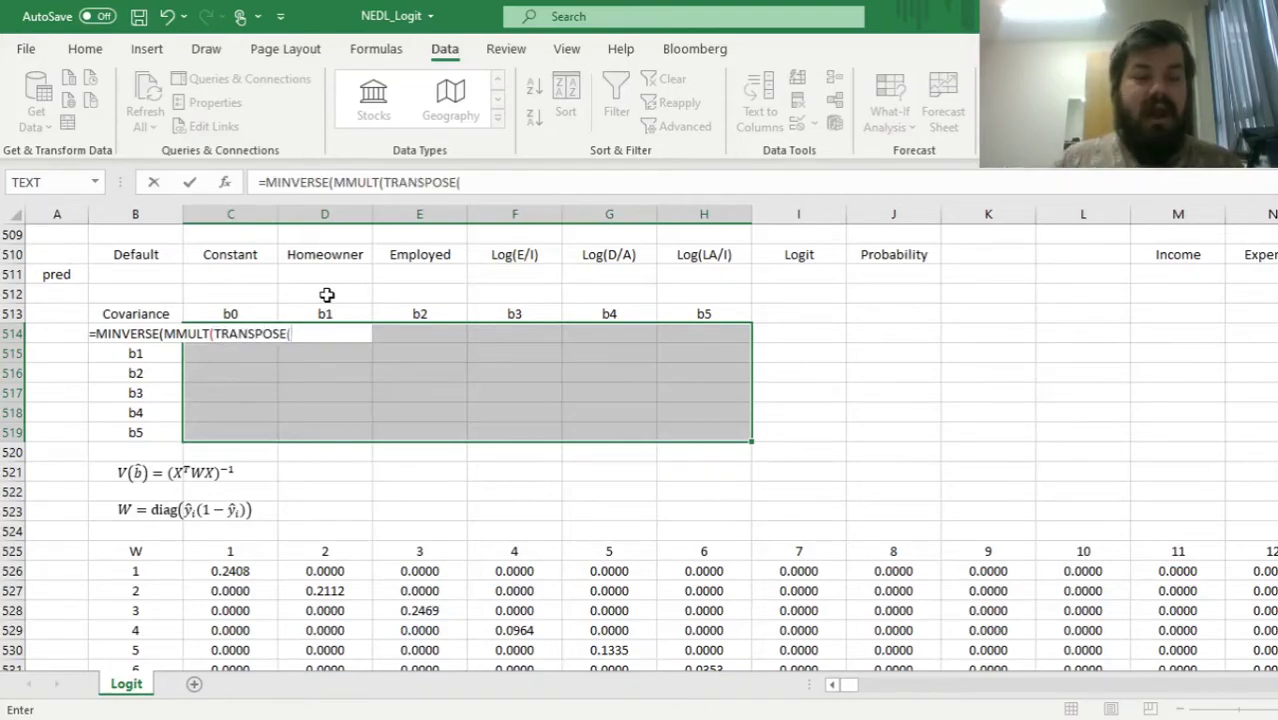
# Supply the regressor data C9:H508, from Constant to Log(LA/I), as the TRANSPOSE argument and close that function
pyautogui.click(258, 252)
pyautogui.hotkey('ctrl', 'Up')
pyautogui.hotkey('ctrl', 'Up')
pyautogui.hotkey('ctrl', 'Up')
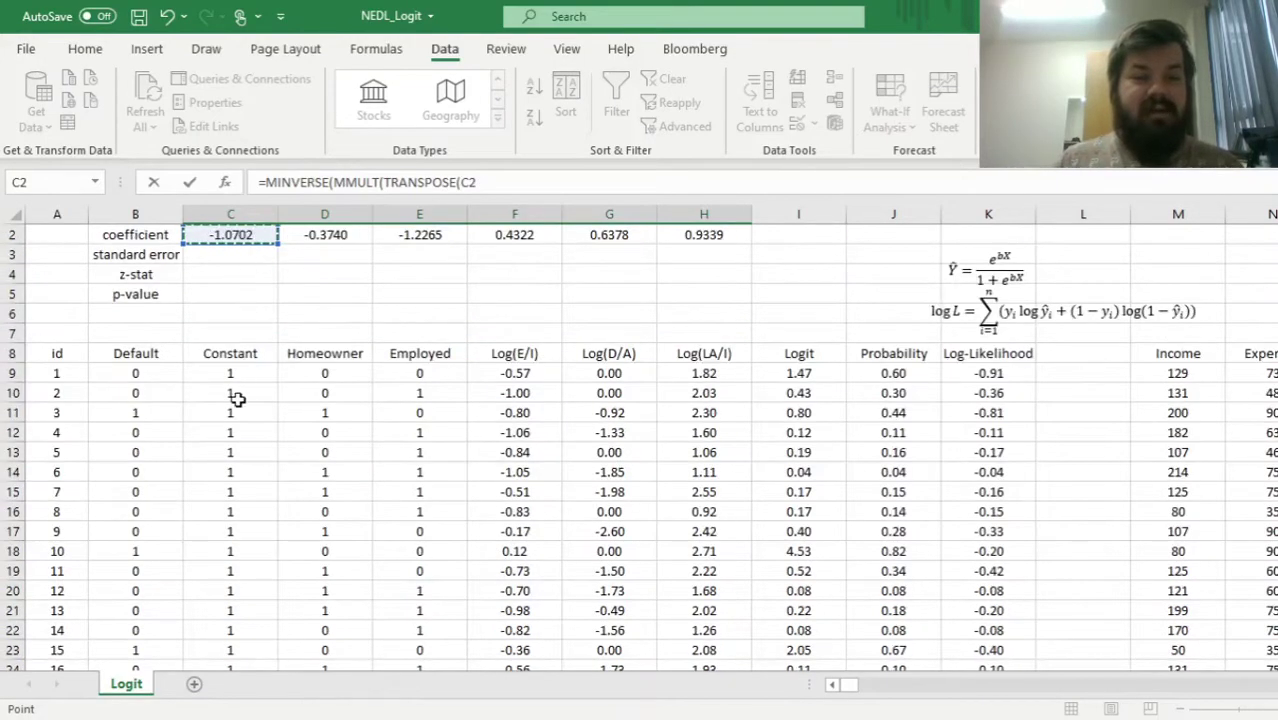
pyautogui.moveTo(200, 372); pyautogui.dragTo(730, 416)
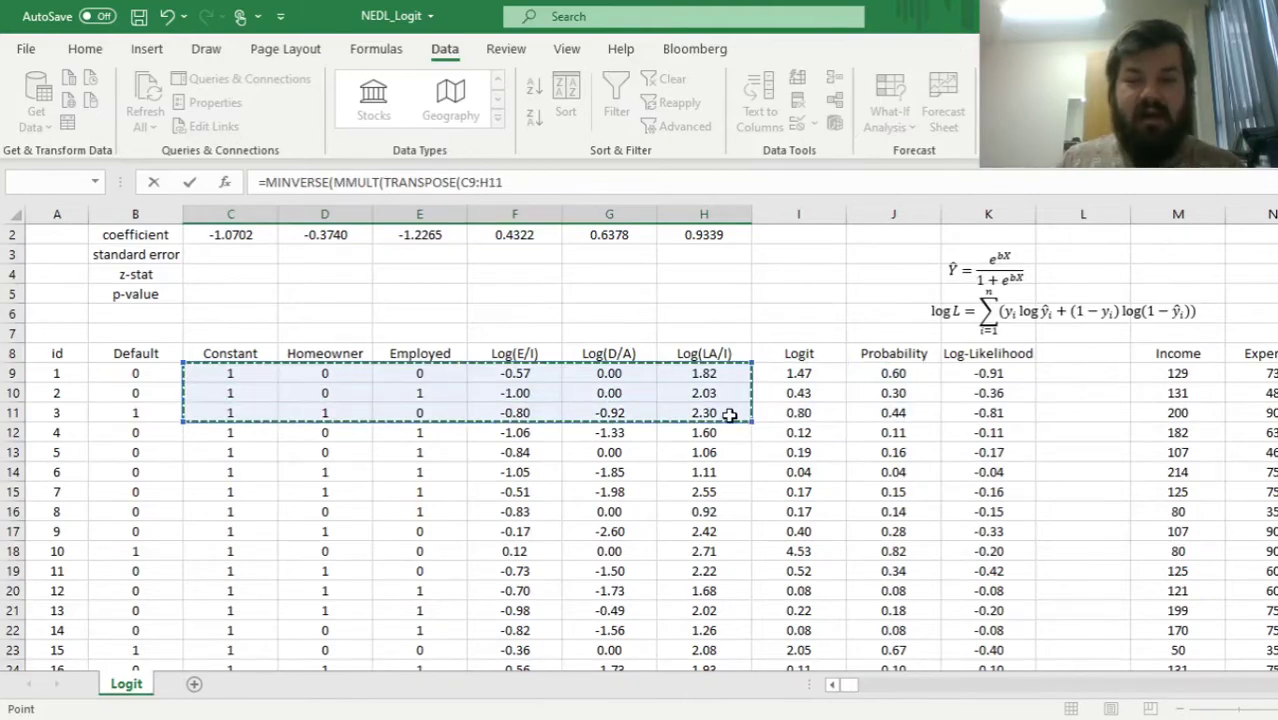
pyautogui.hotkey('ctrl', 'shift', 'Down')
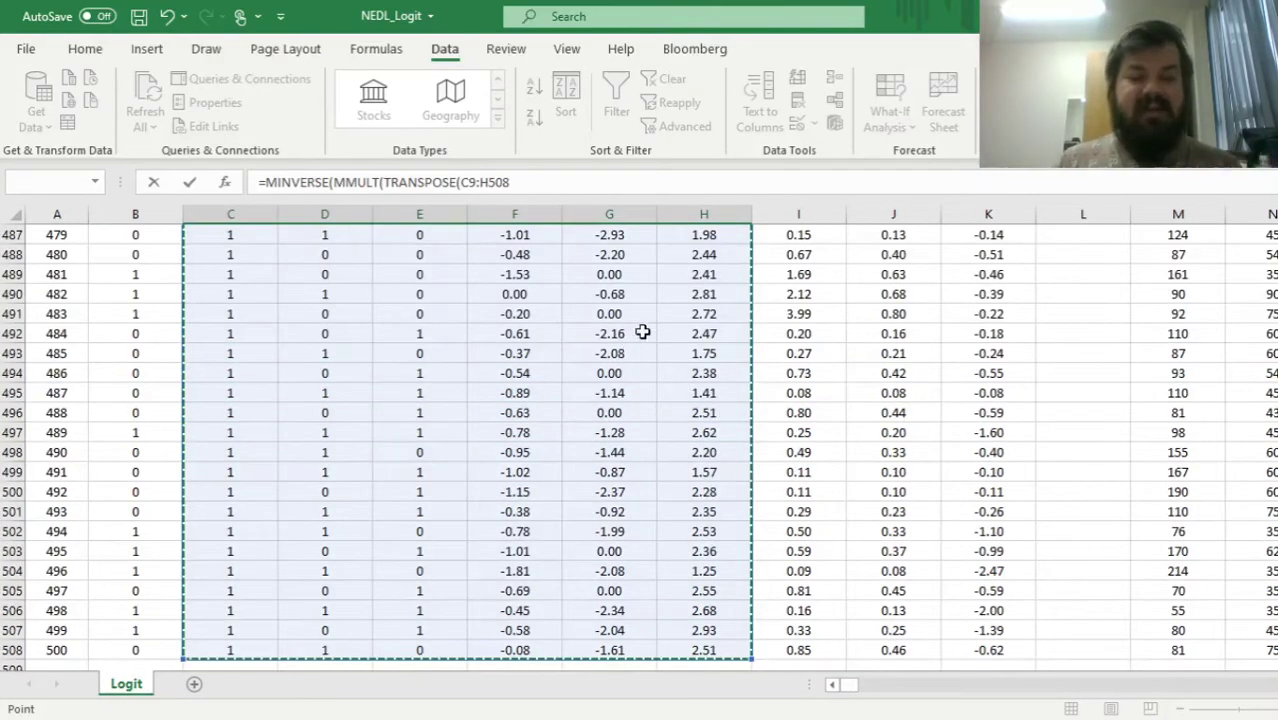
pyautogui.write(')')
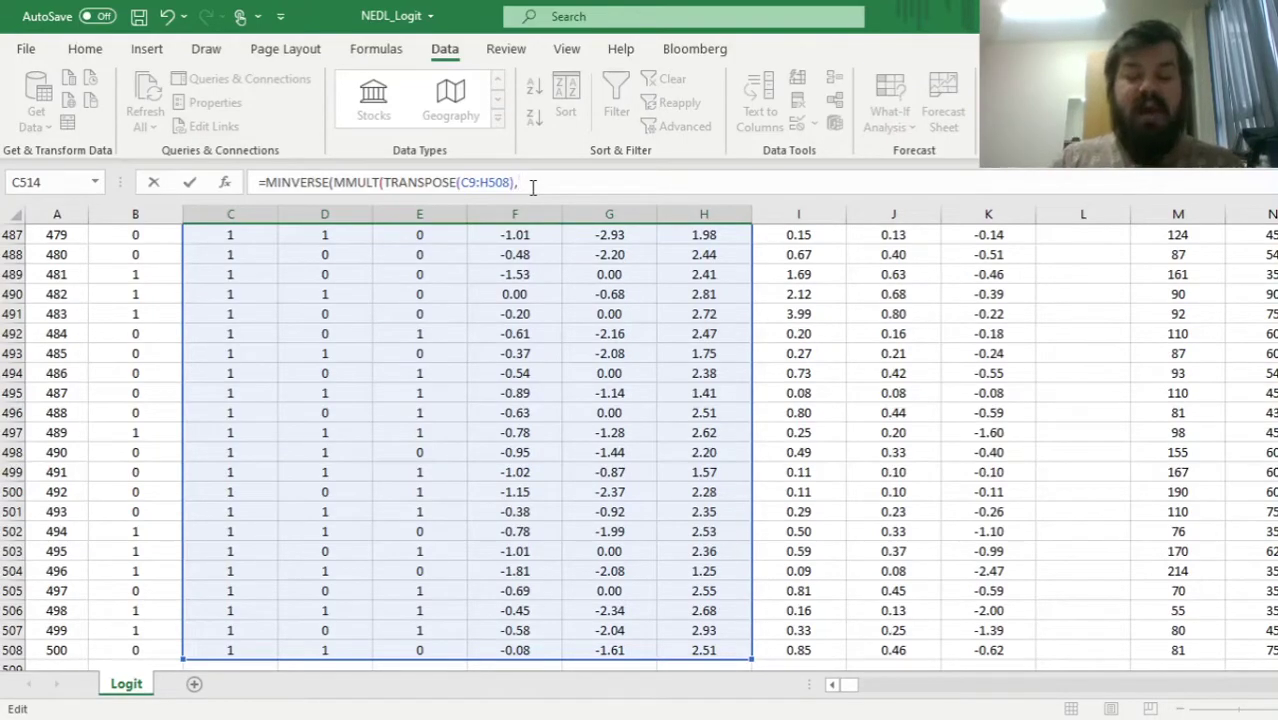
# Nest a second MMULT in the covariance formula with the full W matrix C526:SH1025 as its first array
pyautogui.write(',MMULT(')
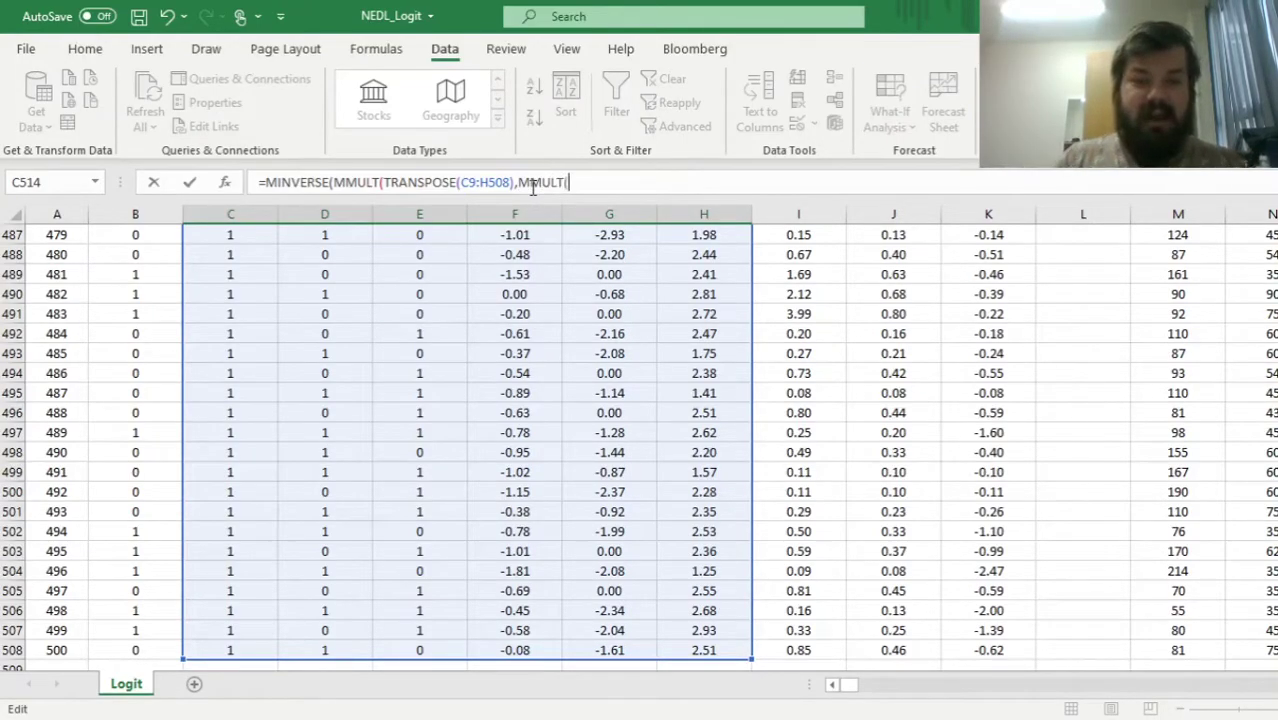
pyautogui.click(101, 514)
pyautogui.press('Down')
pyautogui.press('Down')
pyautogui.press('Down')
pyautogui.press('Down')
pyautogui.press('Down')
pyautogui.press('Down')
pyautogui.press('Down')
pyautogui.press('Down')
pyautogui.press('Down')
pyautogui.press('Down')
pyautogui.press('Down')
pyautogui.press('Down')
pyautogui.press('Down')
pyautogui.press('Down')
pyautogui.press('Down')
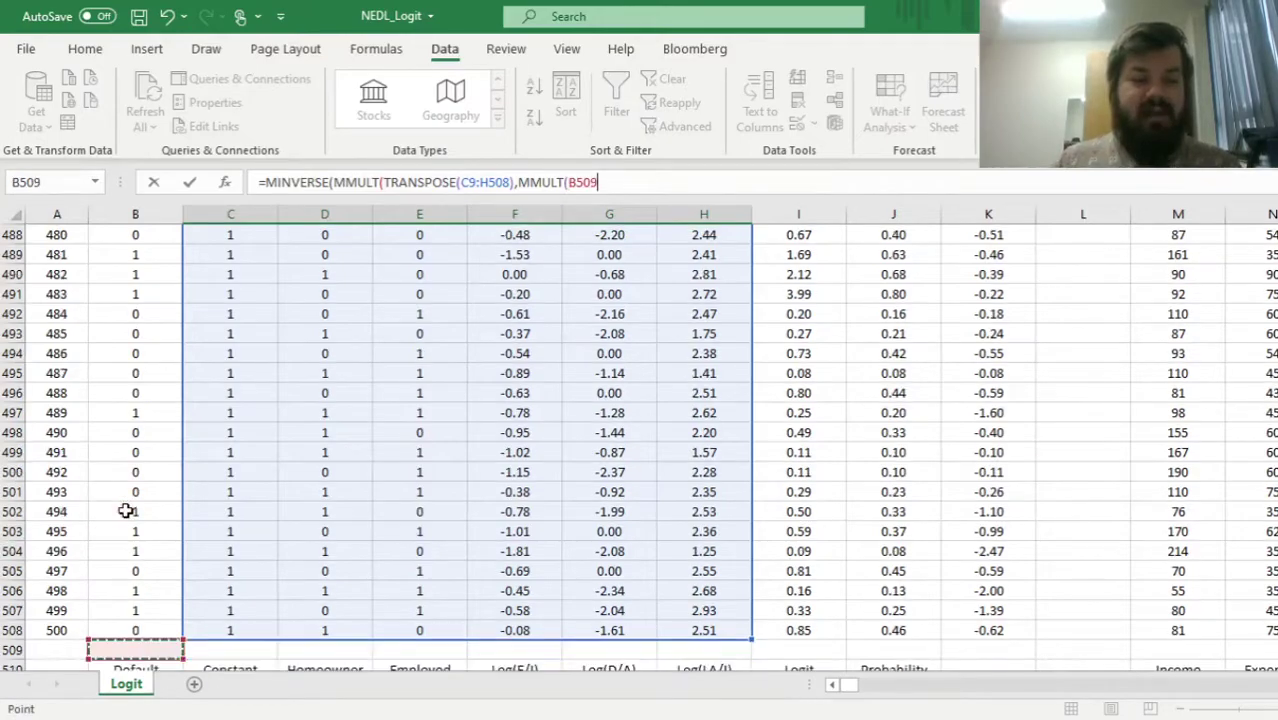
pyautogui.press('Down')
pyautogui.press('Down')
pyautogui.press('Down')
pyautogui.press('Down')
pyautogui.press('Down')
pyautogui.press('Down')
pyautogui.press('Down')
pyautogui.press('Down')
pyautogui.press('Down')
pyautogui.press('Down')
pyautogui.press('Down')
pyautogui.press('Down')
pyautogui.press('Down')
pyautogui.press('Down')
pyautogui.press('Down')
pyautogui.press('Down')
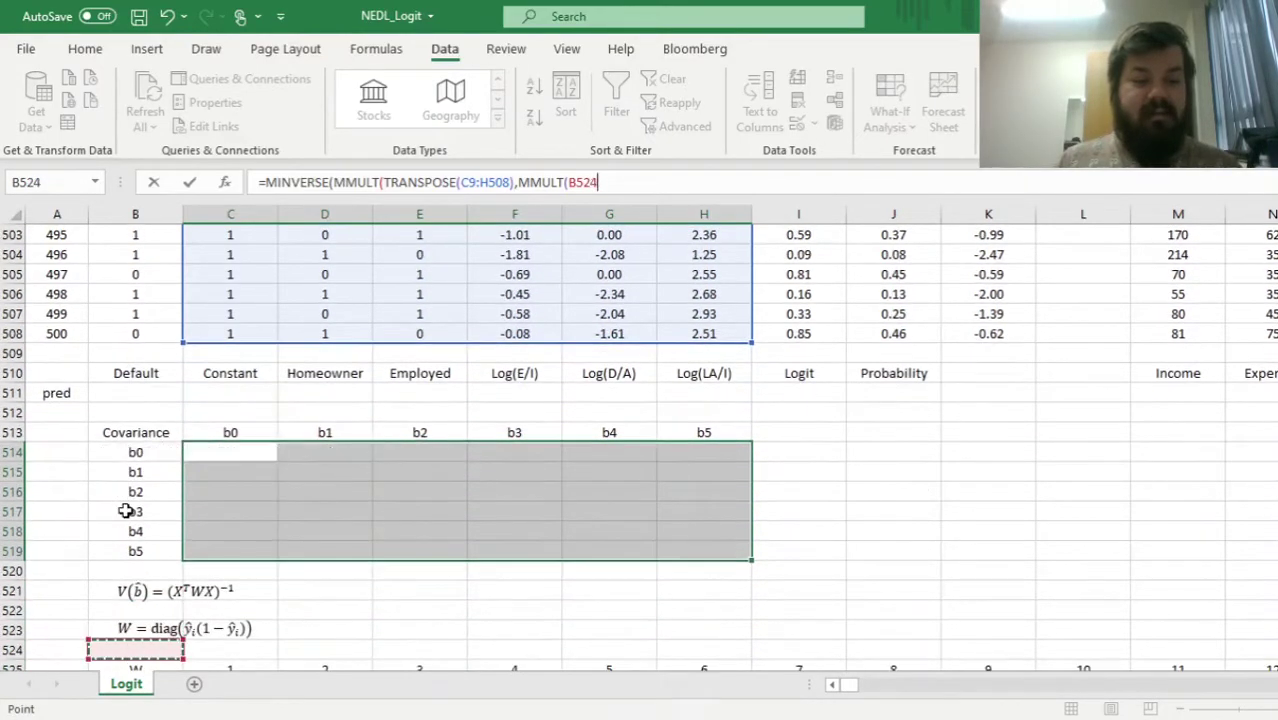
pyautogui.press('Down')
pyautogui.press('Down')
pyautogui.click(226, 490)
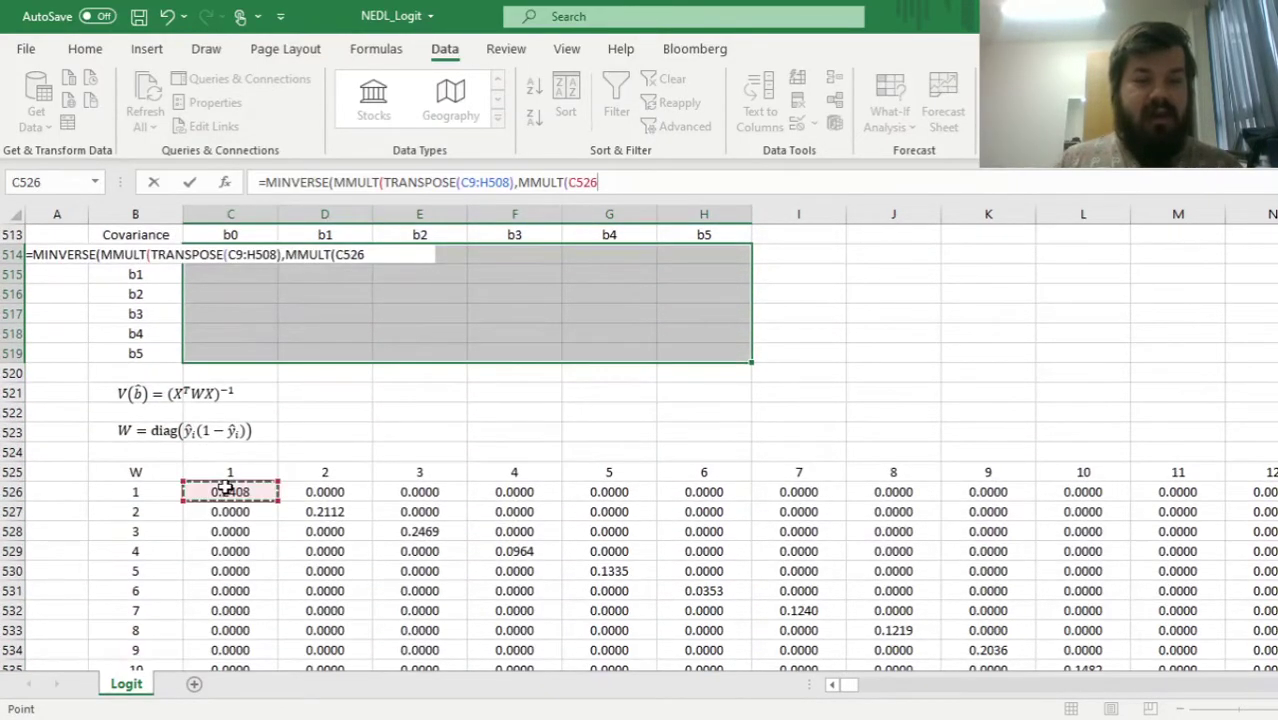
pyautogui.hotkey('ctrl', 'shift', 'Right')
pyautogui.hotkey('ctrl', 'shift', 'Down')
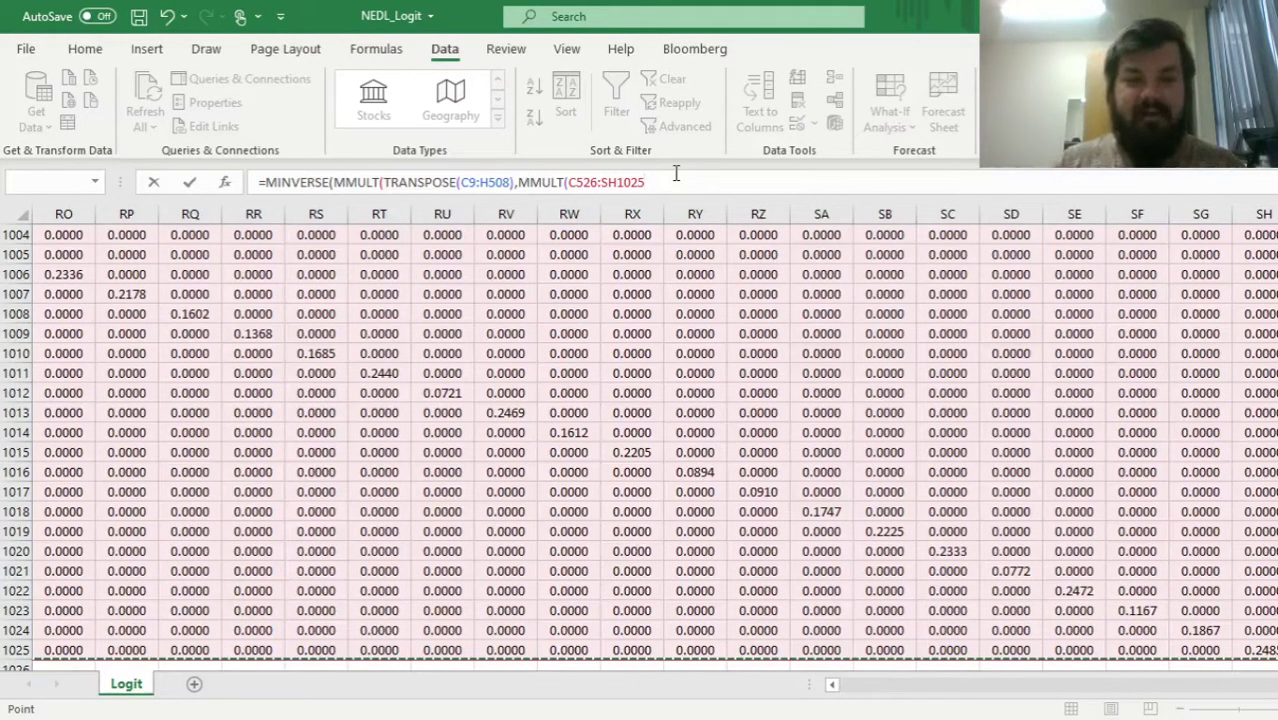
pyautogui.write(',')
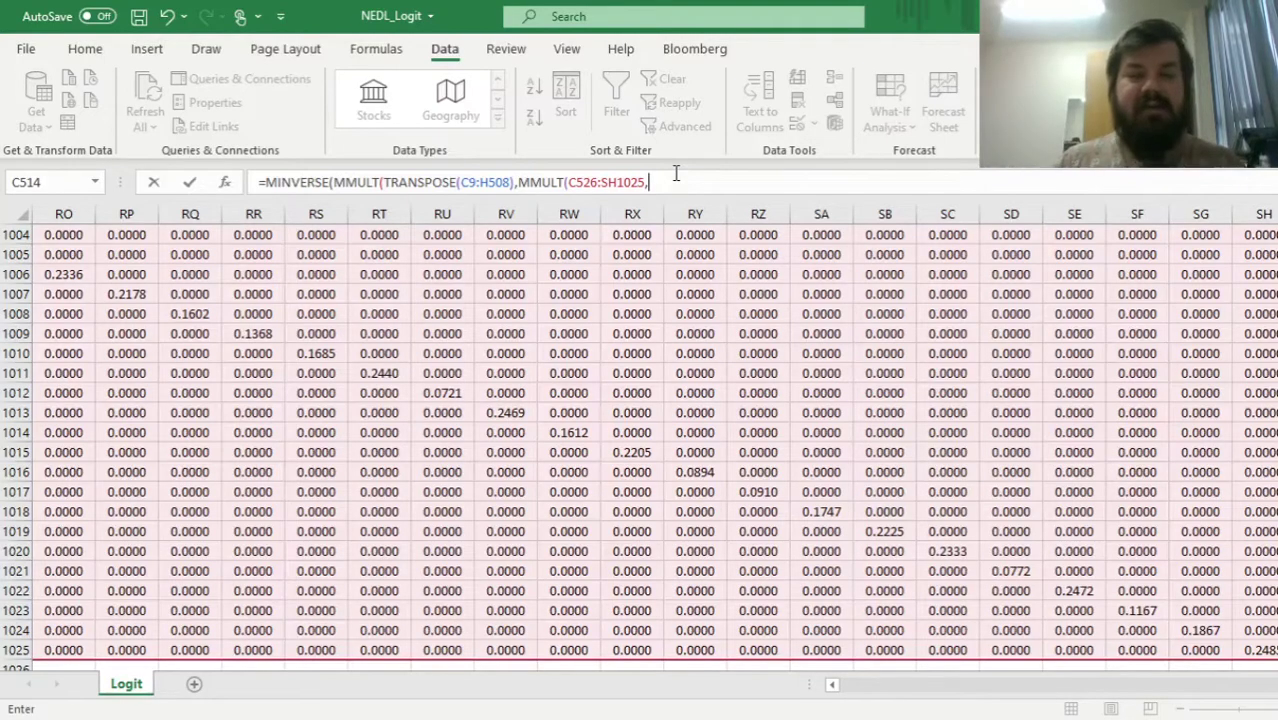
# Supply the regressor data C9:H508 as the inner MMULT's second array, close all functions and enter the array formula over C514:H519
pyautogui.click(114, 363)
pyautogui.hotkey('ctrl', 'Up')
pyautogui.hotkey('ctrl', 'Up')
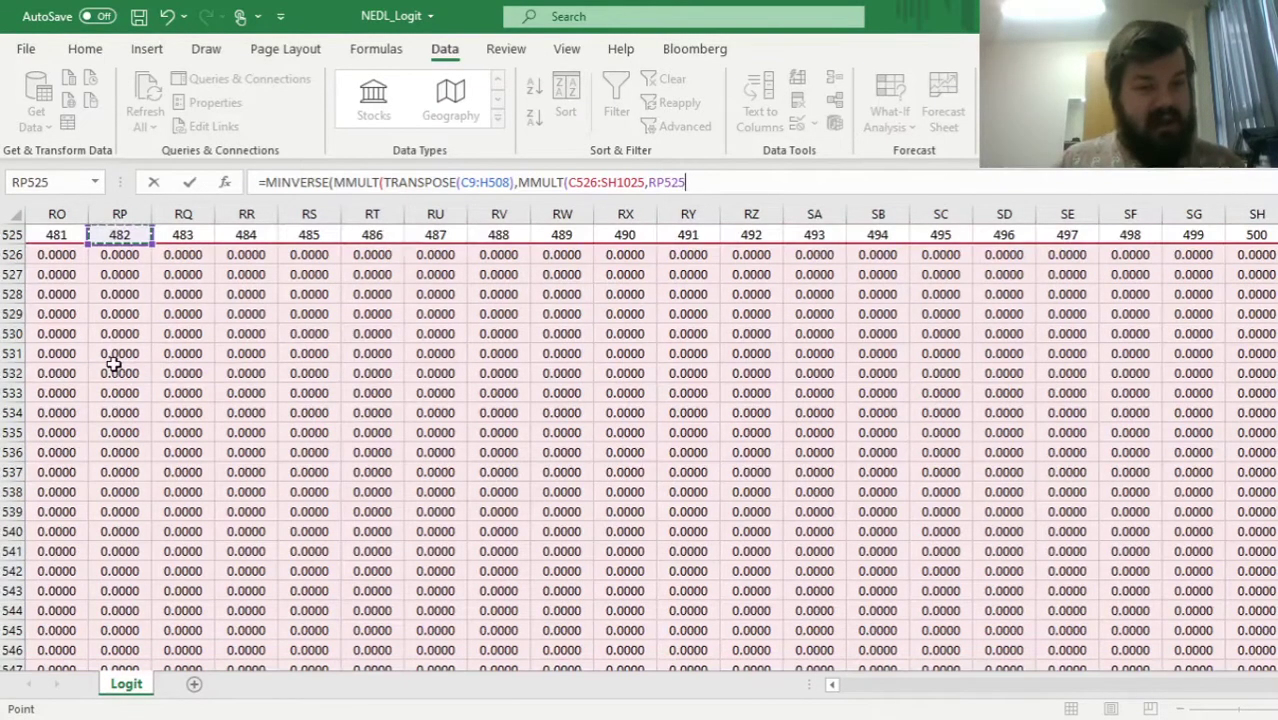
pyautogui.press('Left')
pyautogui.hotkey('ctrl', 'Left')
pyautogui.hotkey('ctrl', 'Left')
pyautogui.hotkey('ctrl', 'Left')
pyautogui.hotkey('ctrl', 'Left')
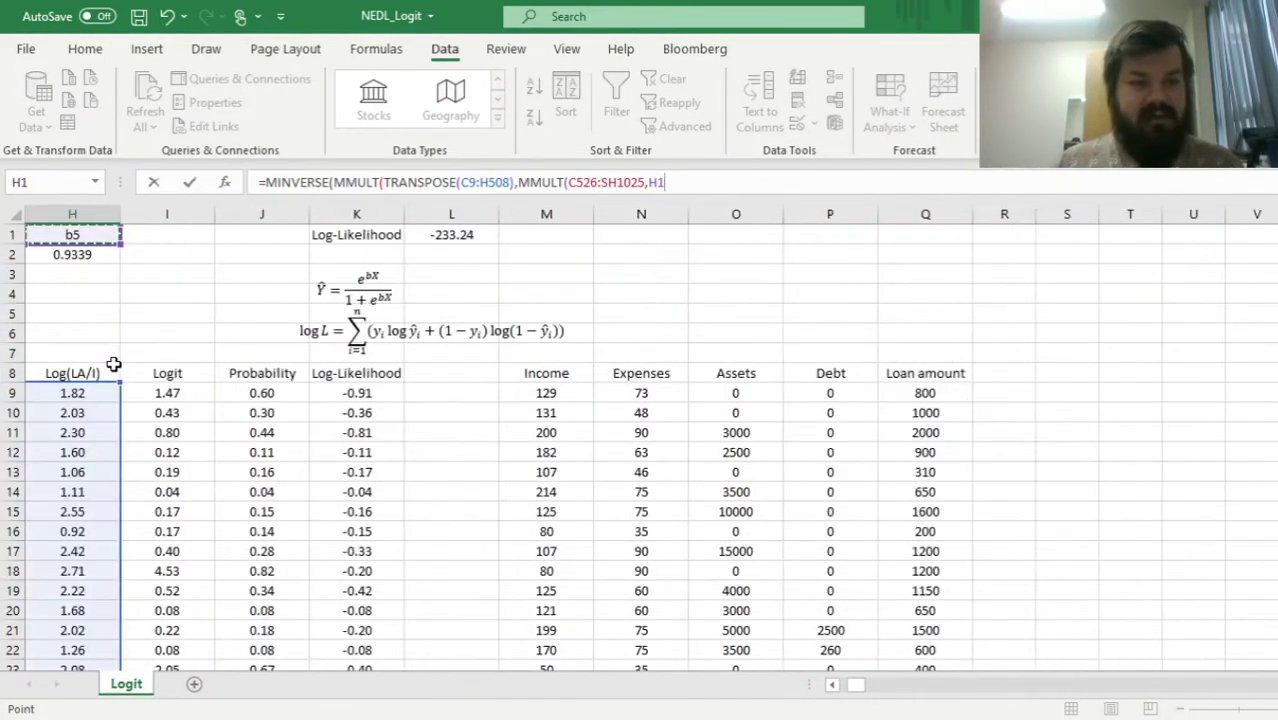
pyautogui.hotkey('ctrl', 'Left')
pyautogui.moveTo(238, 392); pyautogui.dragTo(703, 494)
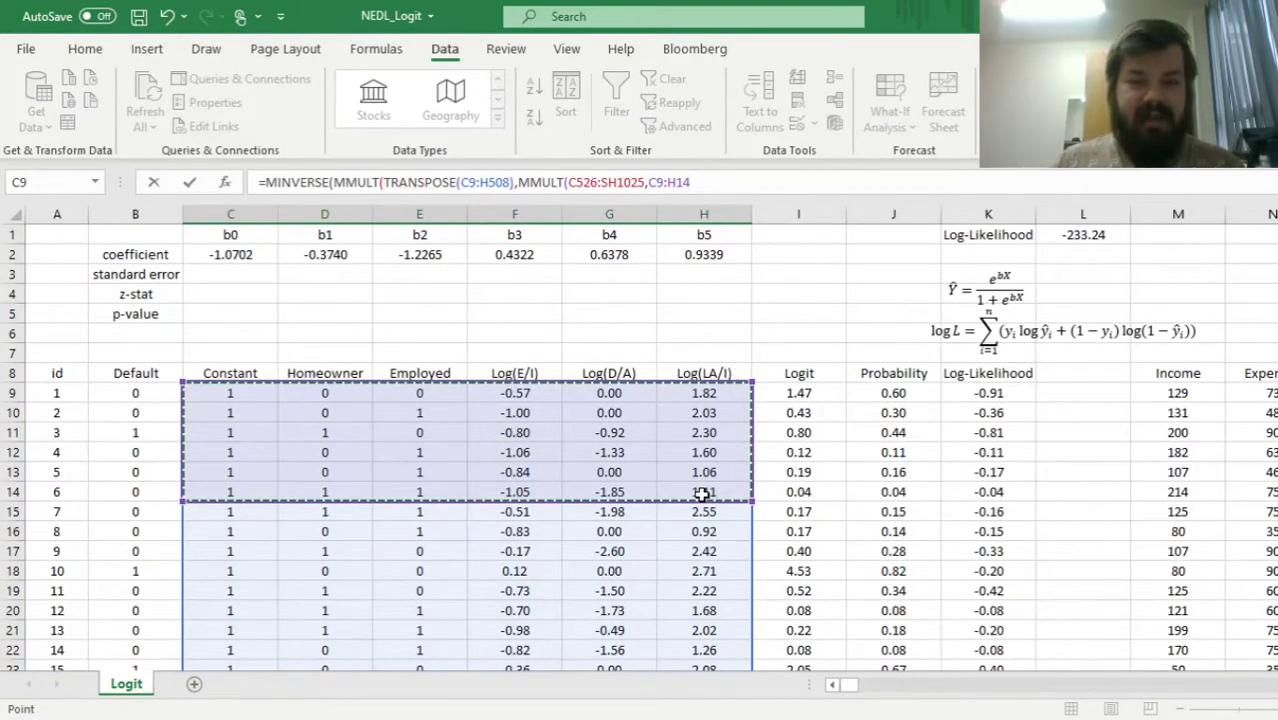
pyautogui.hotkey('ctrl', 'shift', 'Down')
pyautogui.write(')')
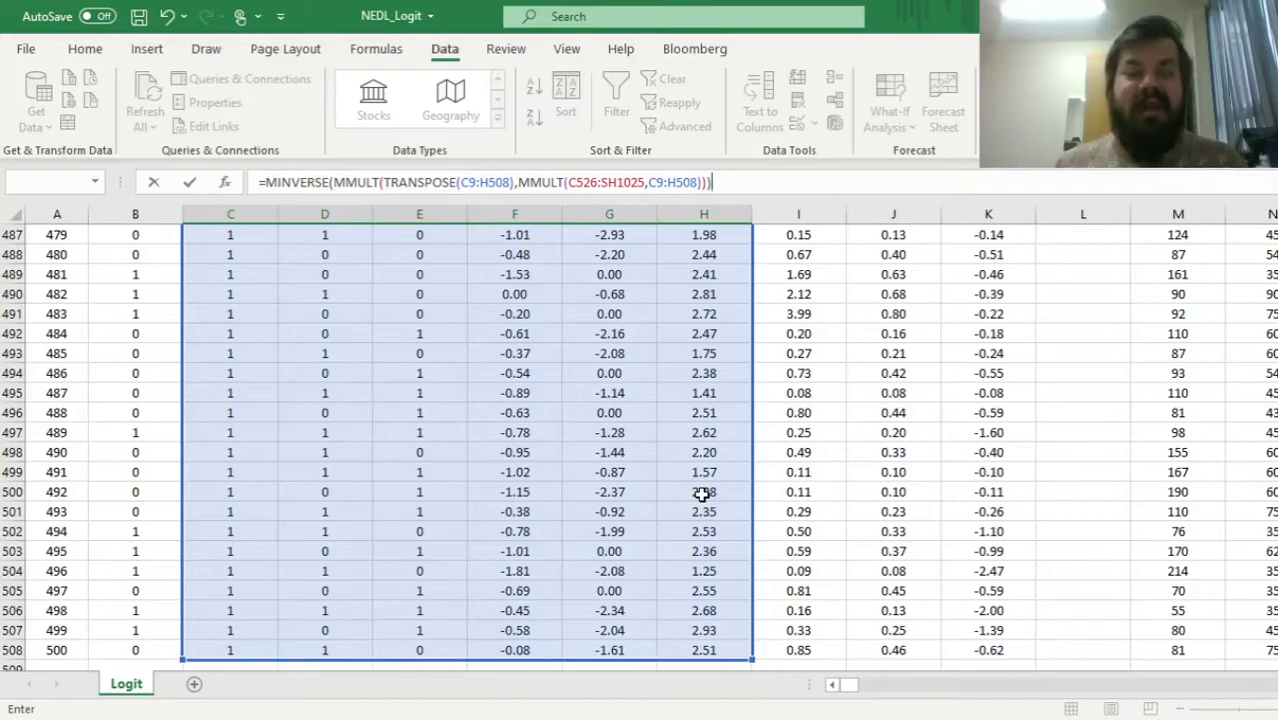
pyautogui.hotkey('ctrl', 'shift', 'Return')
# Examine the covariance matrix C514:H519, focusing on the diagonal entries that hold the variances of b0 to b5
pyautogui.press('Down')
pyautogui.press('Down')
pyautogui.press('Down')
pyautogui.press('Down')
pyautogui.press('Down')
pyautogui.press('Down')
pyautogui.press('Down')
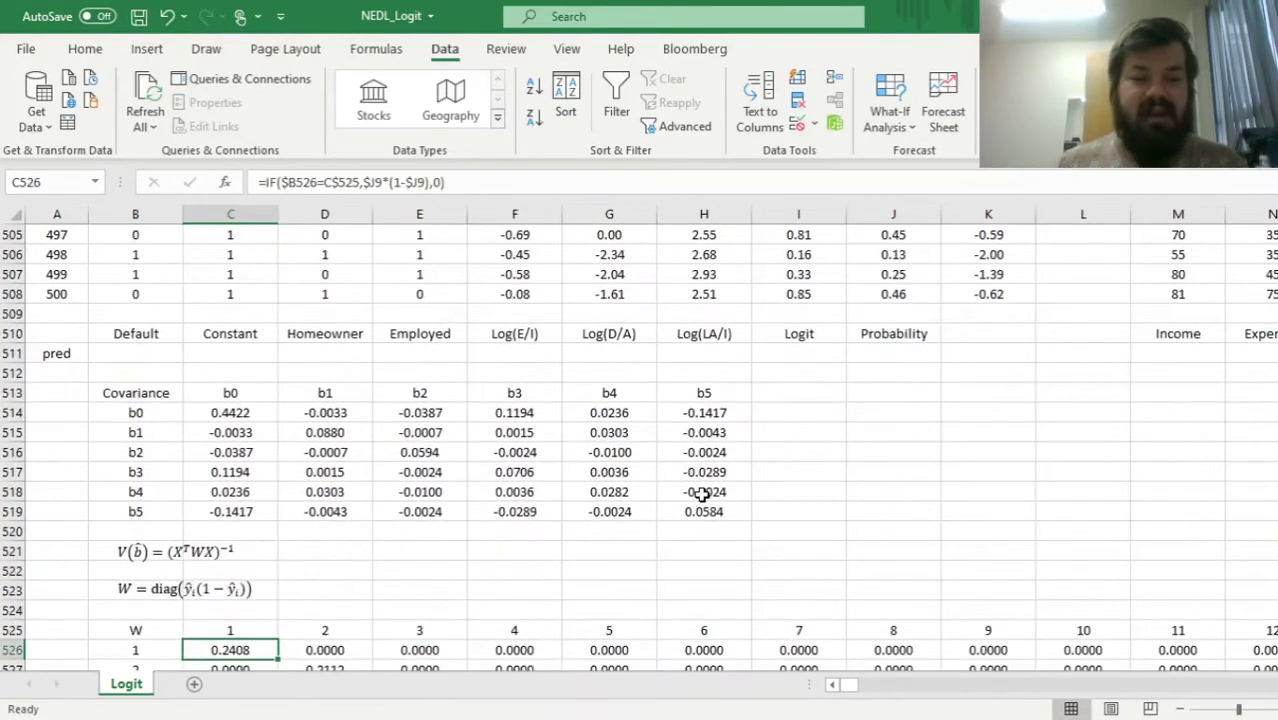
pyautogui.moveTo(228, 414); pyautogui.dragTo(736, 515)
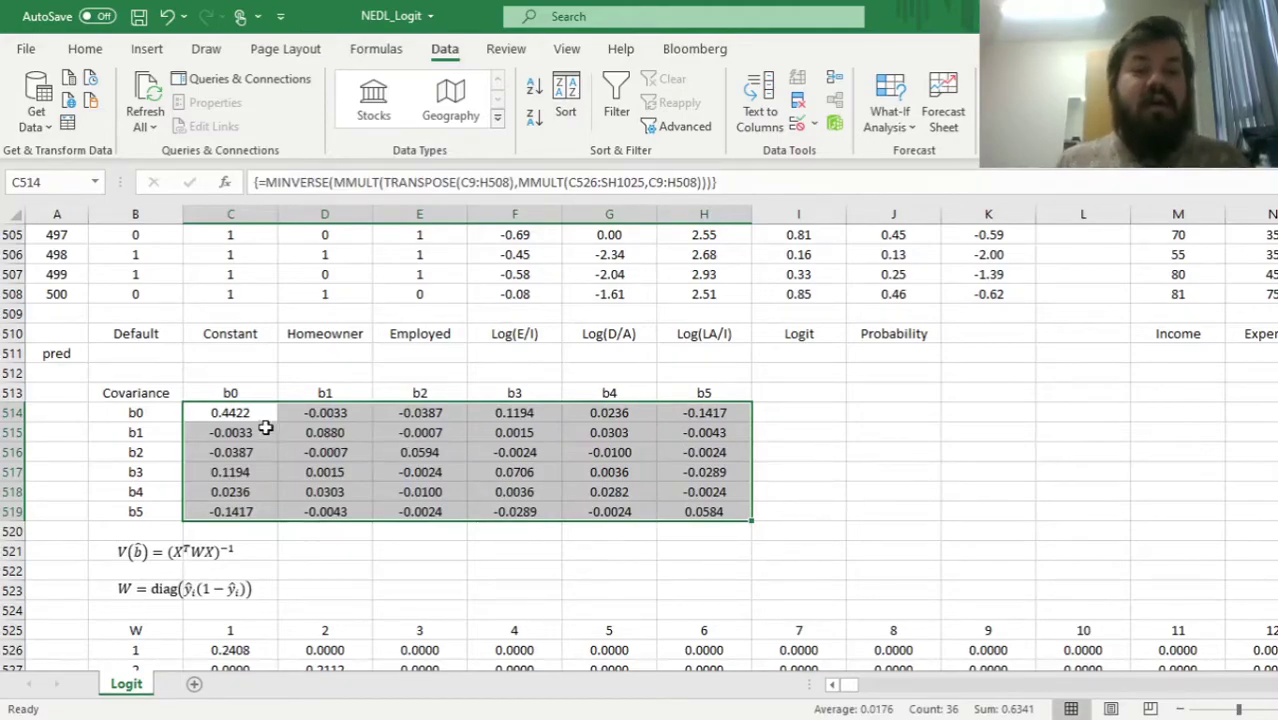
pyautogui.click(238, 415)
pyautogui.keyDown('ctrl'); pyautogui.click(343, 429); pyautogui.keyUp('ctrl')
pyautogui.keyDown('ctrl'); pyautogui.click(424, 454); pyautogui.keyUp('ctrl')
pyautogui.keyDown('ctrl'); pyautogui.click(500, 476); pyautogui.keyUp('ctrl')
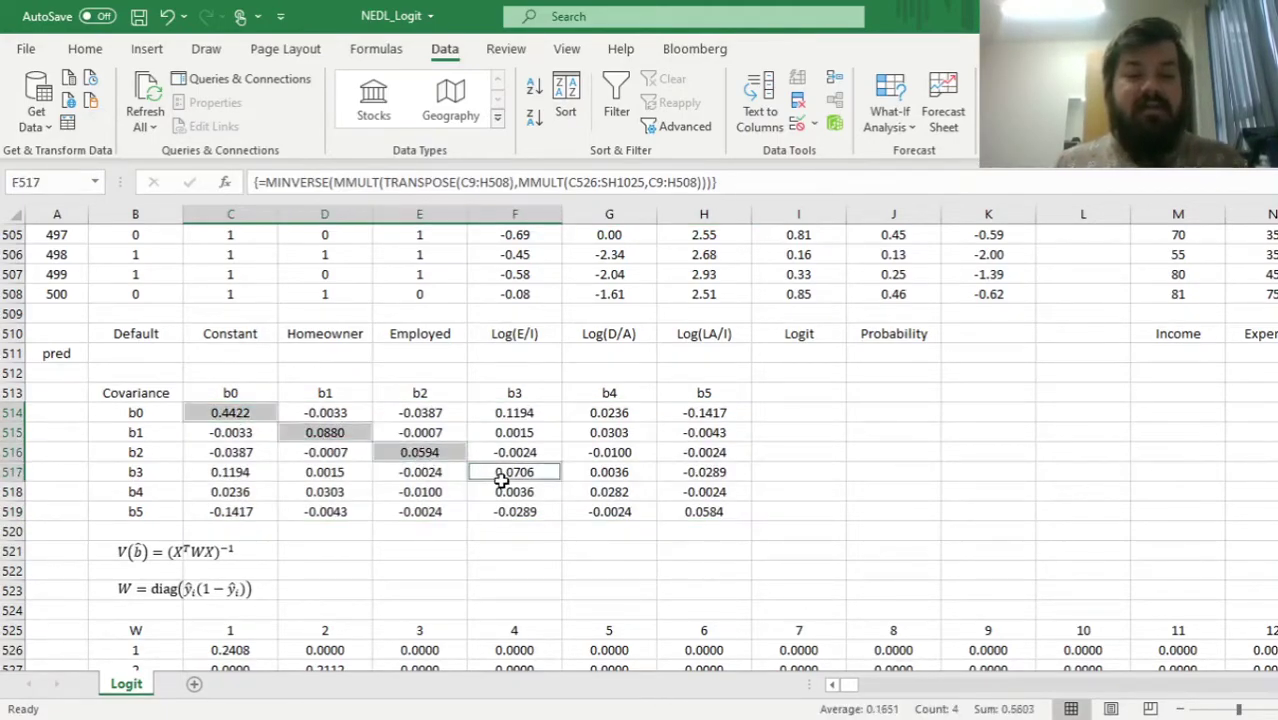
pyautogui.keyDown('ctrl'); pyautogui.click(606, 494); pyautogui.keyUp('ctrl')
pyautogui.keyDown('ctrl'); pyautogui.click(688, 510); pyautogui.keyUp('ctrl')
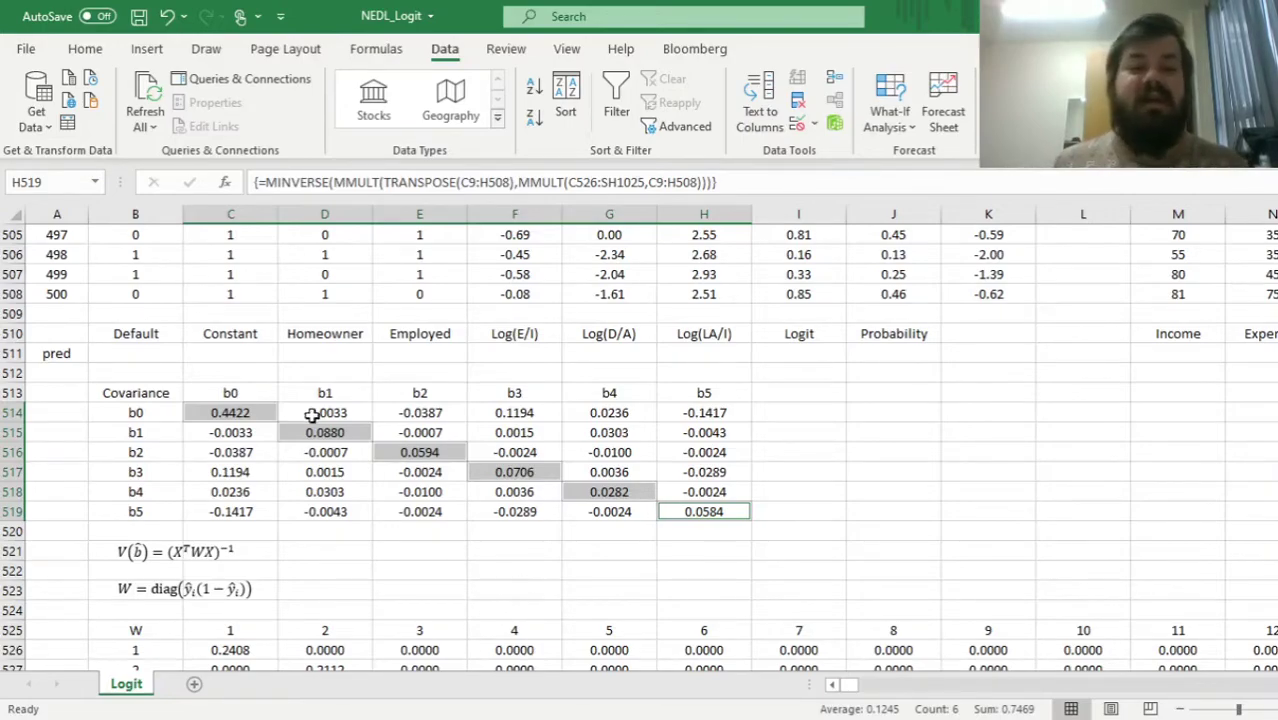
pyautogui.click(221, 417)
pyautogui.click(337, 430)
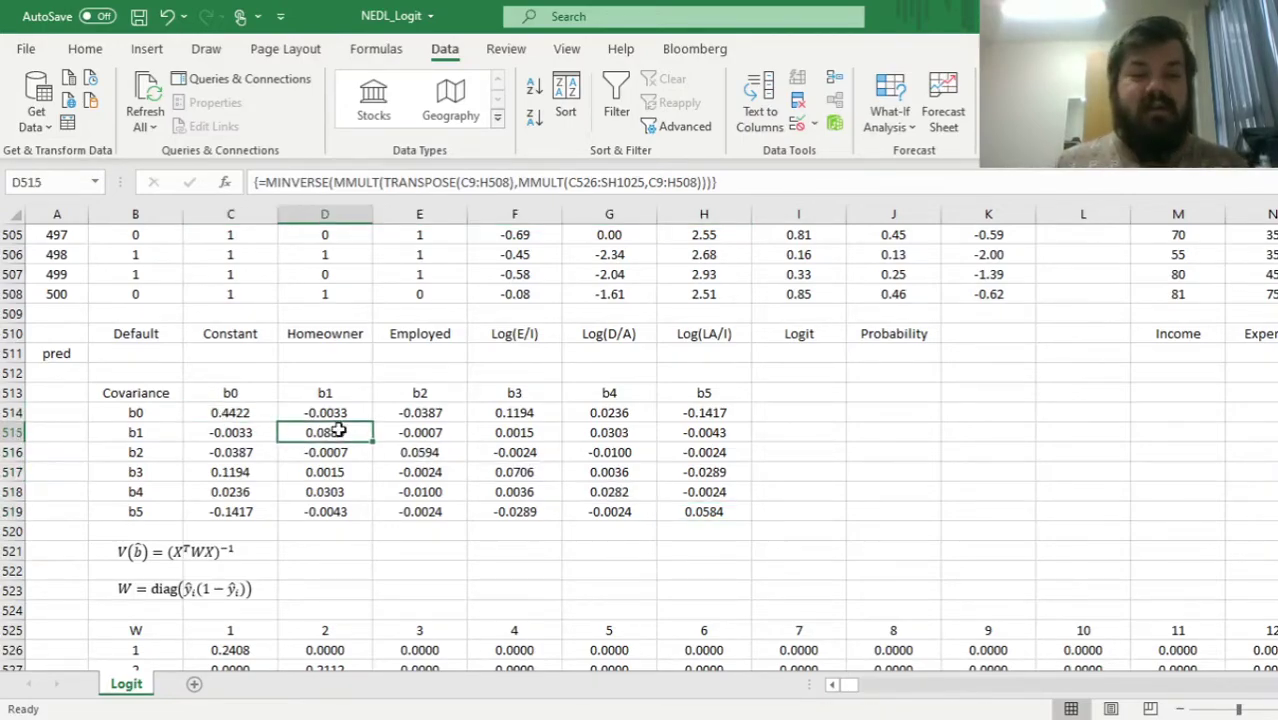
# Calculate the standard error of b0 in C3 as =SQRT(C514), the square root of its variance
pyautogui.click(303, 334)
pyautogui.hotkey('ctrl', 'Up')
pyautogui.hotkey('ctrl', 'Up')
pyautogui.hotkey('ctrl', 'Up')
pyautogui.press('Down')
pyautogui.press('Left')
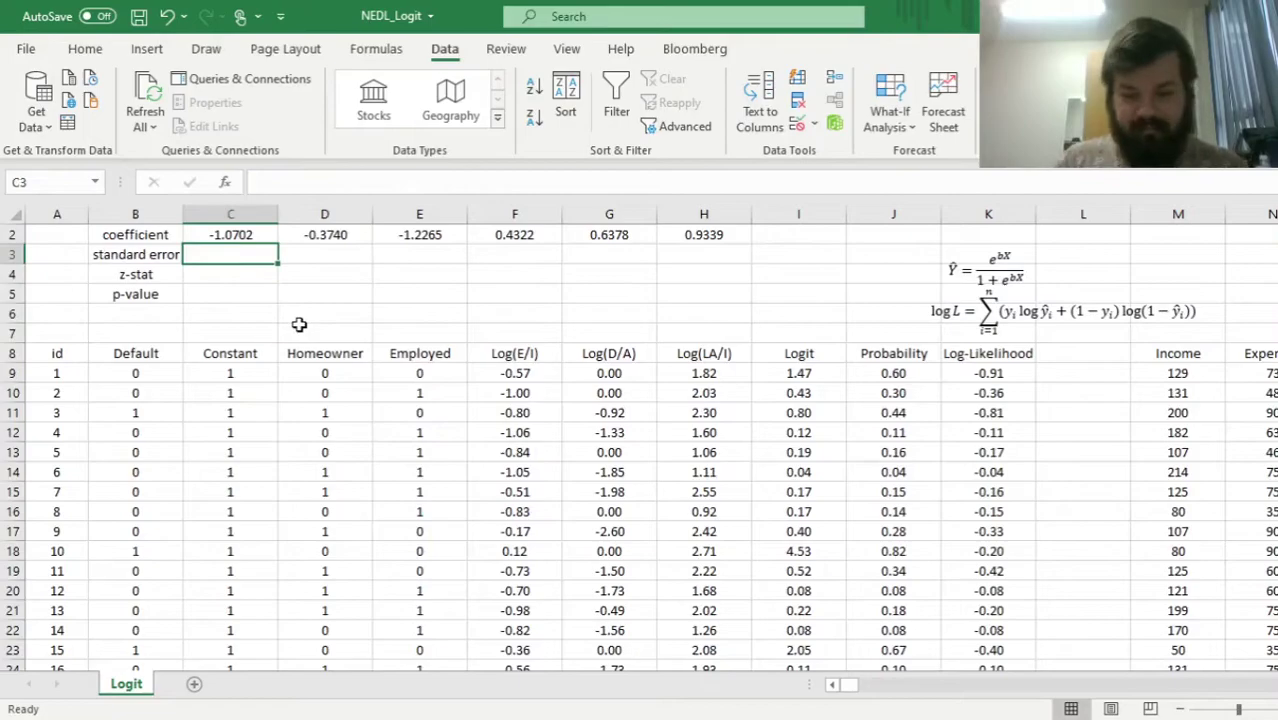
pyautogui.write('=SQRT(')
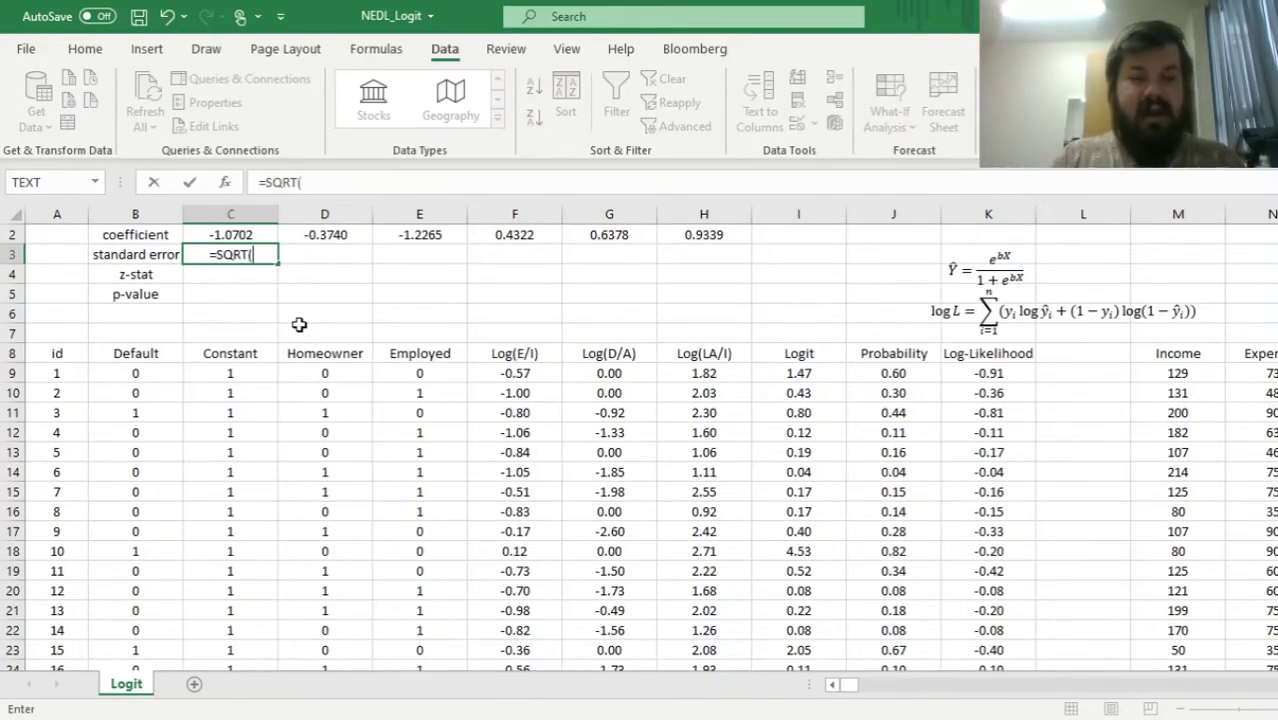
pyautogui.click(221, 386)
pyautogui.hotkey('ctrl', 'Down')
pyautogui.press('Down')
pyautogui.press('Down')
pyautogui.press('Down')
pyautogui.press('Down')
pyautogui.press('Down')
pyautogui.press('Down')
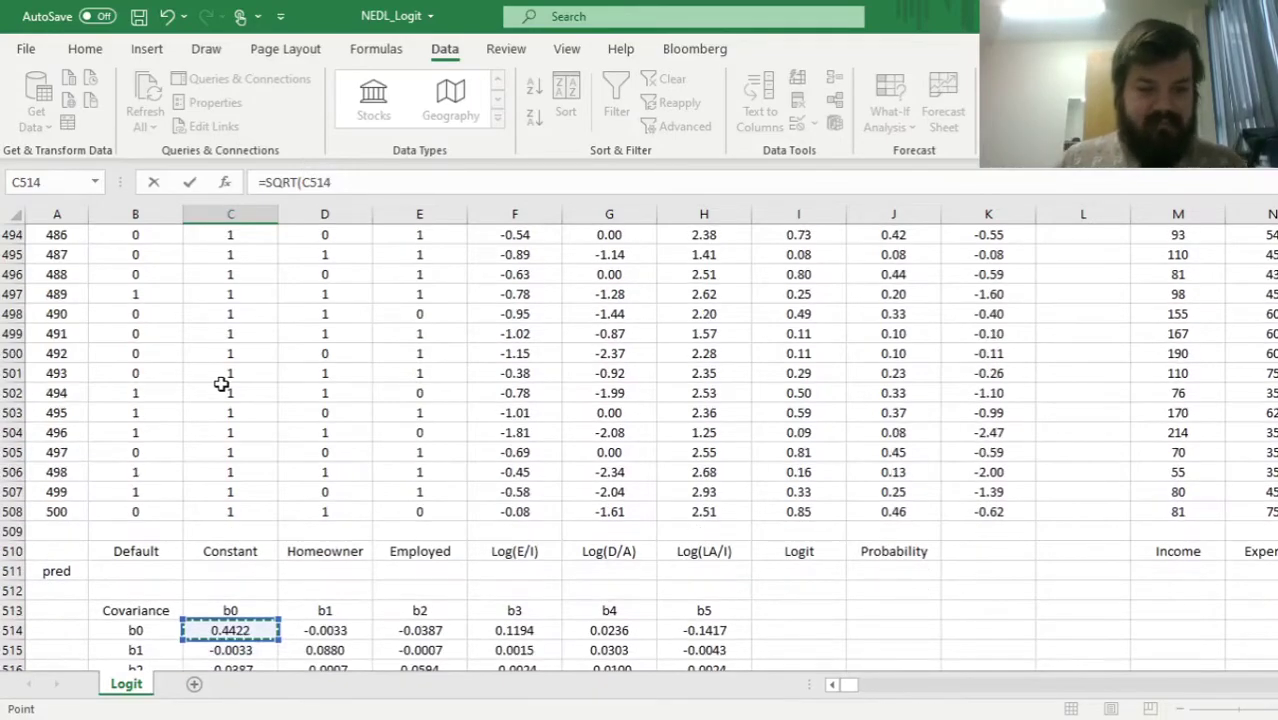
pyautogui.write(')')
pyautogui.press('Return')
# Fill the standard error formula from C3 across to H3 for all coefficients
pyautogui.press('Up')
pyautogui.press('Up')
pyautogui.press('Up')
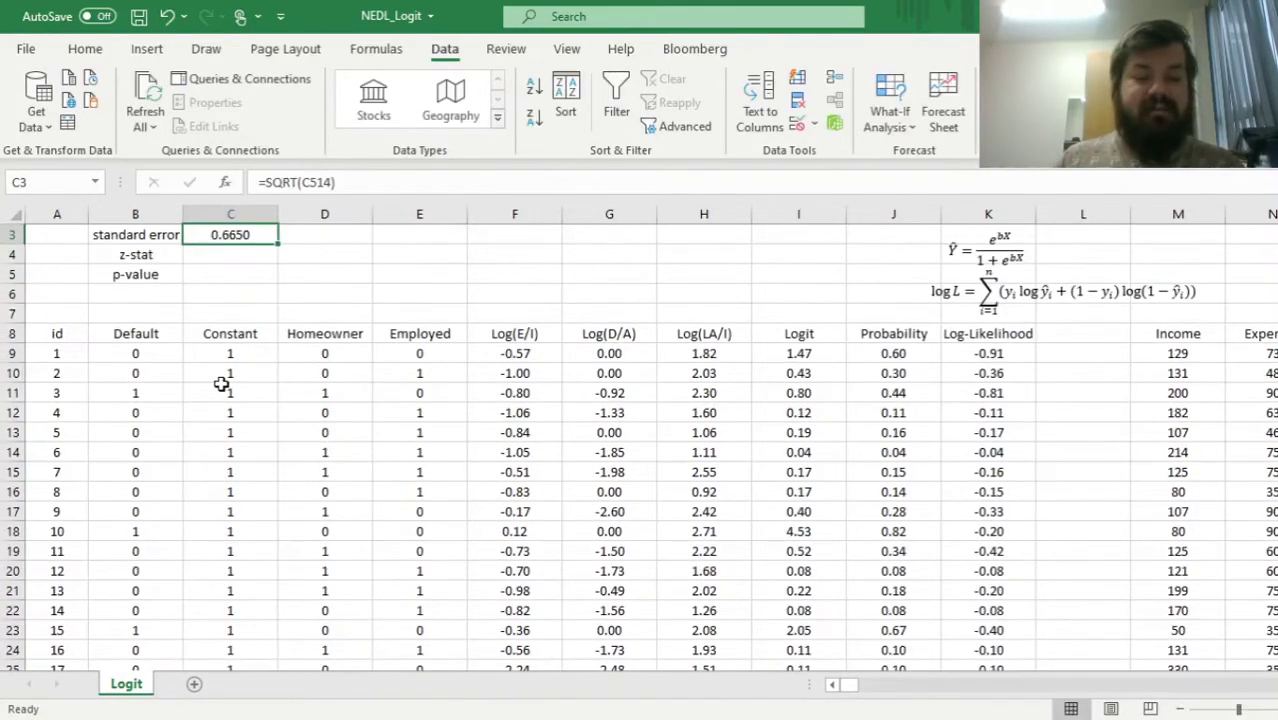
pyautogui.press('Down')
pyautogui.press('Down')
pyautogui.moveTo(280, 285); pyautogui.dragTo(715, 258)
pyautogui.click(312, 312)
# Correct the b1 and b2 standard errors to use the diagonal variances D515 and E516
pyautogui.click(316, 276)
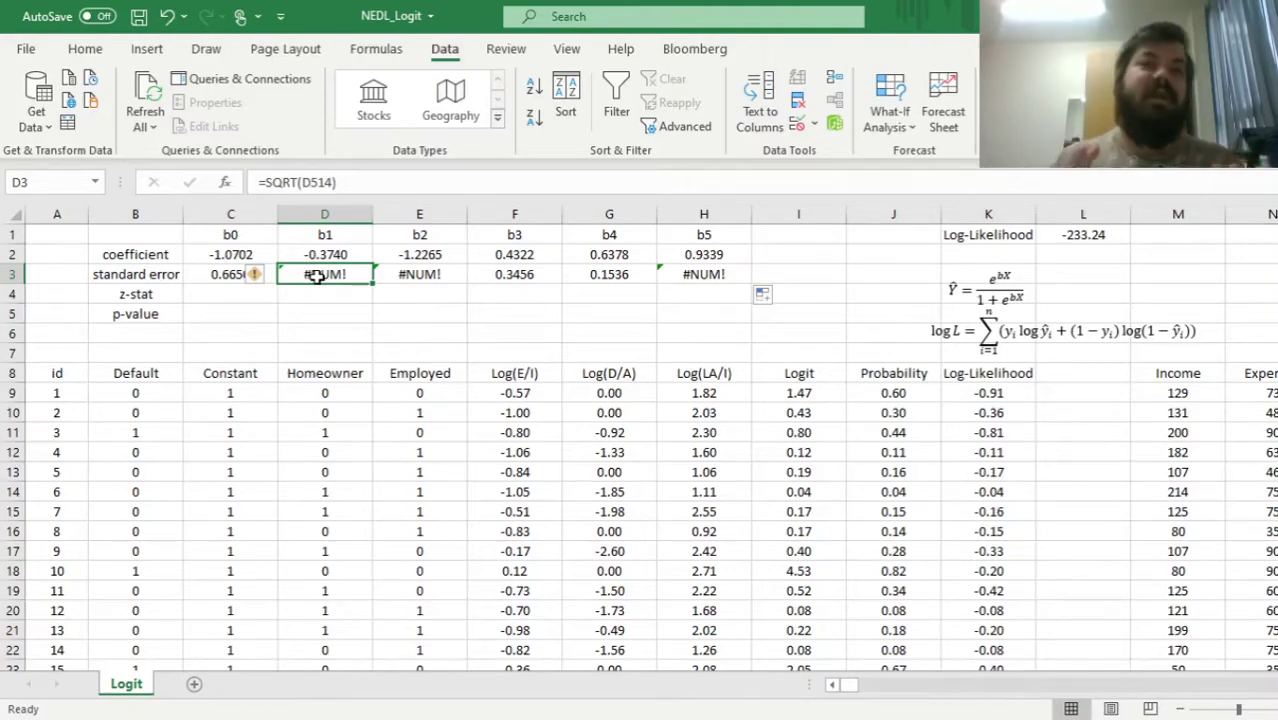
pyautogui.click(330, 182)
pyautogui.press('BackSpace')
pyautogui.write('5')
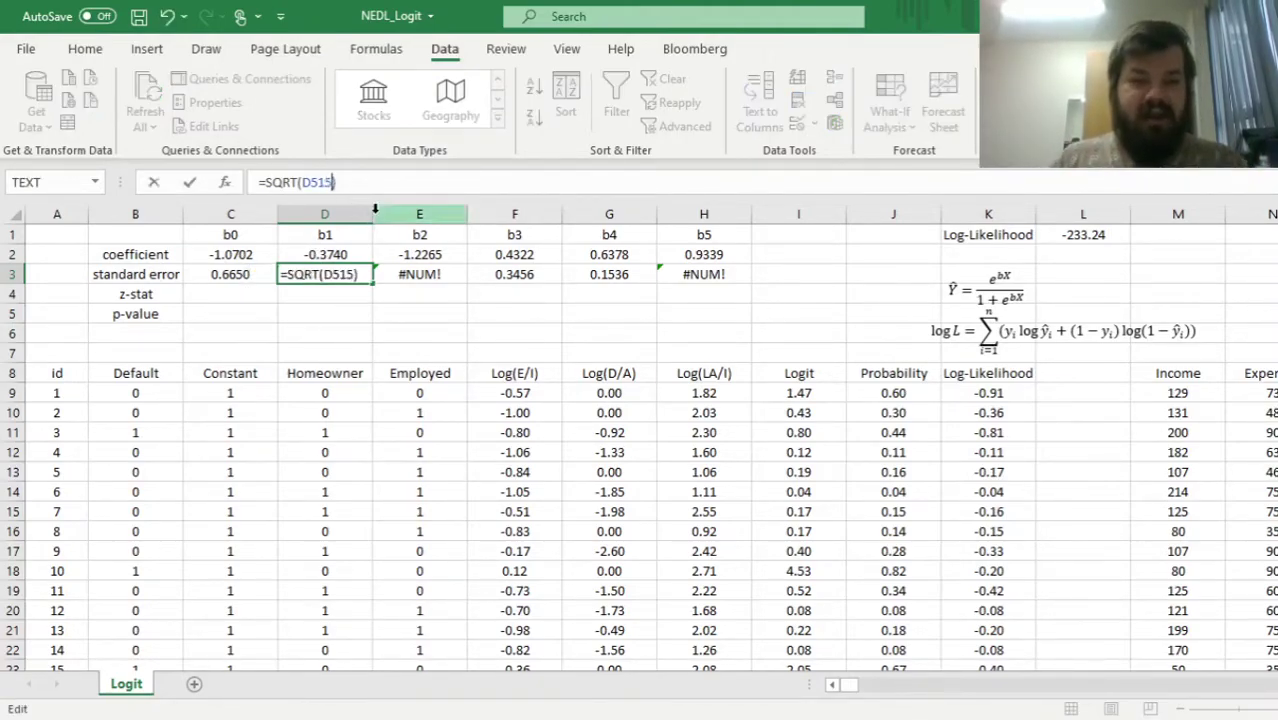
pyautogui.press('Tab')
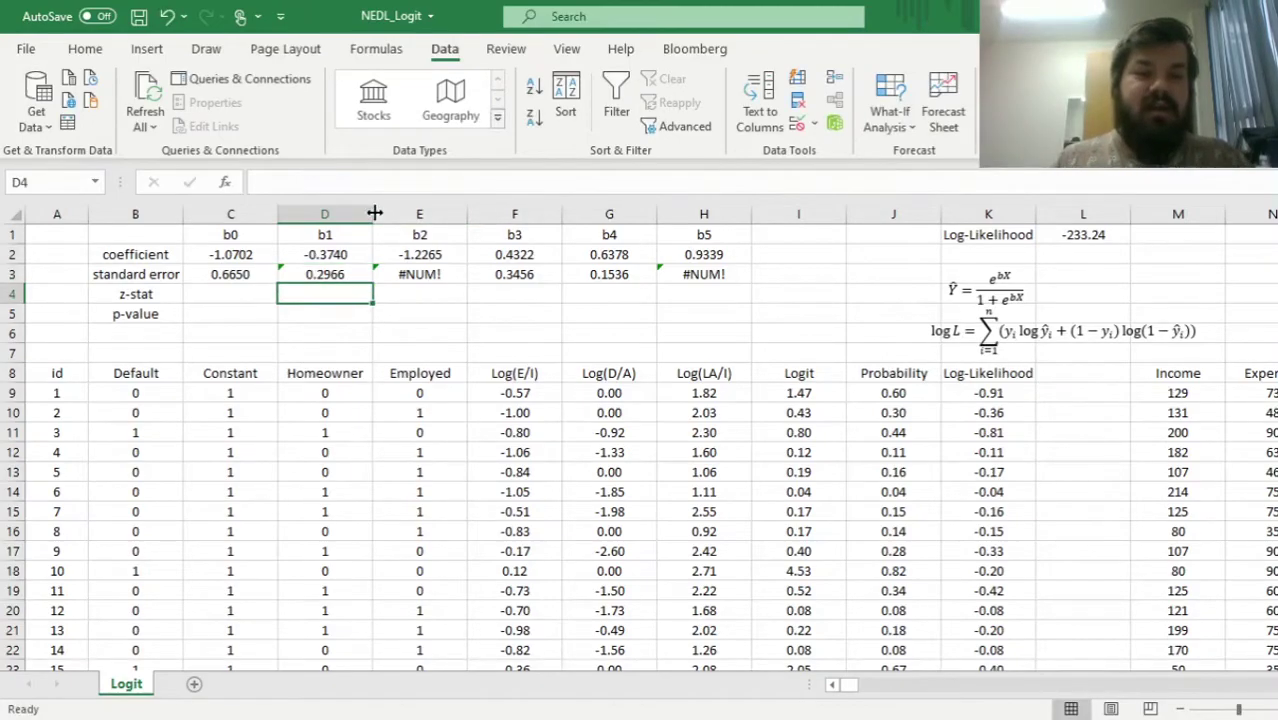
pyautogui.click(328, 182)
pyautogui.press('BackSpace')
pyautogui.write('517)')
pyautogui.press('Tab')
# Correct the b3, b4 and b5 standard errors to =SQRT(F517), =SQRT(G518) and =SQRT(H519)
pyautogui.click(330, 182)
pyautogui.press('BackSpace')
pyautogui.write('517)')
pyautogui.press('Tab')
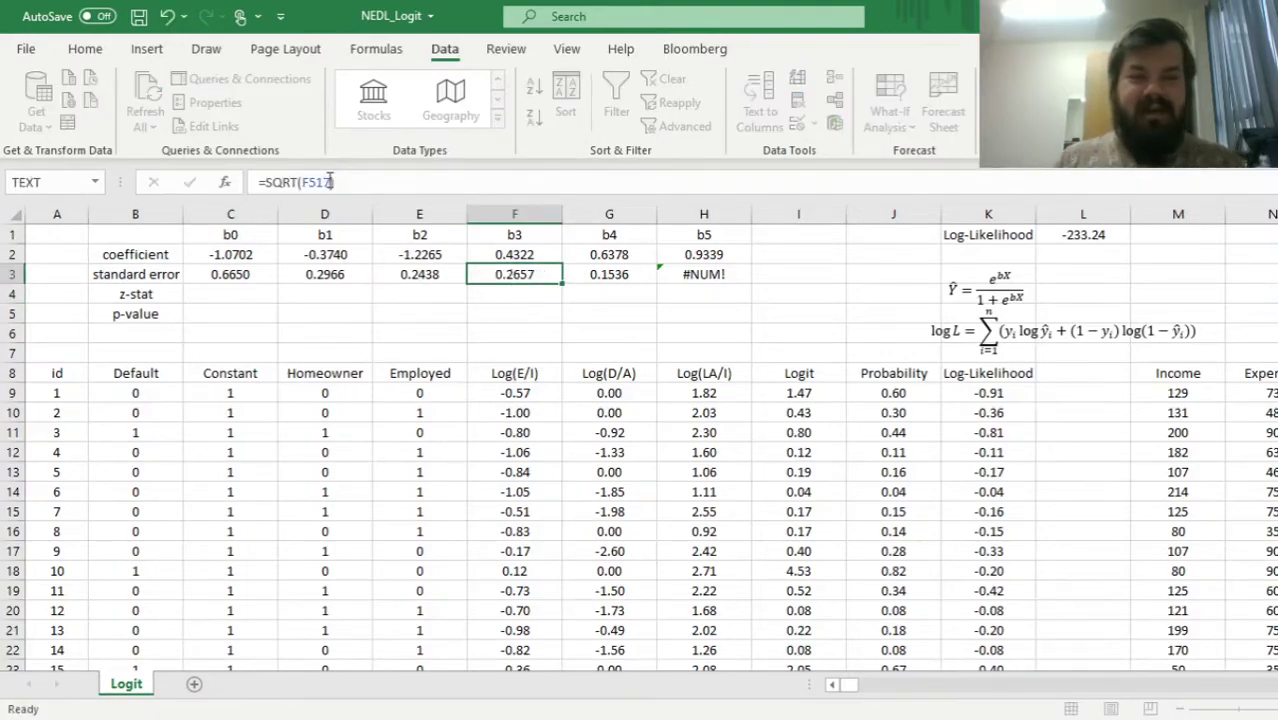
pyautogui.click(330, 182)
pyautogui.press('BackSpace')
pyautogui.write('518)')
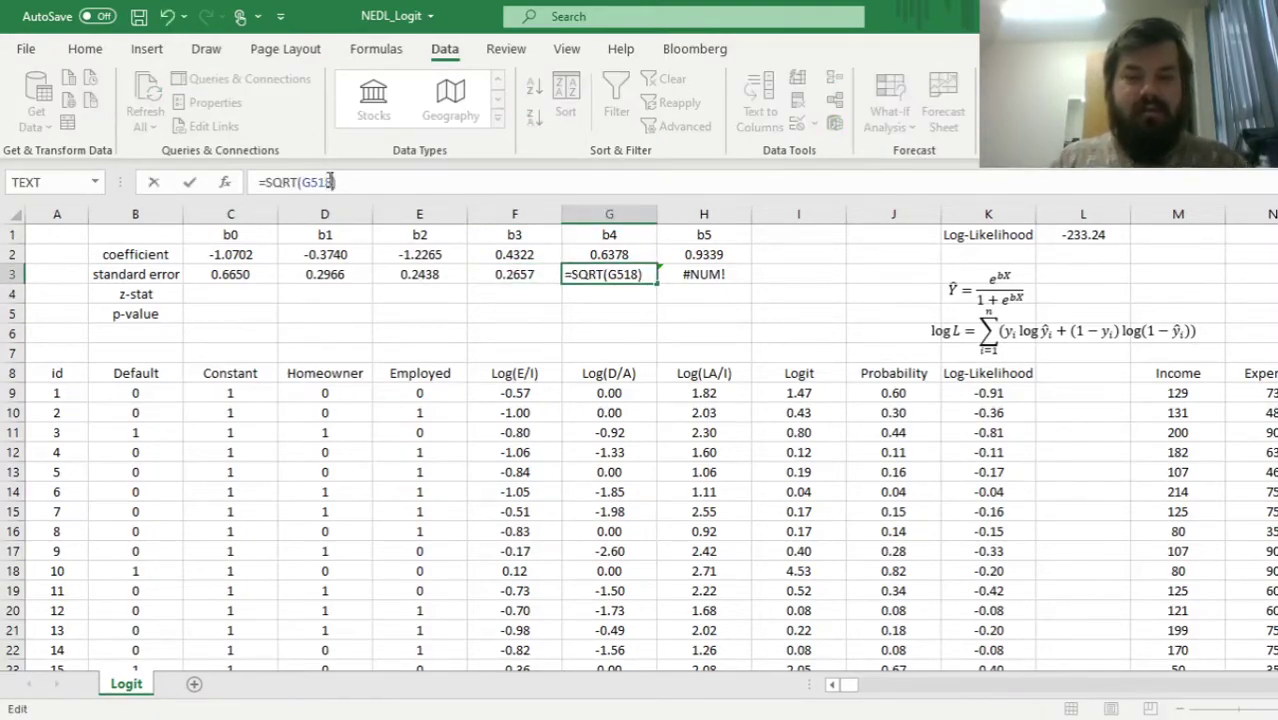
pyautogui.press('Tab')
pyautogui.click(330, 182)
pyautogui.press('BackSpace')
pyautogui.write('519)')
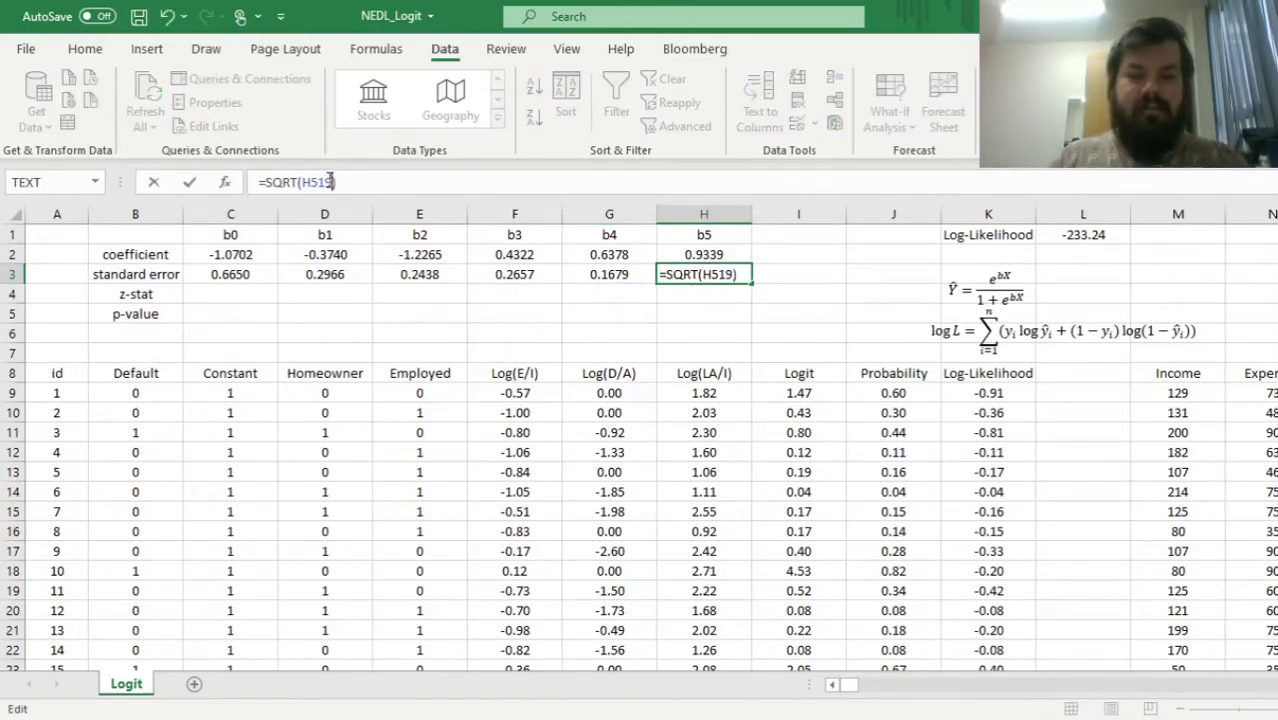
pyautogui.press('Return')
# Calculate the b0 z-stat in C4 as =C2/C3 and fill the formula across to H4
pyautogui.press('Up')
pyautogui.hotkey('ctrl', 'Left')
pyautogui.press('Right')
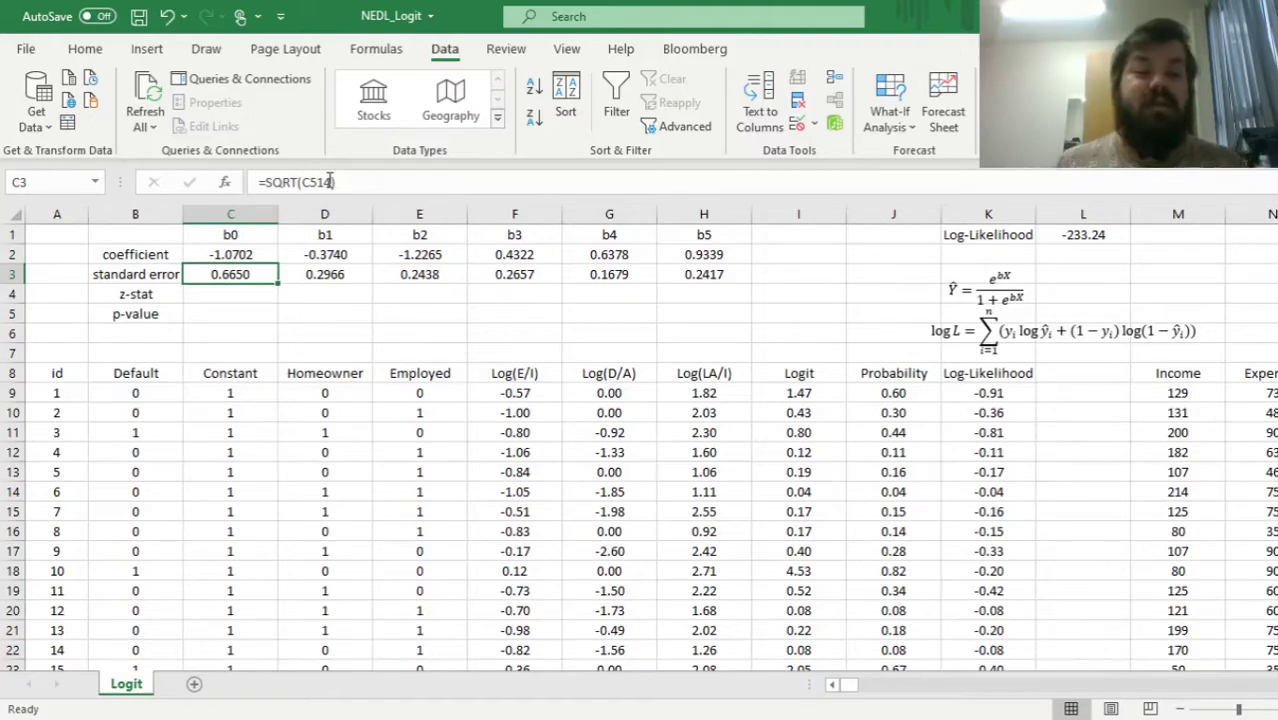
pyautogui.press('Down')
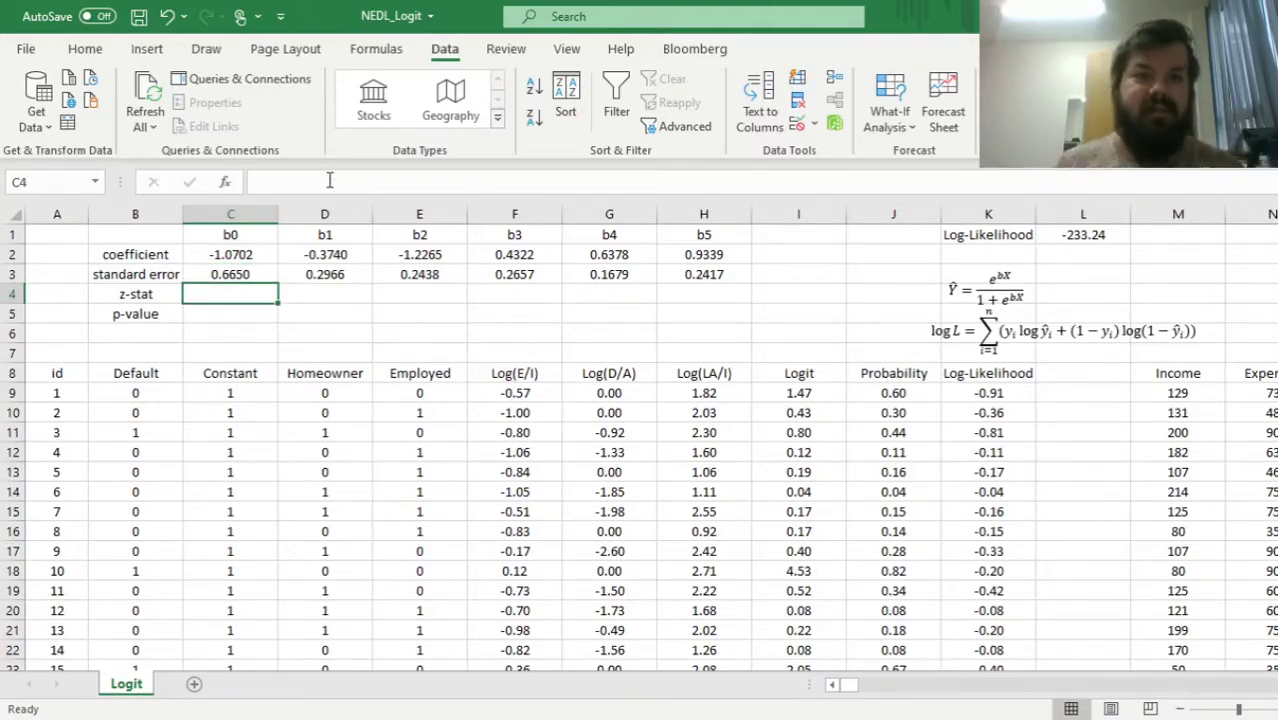
pyautogui.press('Up')
pyautogui.press('Up')
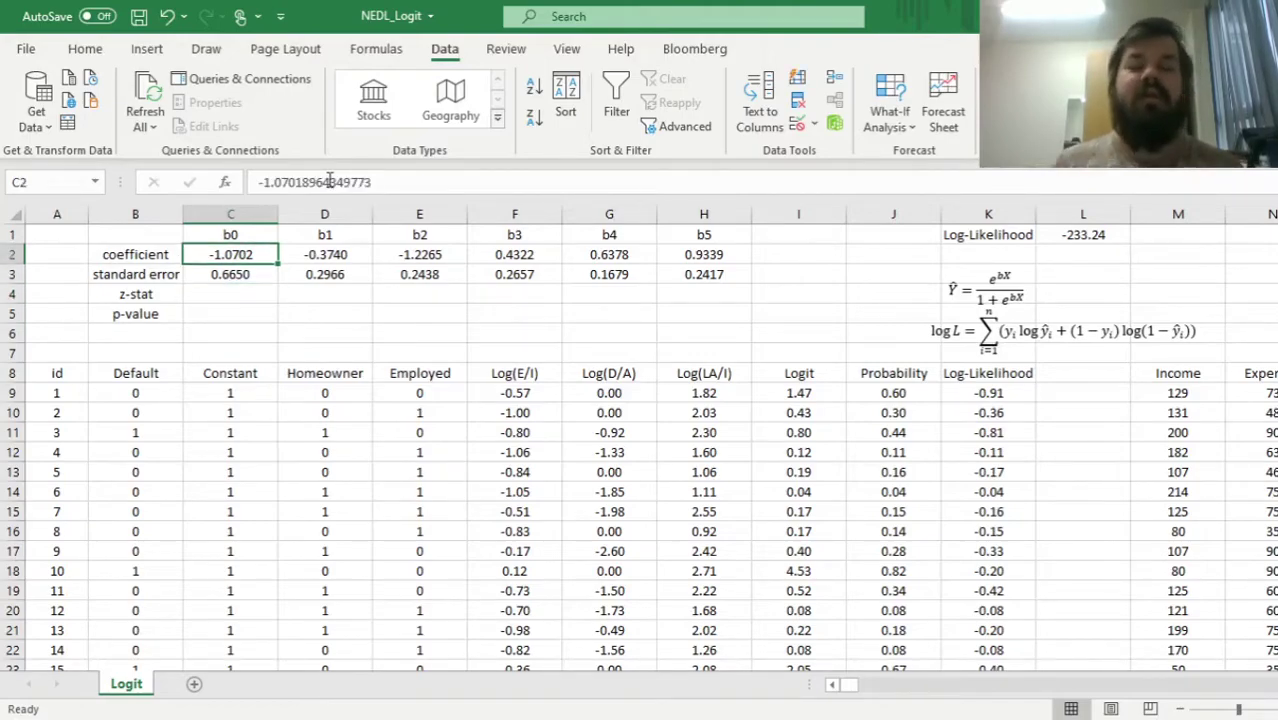
pyautogui.press('Down')
pyautogui.press('Down')
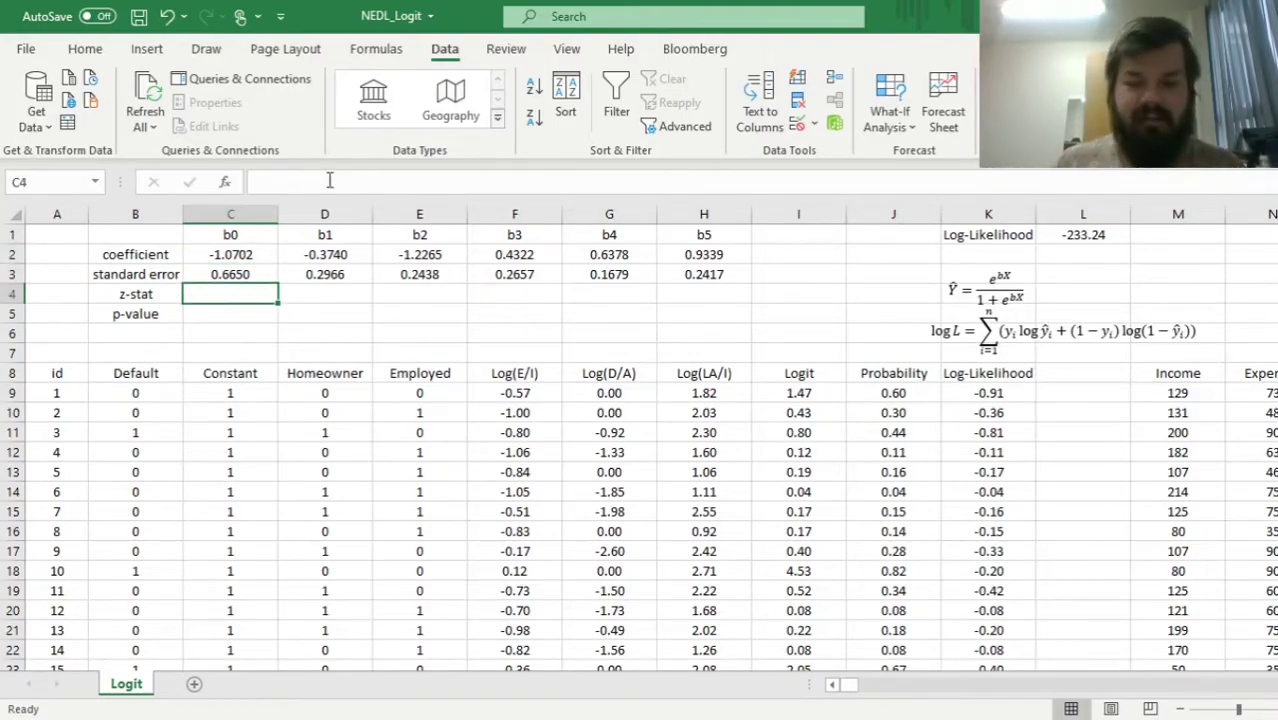
pyautogui.write('=')
pyautogui.press('Up')
pyautogui.press('Up')
pyautogui.write('/')
pyautogui.press('Up')
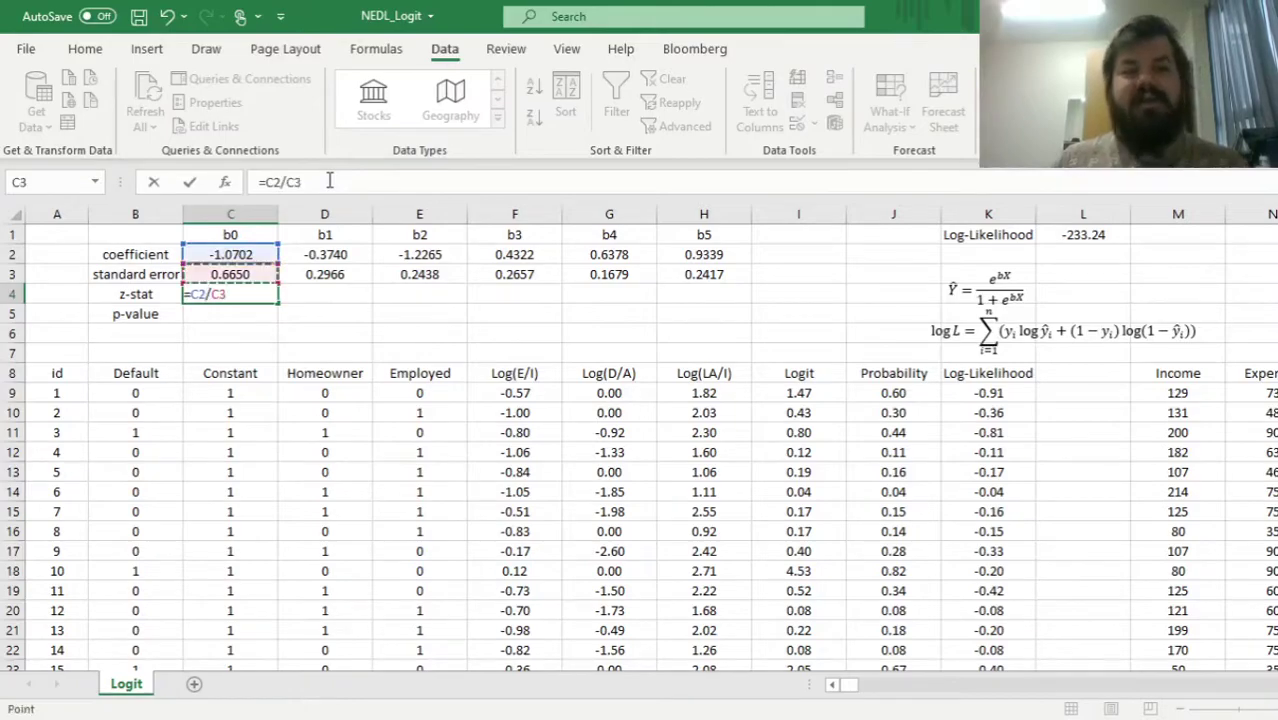
pyautogui.hotkey('ctrl', 'Return')
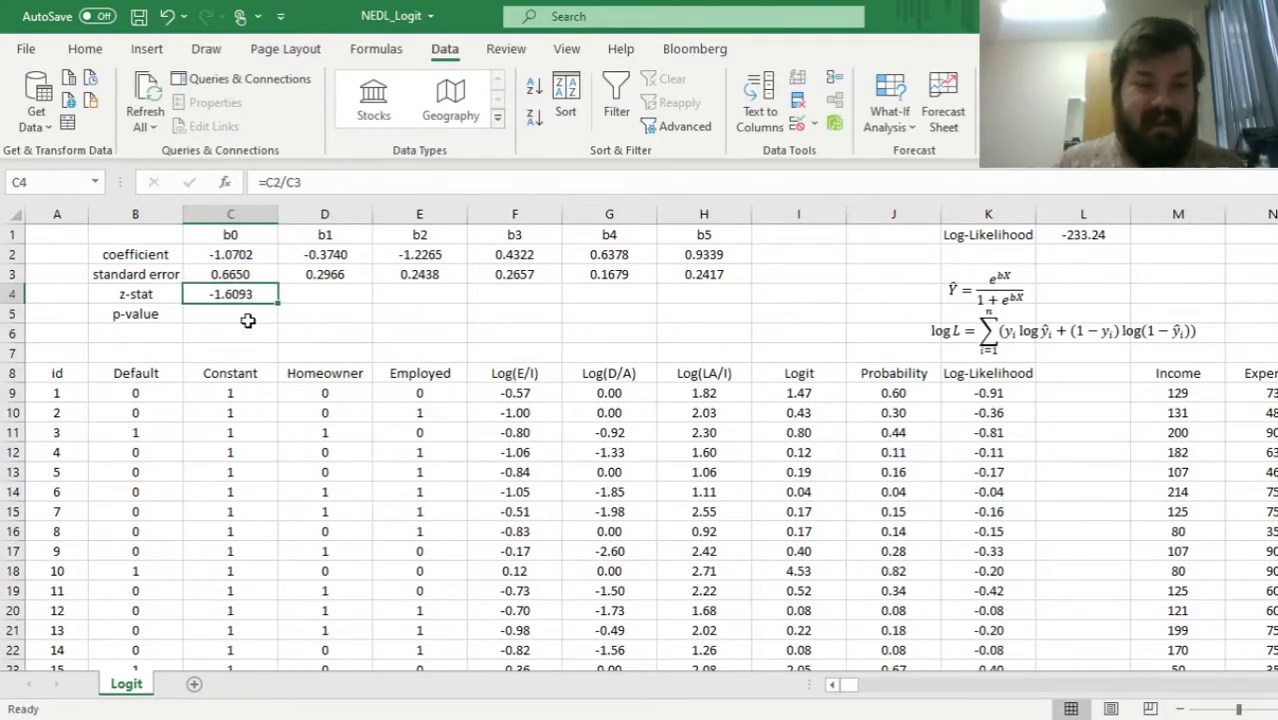
pyautogui.moveTo(278, 303); pyautogui.dragTo(765, 275)
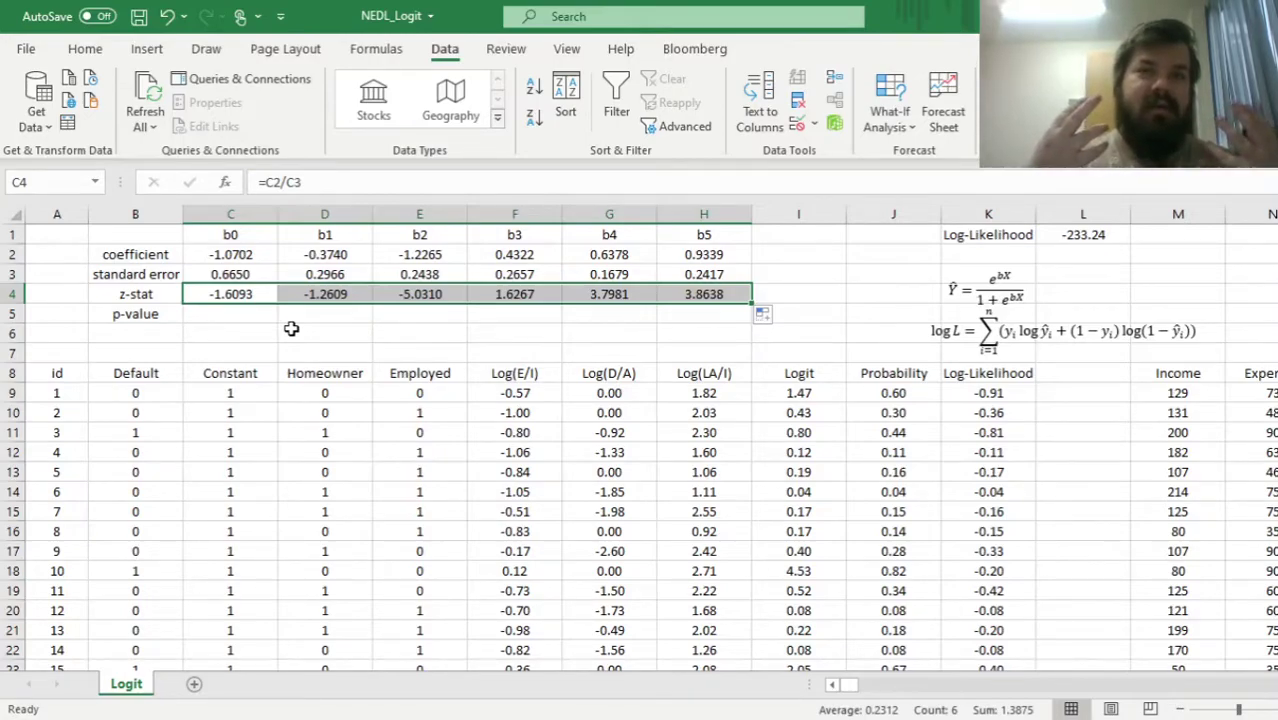
# Calculate the two-tailed p-value in C5 as =2*(1 - NORM.S.DIST(ABS(C4),1)) and fill it across to H5
pyautogui.press('Left')
pyautogui.press('Down')
pyautogui.press('Right')
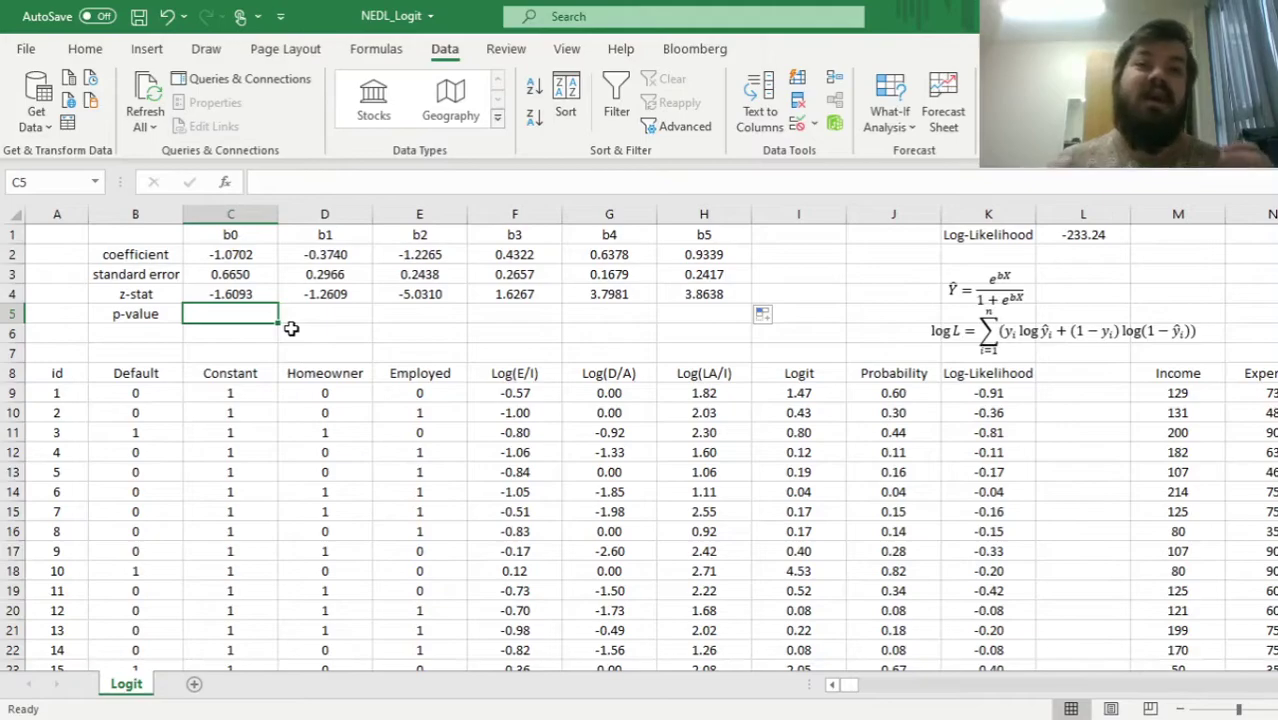
pyautogui.write('=')
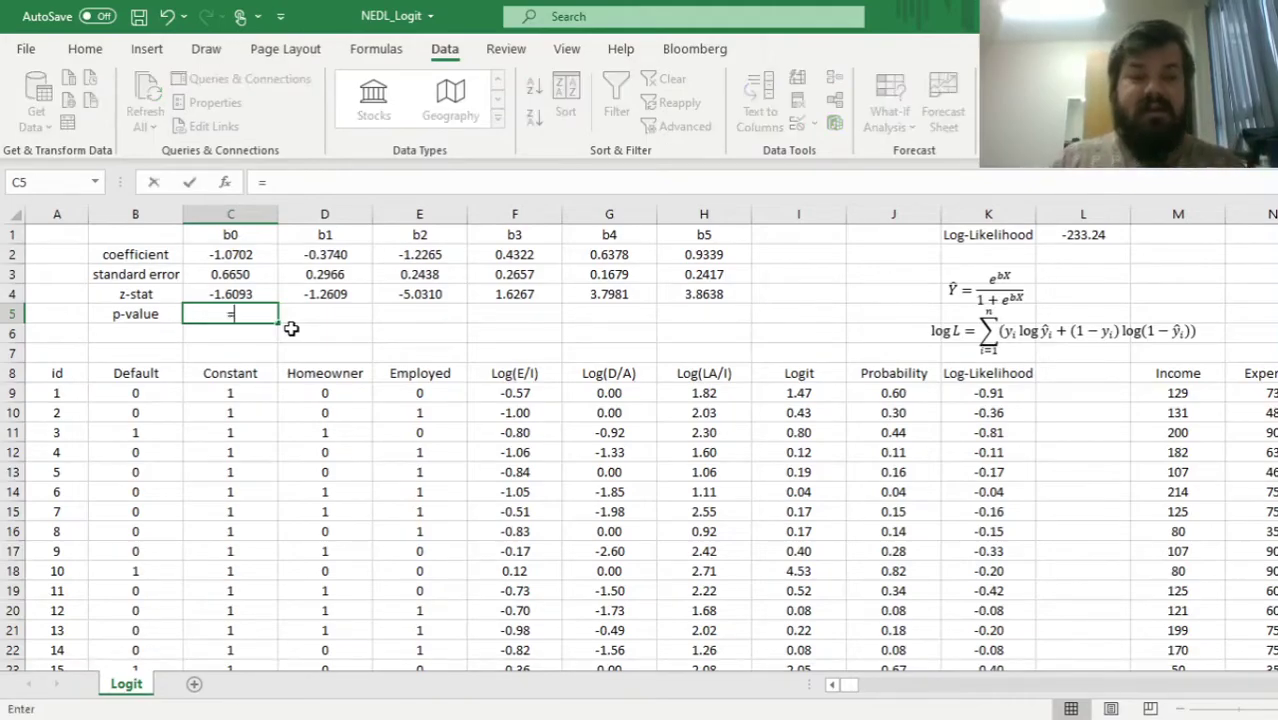
pyautogui.write('2*(1 - ')
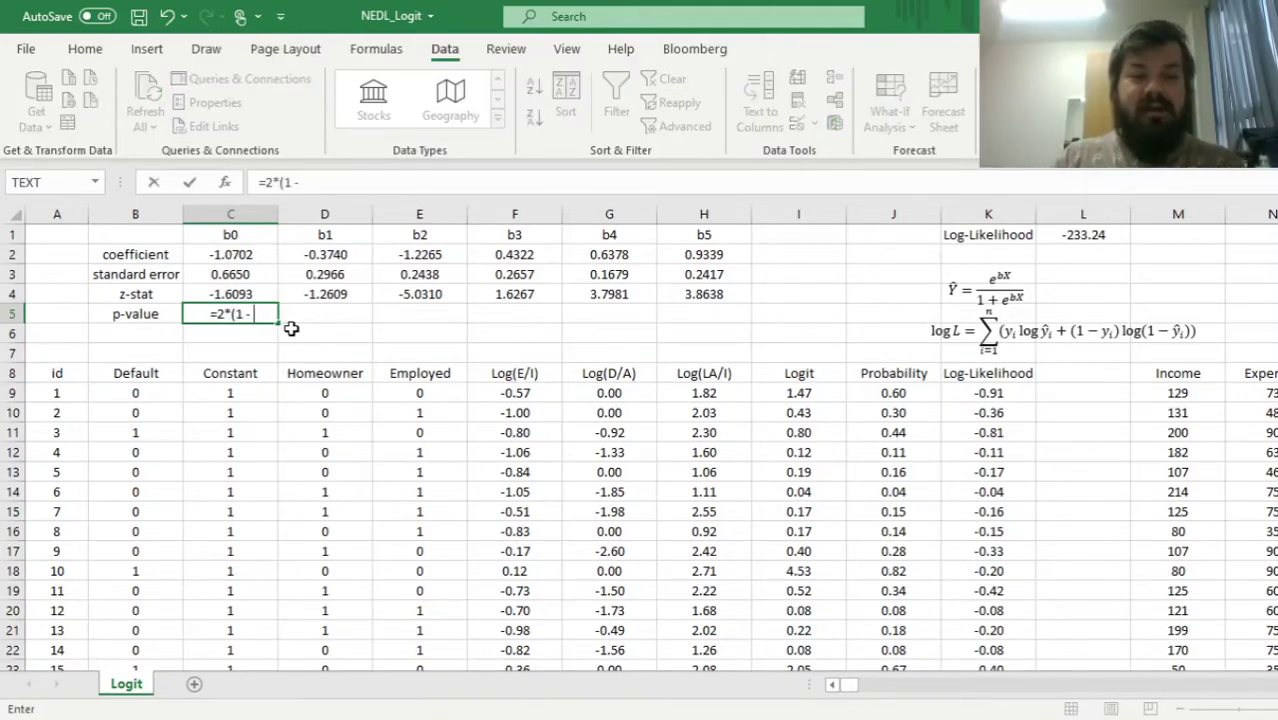
pyautogui.write('NORM.S.DIST(')
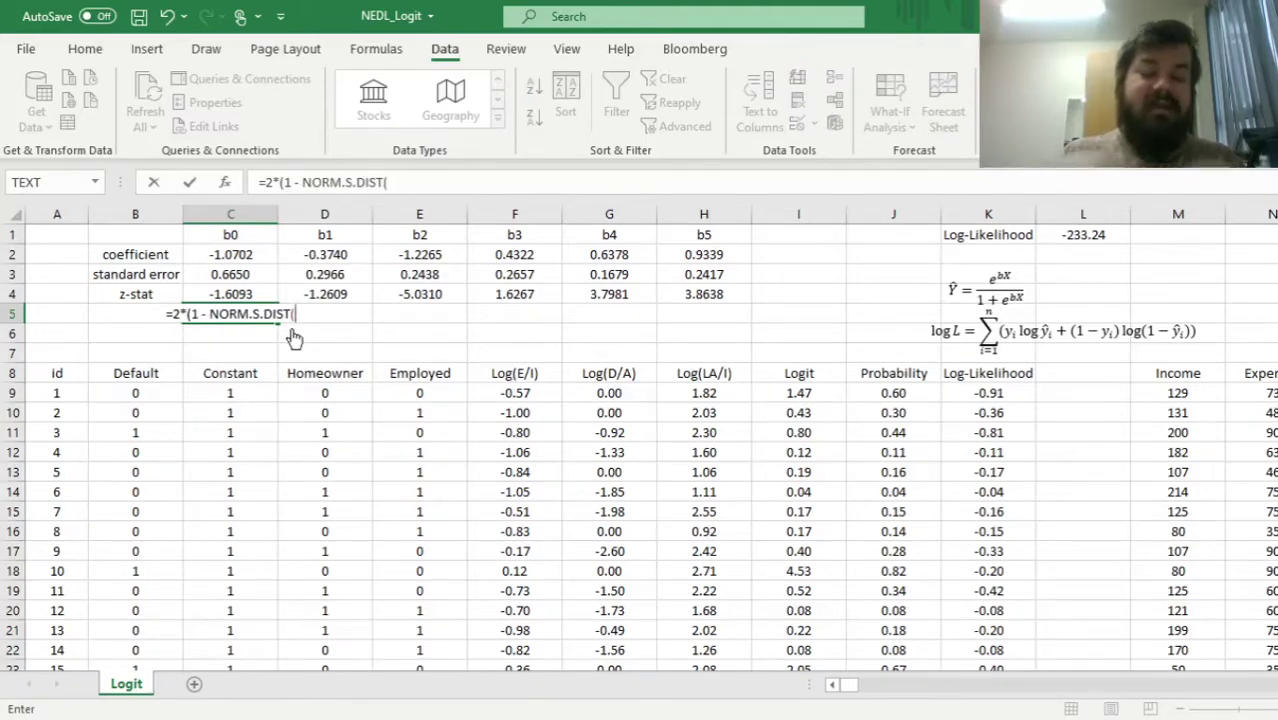
pyautogui.write('ABS(')
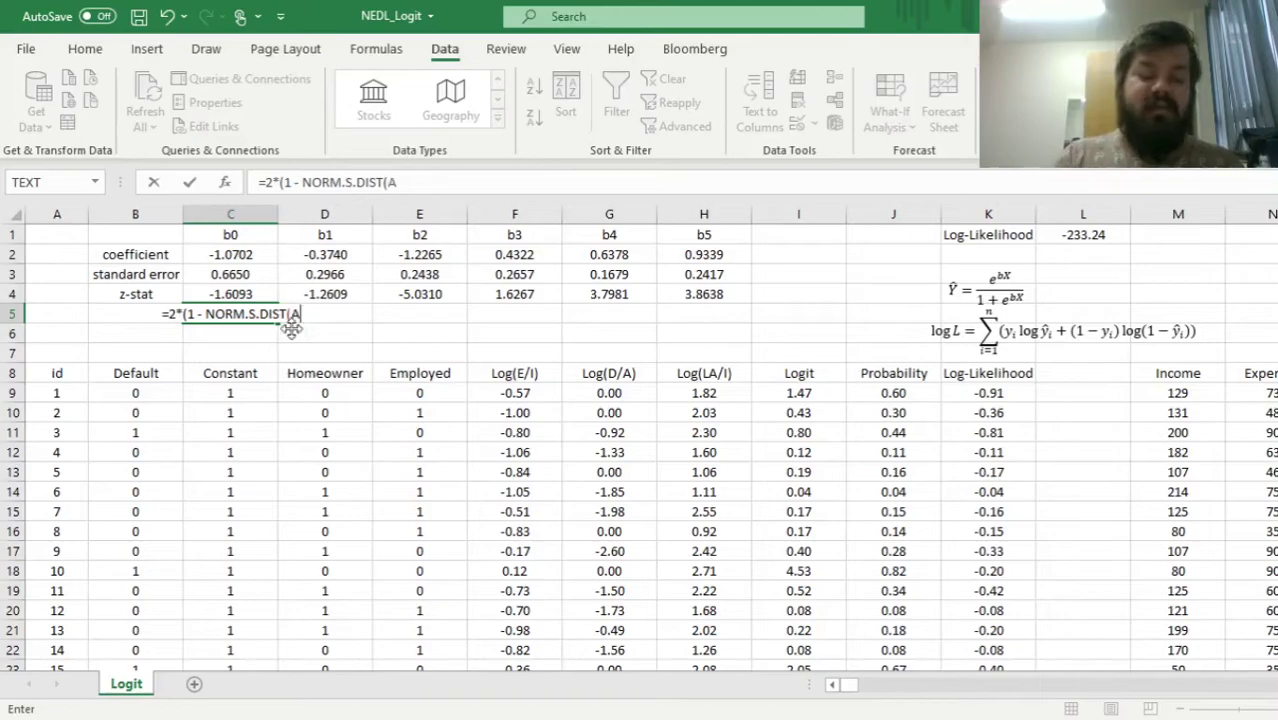
pyautogui.click(235, 291)
pyautogui.write('),1')
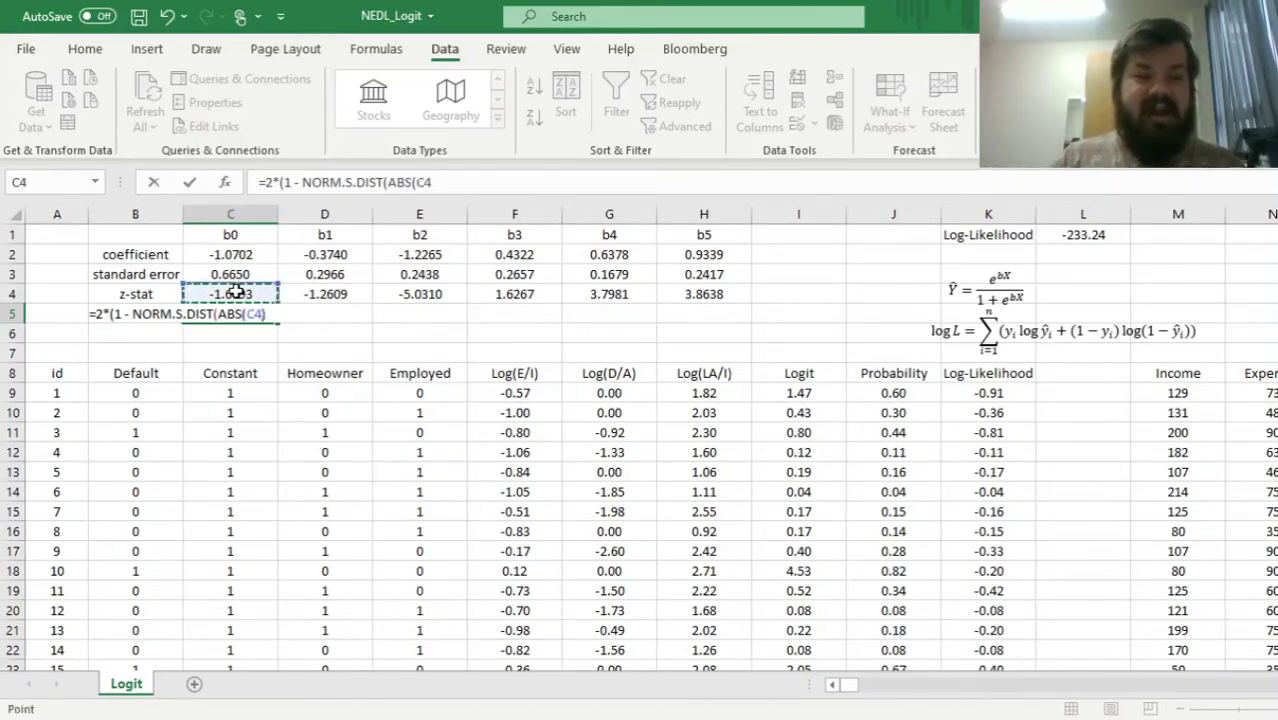
pyautogui.write('))')
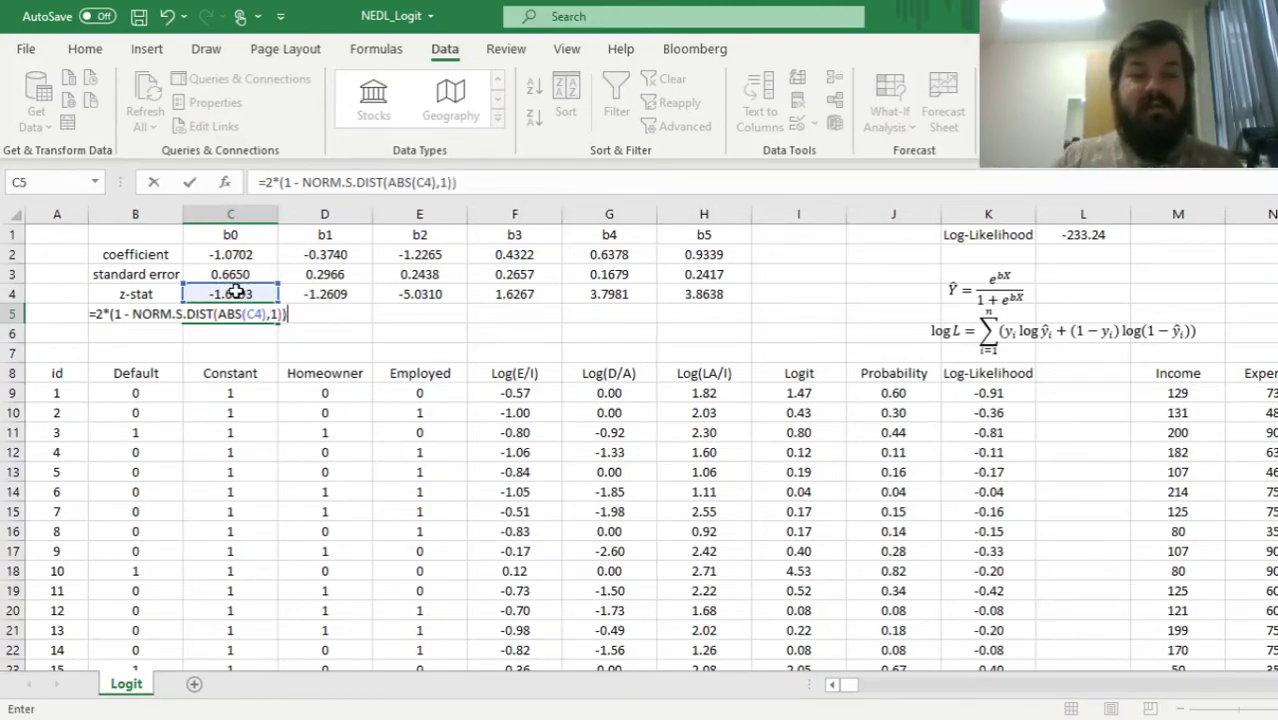
pyautogui.press('Return')
pyautogui.press('Up')
pyautogui.moveTo(277, 325); pyautogui.dragTo(745, 318)
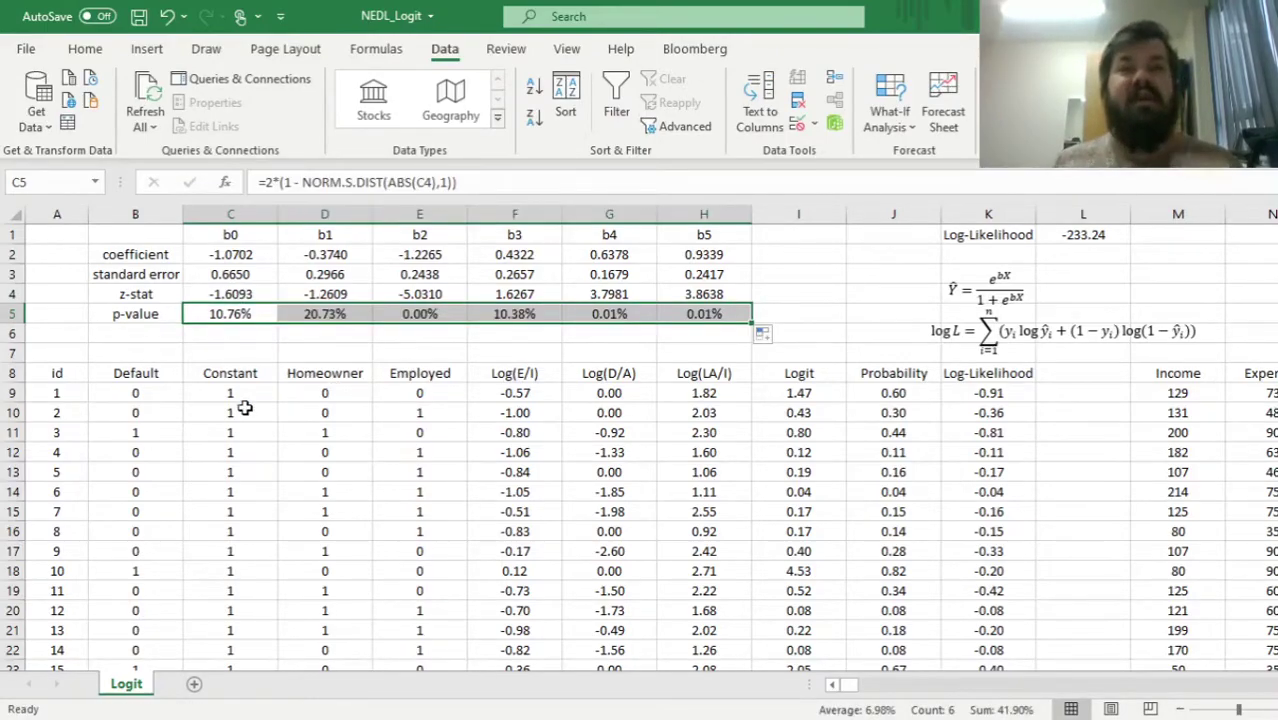
# Examine the b2 coefficient, standard error, z-stat and p-value together with its Employed variable in column E
pyautogui.click(408, 356)
pyautogui.moveTo(421, 237); pyautogui.dragTo(422, 316)
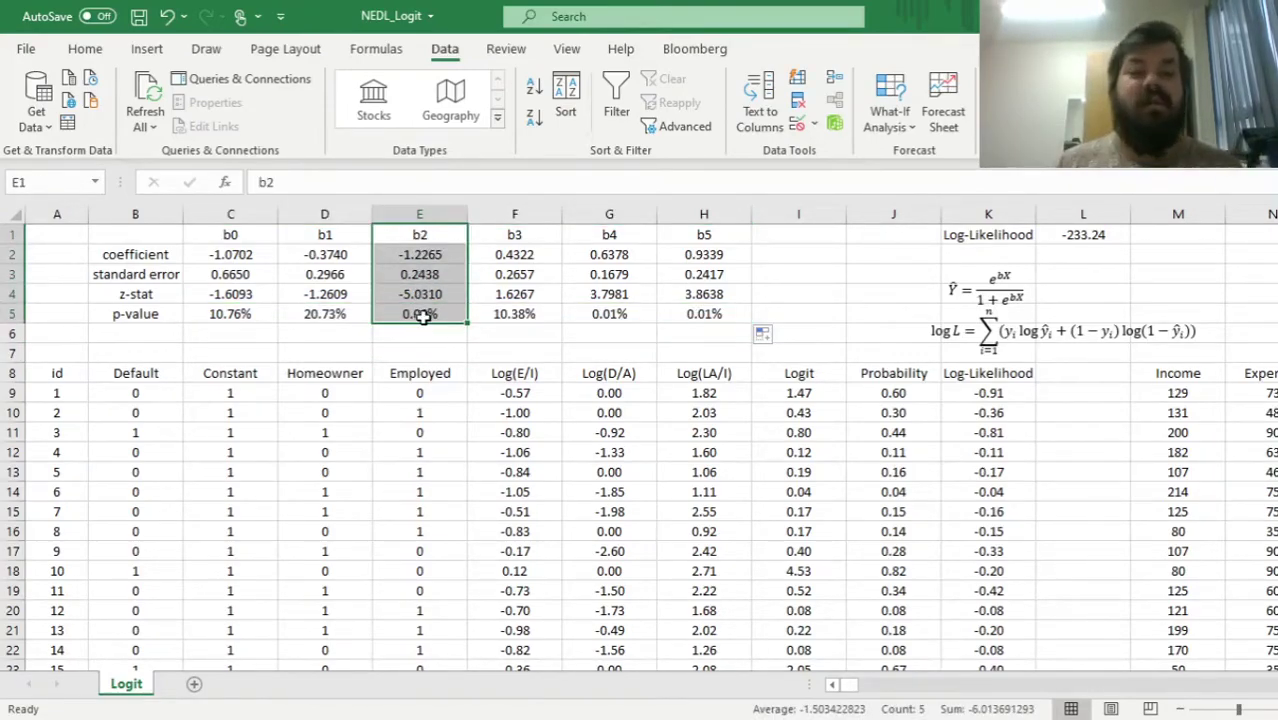
pyautogui.moveTo(420, 373); pyautogui.dragTo(421, 181)
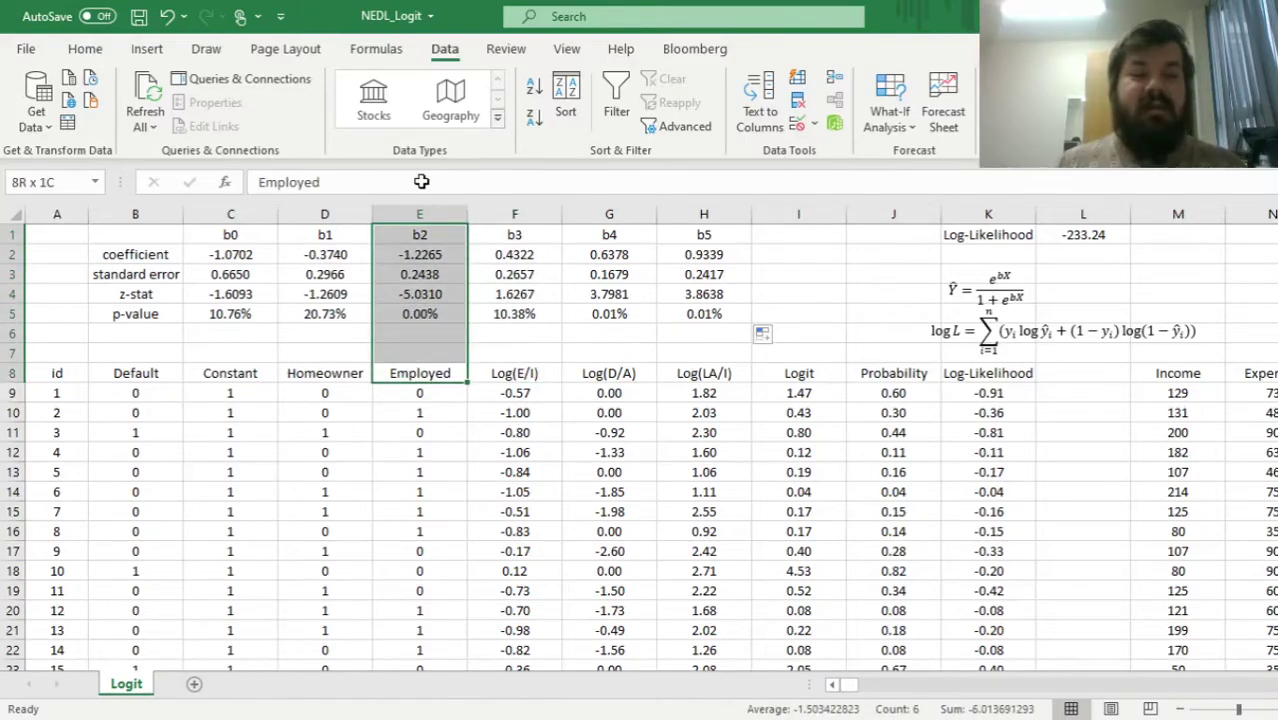
pyautogui.click(398, 376)
pyautogui.click(416, 238)
pyautogui.moveTo(416, 238); pyautogui.dragTo(416, 320)
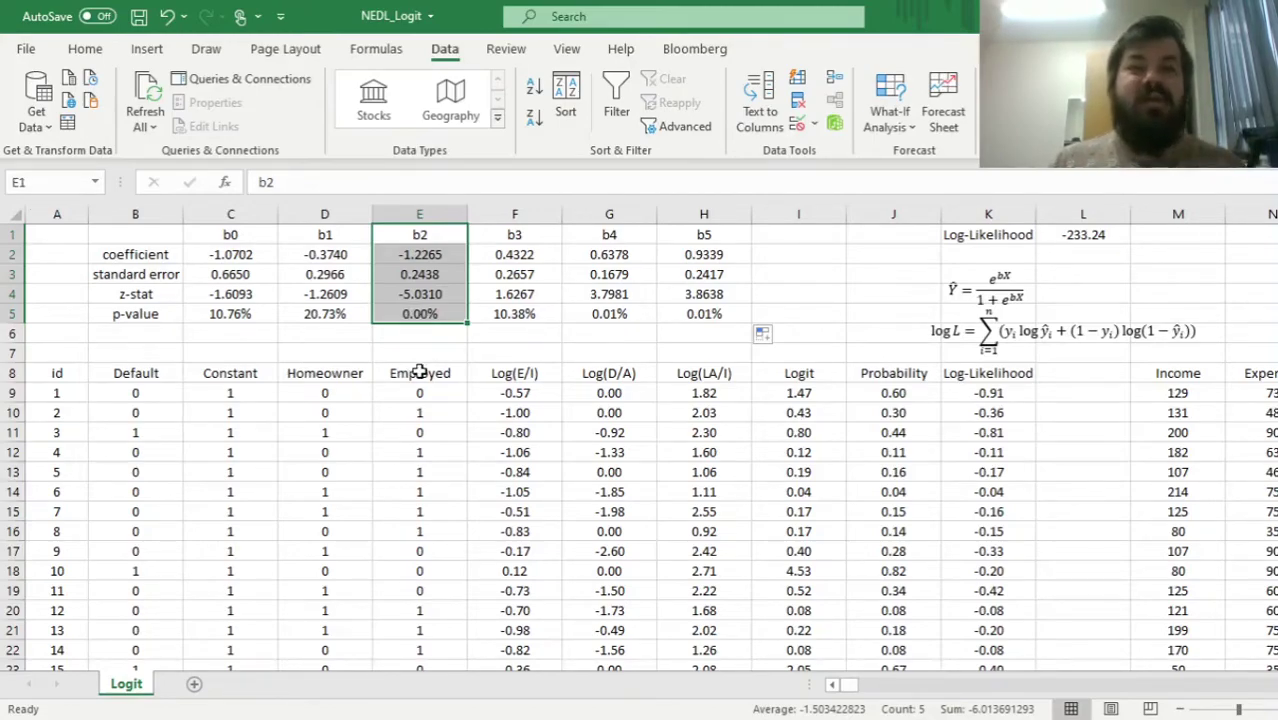
# Examine the b4 and b5 estimates and p-values alongside their Log(D/A) and Log(LA/I) variables
pyautogui.moveTo(613, 243); pyautogui.dragTo(726, 312)
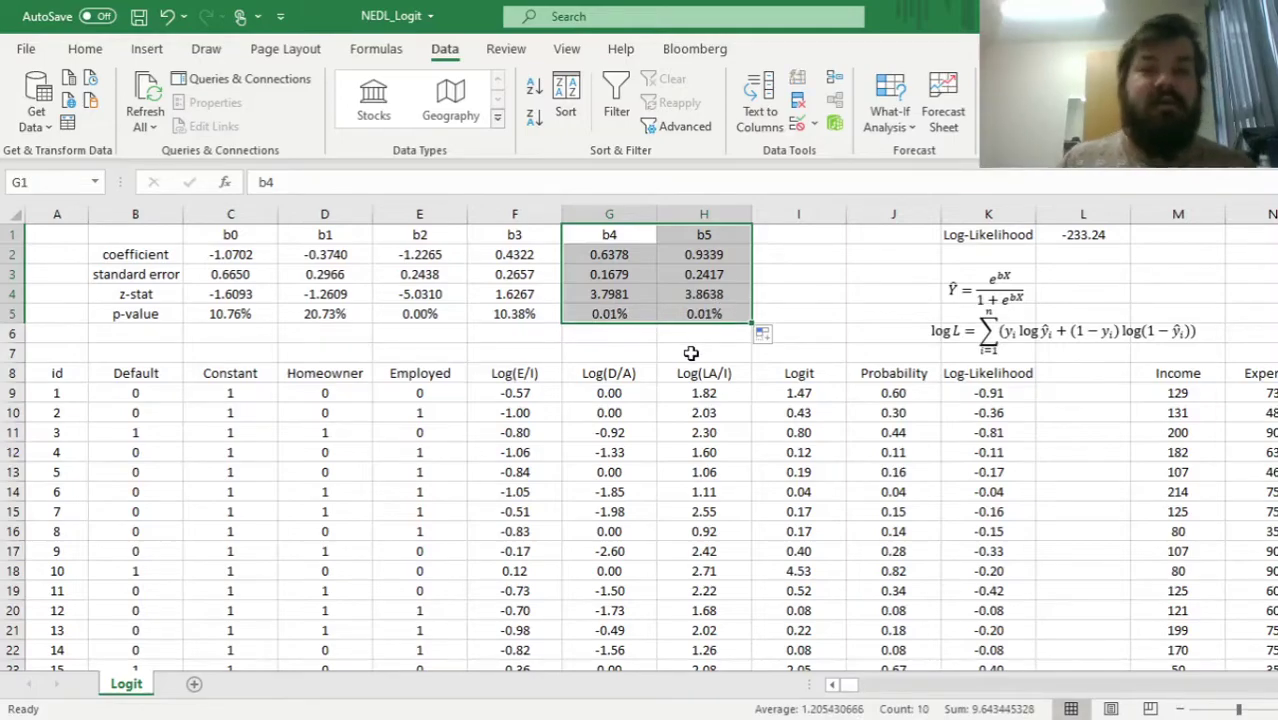
pyautogui.click(607, 374)
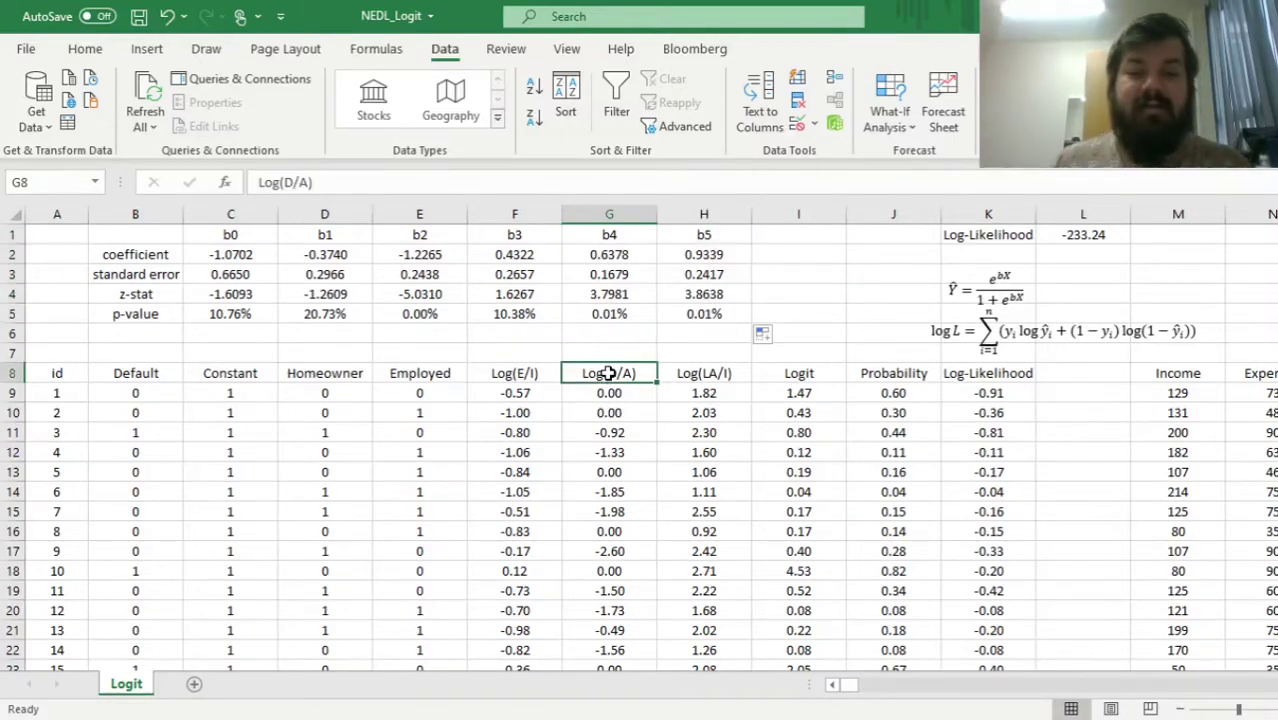
pyautogui.click(697, 374)
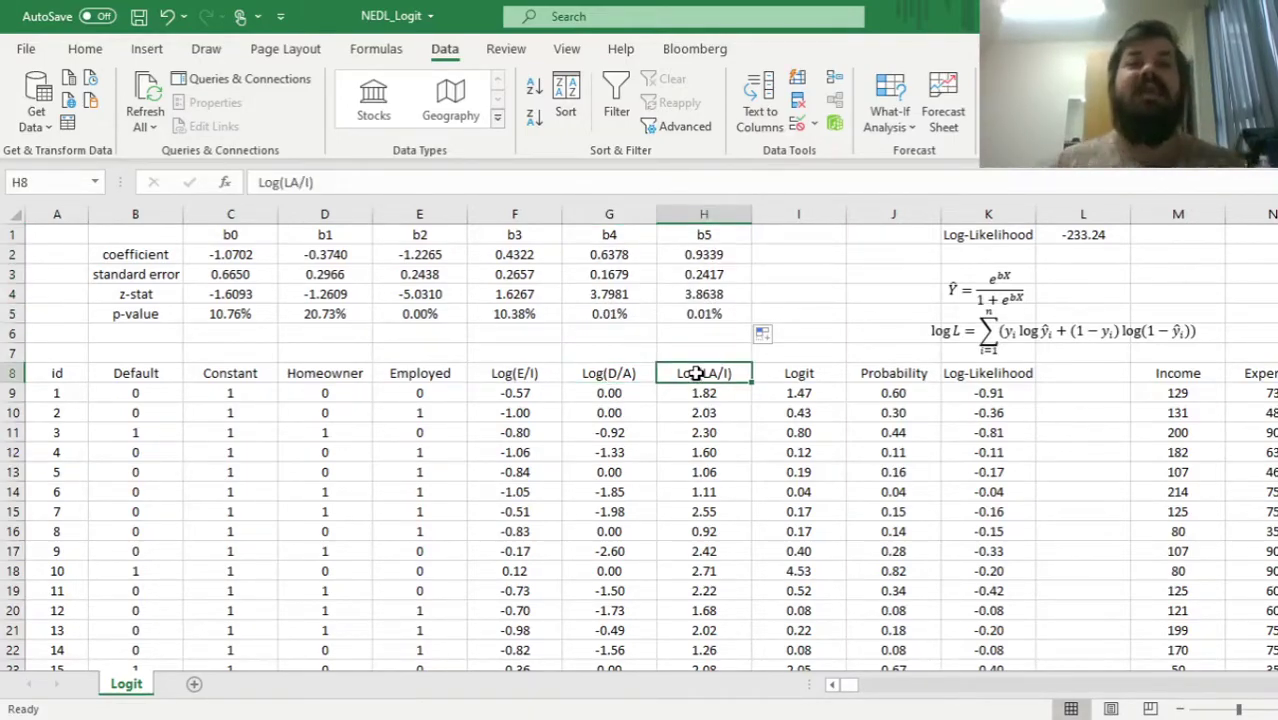
pyautogui.click(608, 248)
pyautogui.moveTo(608, 248); pyautogui.dragTo(608, 312)
pyautogui.moveTo(608, 314); pyautogui.dragTo(600, 234)
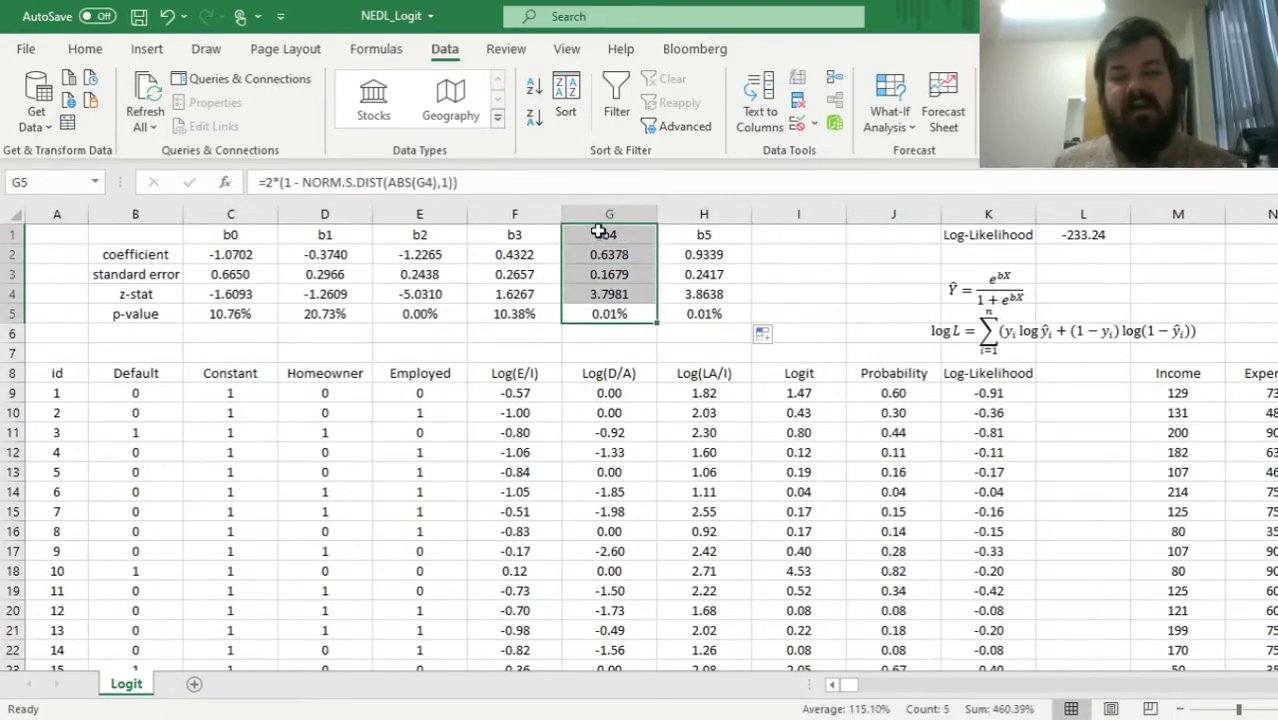
pyautogui.moveTo(707, 235); pyautogui.dragTo(704, 314)
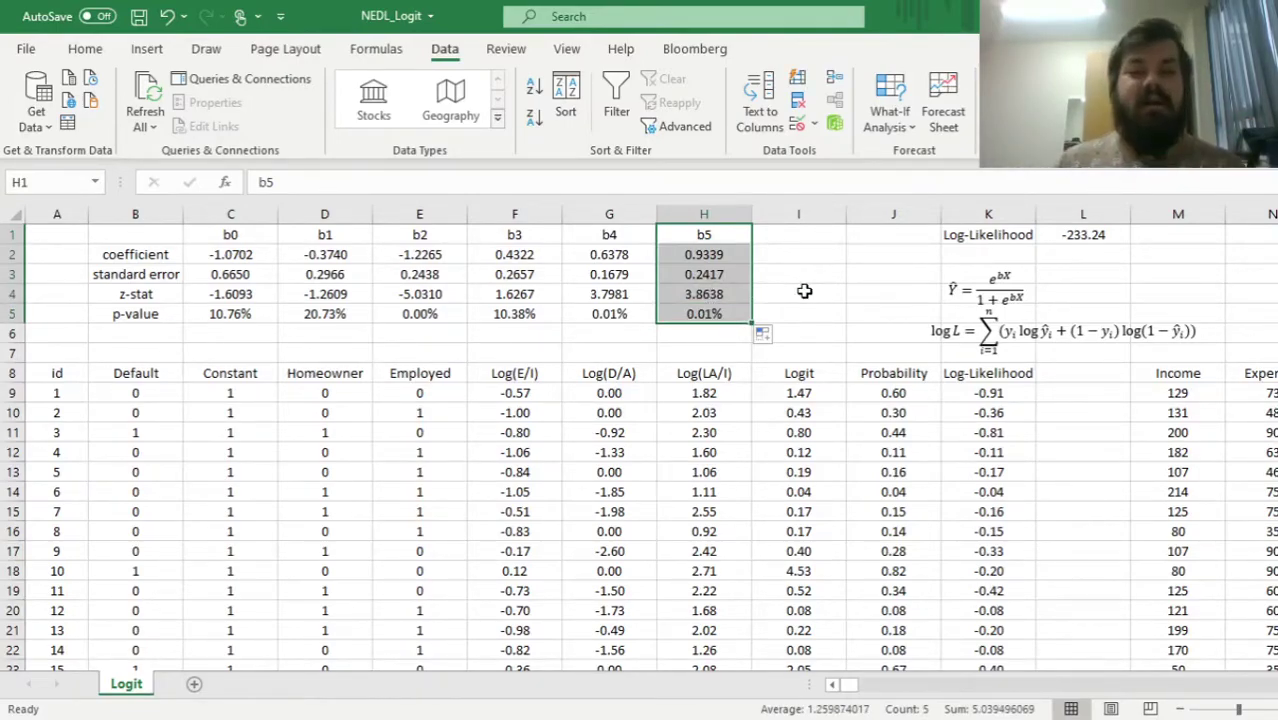
# Review the estimates for b0, b1 and b3, comparing the p-values in D5 and F5
pyautogui.moveTo(230, 228); pyautogui.dragTo(251, 316)
pyautogui.moveTo(324, 234); pyautogui.dragTo(328, 314)
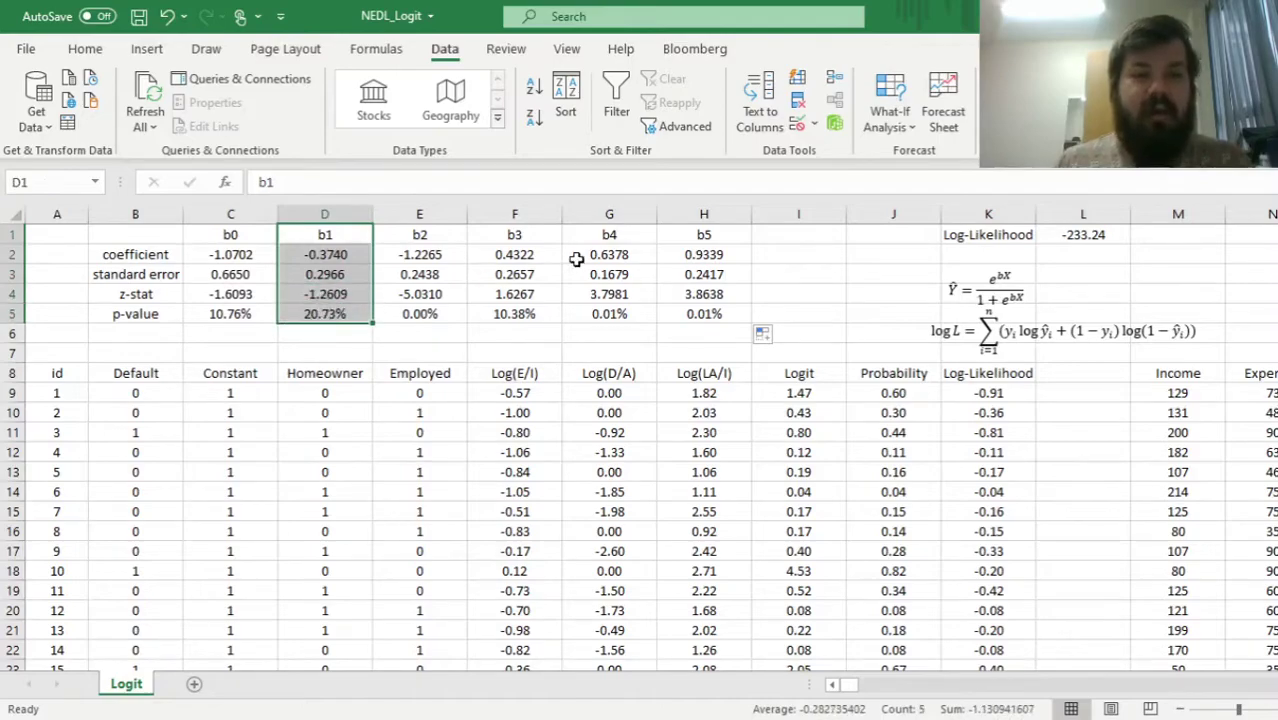
pyautogui.keyDown('ctrl'); pyautogui.moveTo(521, 238); pyautogui.dragTo(516, 311); pyautogui.keyUp('ctrl')
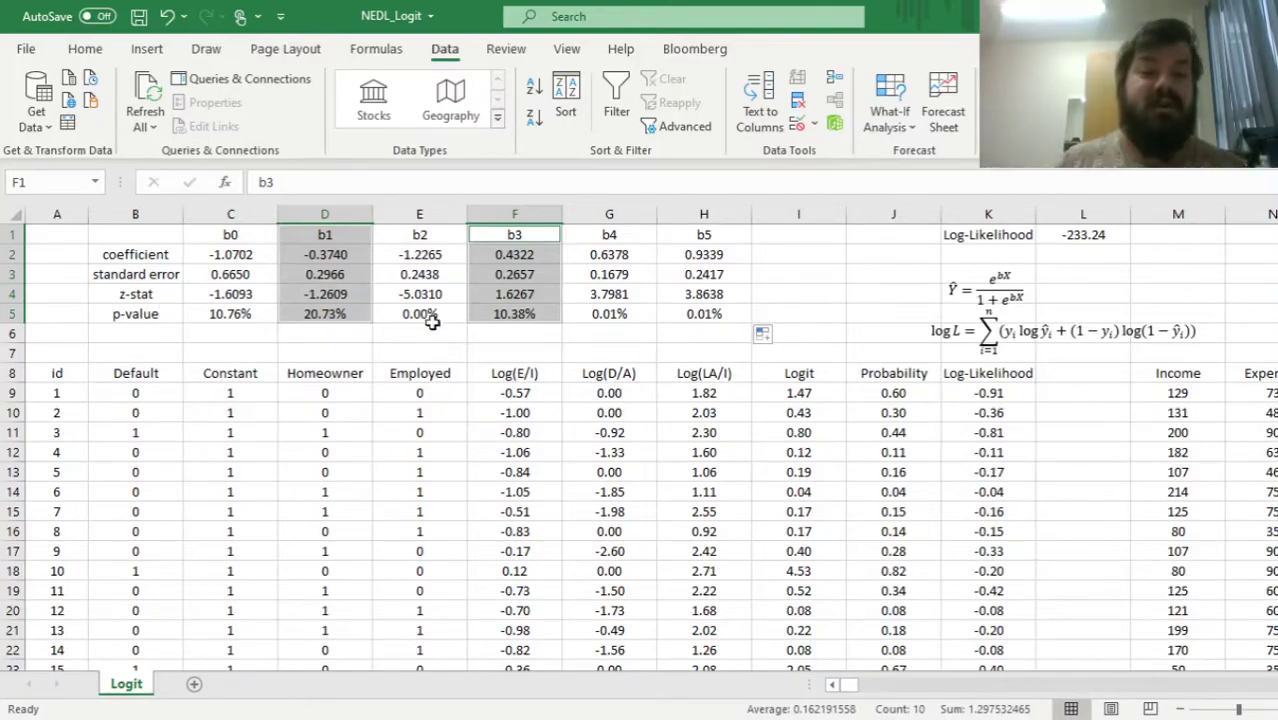
pyautogui.click(322, 313)
pyautogui.keyDown('ctrl'); pyautogui.click(486, 318); pyautogui.keyUp('ctrl')
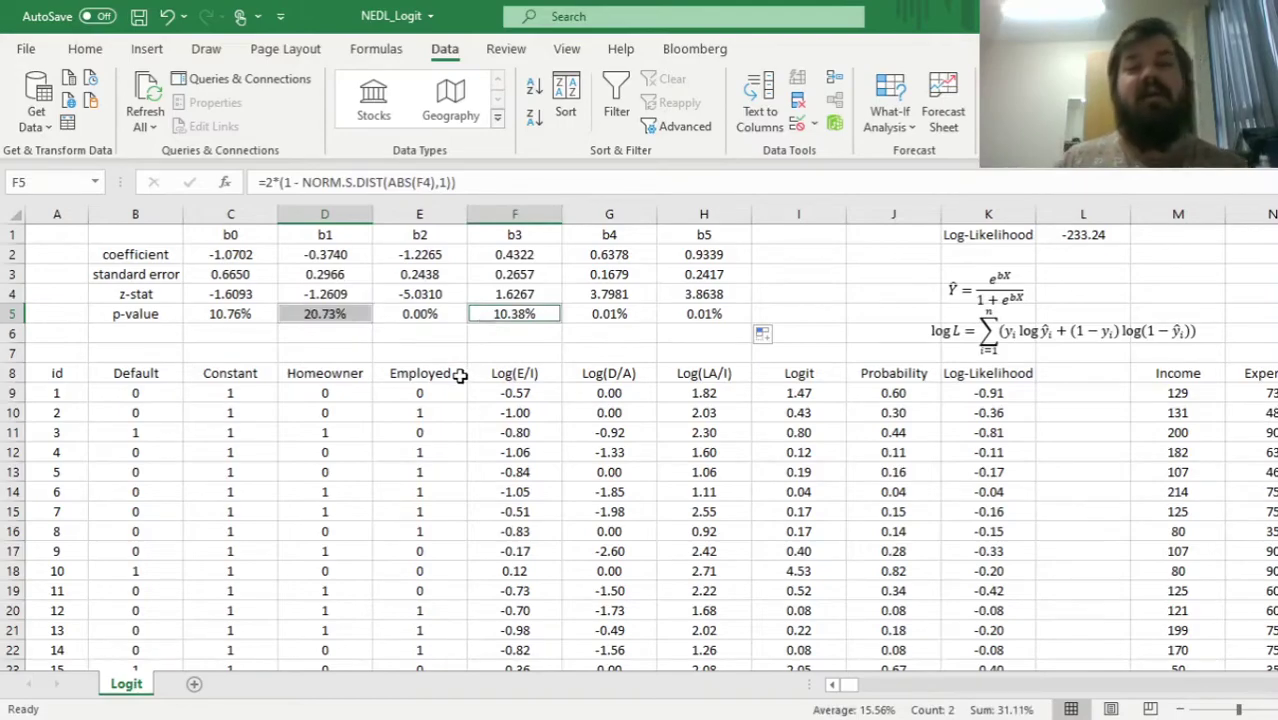
# Enter 1 for the Constant in C511 of the pred row below the loan data
pyautogui.click(167, 417)
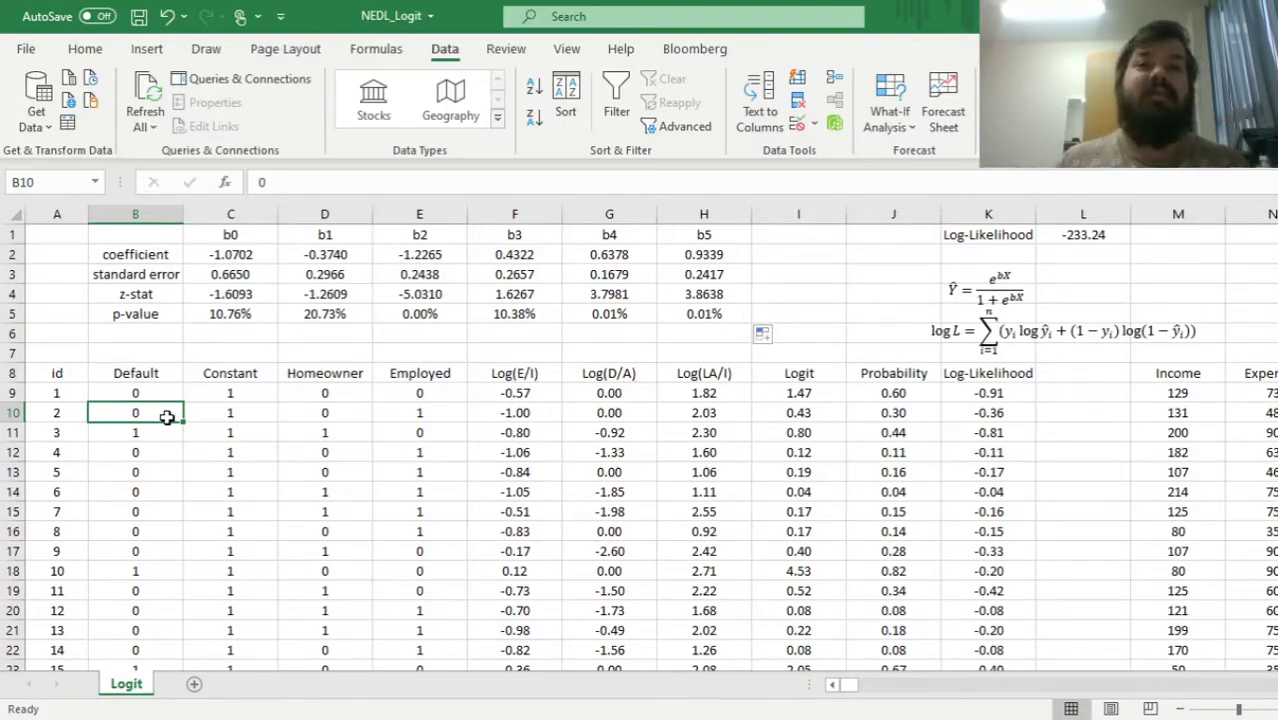
pyautogui.press('Up')
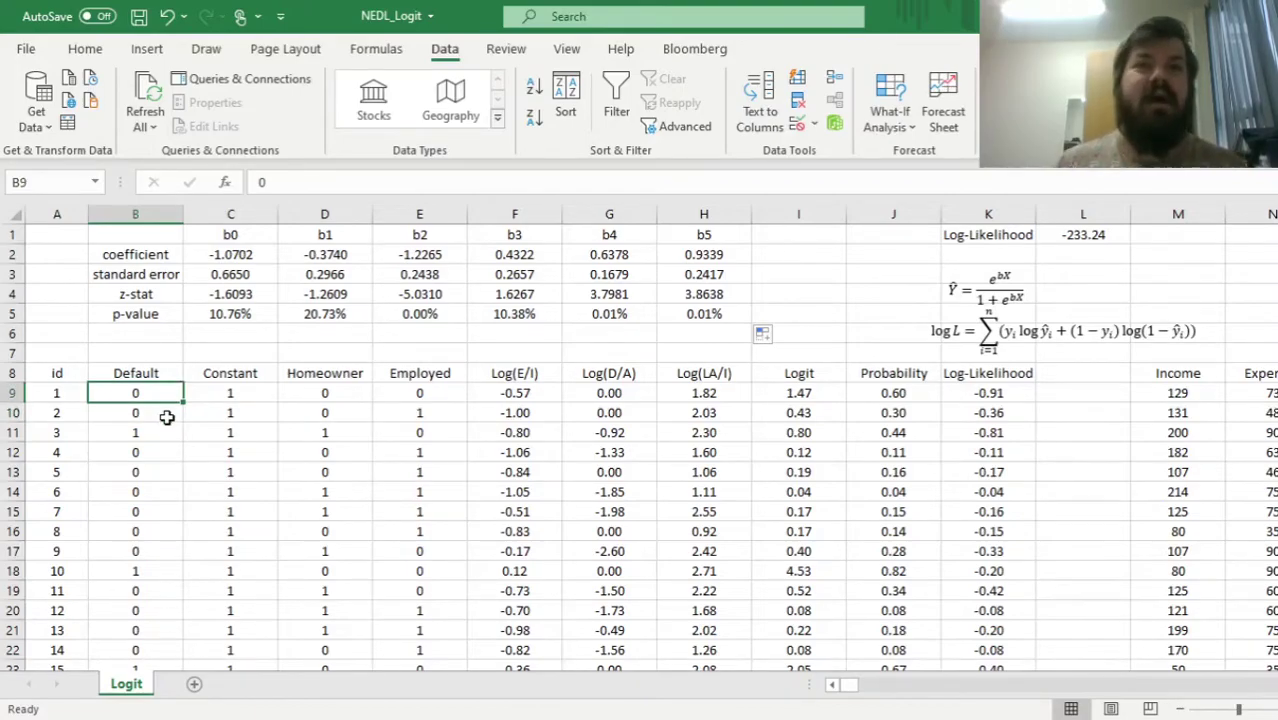
pyautogui.hotkey('ctrl', 'Down')
pyautogui.press('Down')
pyautogui.press('Down')
pyautogui.press('Down')
pyautogui.press('Down')
pyautogui.press('Down')
pyautogui.press('Down')
pyautogui.press('Down')
pyautogui.press('Down')
pyautogui.press('Down')
pyautogui.press('Down')
pyautogui.press('Down')
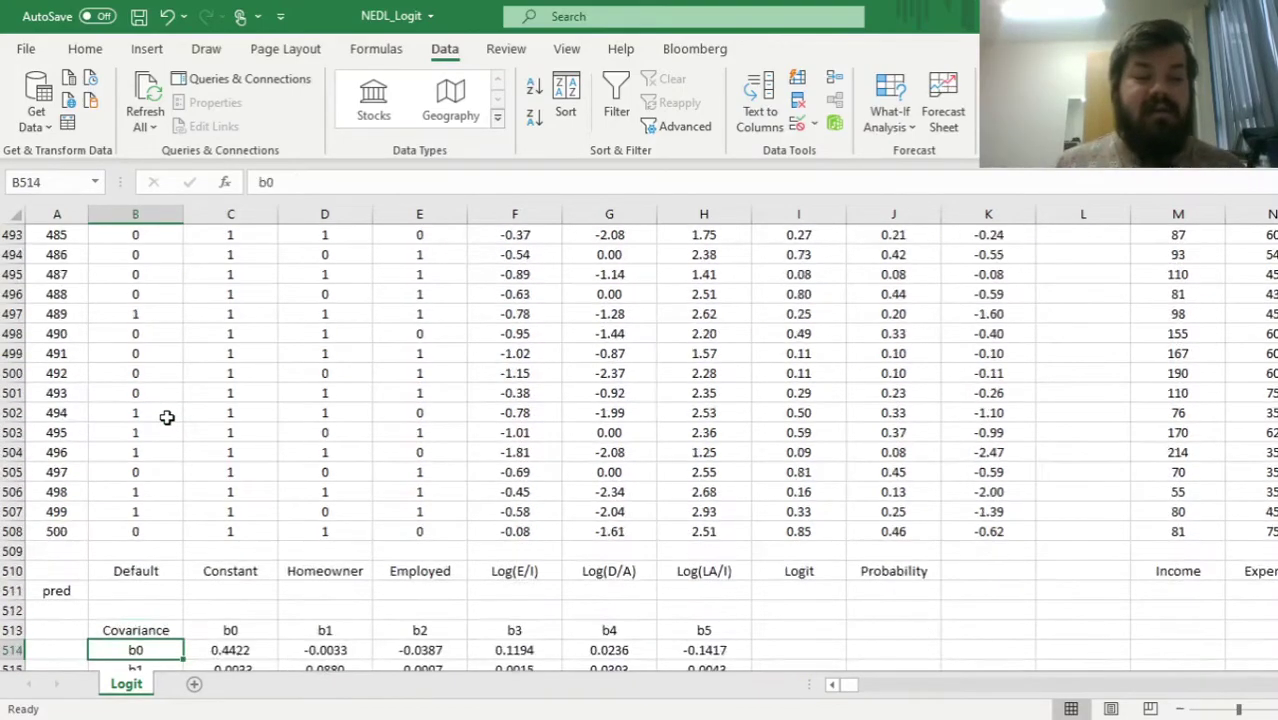
pyautogui.press('Up')
pyautogui.press('Up')
pyautogui.press('Up')
pyautogui.press('Up')
pyautogui.press('Up')
pyautogui.press('Up')
pyautogui.press('Up')
pyautogui.press('Up')
pyautogui.press('Up')
pyautogui.press('Right')
pyautogui.press('Down')
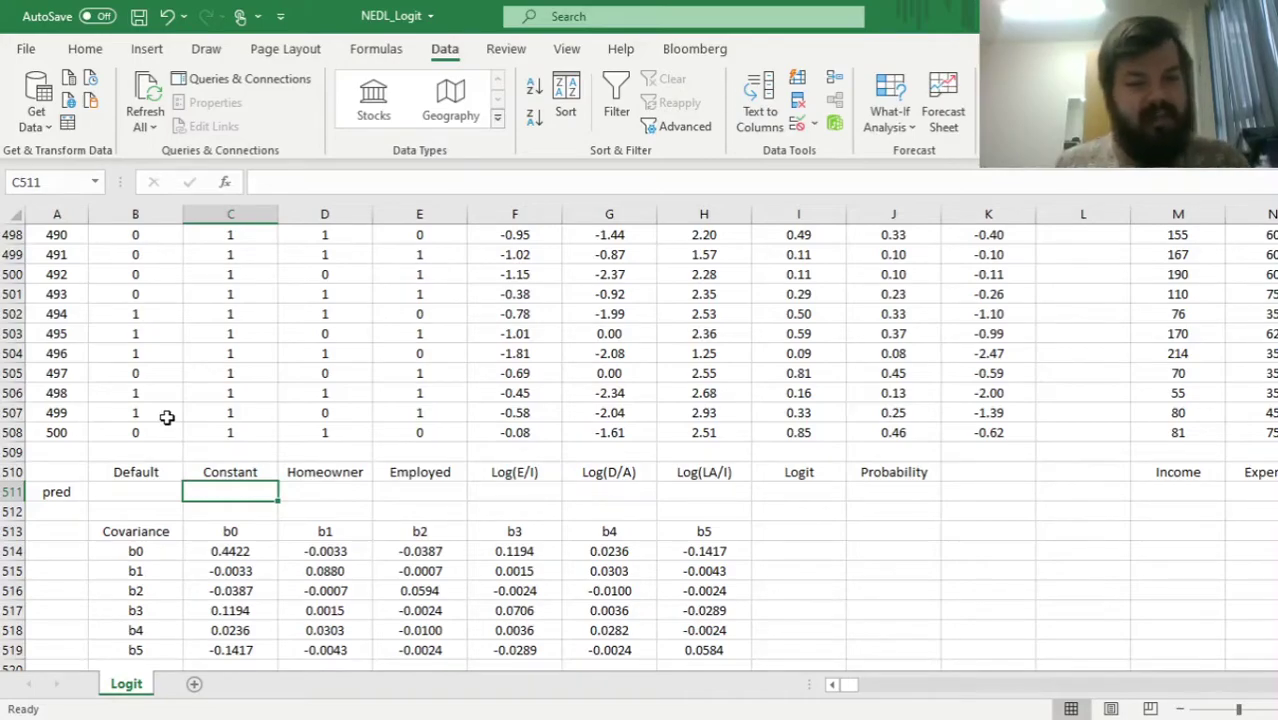
pyautogui.write('1')
pyautogui.press('Tab')
pyautogui.press('Left')
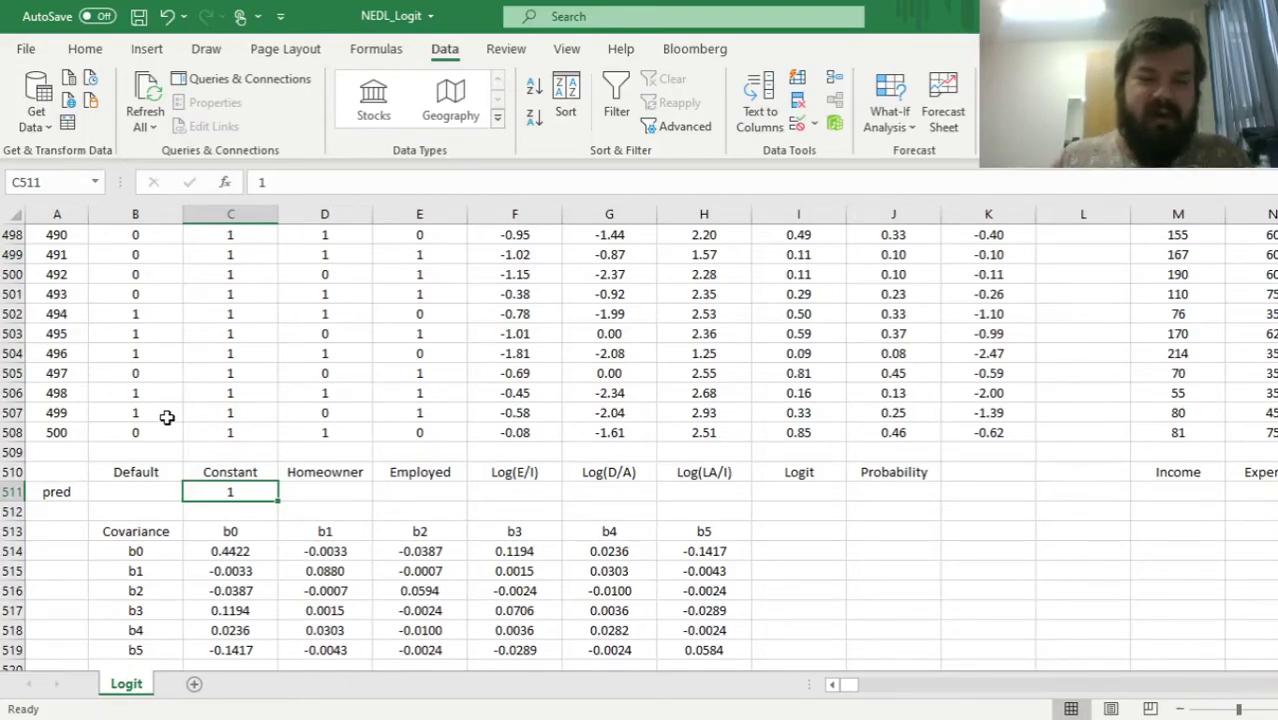
# Set both Homeowner and Employed to 1 for the predicted borrower in D511 and E511
pyautogui.press('Right')
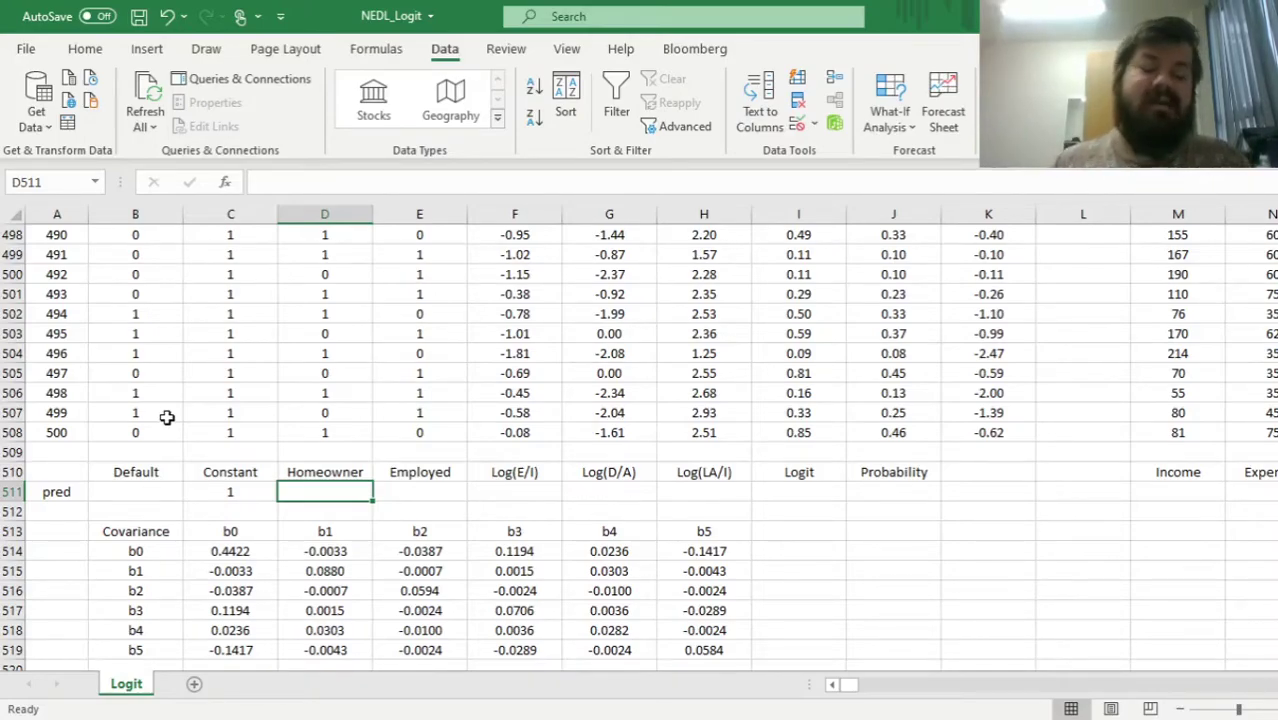
pyautogui.write('1')
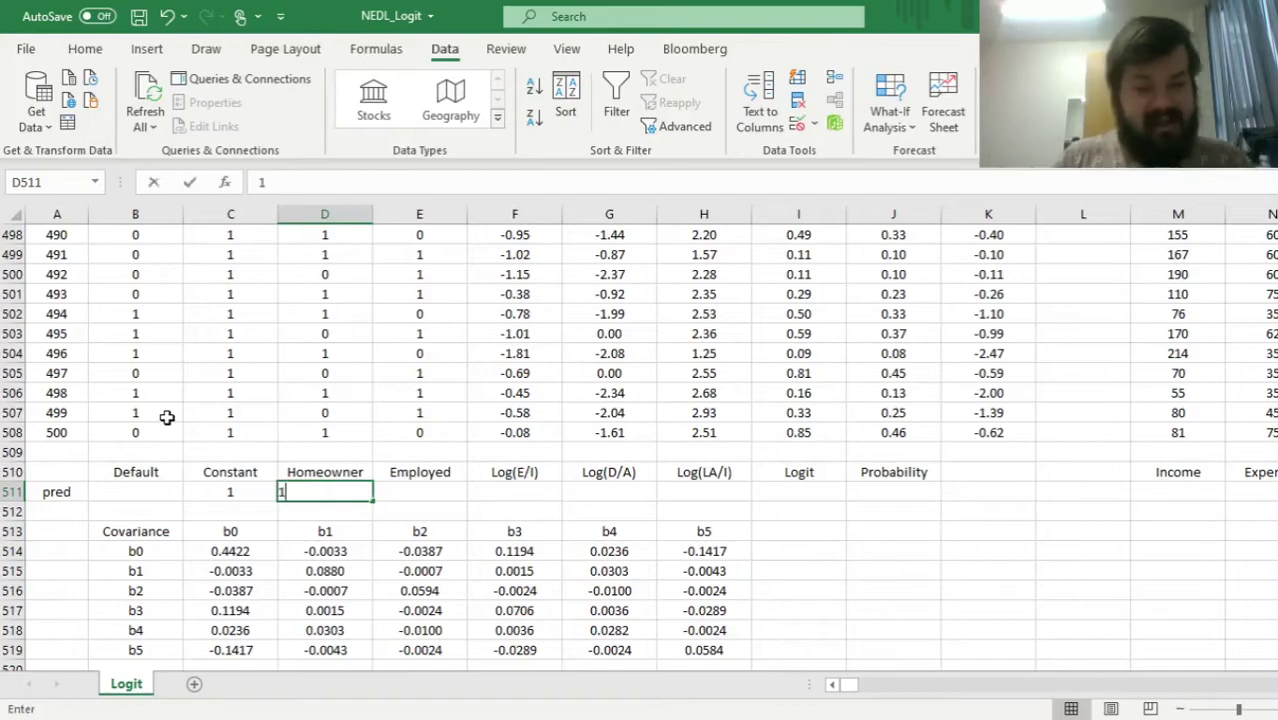
pyautogui.press('Right')
pyautogui.press('Left')
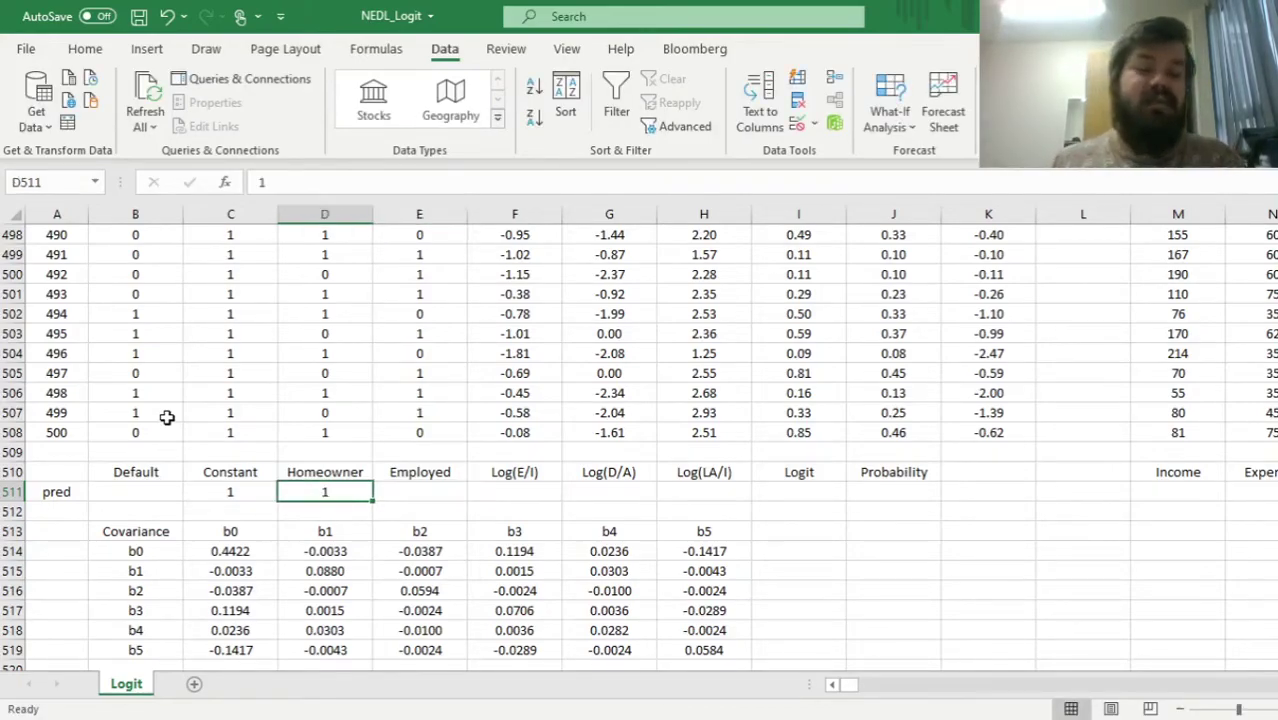
pyautogui.press('Right')
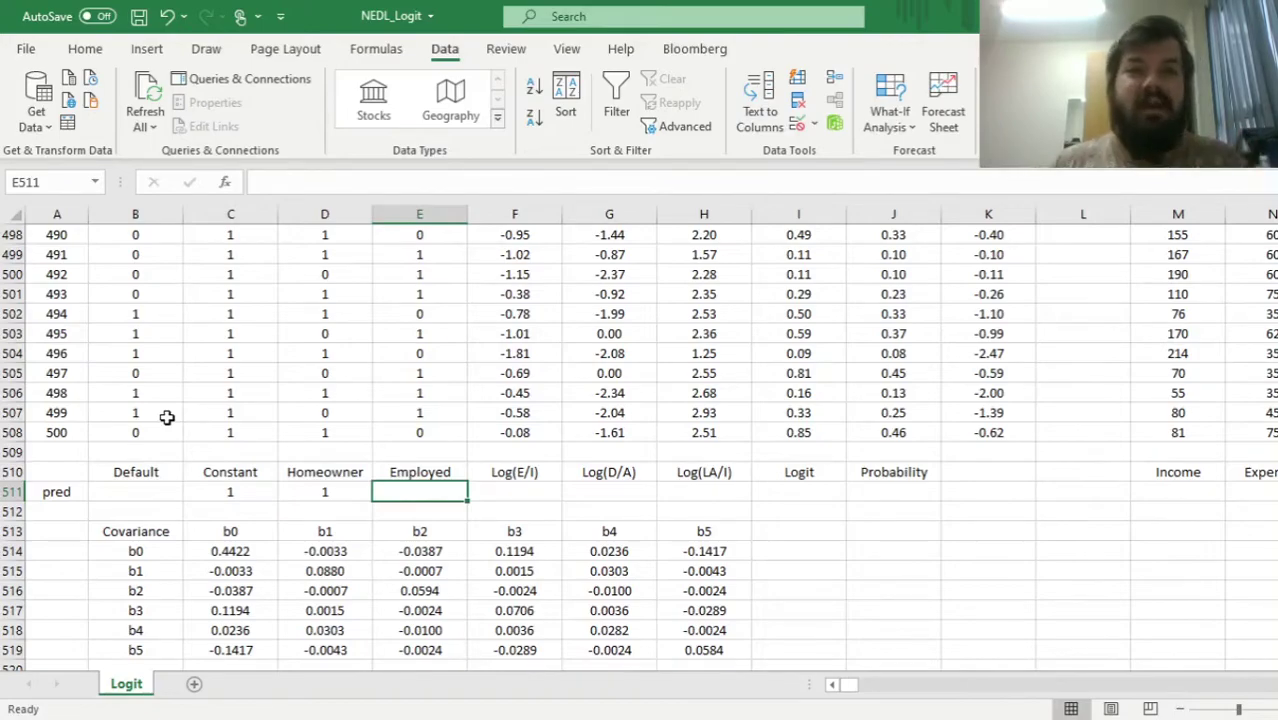
pyautogui.write('1')
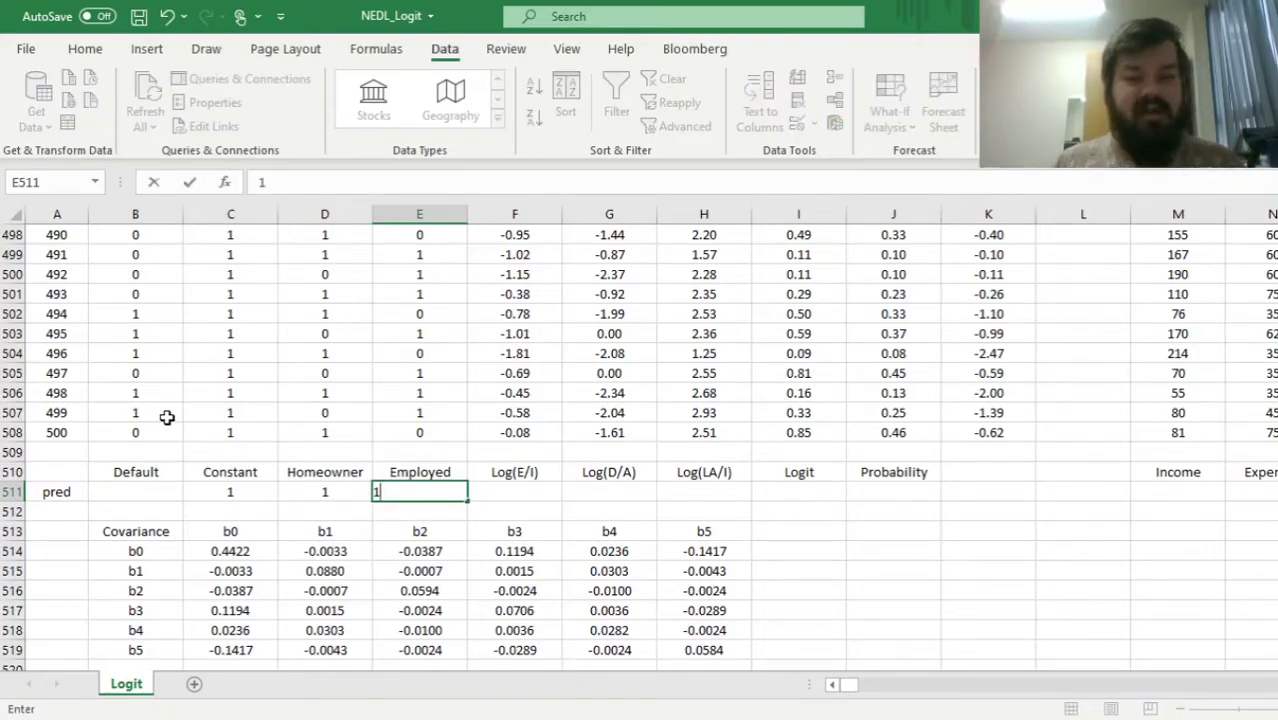
pyautogui.press('Right')
# Enter an Income of 150 in M511 and Expenses of 120 in N511 for the predicted borrower
pyautogui.press('Right')
pyautogui.press('Left')
pyautogui.press('Right')
pyautogui.press('Right')
pyautogui.press('Left')
pyautogui.press('Left')
pyautogui.press('Right')
pyautogui.press('Right')
pyautogui.press('Right')
pyautogui.press('Right')
pyautogui.press('Right')
pyautogui.press('Right')
pyautogui.press('Right')
pyautogui.press('Right')
pyautogui.press('Right')
pyautogui.press('Right')
pyautogui.press('Right')
pyautogui.press('Right')
pyautogui.press('Right')
pyautogui.press('Right')
pyautogui.press('Right')
pyautogui.press('Left')
pyautogui.press('Left')
pyautogui.press('Left')
pyautogui.press('Left')
pyautogui.press('Left')
pyautogui.press('Left')
pyautogui.press('Left')
pyautogui.press('Left')
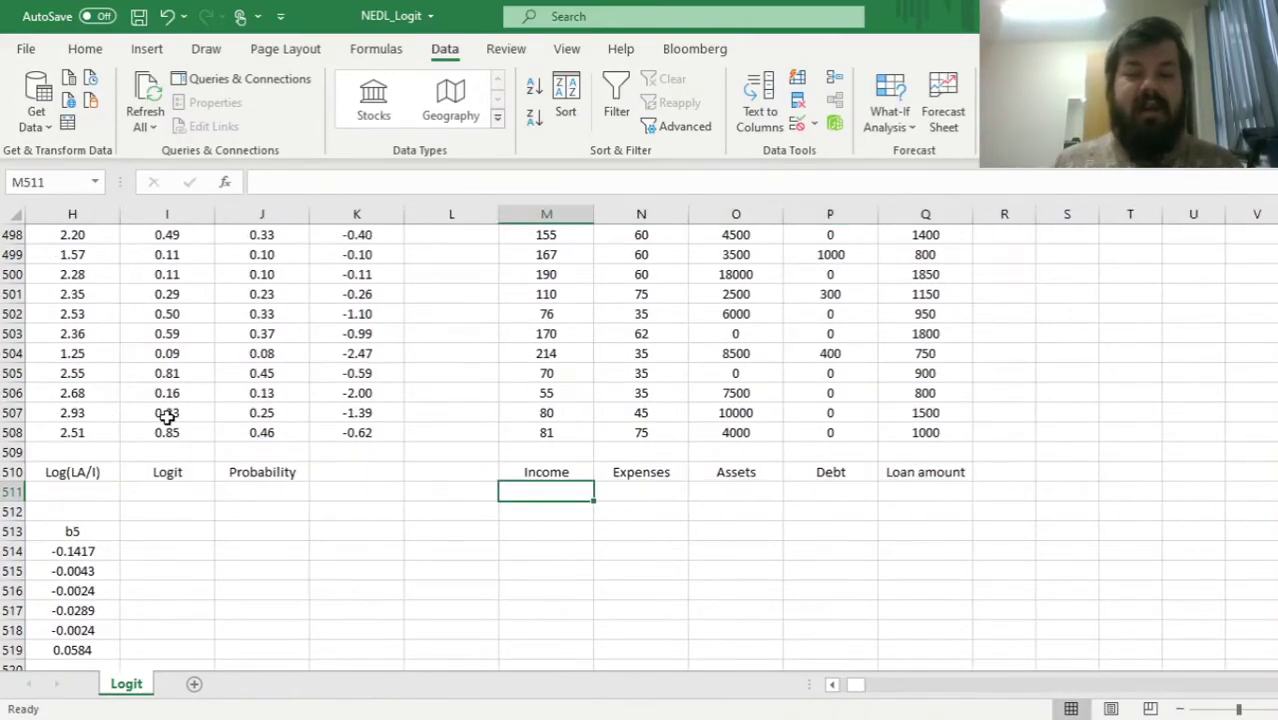
pyautogui.press('Right')
pyautogui.press('Right')
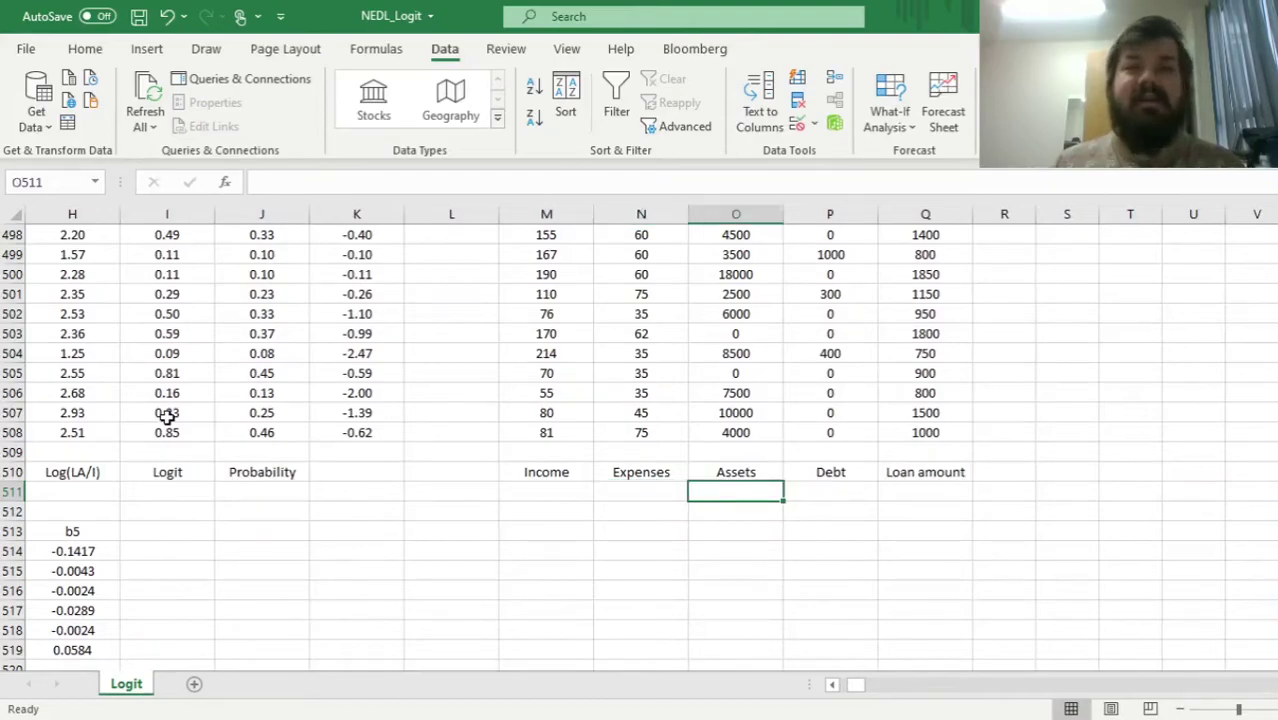
pyautogui.press('Right')
pyautogui.press('Right')
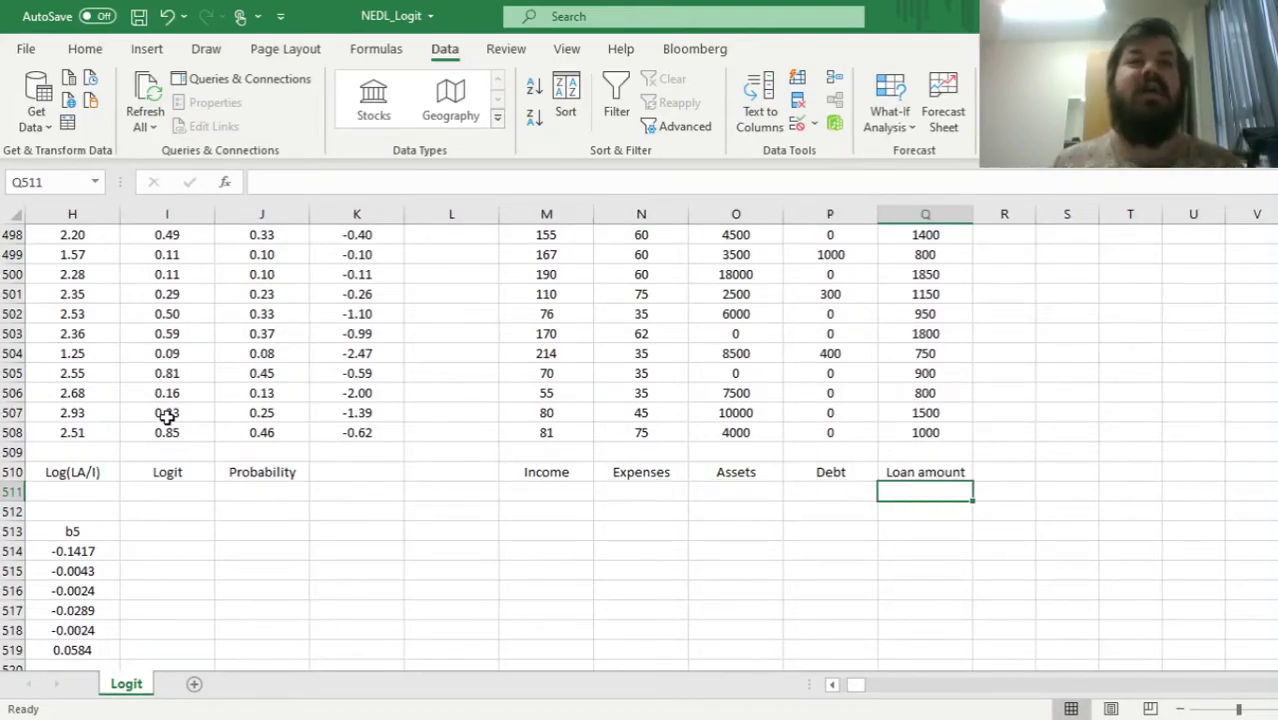
pyautogui.press('Left')
pyautogui.press('Left')
pyautogui.press('Left')
pyautogui.press('Left')
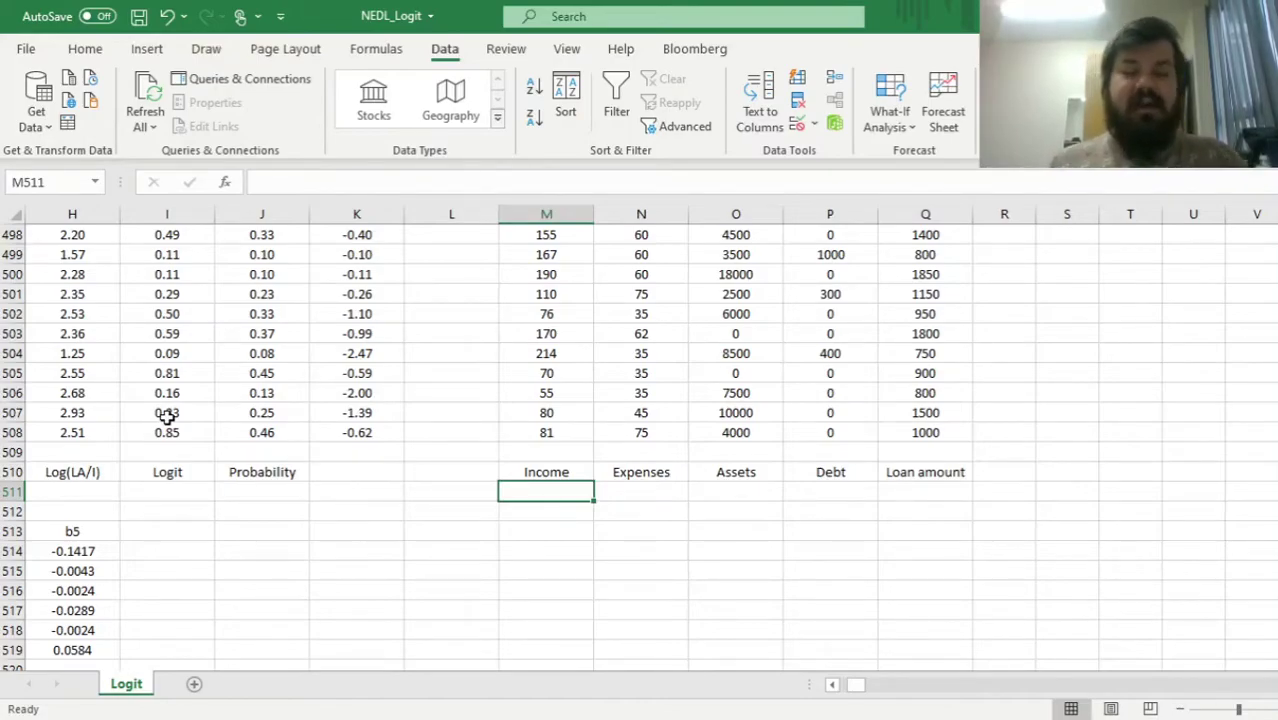
pyautogui.write('150')
pyautogui.press('Tab')
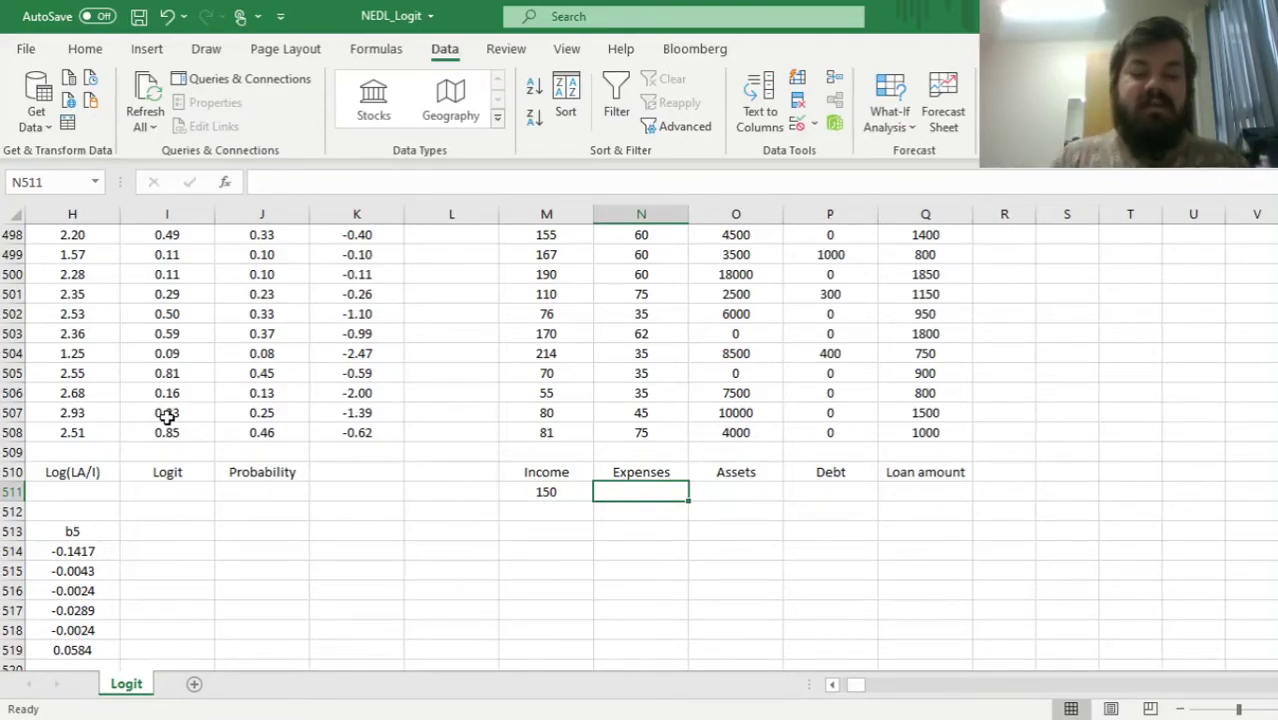
pyautogui.write('120')
pyautogui.press('Tab')
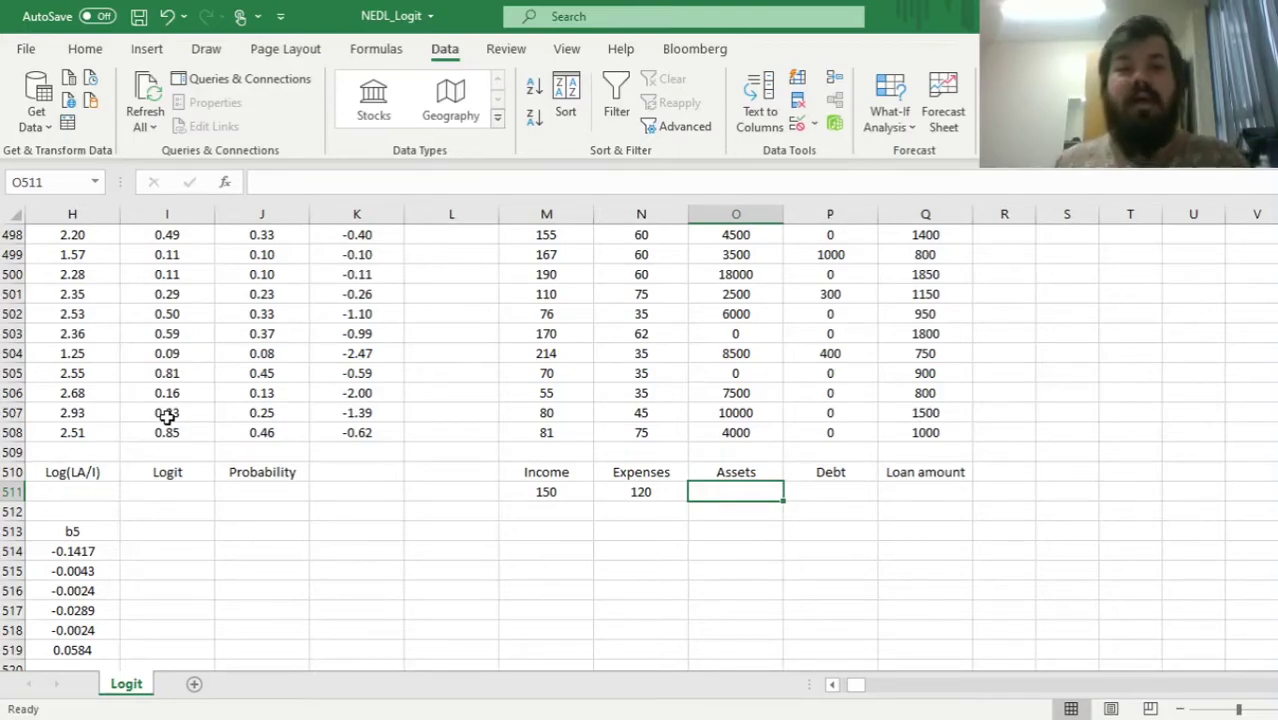
# Enter Assets of 1000, Debt of 0 and a Loan amount of 1000 in O511, P511 and Q511
pyautogui.write('1000')
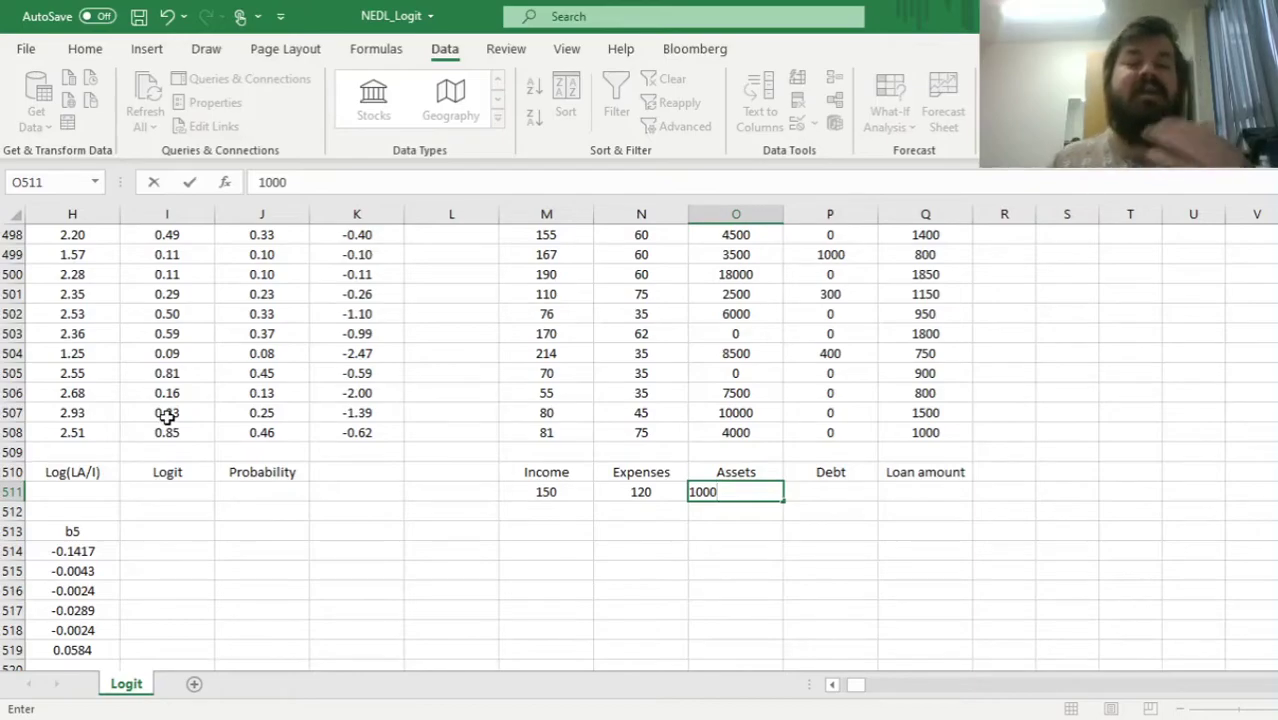
pyautogui.press('Return')
pyautogui.press('Up')
pyautogui.press('Right')
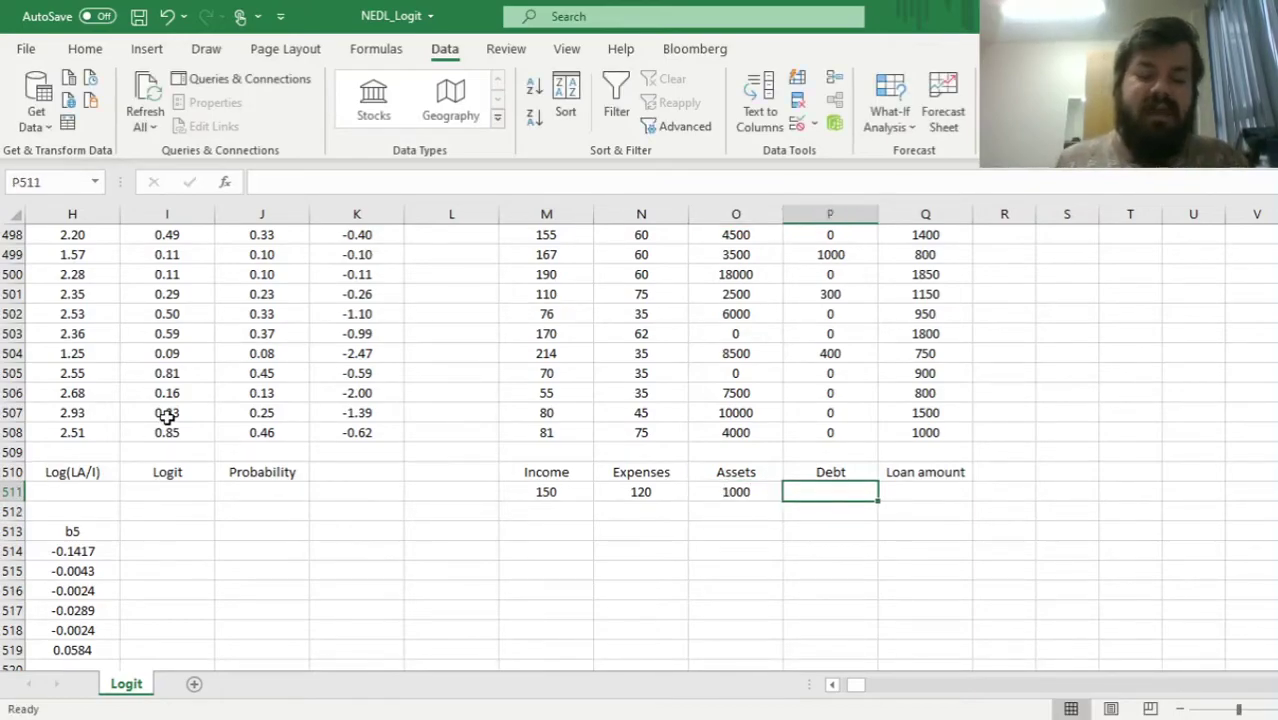
pyautogui.write('0')
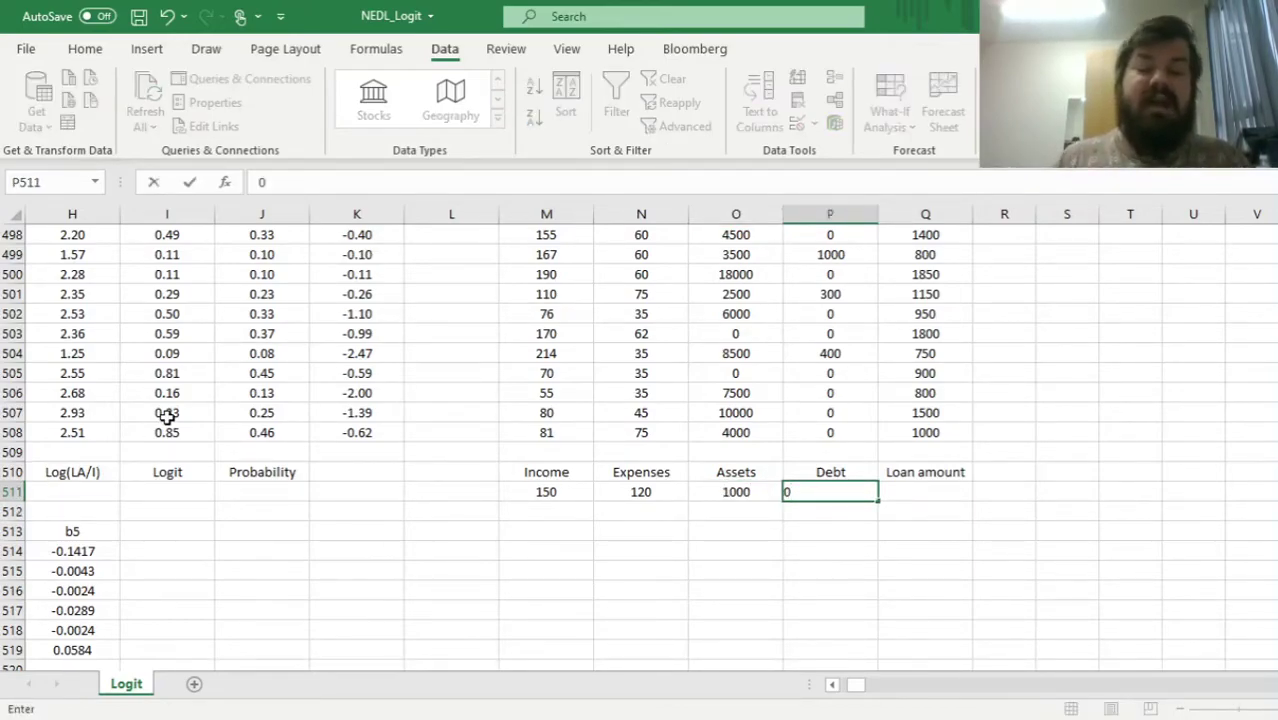
pyautogui.press('Tab')
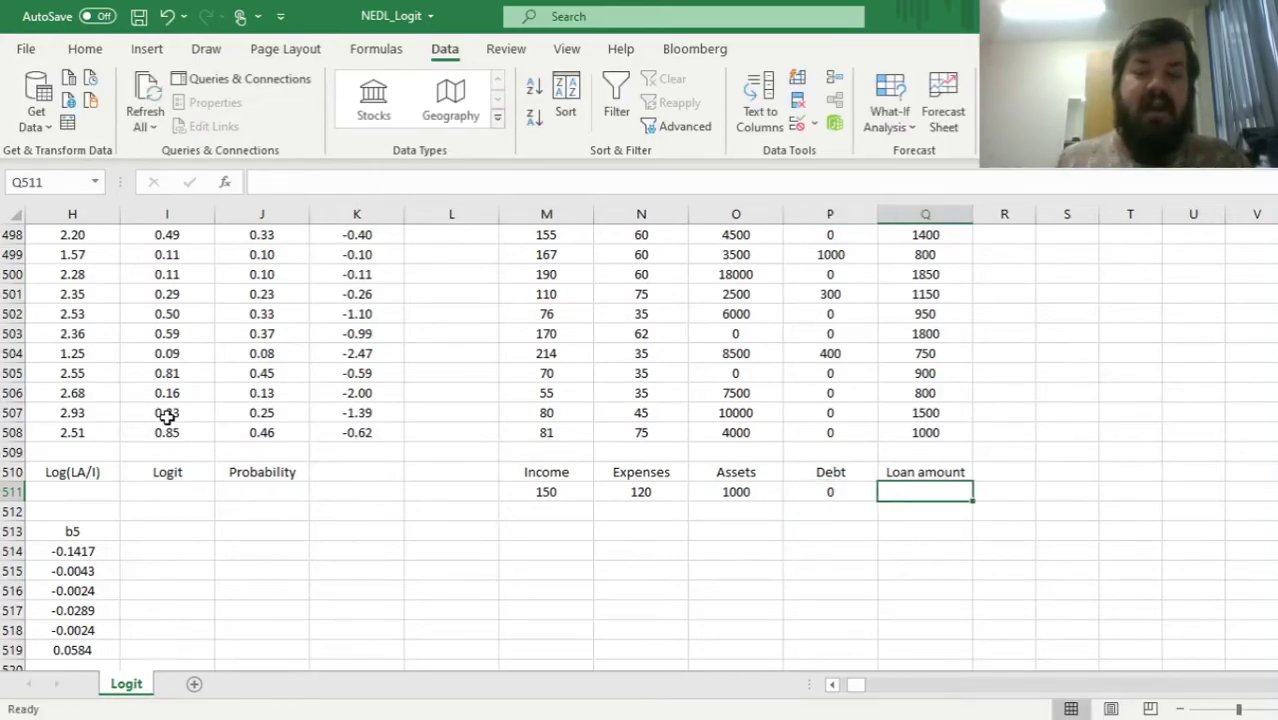
pyautogui.write('1000')
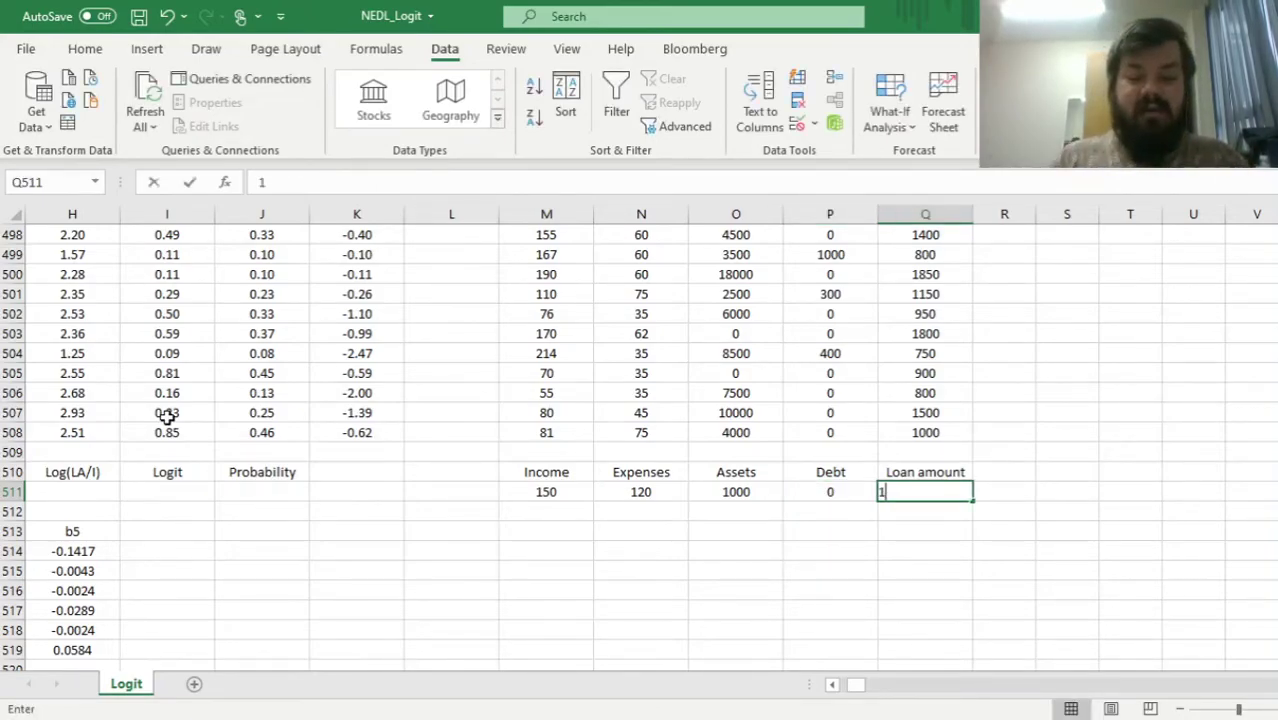
pyautogui.hotkey('ctrl', 'Return')
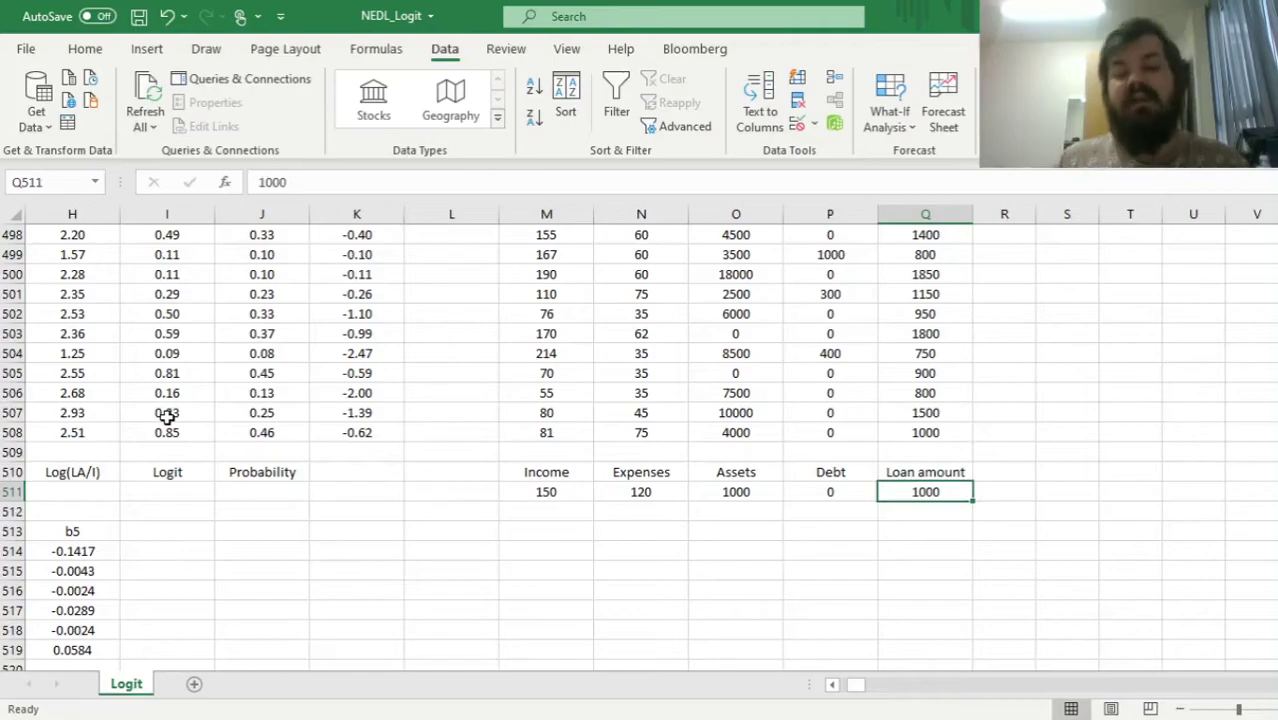
# Copy the Log(E/I), Log(D/A) and Log(LA/I) formulas from F508:H508 into F511:H511 of the pred row
pyautogui.press('Left')
pyautogui.press('Left')
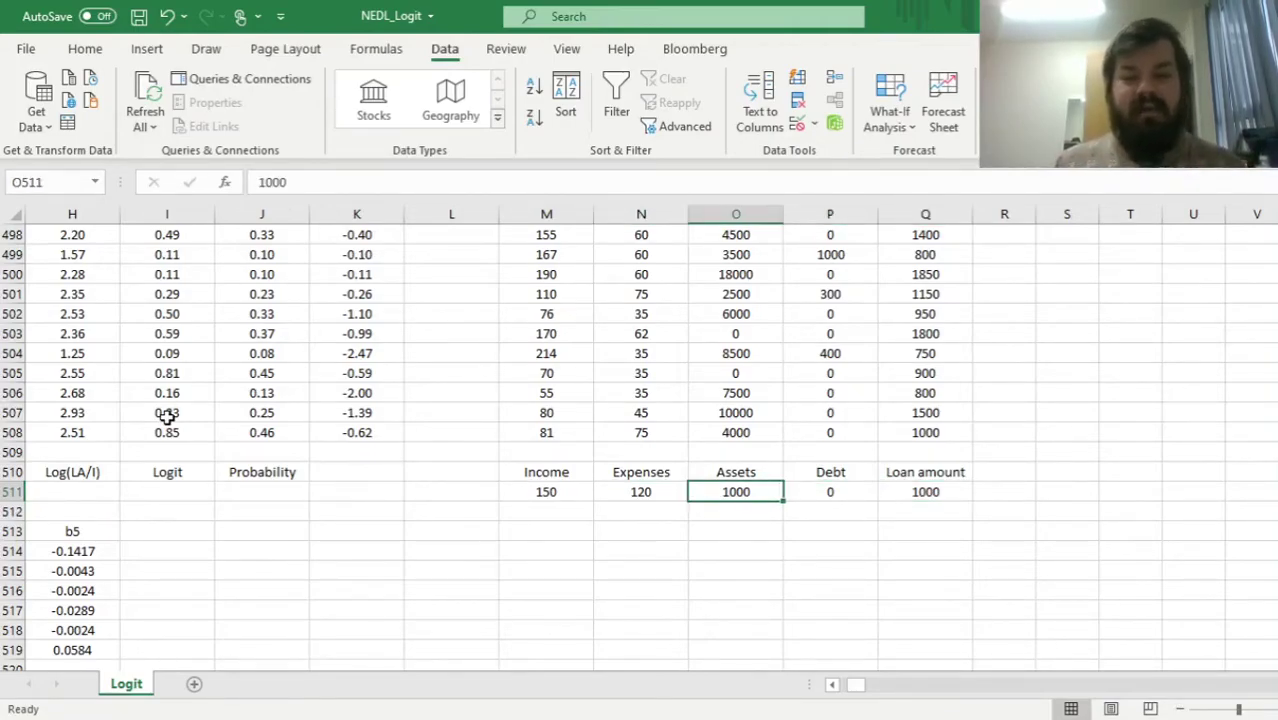
pyautogui.press('Left')
pyautogui.press('Left')
pyautogui.press('Left')
pyautogui.press('Left')
pyautogui.press('Left')
pyautogui.press('Left')
pyautogui.press('Left')
pyautogui.press('Left')
pyautogui.press('Left')
pyautogui.press('Left')
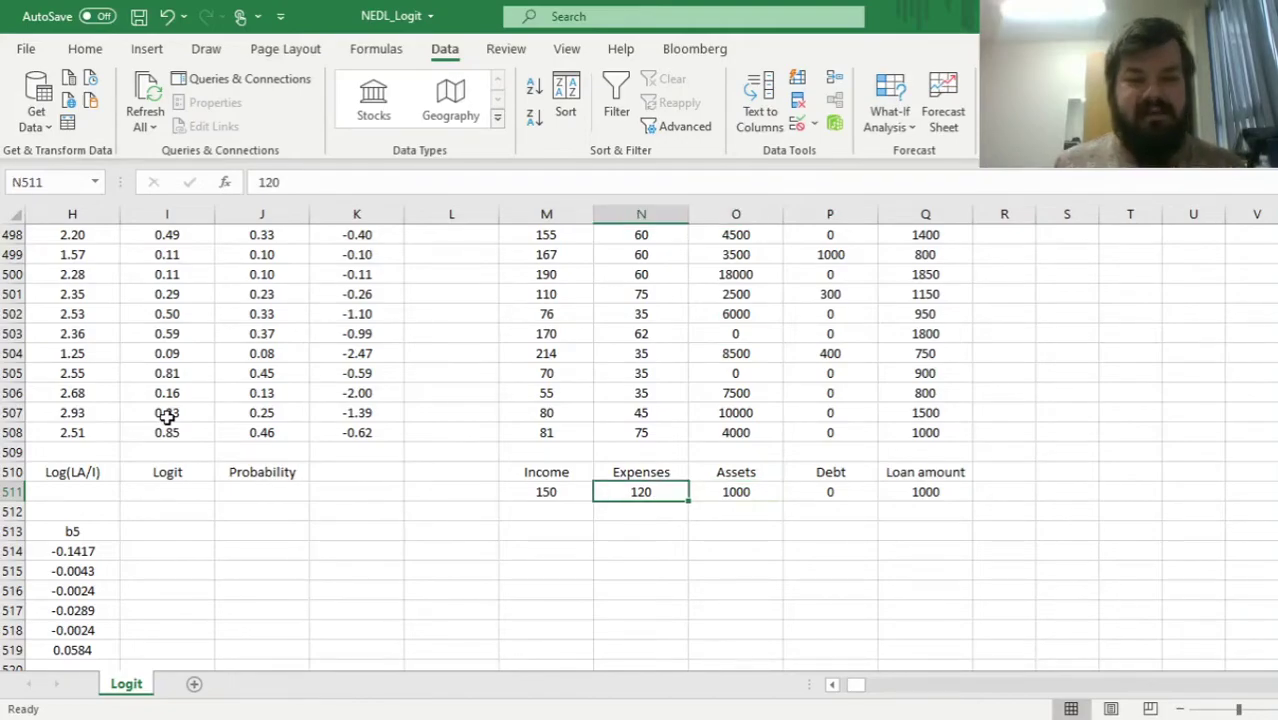
pyautogui.press('Right')
pyautogui.moveTo(144, 428); pyautogui.dragTo(370, 432)
pyautogui.hotkey('ctrl', 'c')
pyautogui.moveTo(180, 490); pyautogui.dragTo(400, 500)
pyautogui.hotkey('ctrl', 'v')
pyautogui.press('Escape')
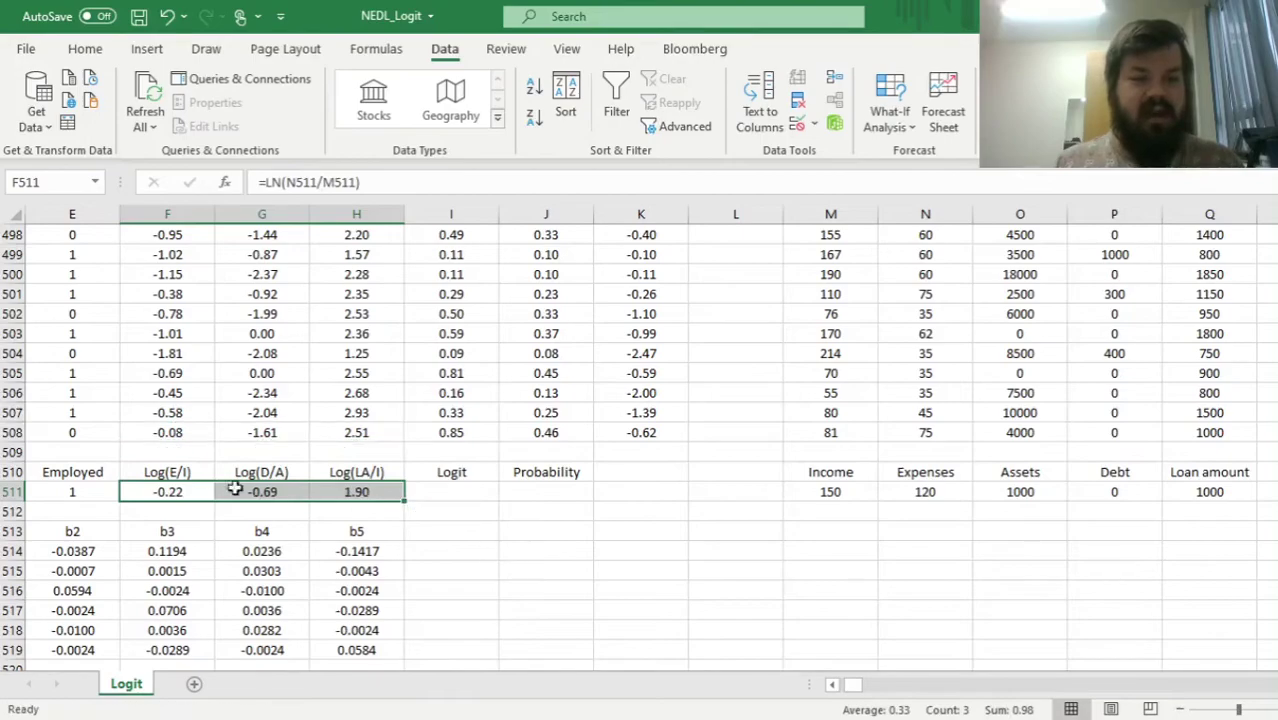
# Copy the Logit formula from I508 into I511 for the predicted borrower
pyautogui.moveTo(171, 490); pyautogui.dragTo(614, 550)
pyautogui.click(835, 523)
pyautogui.click(802, 434)
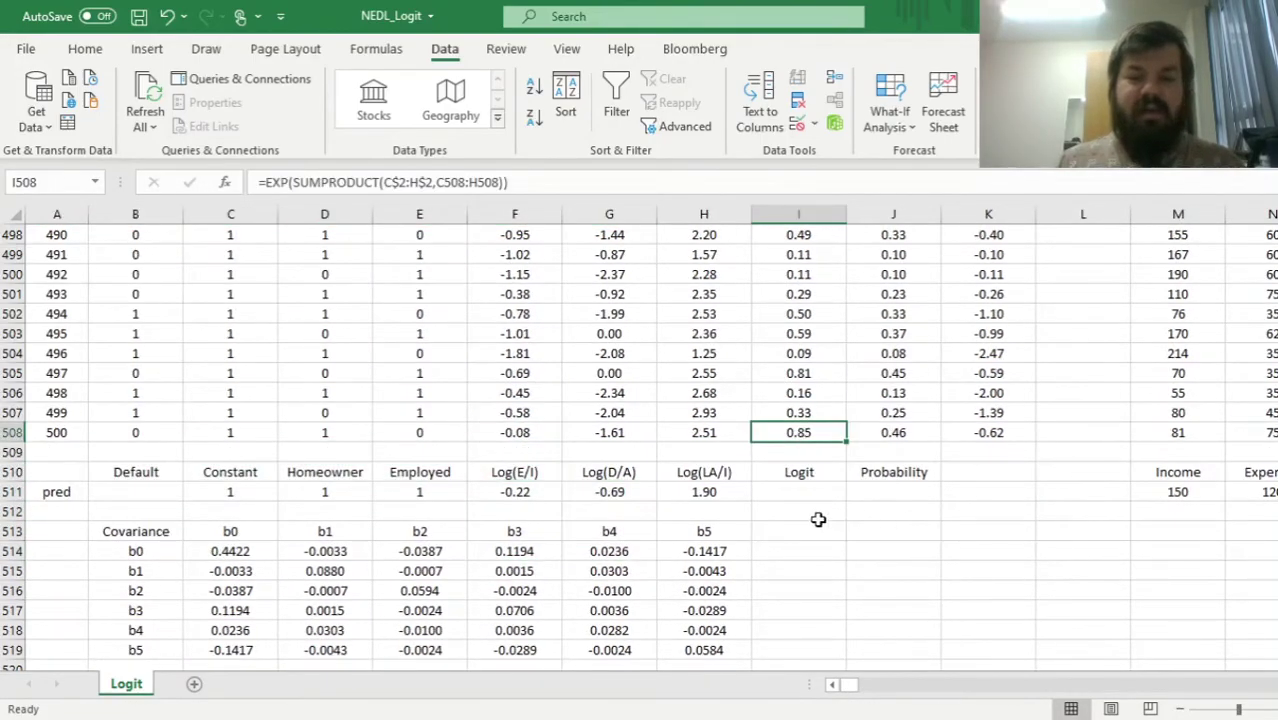
pyautogui.hotkey('ctrl', 'c')
pyautogui.click(810, 490)
pyautogui.hotkey('ctrl', 'v')
pyautogui.press('Escape')
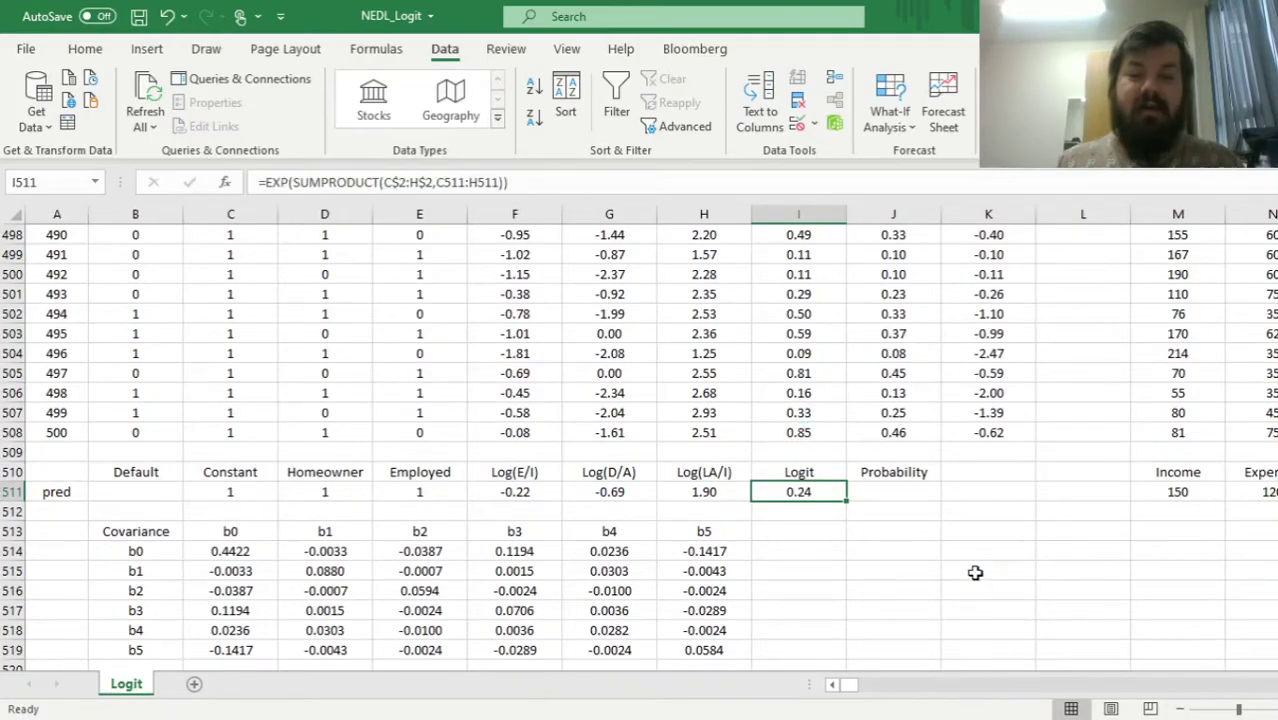
# Copy the Probability formula from J508 into J511 for the predicted borrower
pyautogui.click(893, 492)
pyautogui.click(885, 436)
pyautogui.hotkey('ctrl', 'c')
pyautogui.click(889, 491)
pyautogui.hotkey('ctrl', 'v')
pyautogui.press('Escape')
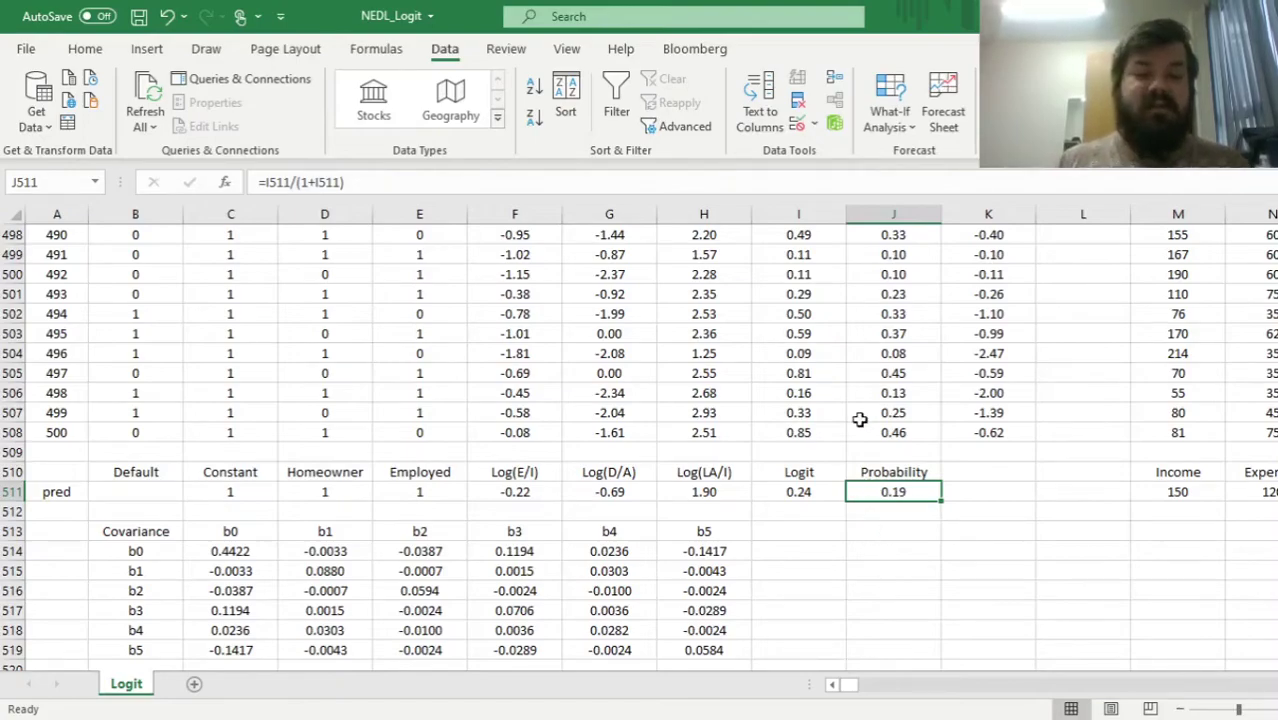
# Link the pred row's Default cell B511 to the predicted probability with the formula =J511
pyautogui.hotkey('ctrl', 'c')
pyautogui.press('Escape')
pyautogui.click(162, 488)
pyautogui.write('=')
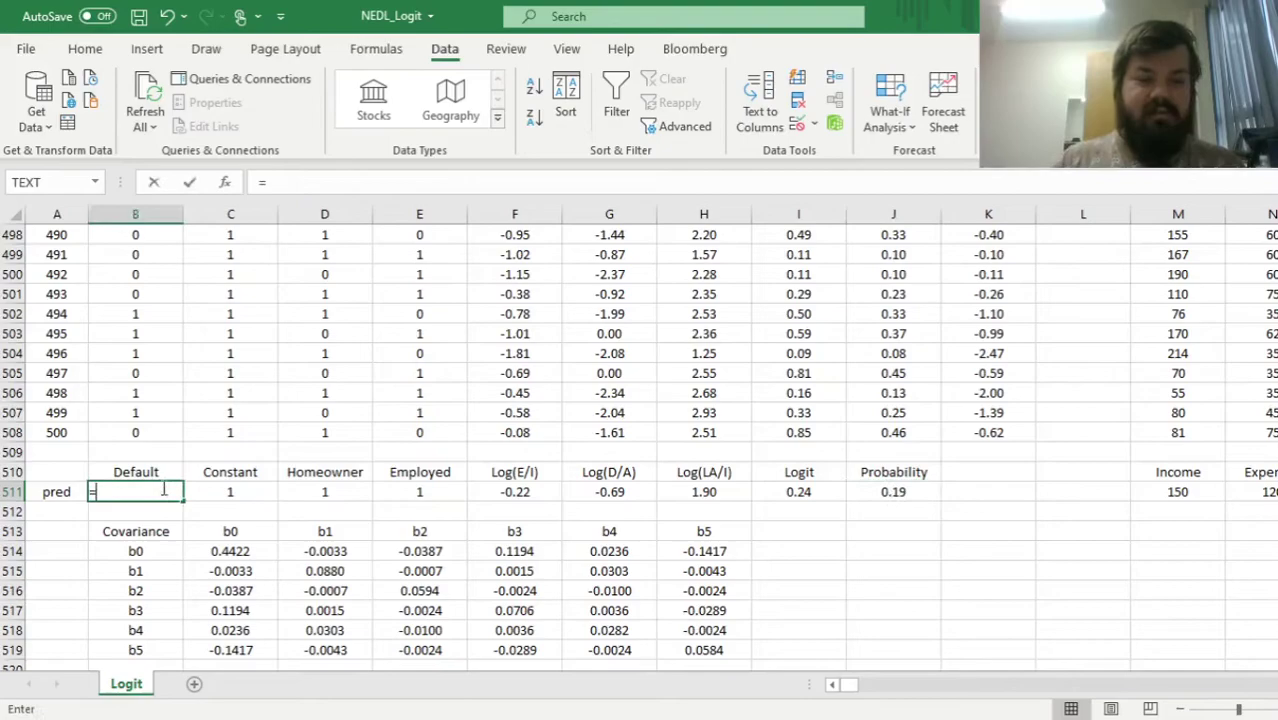
# Format the predicted Default in B511 as a percentage with two decimal places
pyautogui.click(85, 48)
pyautogui.click(643, 118)
pyautogui.click(696, 119)
pyautogui.click(696, 119)
pyautogui.click(312, 488)
pyautogui.click(143, 492)
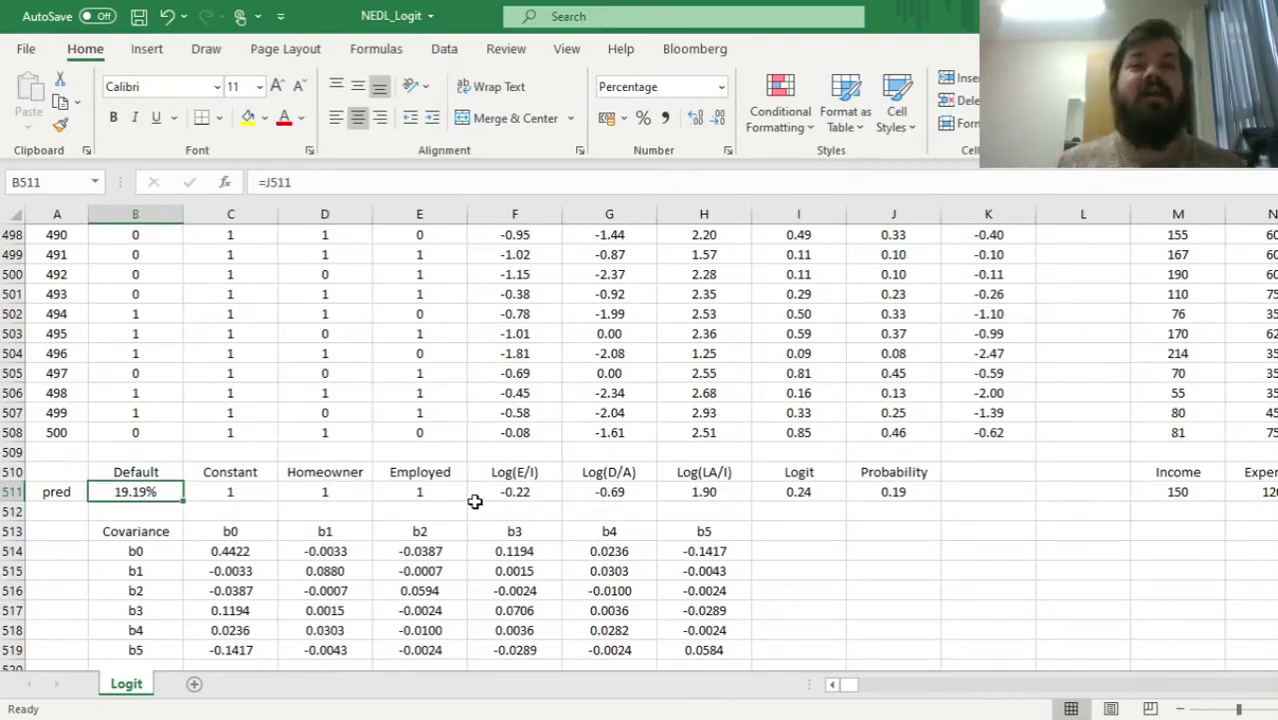
# Examine the average of the observed Default values in B9:B508 for comparison with the predicted default probability
pyautogui.press('Up')
pyautogui.press('Up')
pyautogui.press('Up')
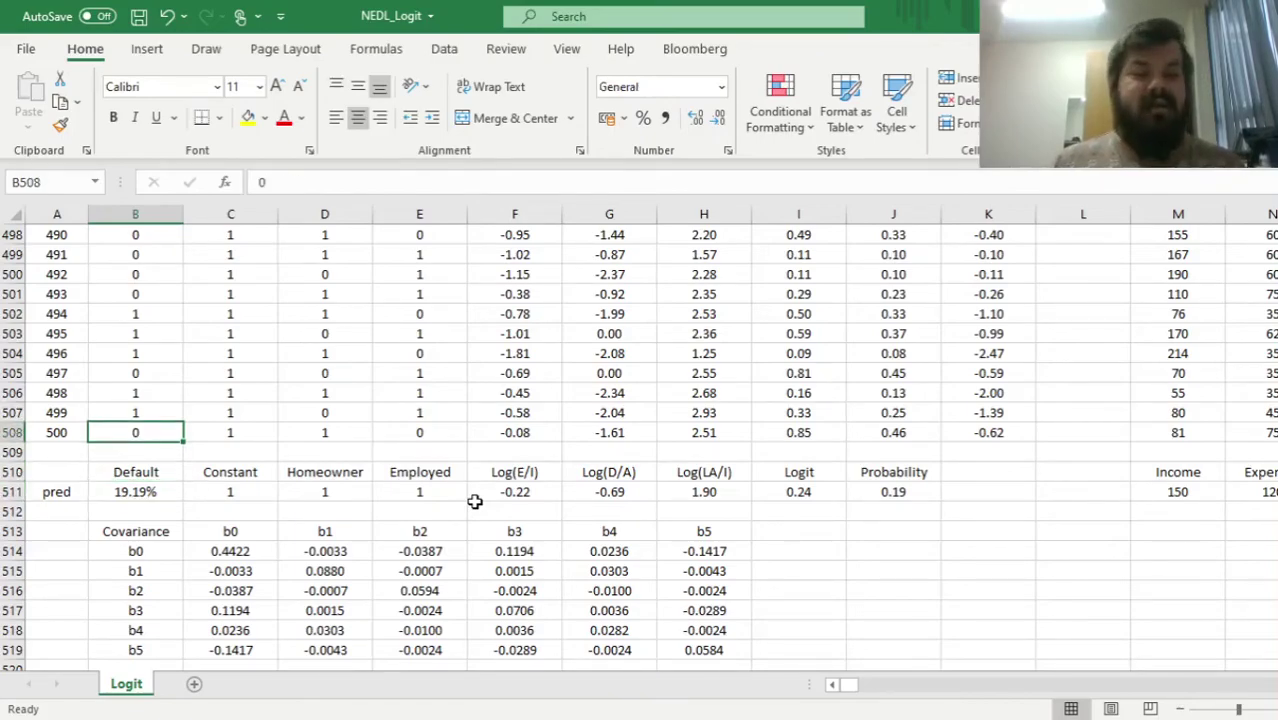
pyautogui.hotkey('ctrl', 'Up')
pyautogui.hotkey('ctrl', 'shift', 'Down')
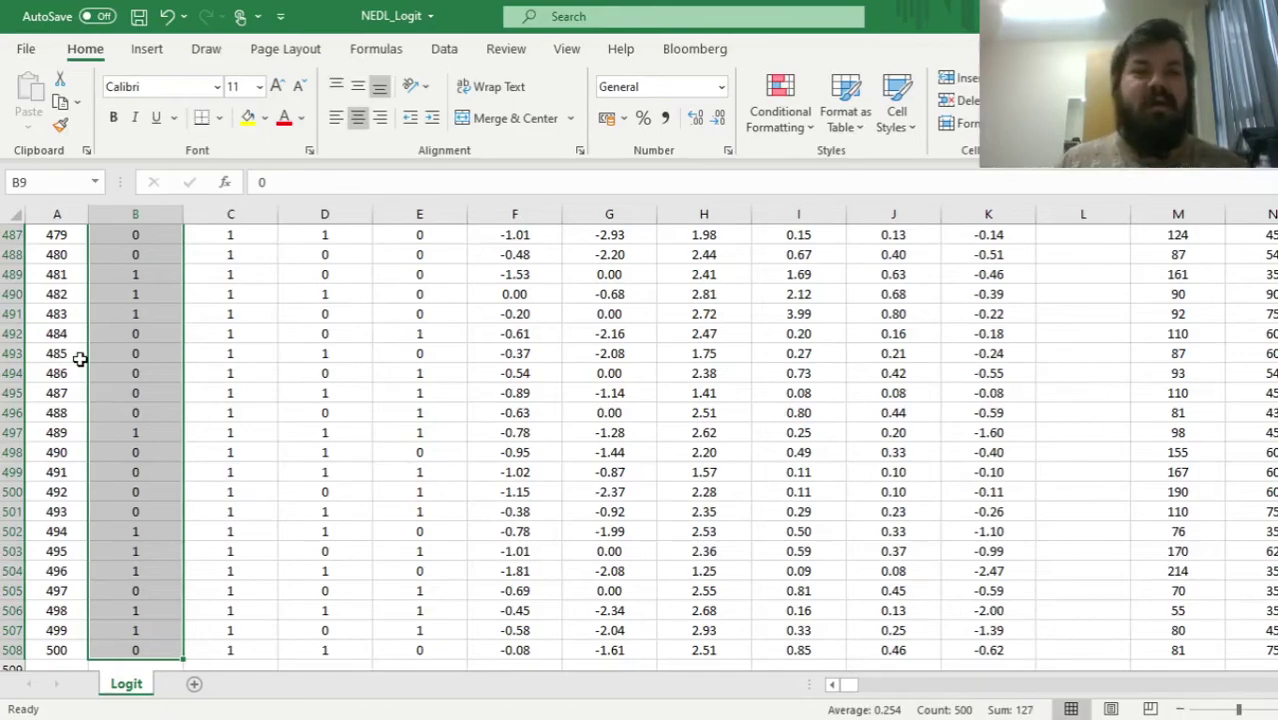
pyautogui.click(117, 393)
pyautogui.hotkey('ctrl', 'Down')
pyautogui.press('Down')
pyautogui.press('Down')
pyautogui.press('Down')
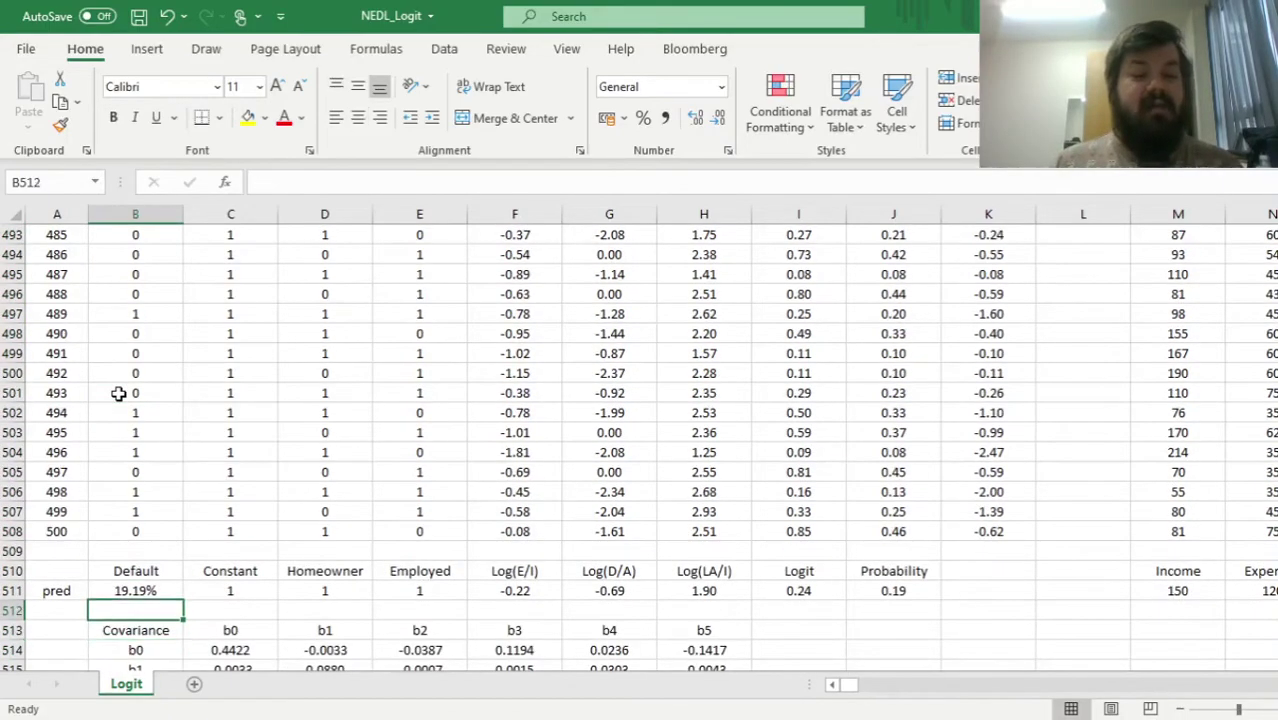